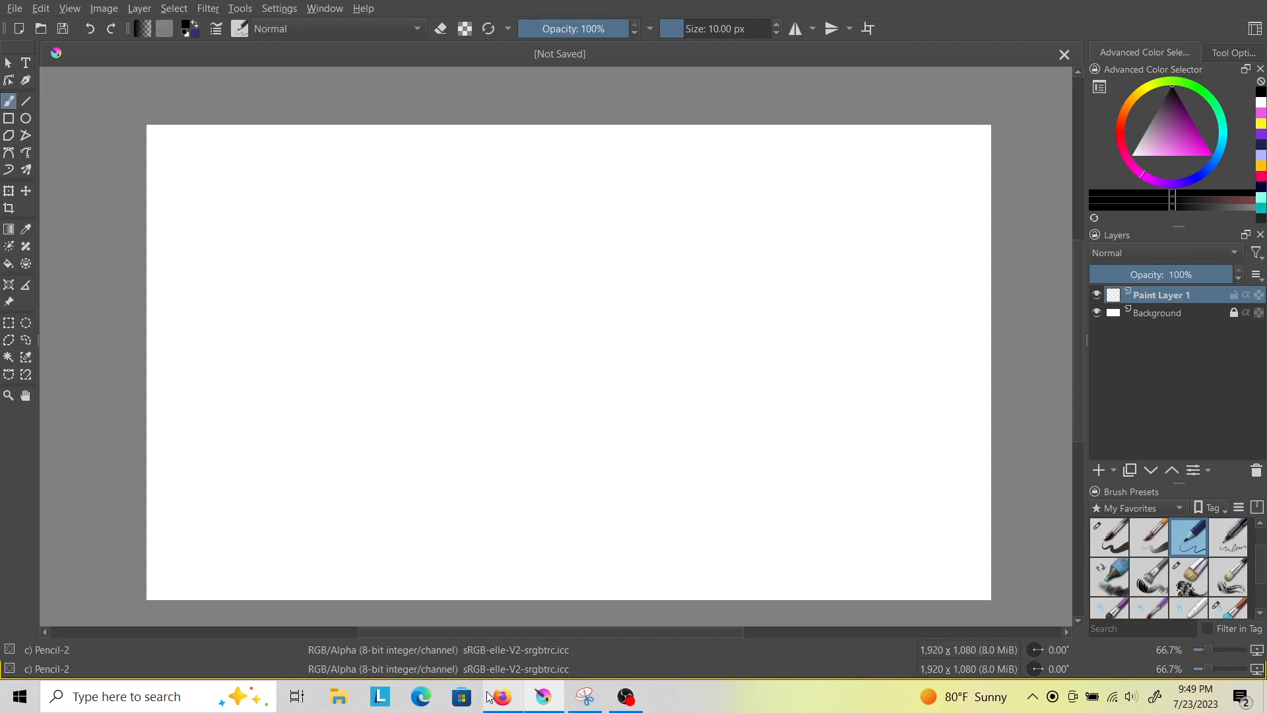
Hide the Window Capture 4 source in OBS and switch to the cool mushroom image results in Firefox.
mouse_move(488, 696)
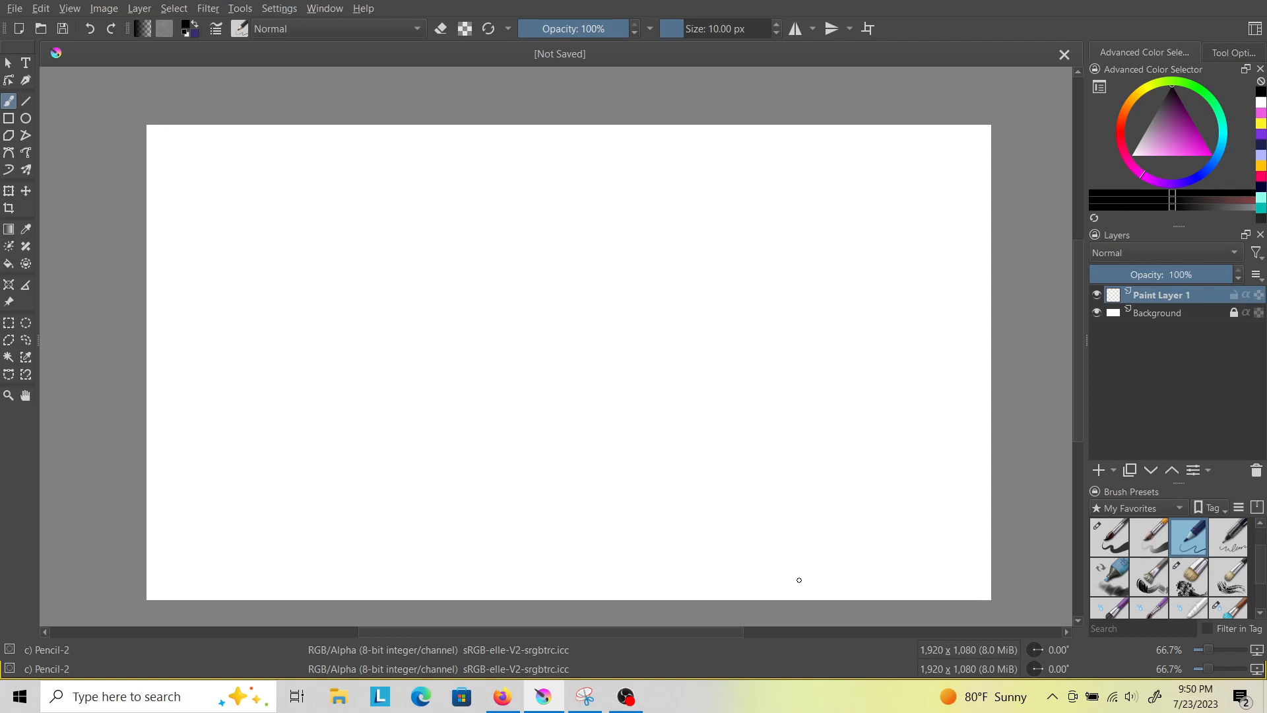
left_click(502, 696)
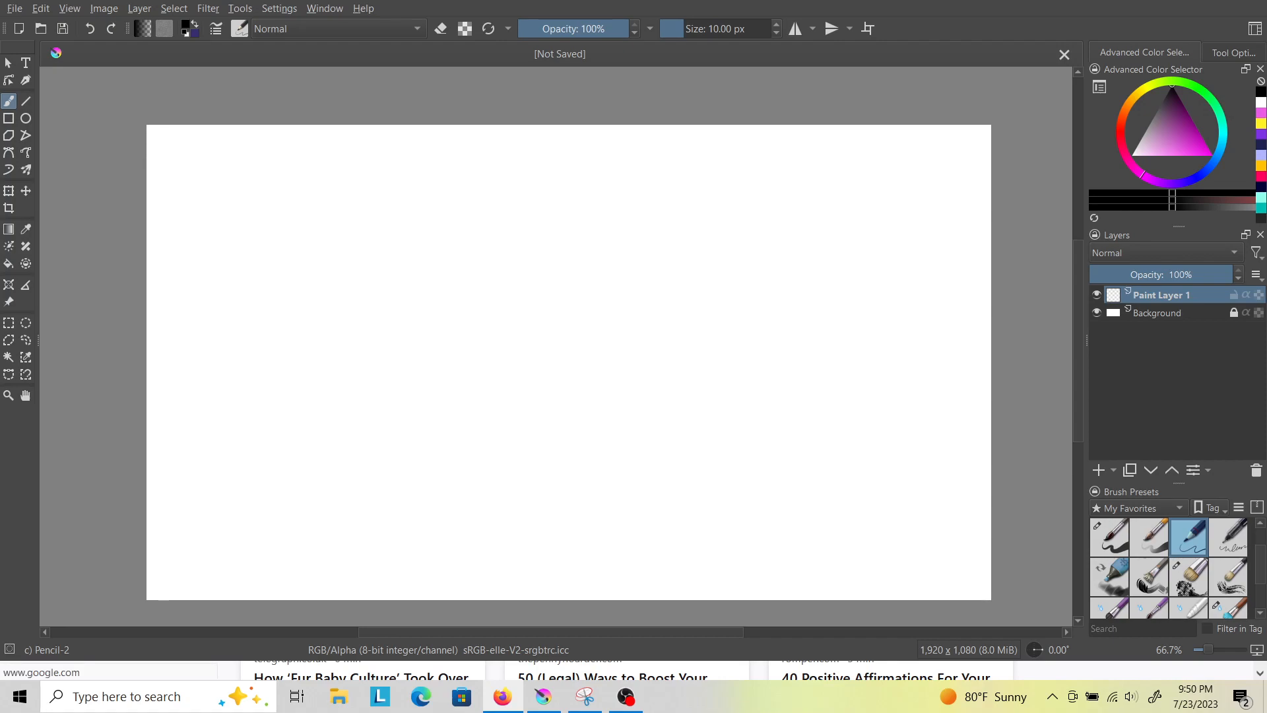
left_click(625, 696)
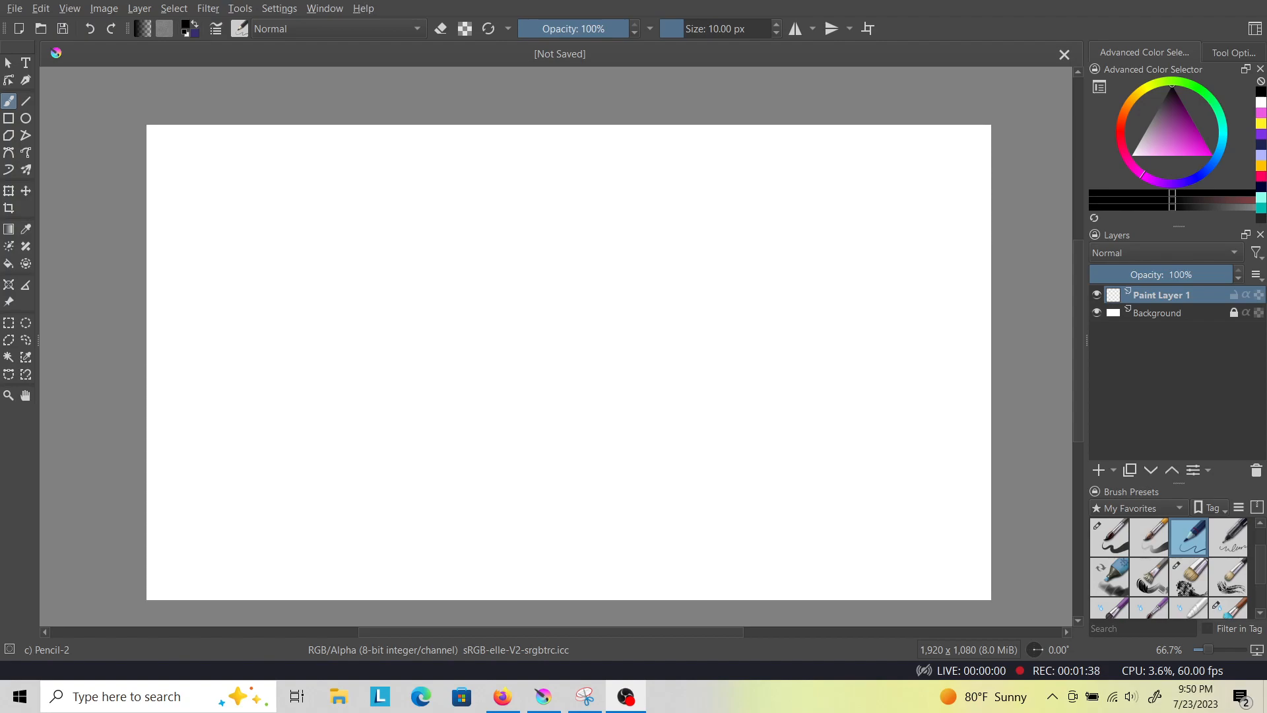
left_click(463, 490)
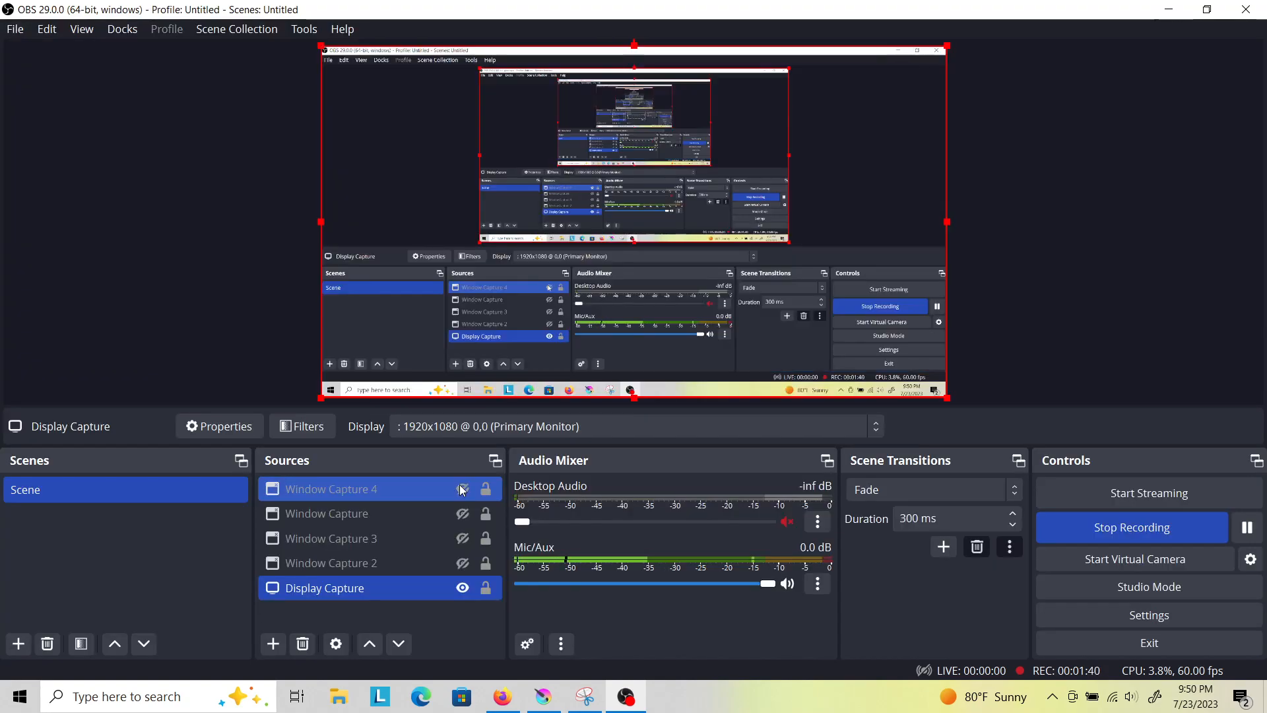
left_click(502, 697)
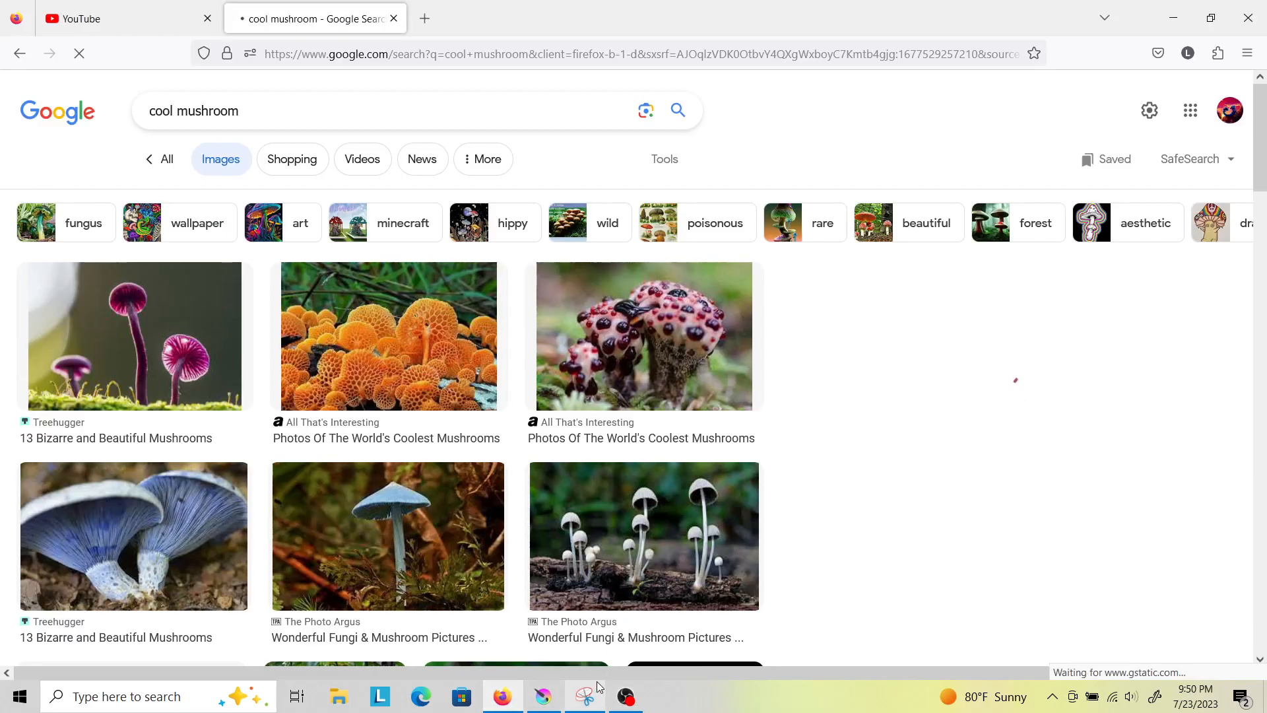
mouse_move(646, 698)
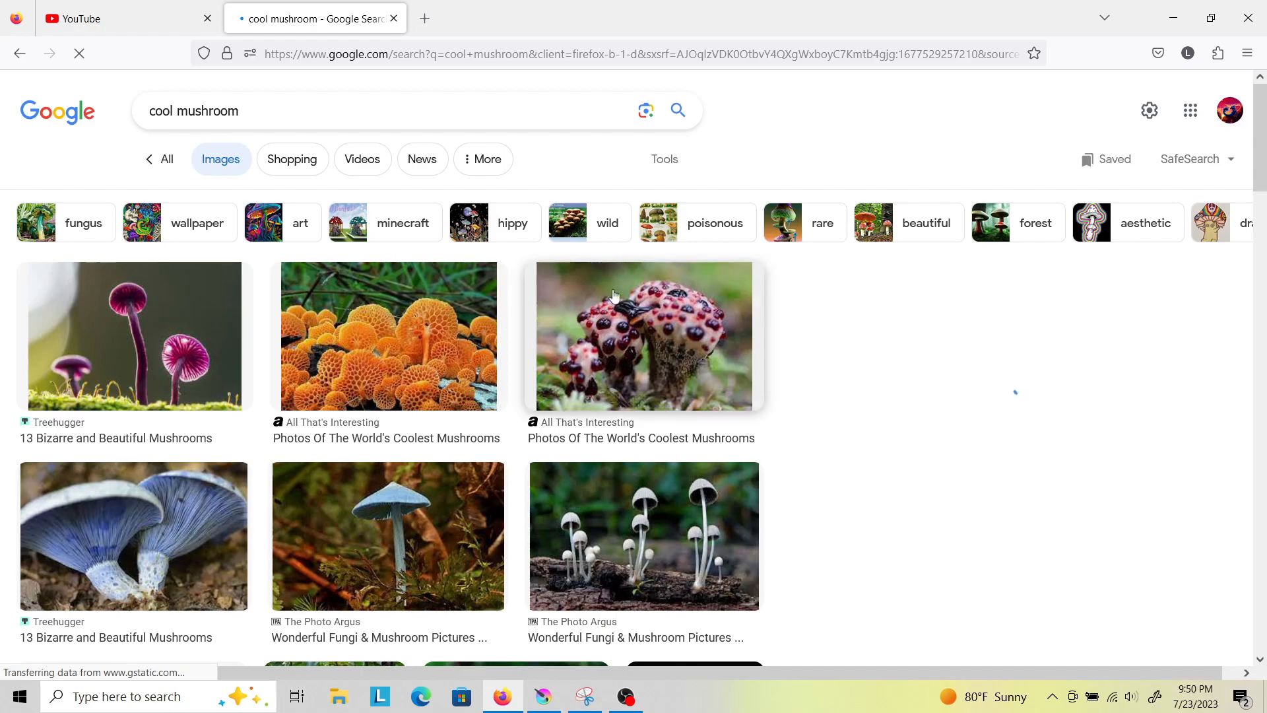
Browse the cool mushroom image results for an interesting mushroom to use as a reference.
scroll(553, 326, "down", 3)
scroll(553, 326, "down", 5)
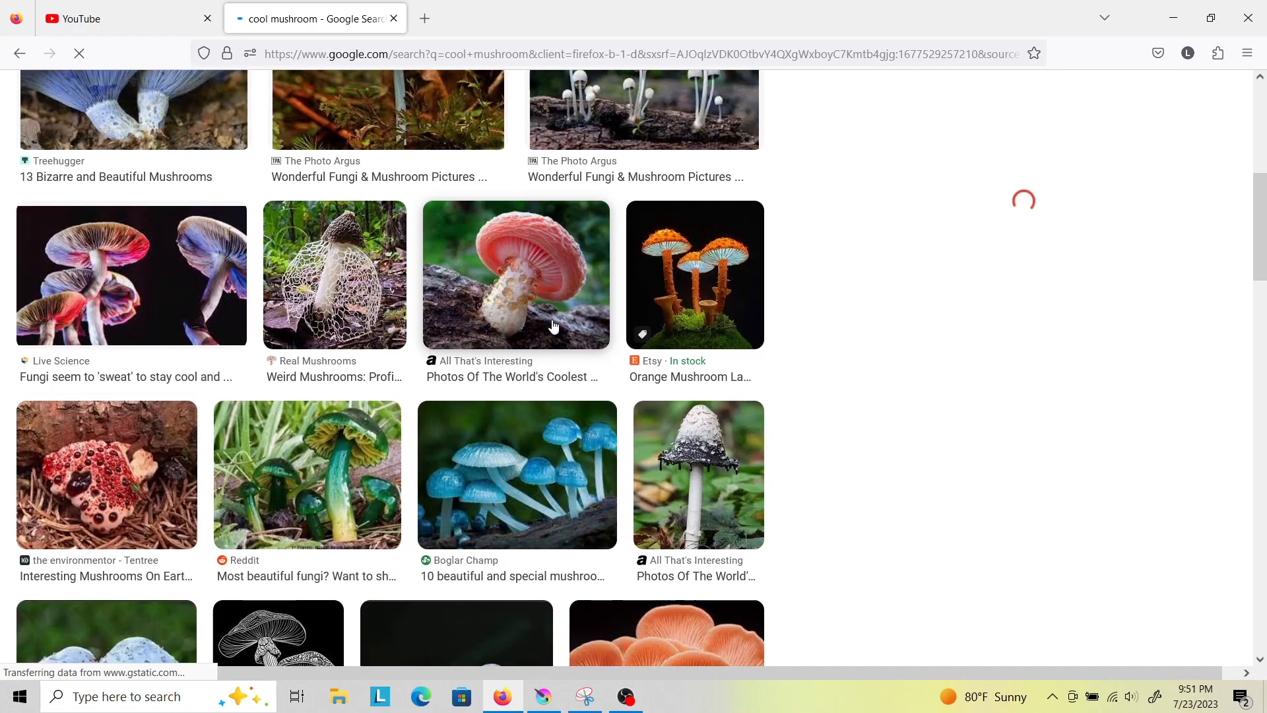
scroll(553, 326, "down", 4)
scroll(553, 327, "down", 4)
scroll(553, 326, "up", 4)
scroll(554, 326, "up", 3)
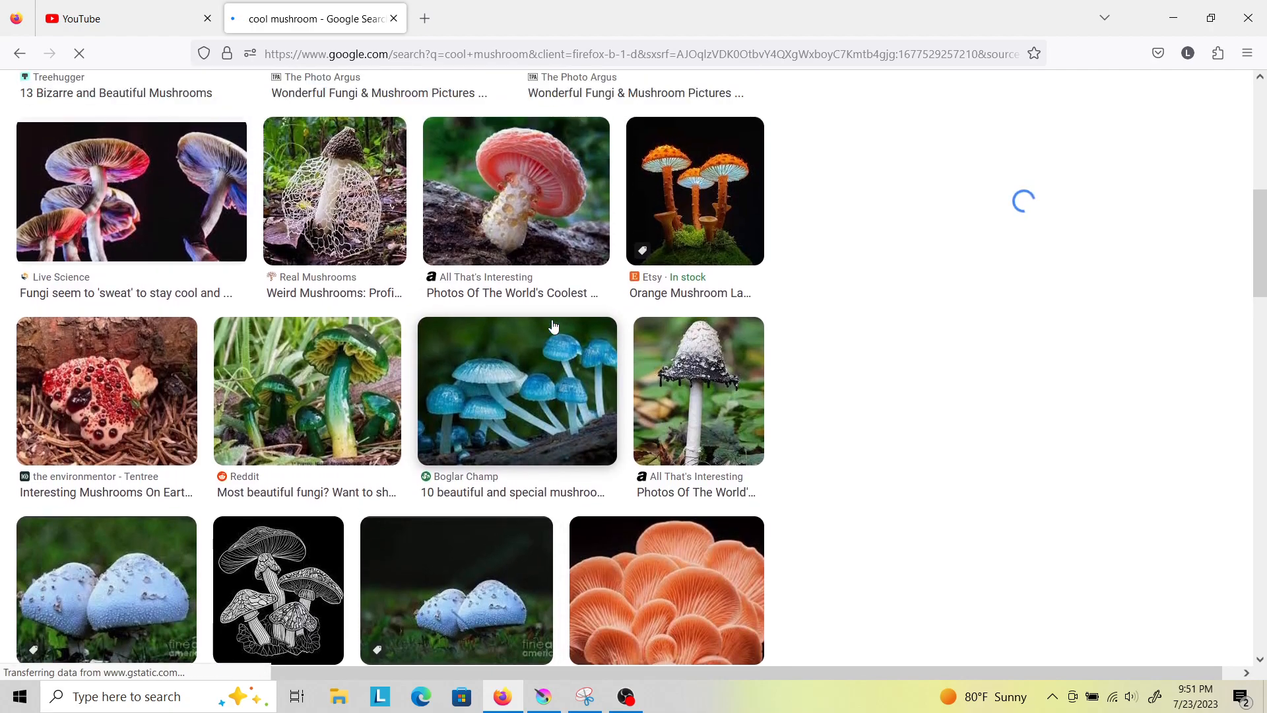
scroll(553, 326, "up", 8)
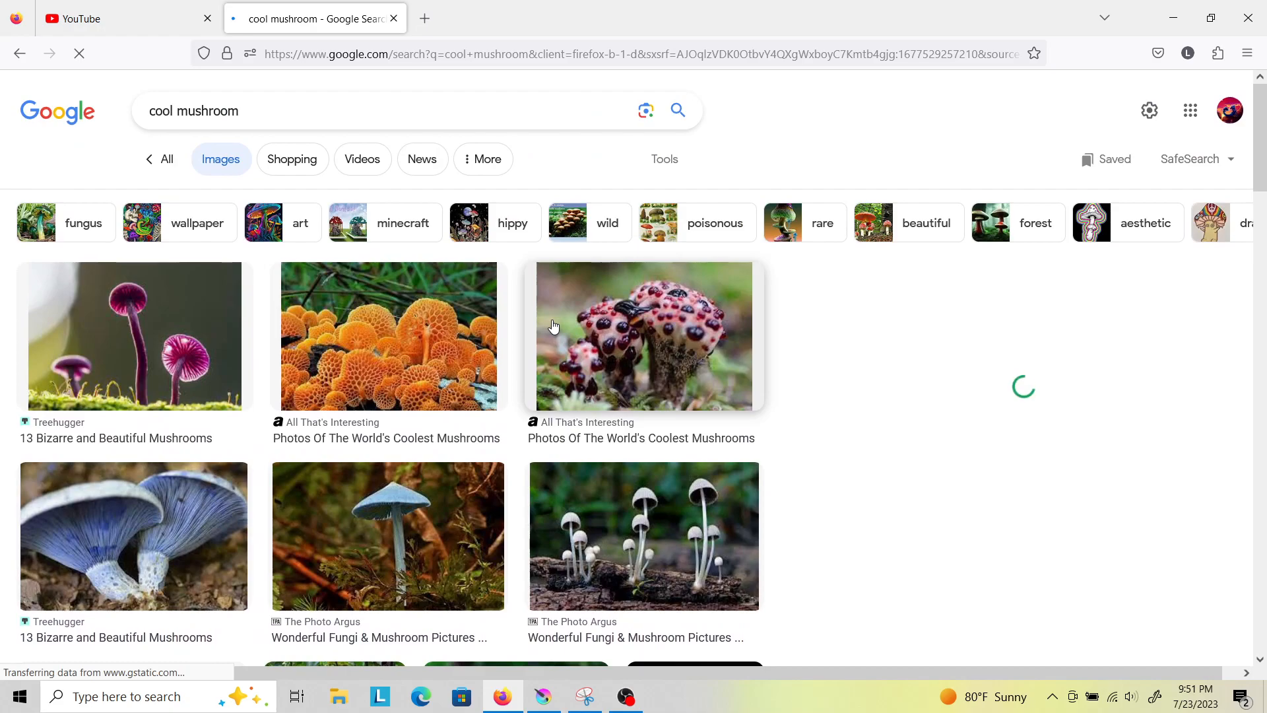
scroll(553, 326, "down", 2)
scroll(553, 326, "down", 5)
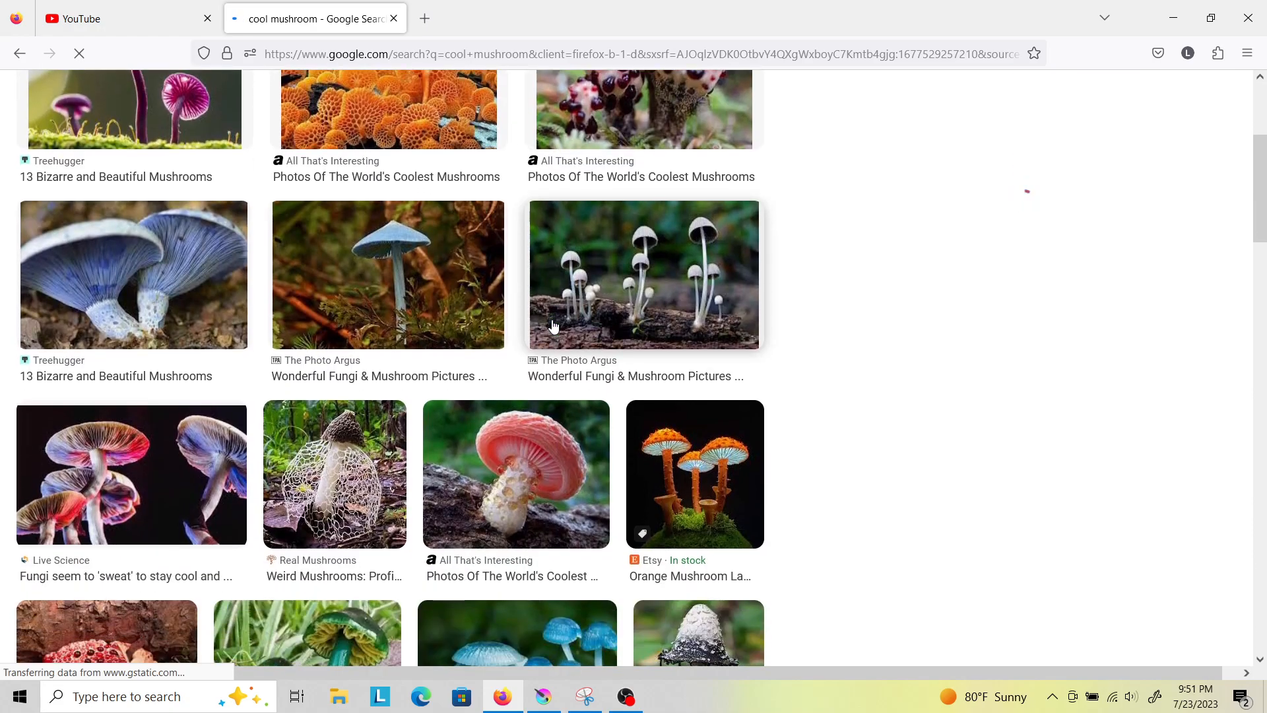
scroll(553, 326, "down", 3)
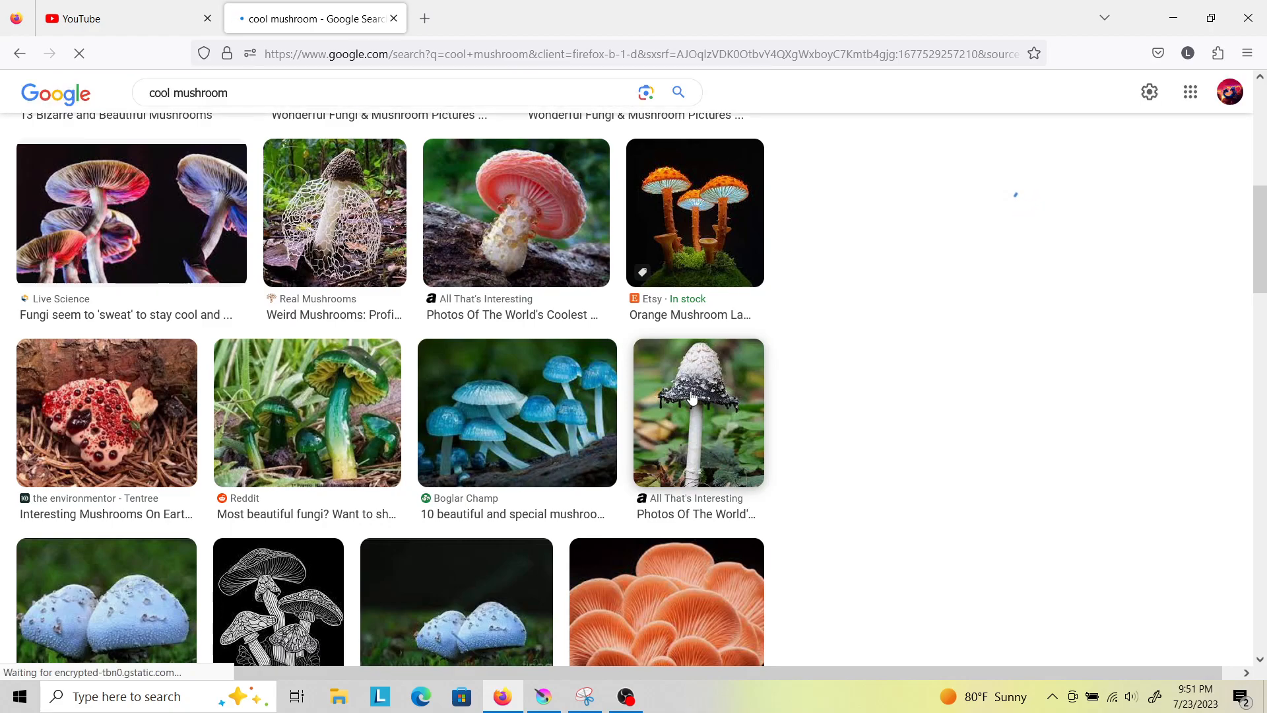
scroll(692, 396, "down", 7)
scroll(691, 396, "down", 6)
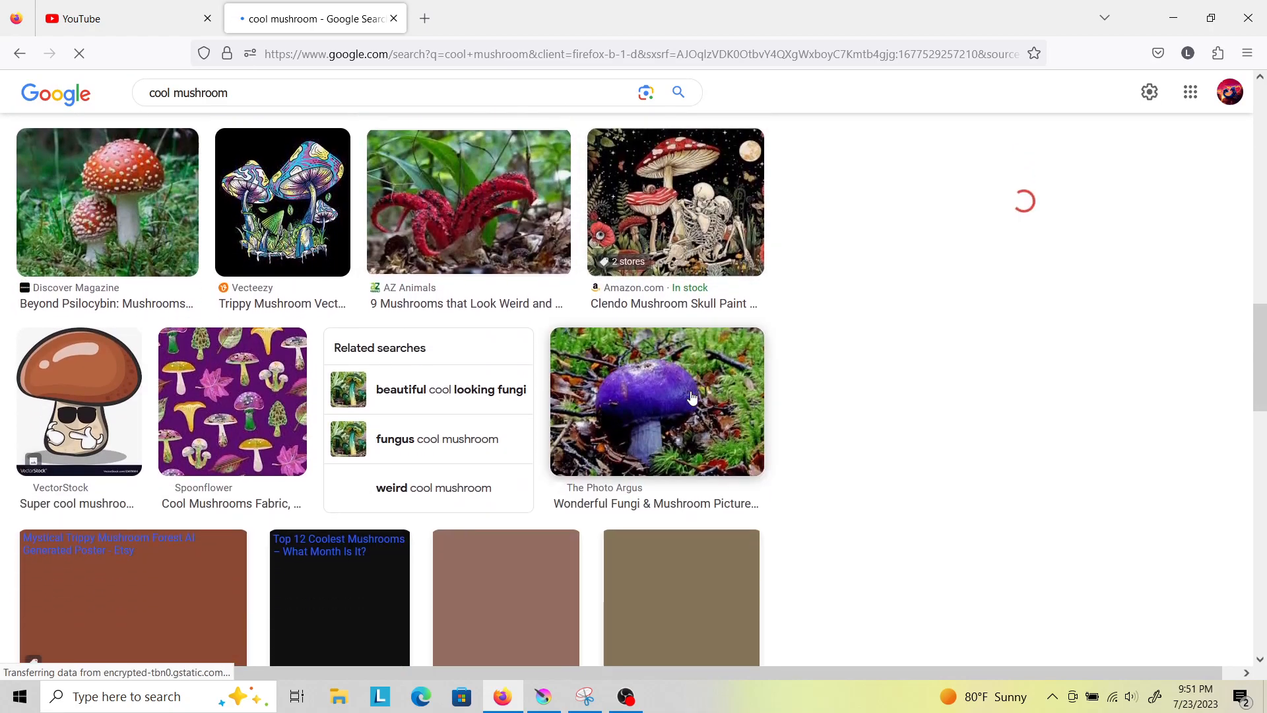
scroll(692, 396, "down", 1)
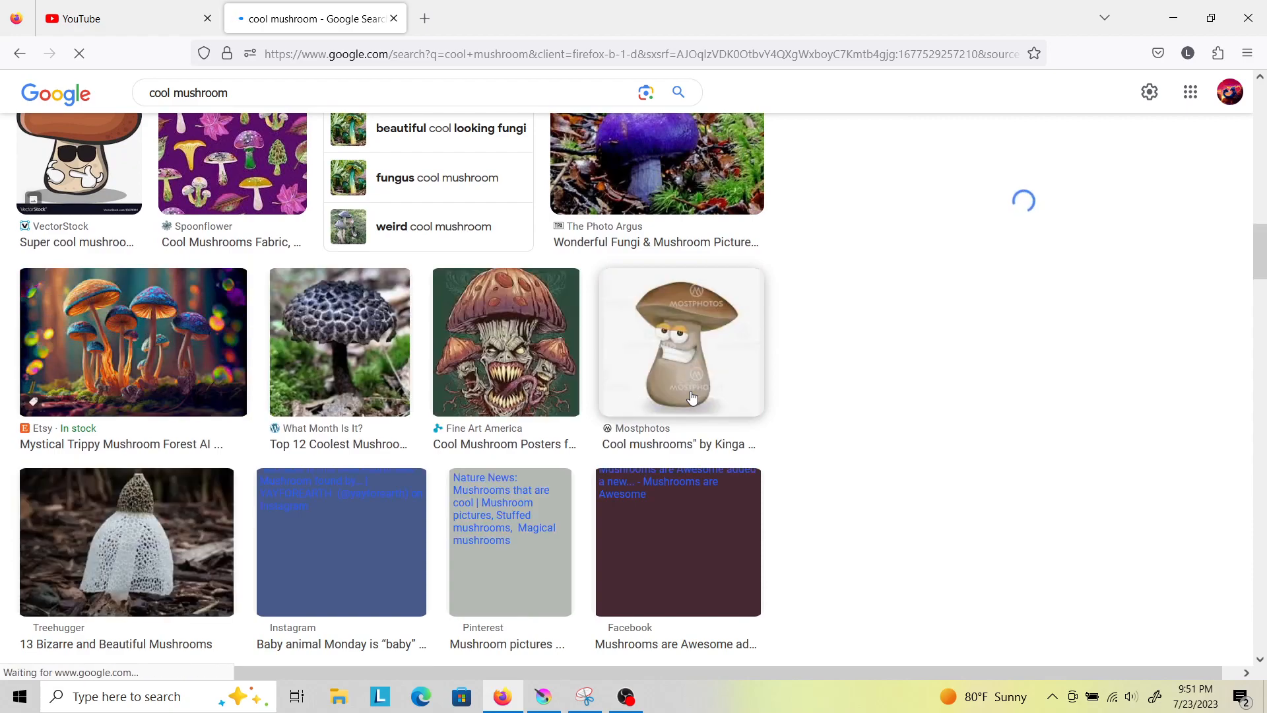
scroll(692, 396, "down", 3)
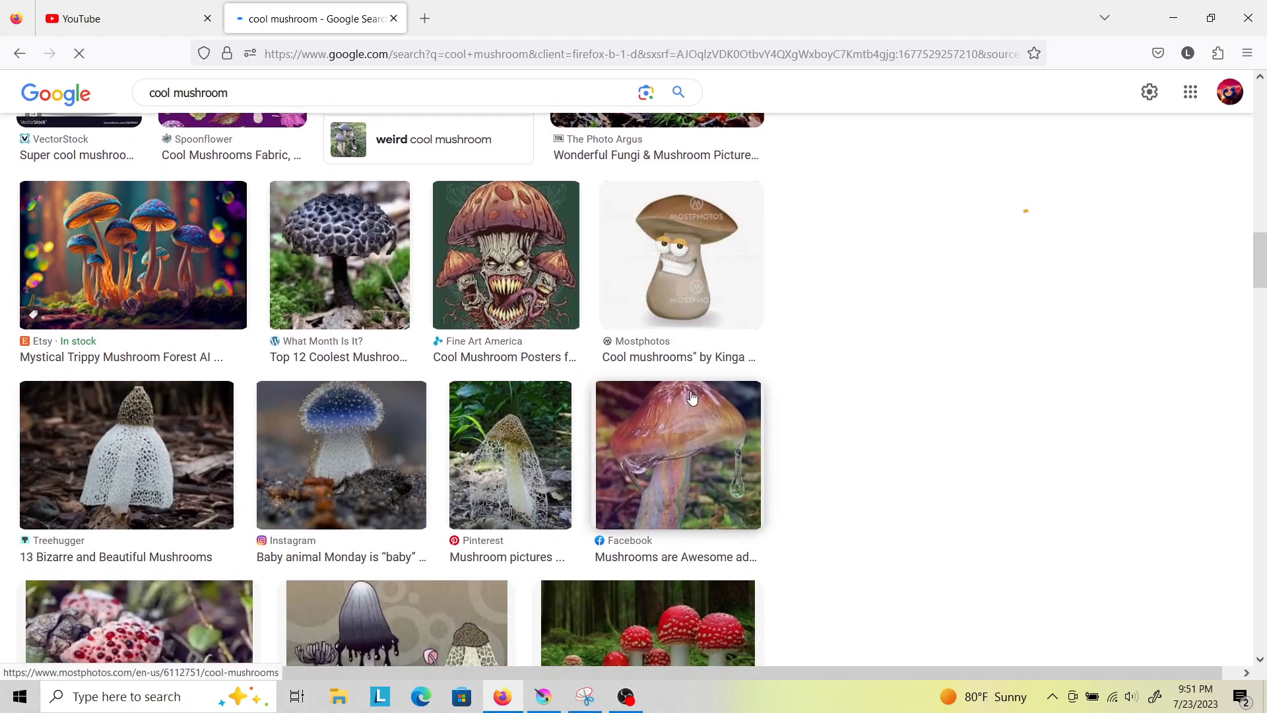
left_click(692, 396)
scroll(692, 396, "up", 3)
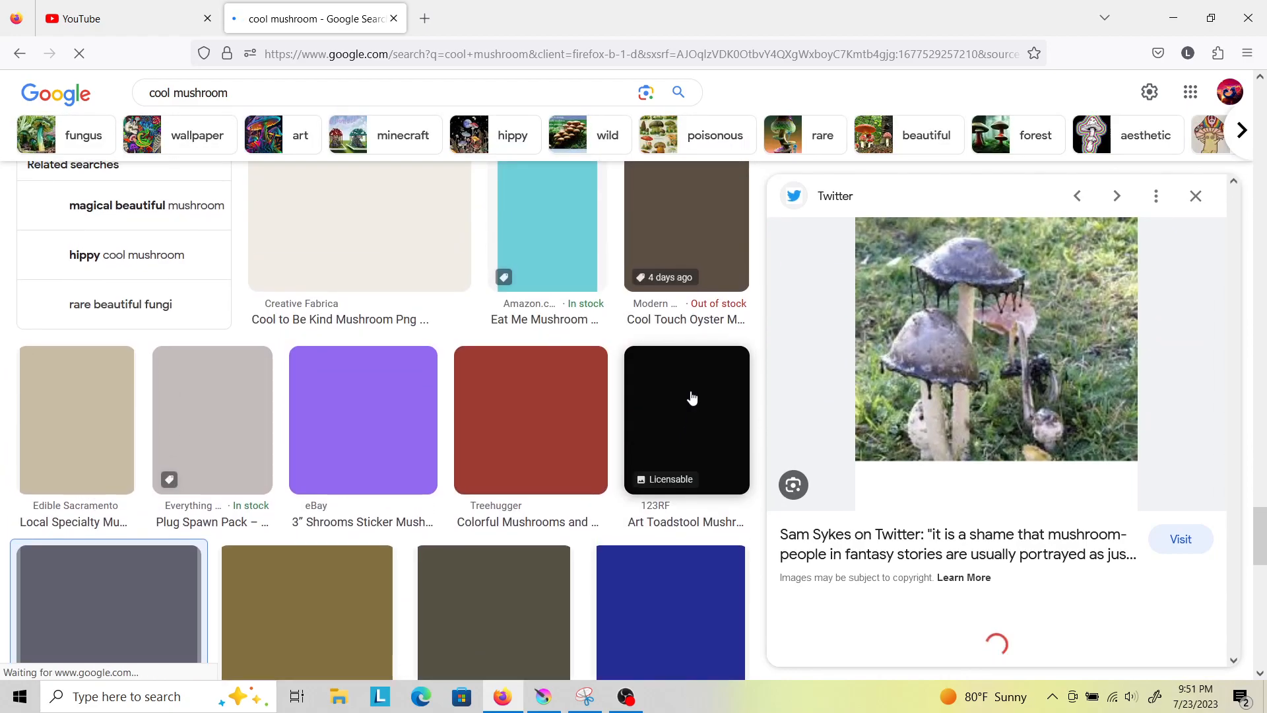
left_click(1196, 198)
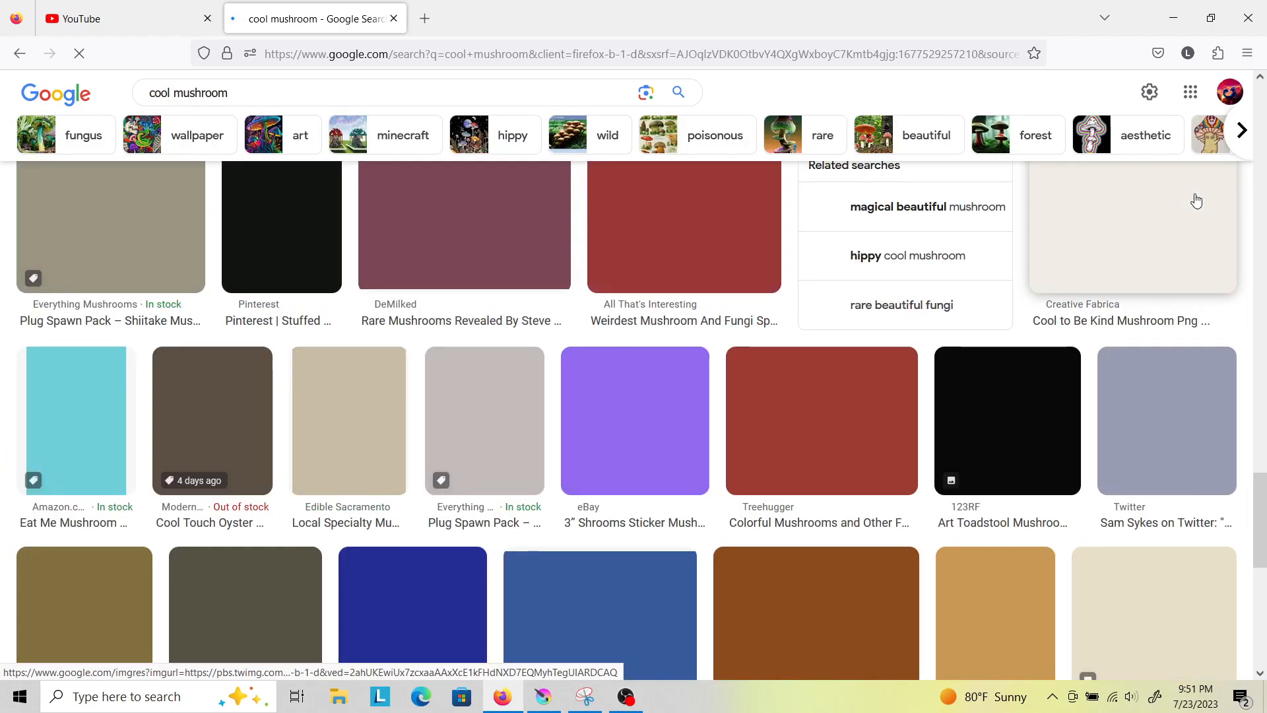
Preview the Bored Panda photo of the star-shaped mushroom from the cool mushroom image results.
scroll(899, 373, "up", 10)
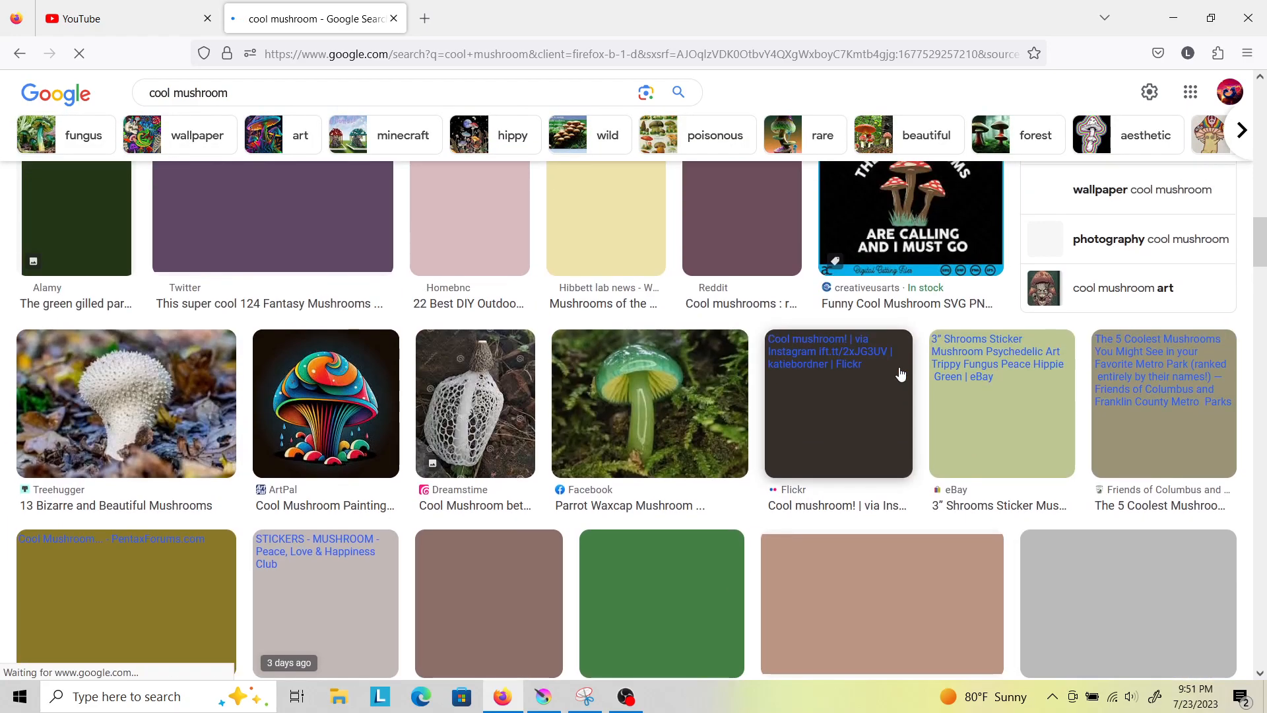
scroll(901, 374, "down", 4)
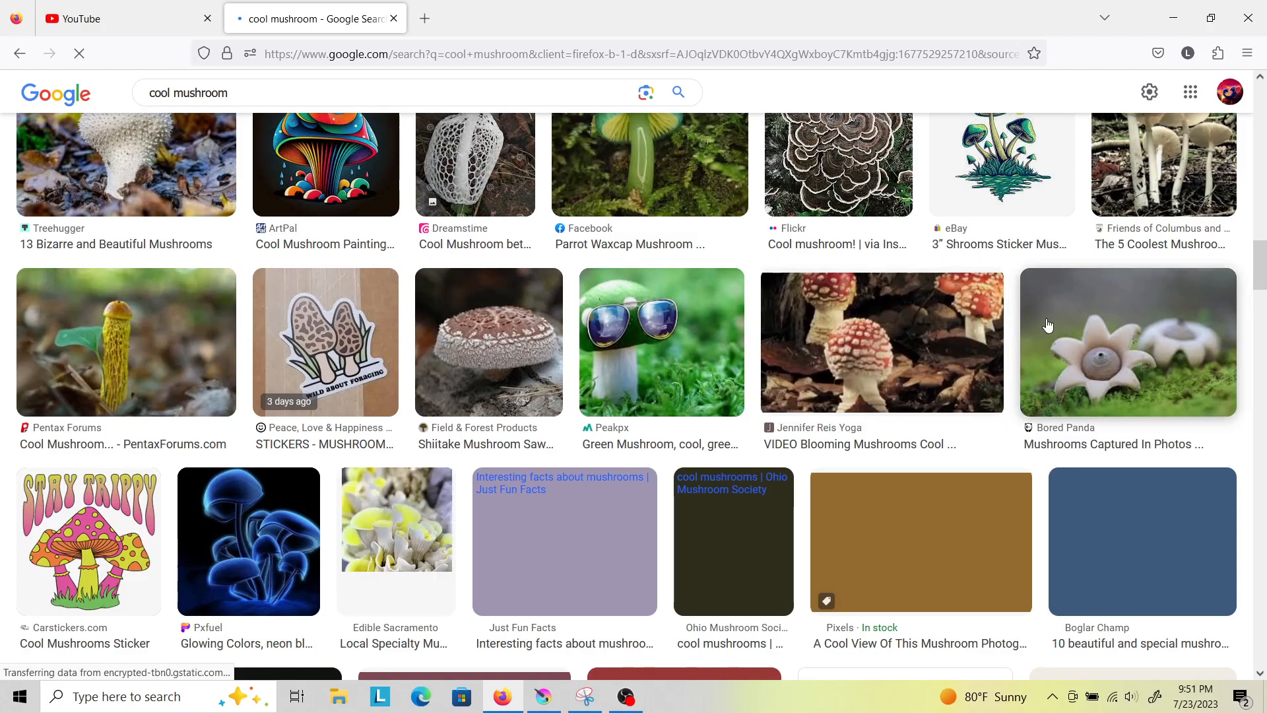
left_click(1120, 326)
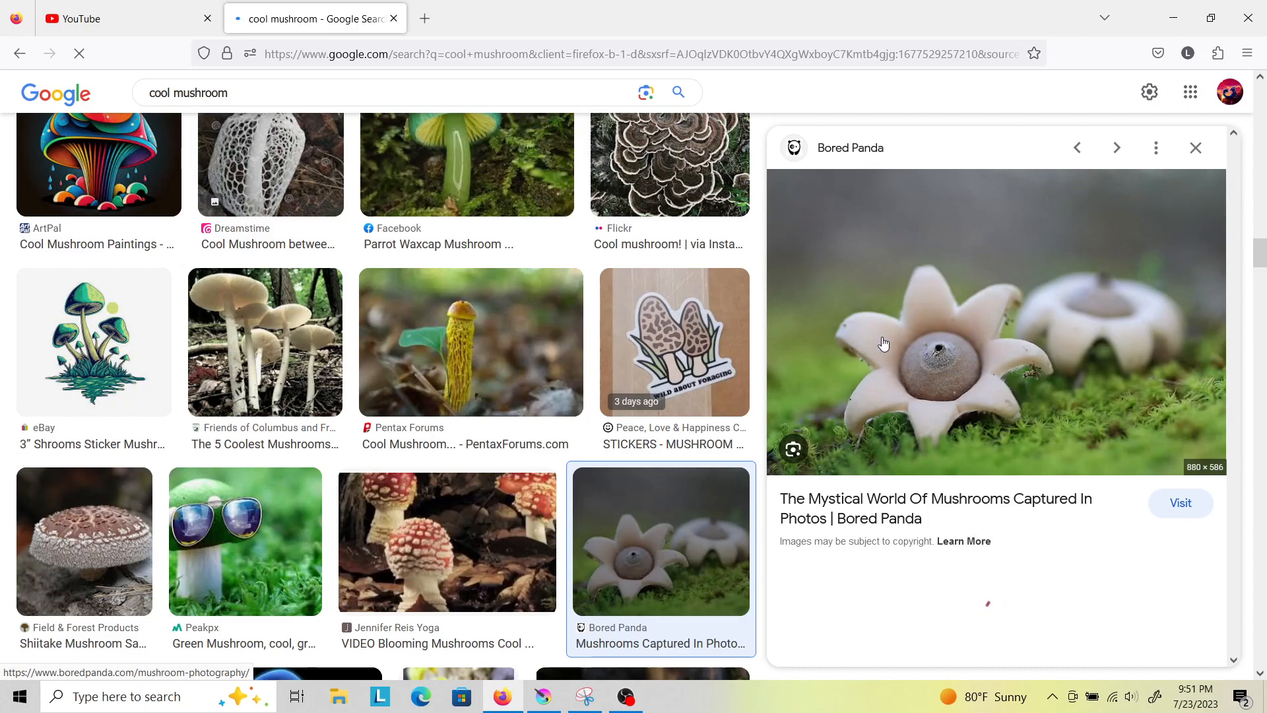
scroll(881, 344, "down", 3)
scroll(884, 344, "up", 2)
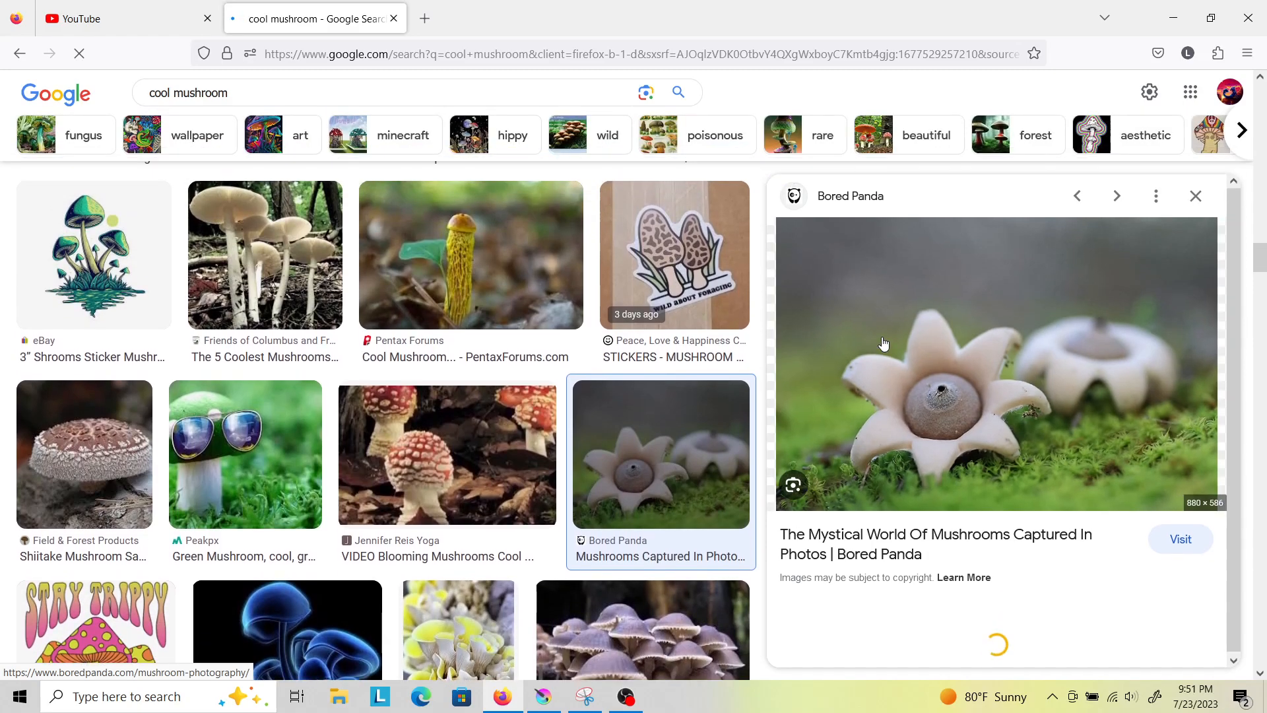
scroll(884, 344, "down", 2)
scroll(884, 344, "down", 3)
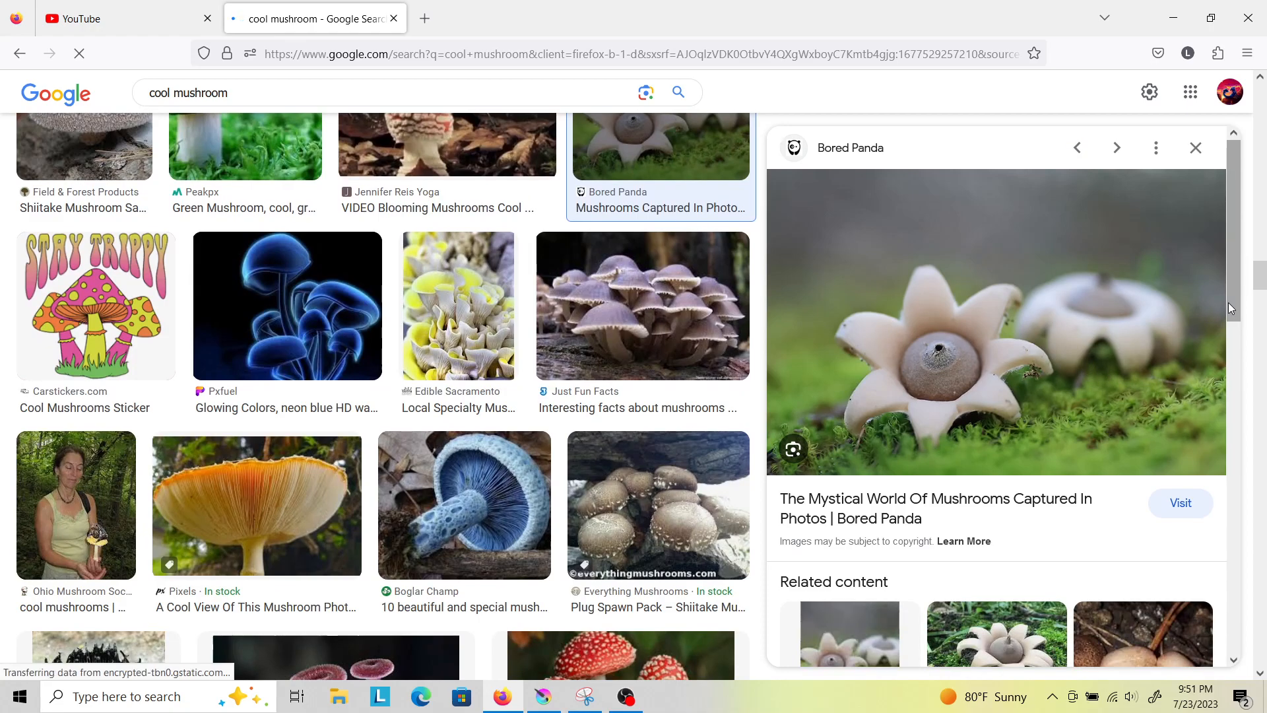
Look through the photo's related images and open the Wikipedia article on Myriostoma.
left_click_drag(1229, 302, 1197, 532)
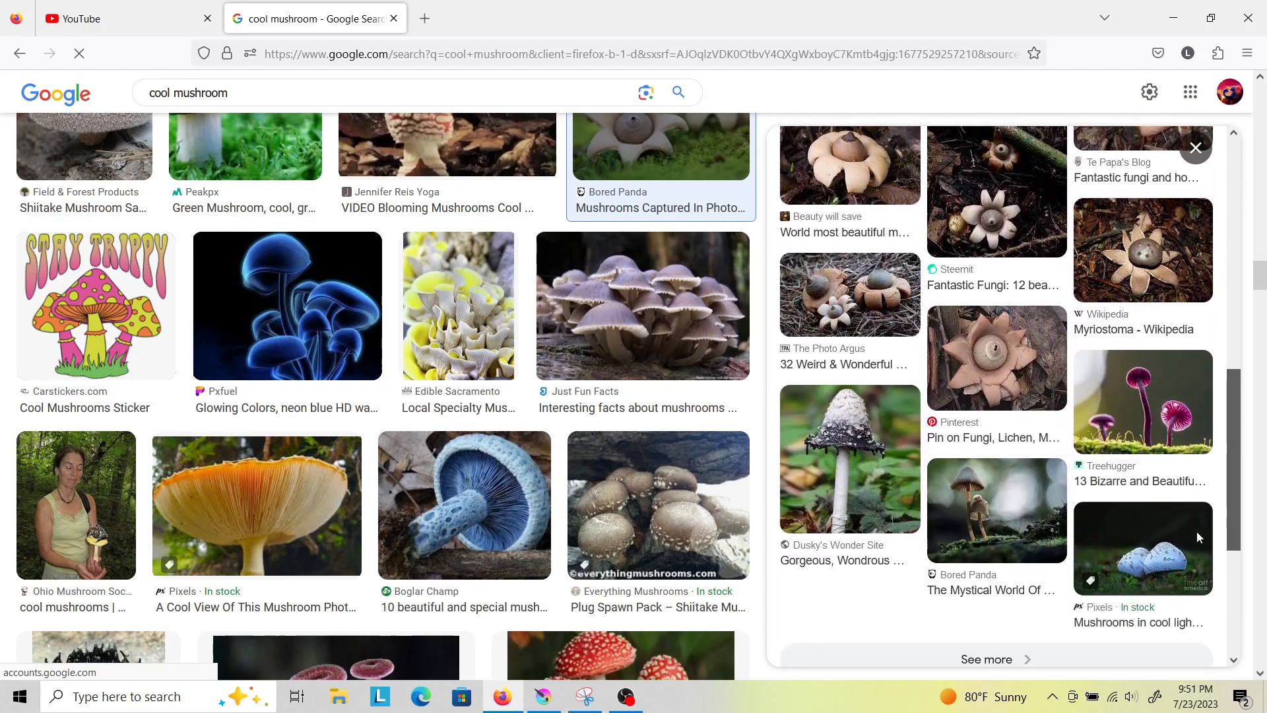
scroll(1197, 525, "up", 2)
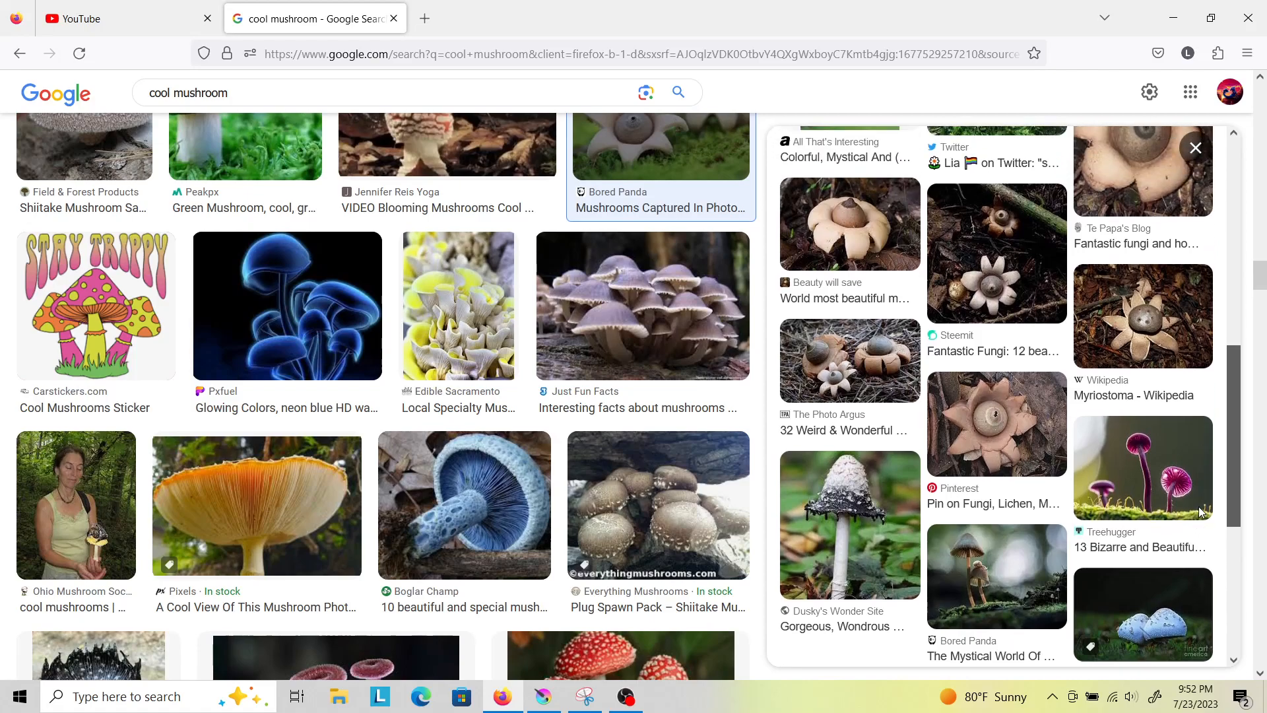
left_click(1128, 420)
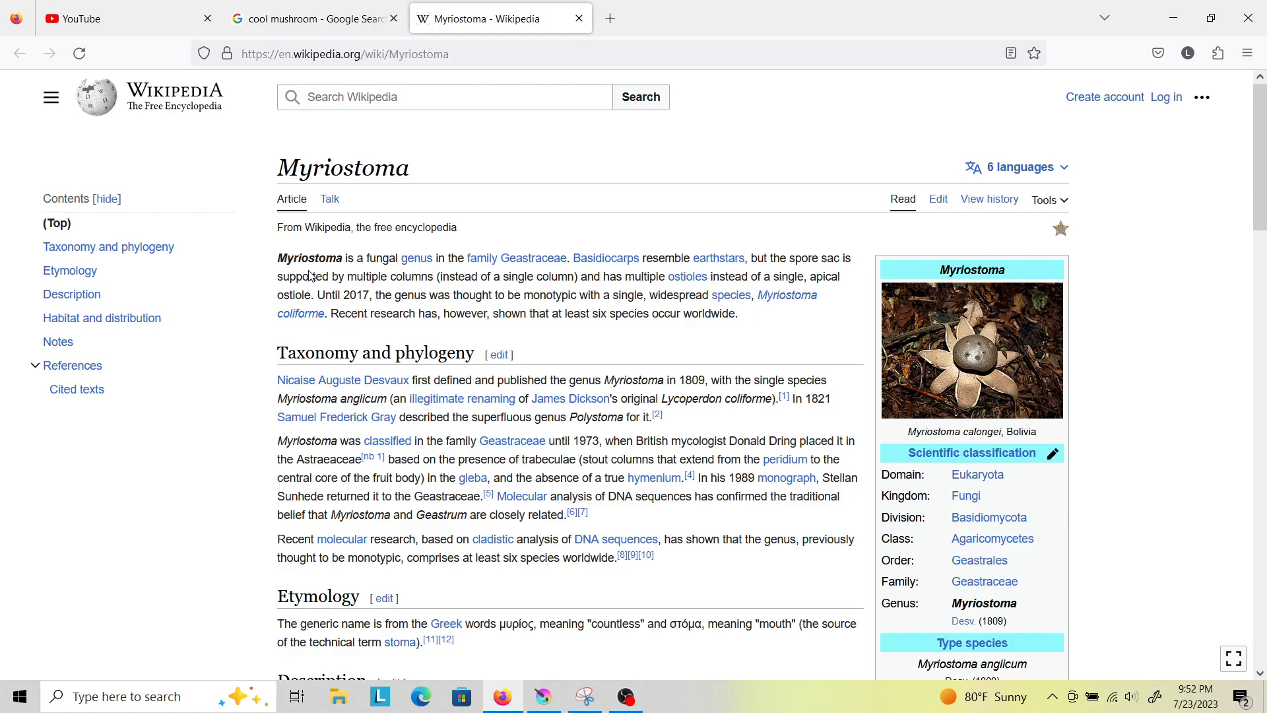
Copy the genus name Myriostoma from the first sentence of the Wikipedia article.
scroll(660, 248, "down", 1)
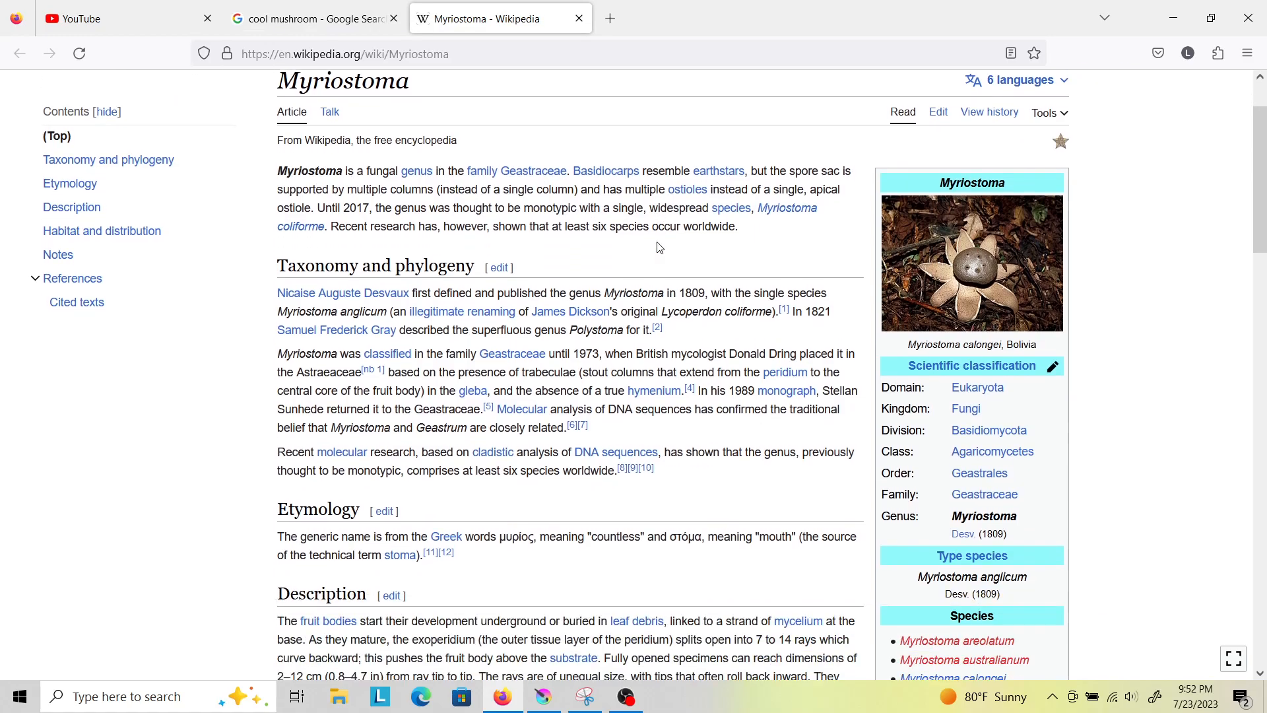
left_click_drag(277, 173, 344, 176)
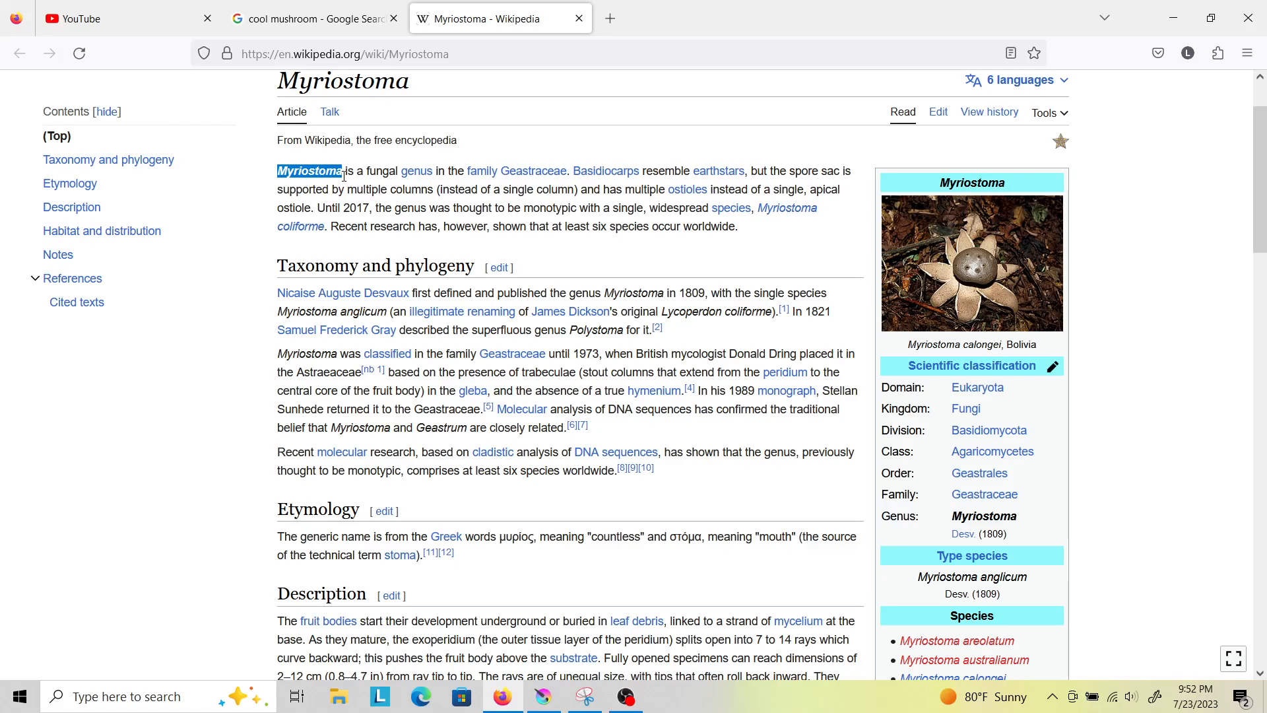
right_click(325, 181)
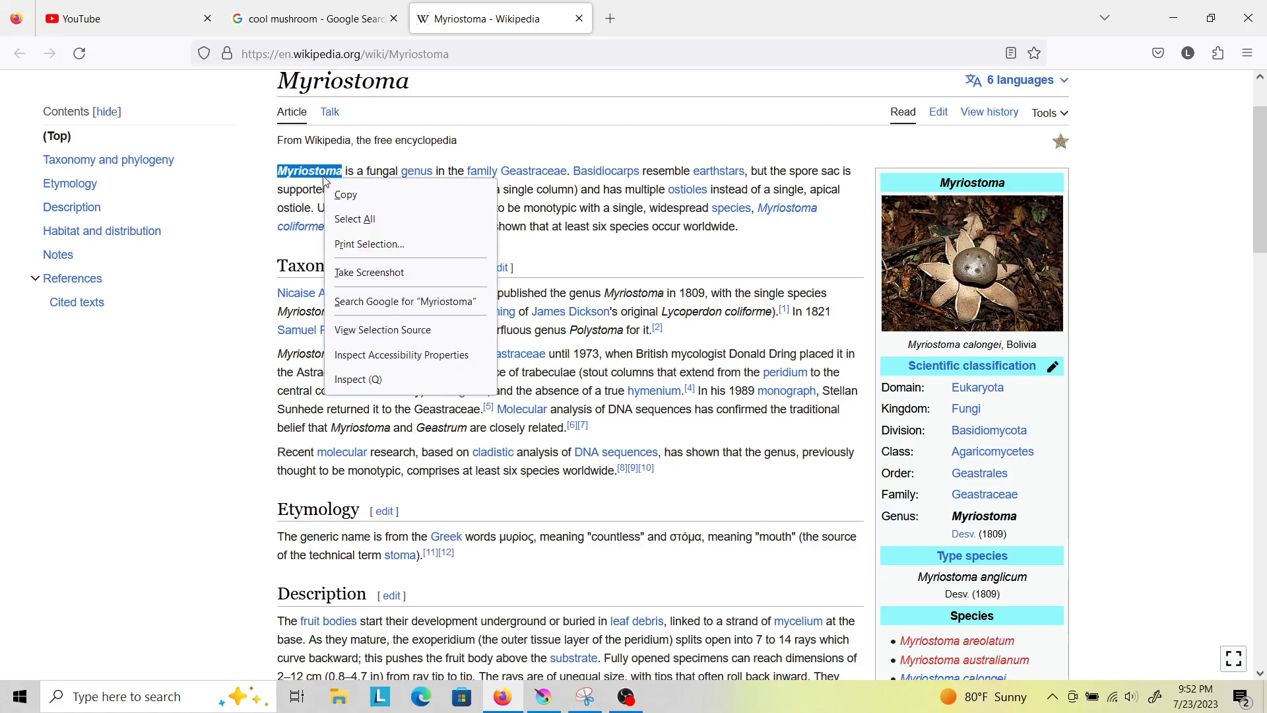
left_click(340, 189)
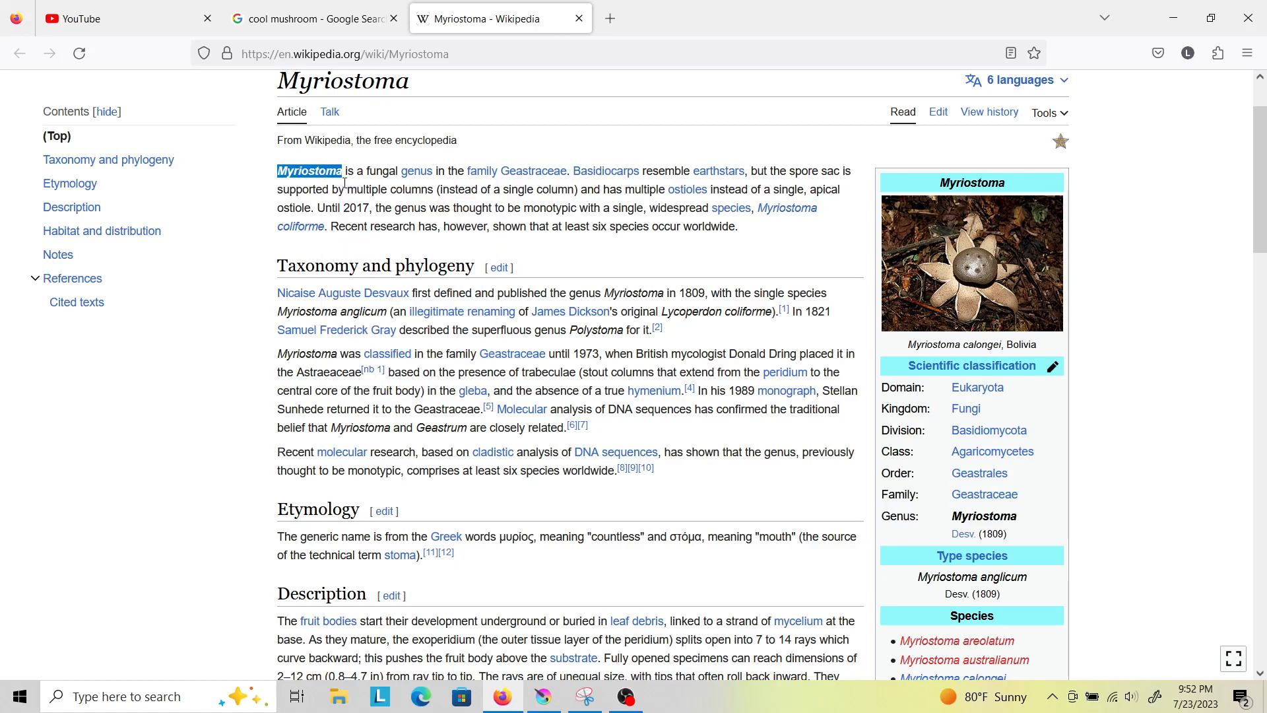
Search the web in a new tab for "Myriostoma mushroom" and show the image results.
left_click(619, 14)
right_click(566, 59)
left_click(621, 178)
type("mushroom")
key("Return")
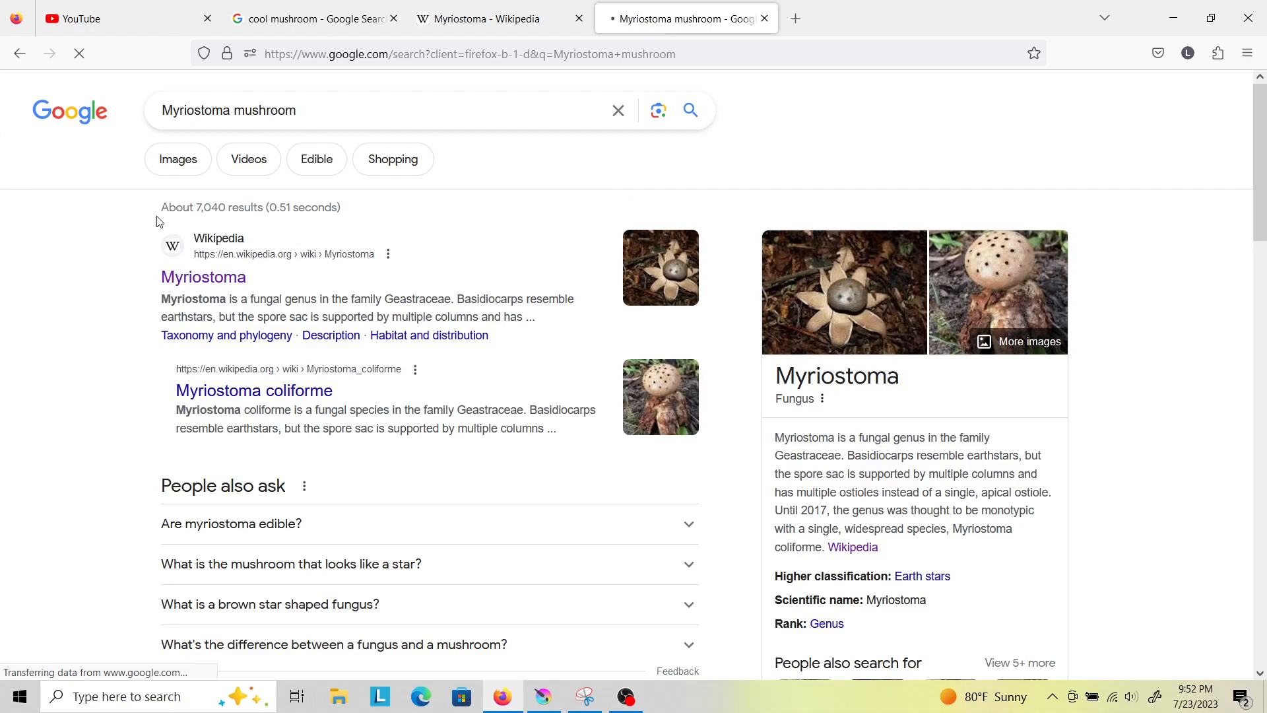
left_click(195, 171)
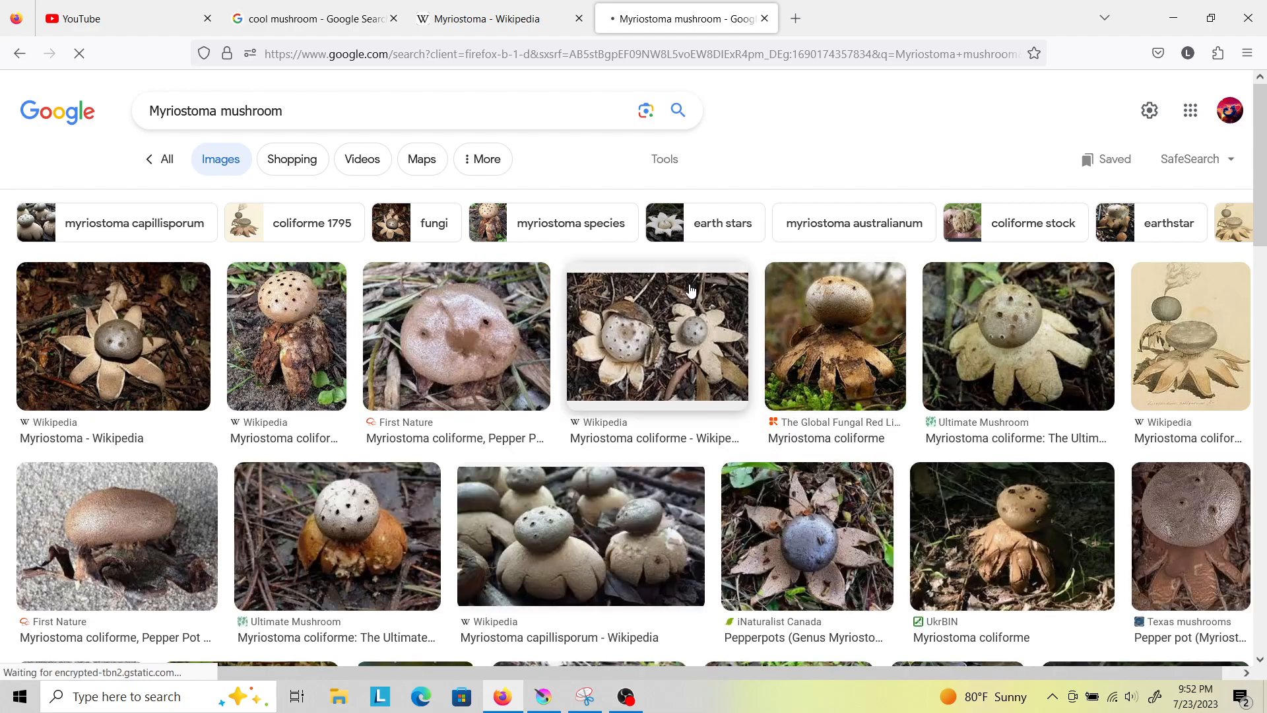
Browse the Myriostoma mushroom images and preview the white Earthstar photo from Real Monstrosities.
scroll(691, 290, "down", 2)
scroll(691, 290, "down", 2)
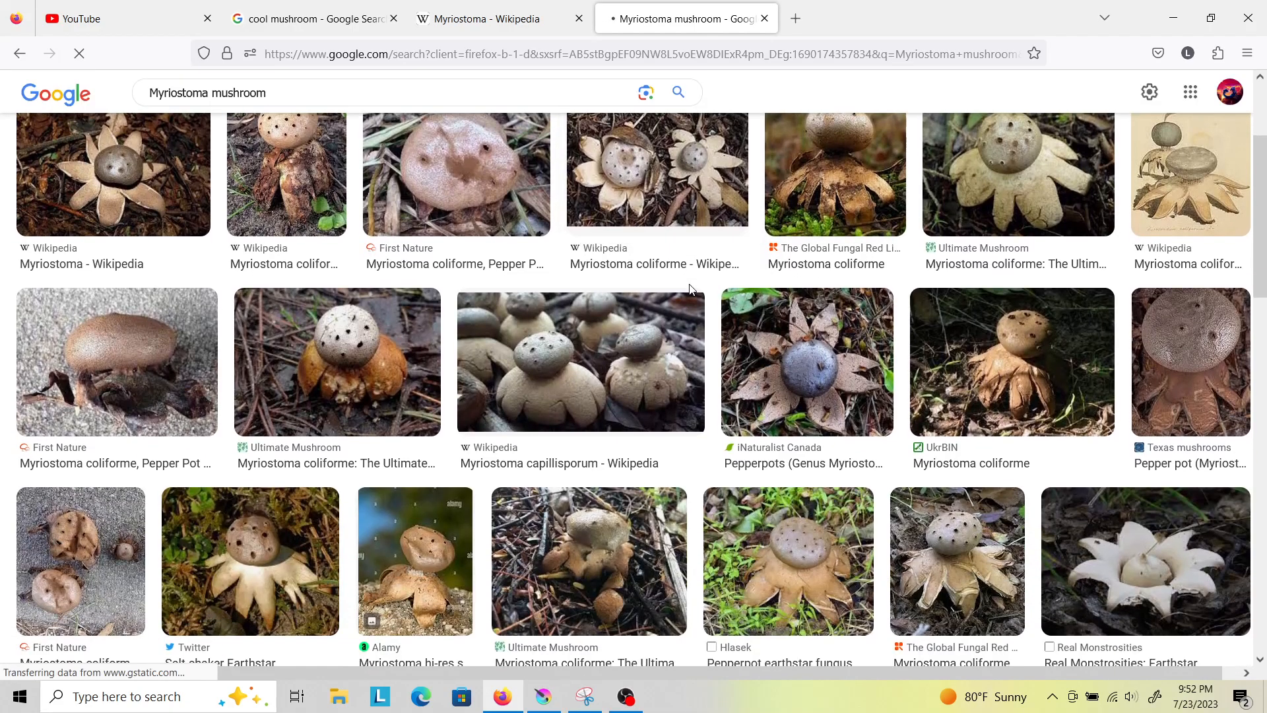
scroll(691, 291, "down", 2)
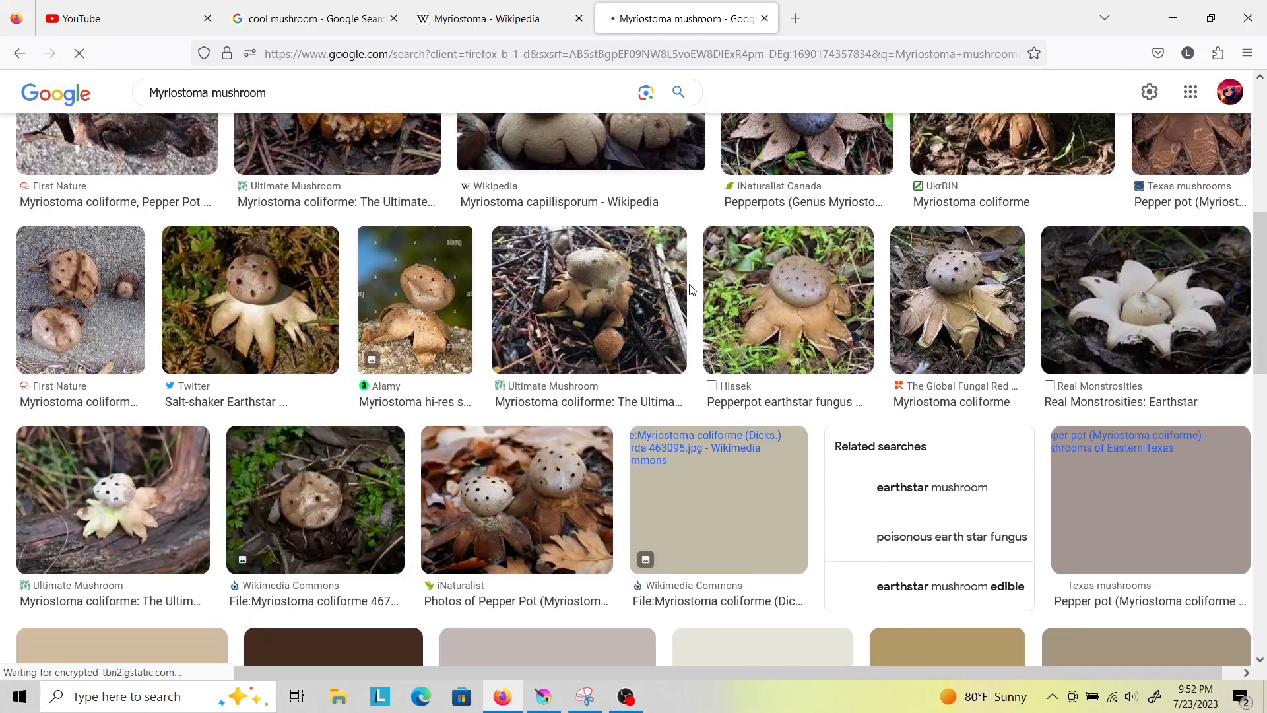
left_click(1188, 326)
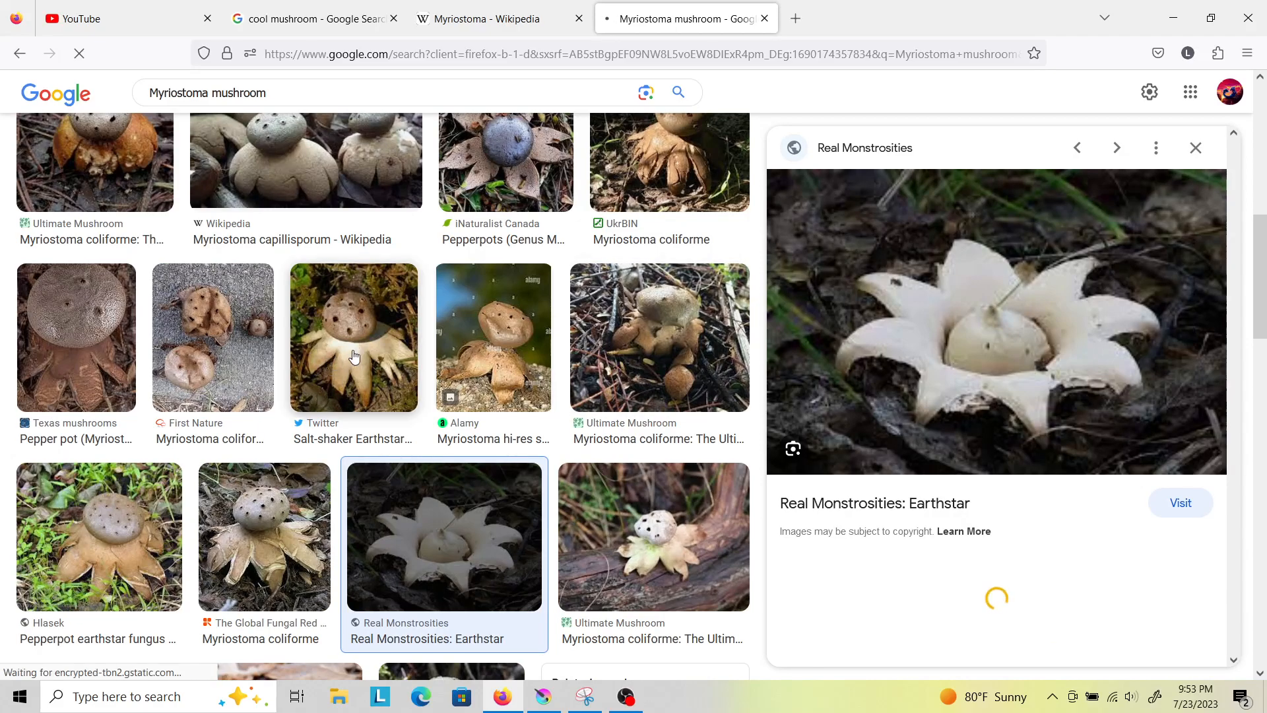
scroll(360, 355, "down", 3)
scroll(360, 354, "down", 3)
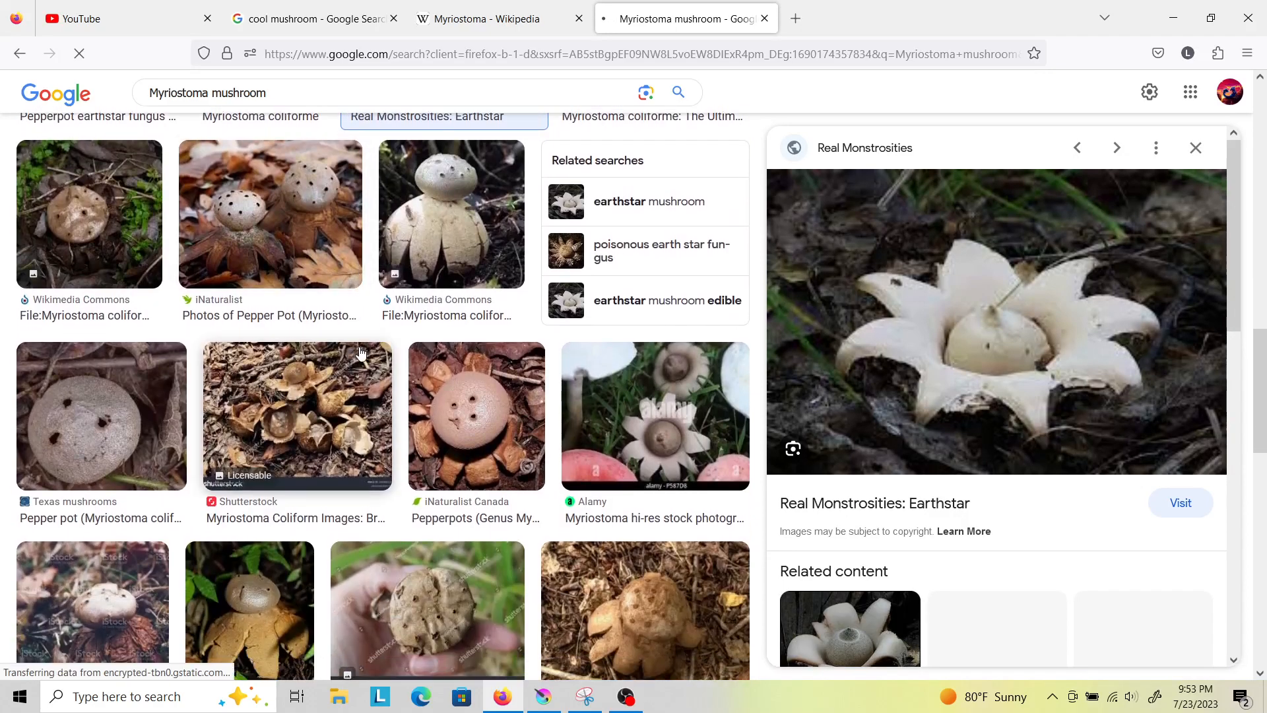
scroll(360, 355, "down", 3)
scroll(361, 355, "down", 10)
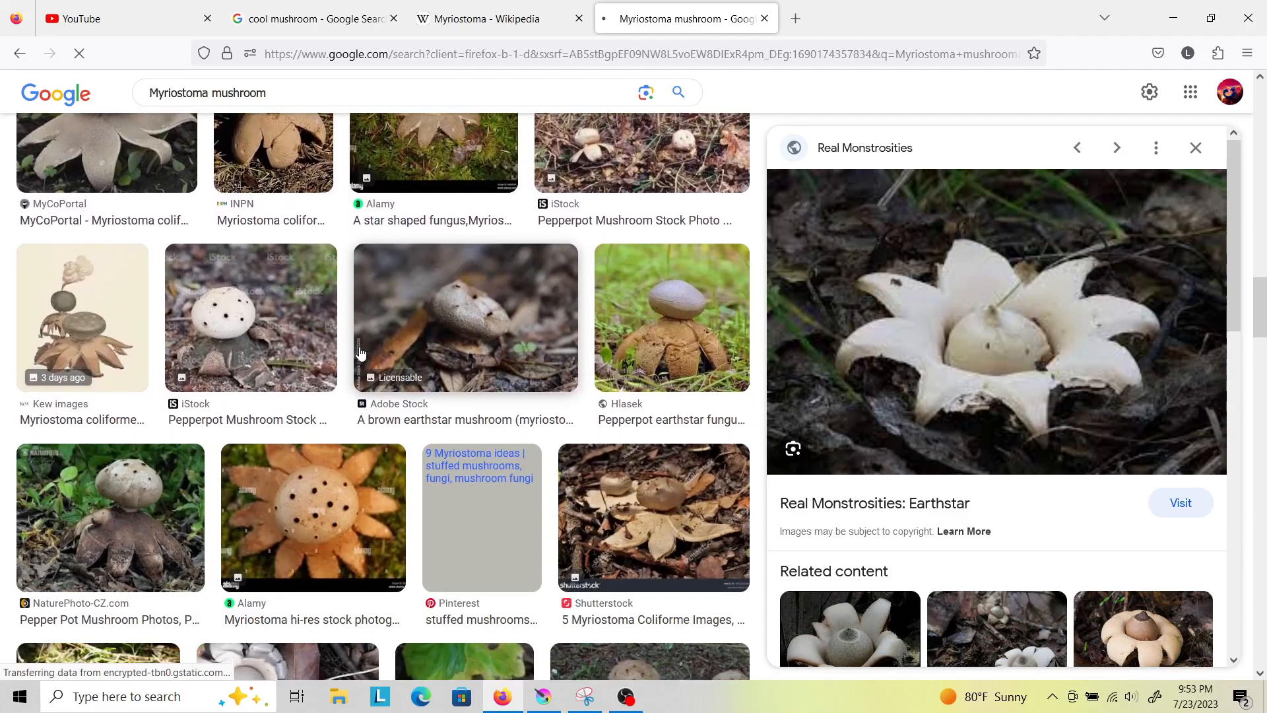
Look further through the Myriostoma mushroom images and copy the previewed white Earthstar photo from Real Monstrosities.
scroll(360, 355, "down", 2)
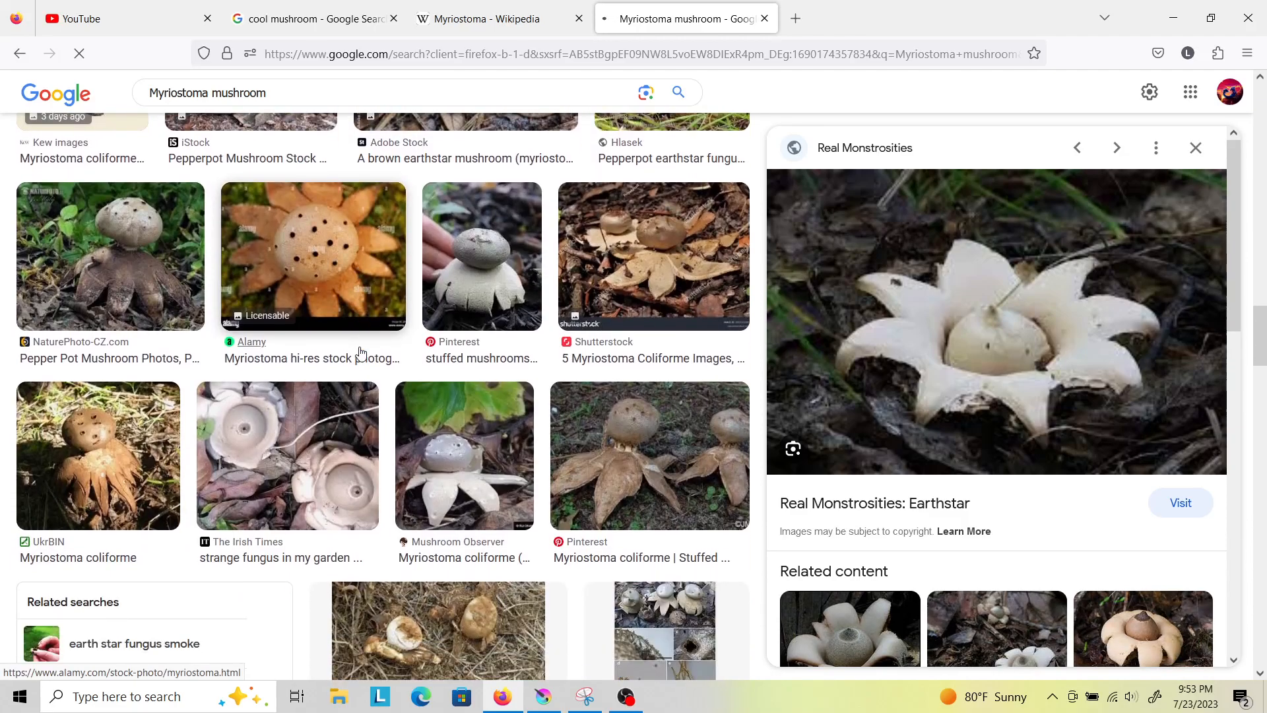
scroll(360, 355, "down", 2)
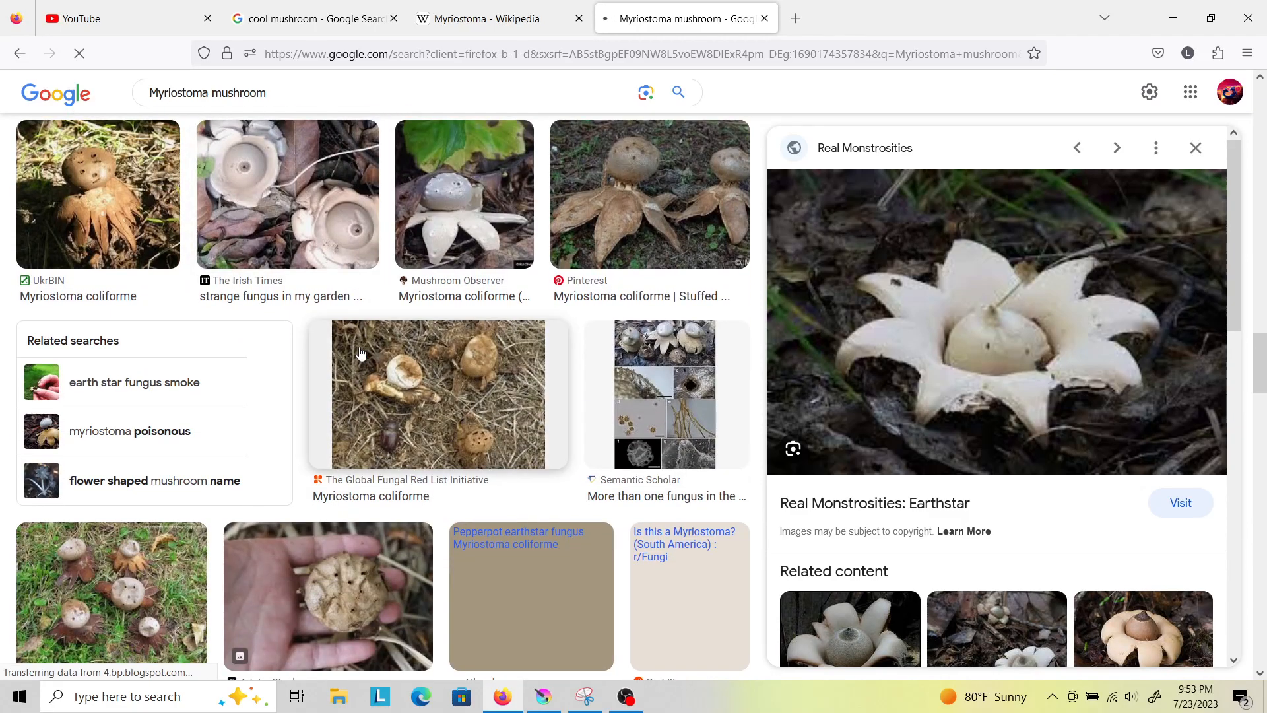
right_click(962, 310)
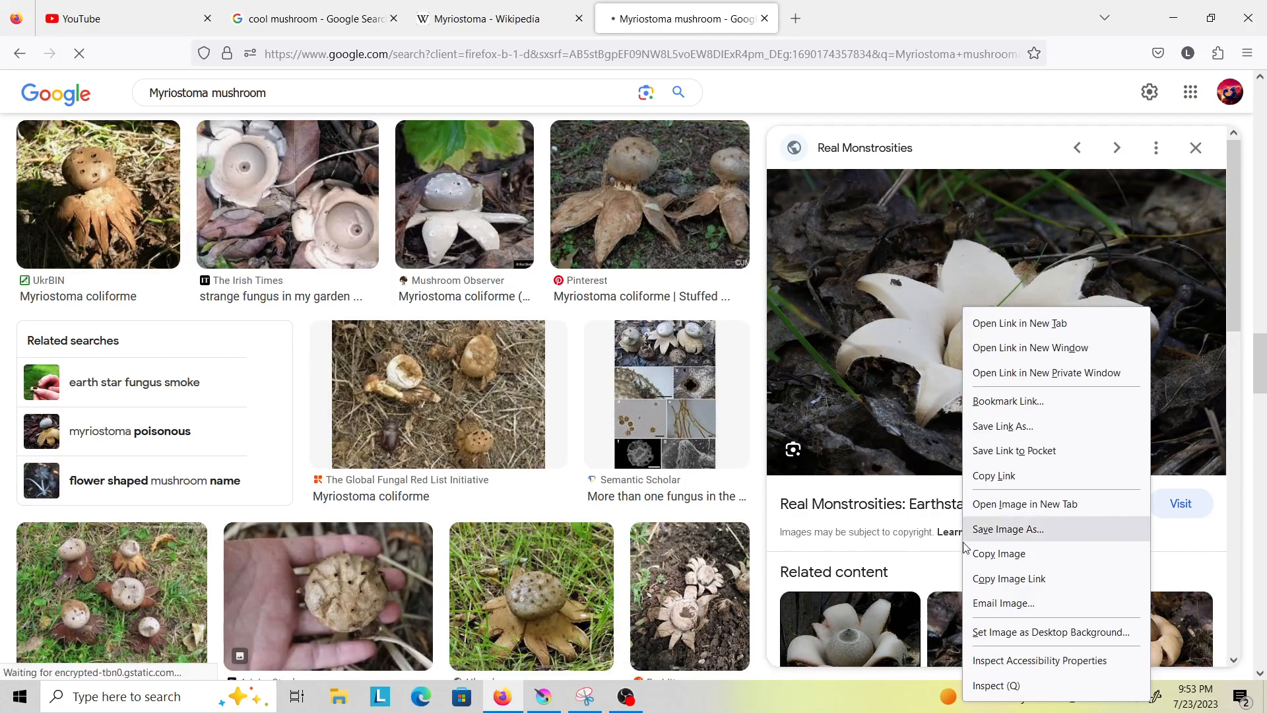
left_click(982, 561)
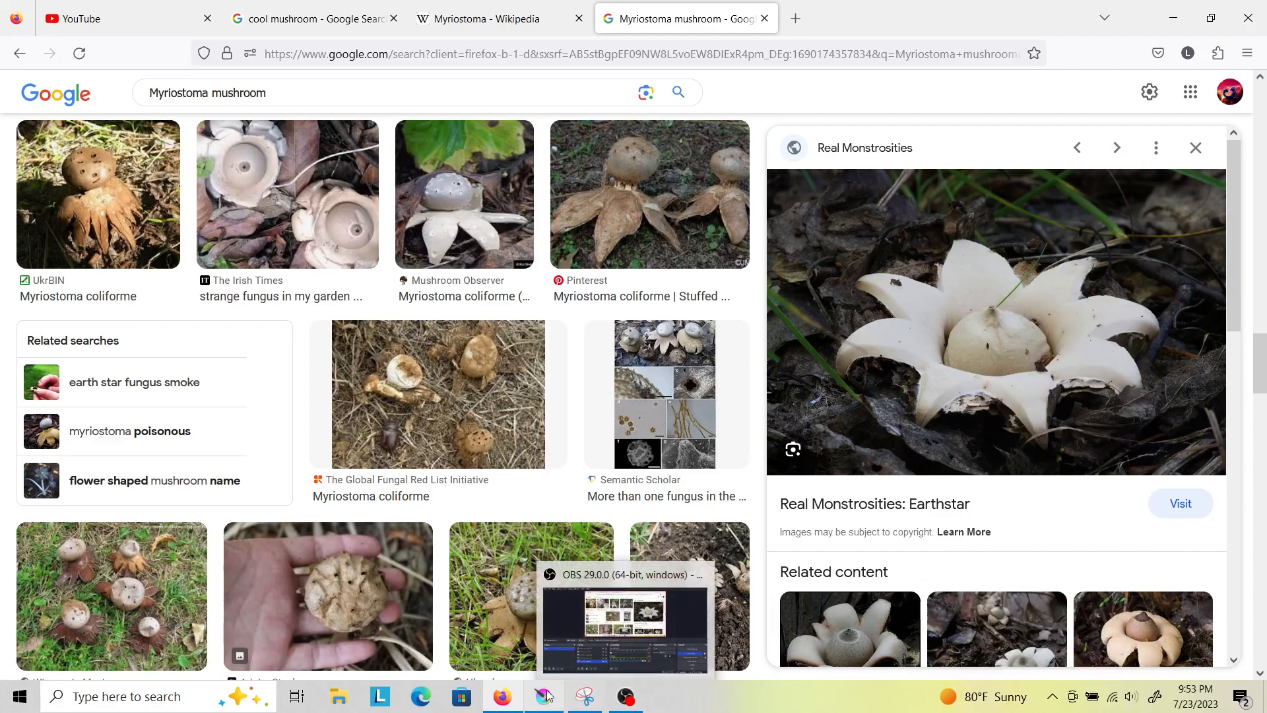
Switch to OBS, make the Window Capture 4 source visible, and switch to Krita.
left_click(628, 697)
left_click(633, 695)
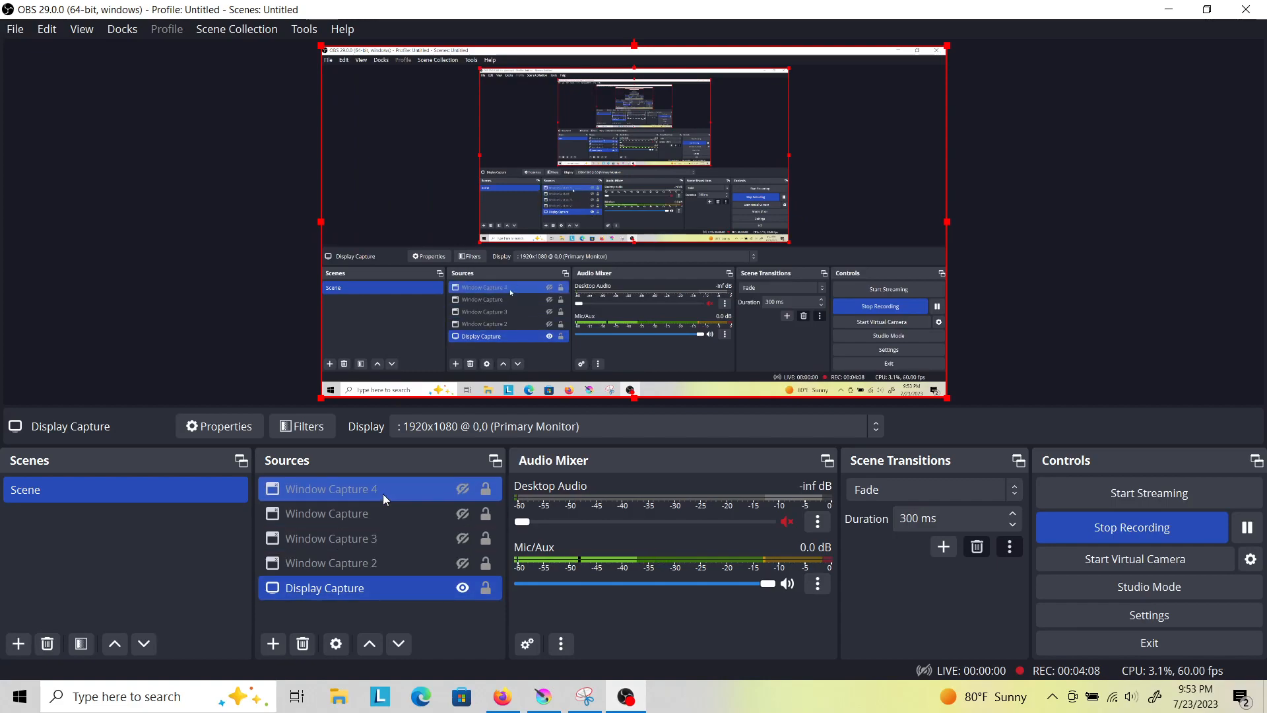
left_click(461, 492)
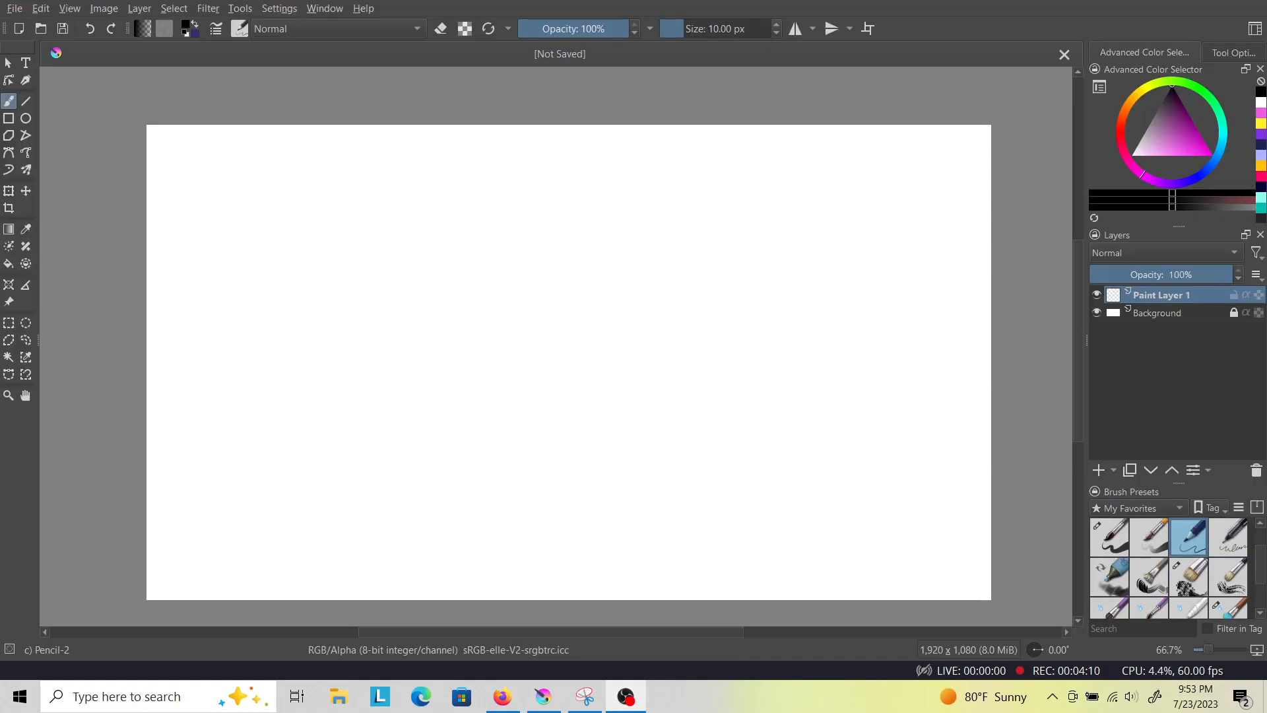
left_click(540, 697)
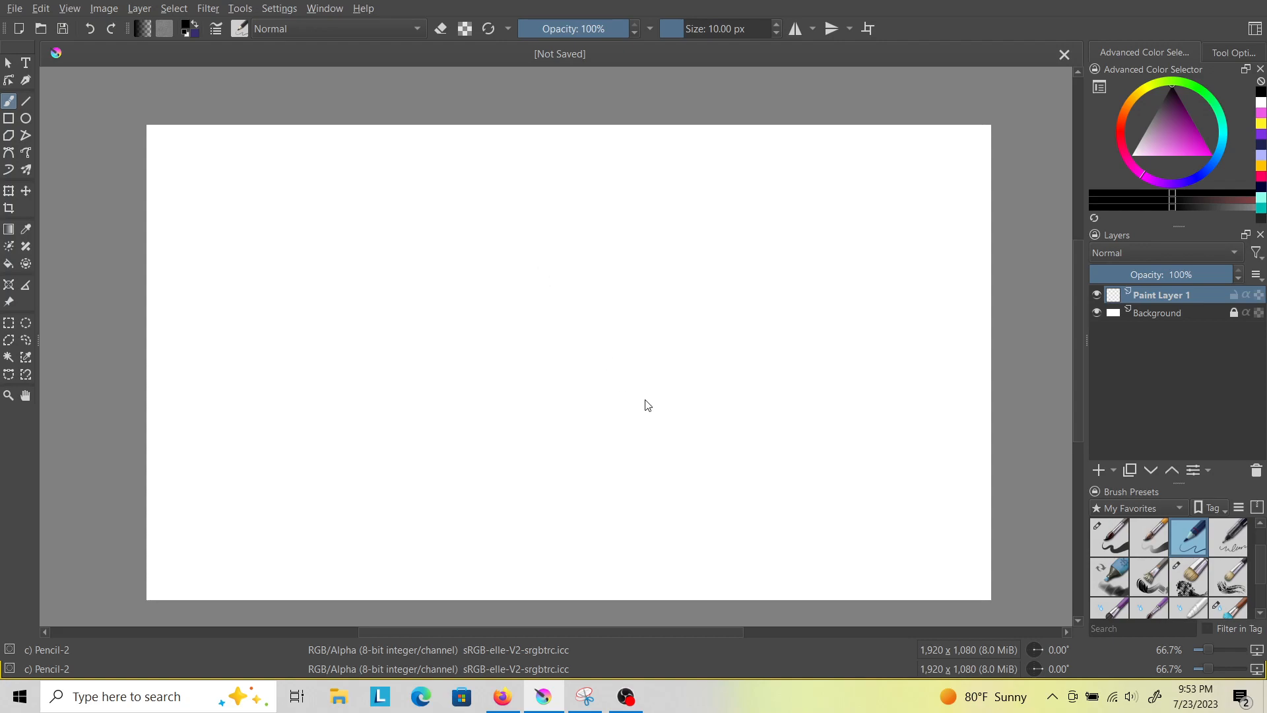
Paste the copied Earthstar photo as a scaled-down reference image just outside the canvas's left edge.
key("ctrl+v")
left_click_drag(540, 367, 288, 343)
scroll(500, 323, "down", 2)
left_click_drag(84, 223, 157, 271)
mouse_move(241, 334)
left_mouse_down()
mouse_move(253, 300)
mouse_move(233, 293)
mouse_move(245, 294)
left_mouse_up()
left_click(16, 102)
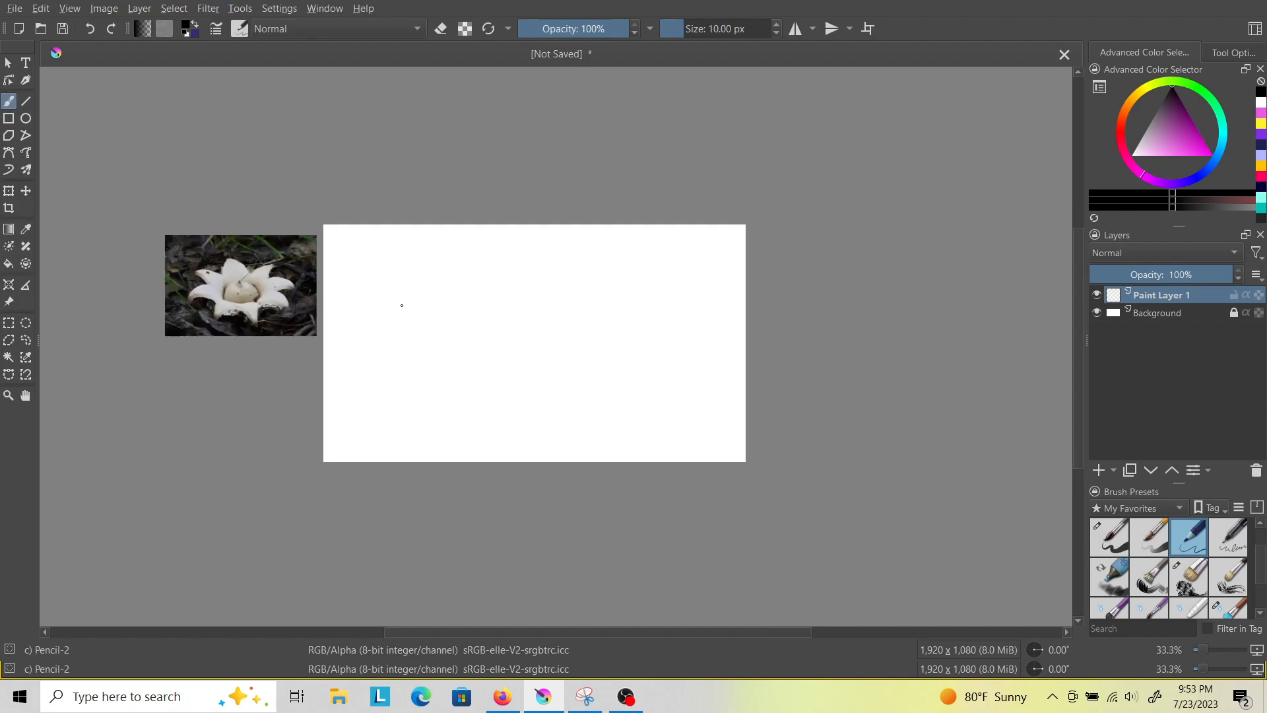
Enlarge the canvas upward and sideways to about 2,121 x 1,650 px with the Crop tool.
left_click(9, 208)
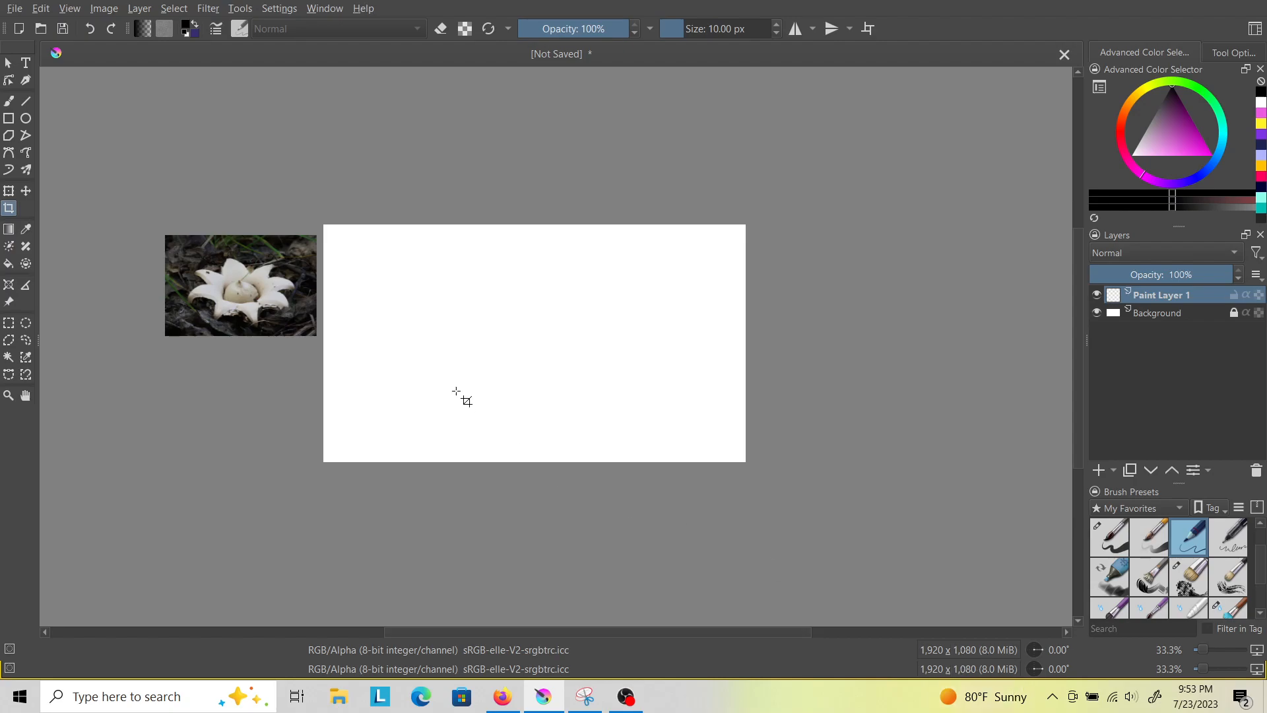
left_click_drag(312, 99, 779, 462)
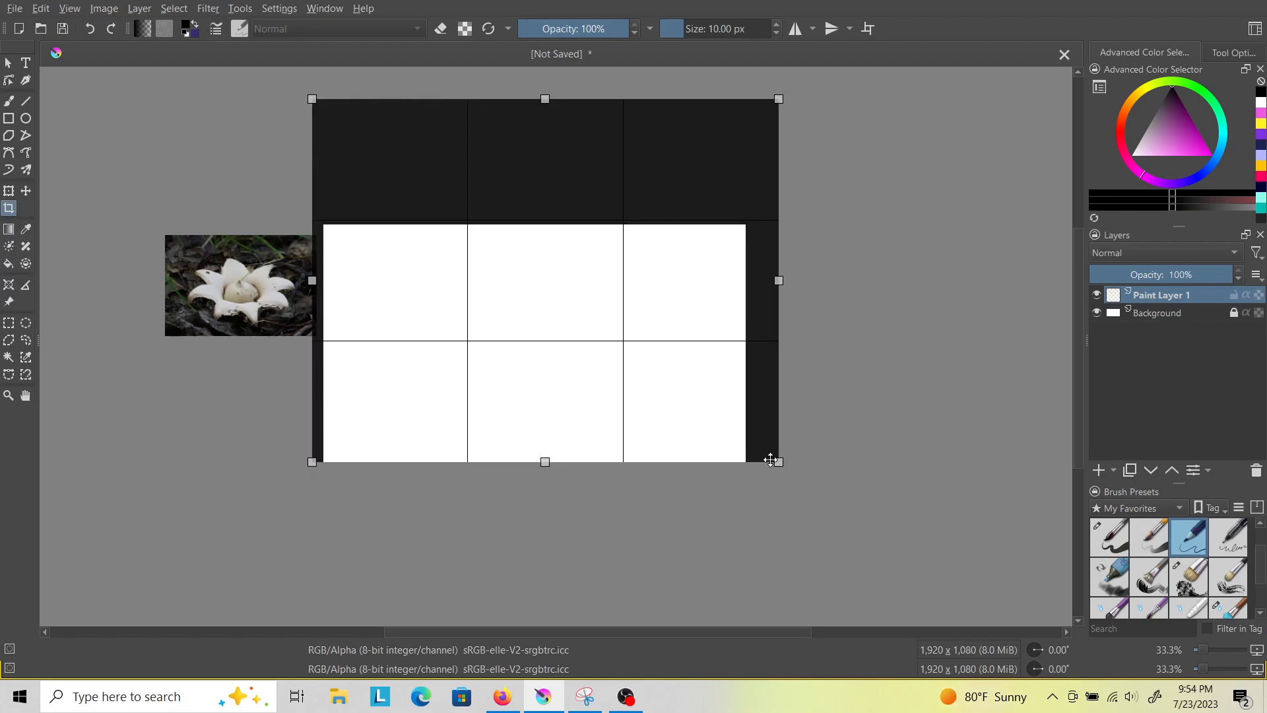
key("Return")
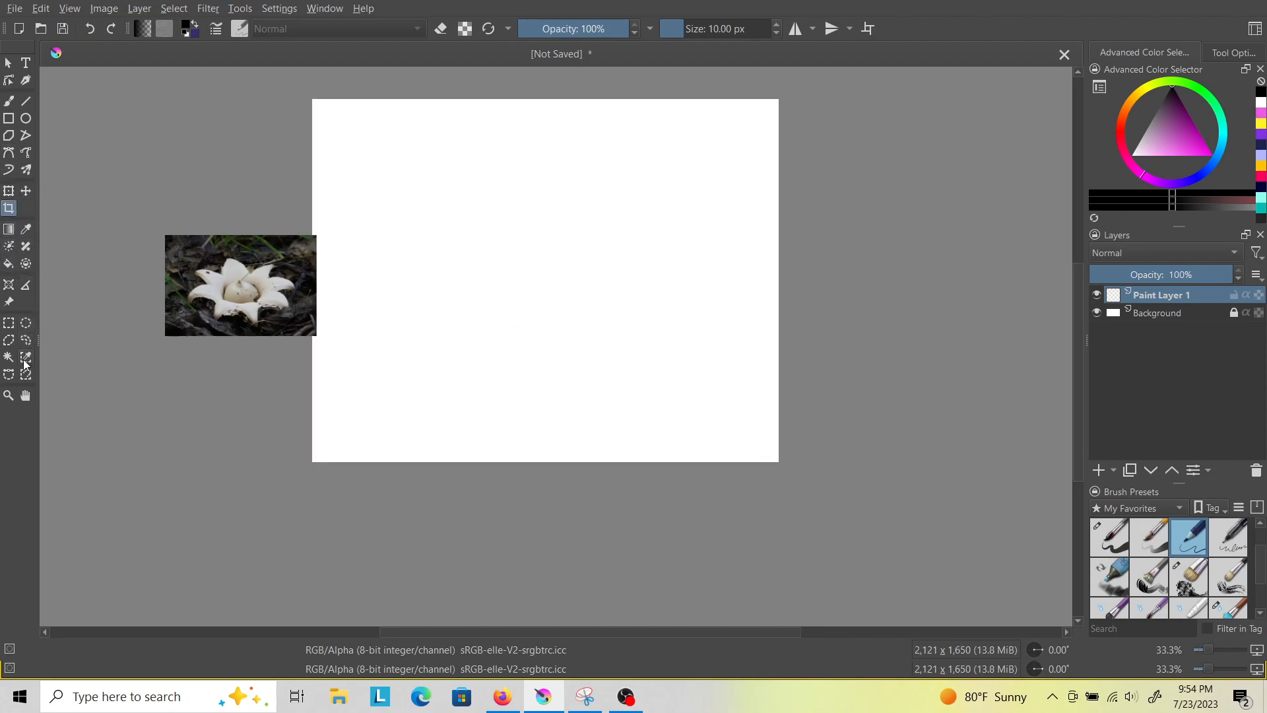
Move the reference photo left until it is clear of the enlarged canvas, and return to the brush.
left_click(9, 301)
mouse_move(258, 289)
left_mouse_down()
mouse_move(164, 293)
mouse_move(239, 283)
left_mouse_up()
left_click(8, 100)
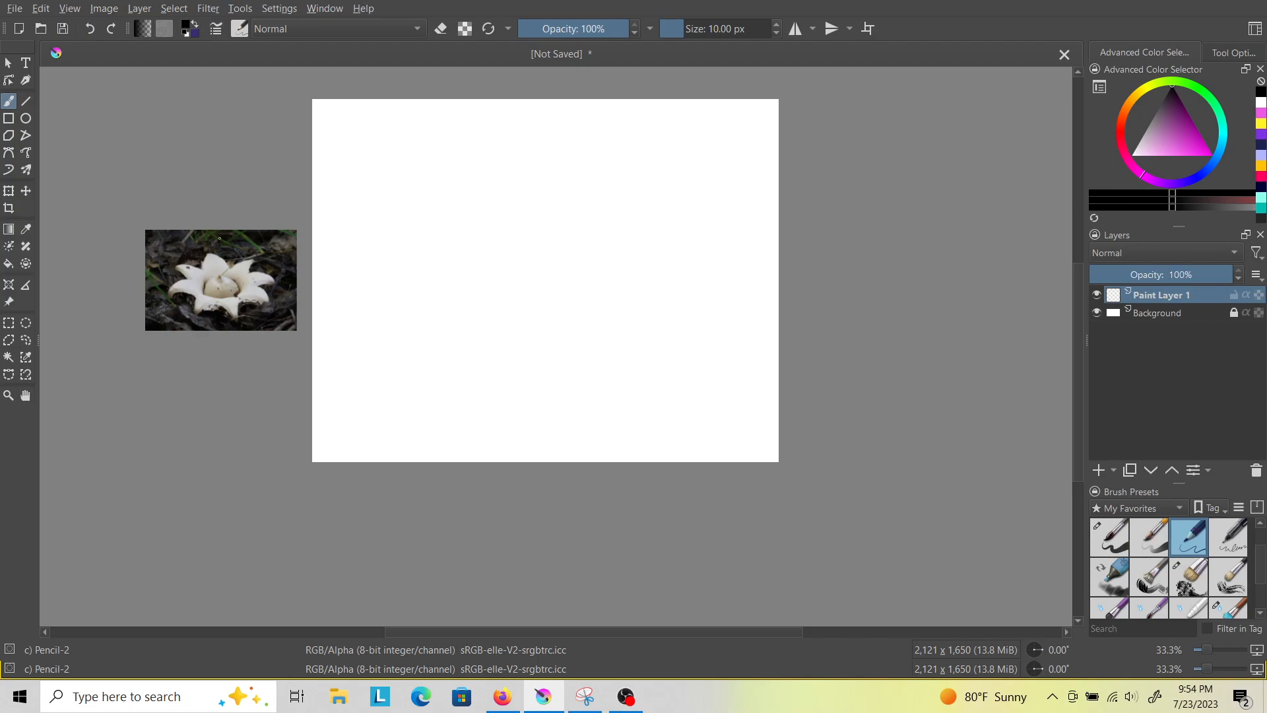
Sketch a round head with a tall pointed hat over it near the canvas's upper left.
scroll(219, 239, "up", 1)
scroll(220, 238, "down", 1)
scroll(301, 134, "up", 1)
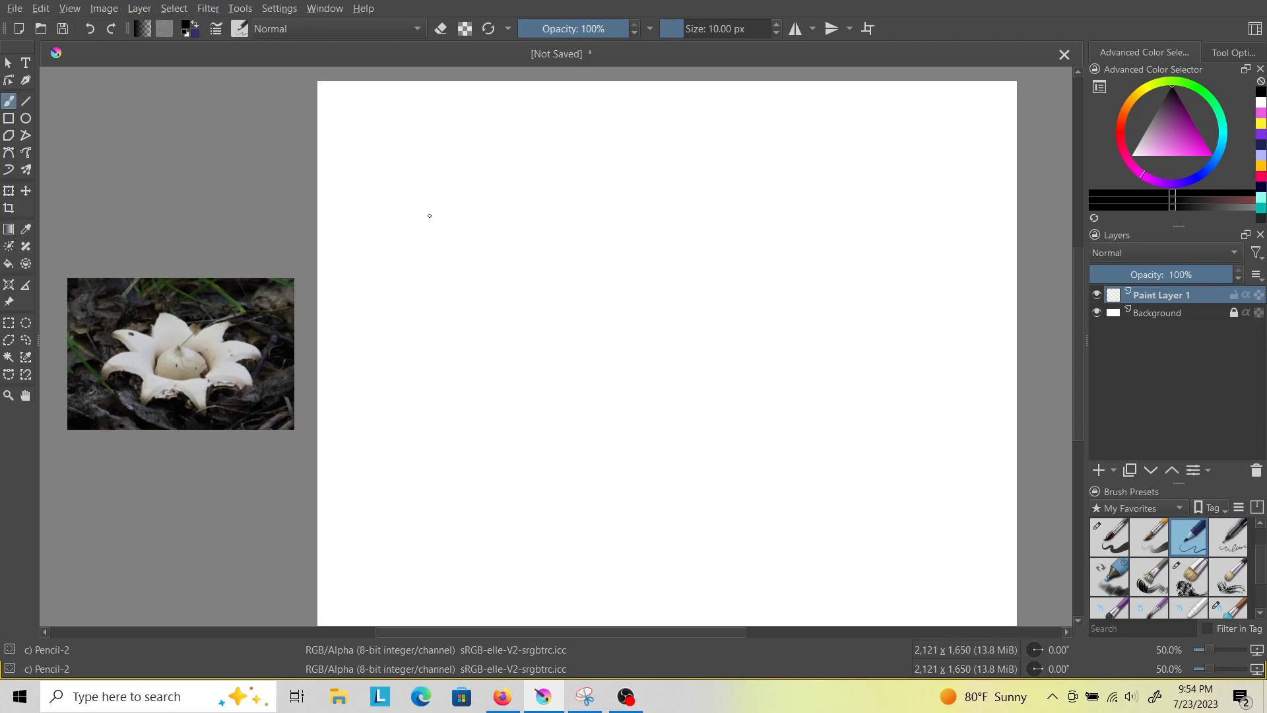
mouse_move(443, 192)
left_mouse_down()
mouse_move(418, 245)
mouse_move(416, 207)
mouse_move(431, 266)
mouse_move(438, 239)
mouse_move(480, 228)
mouse_move(479, 250)
mouse_move(459, 187)
mouse_move(478, 203)
mouse_move(432, 192)
mouse_move(453, 190)
mouse_move(408, 216)
mouse_move(434, 190)
mouse_move(485, 214)
mouse_move(476, 245)
left_mouse_up()
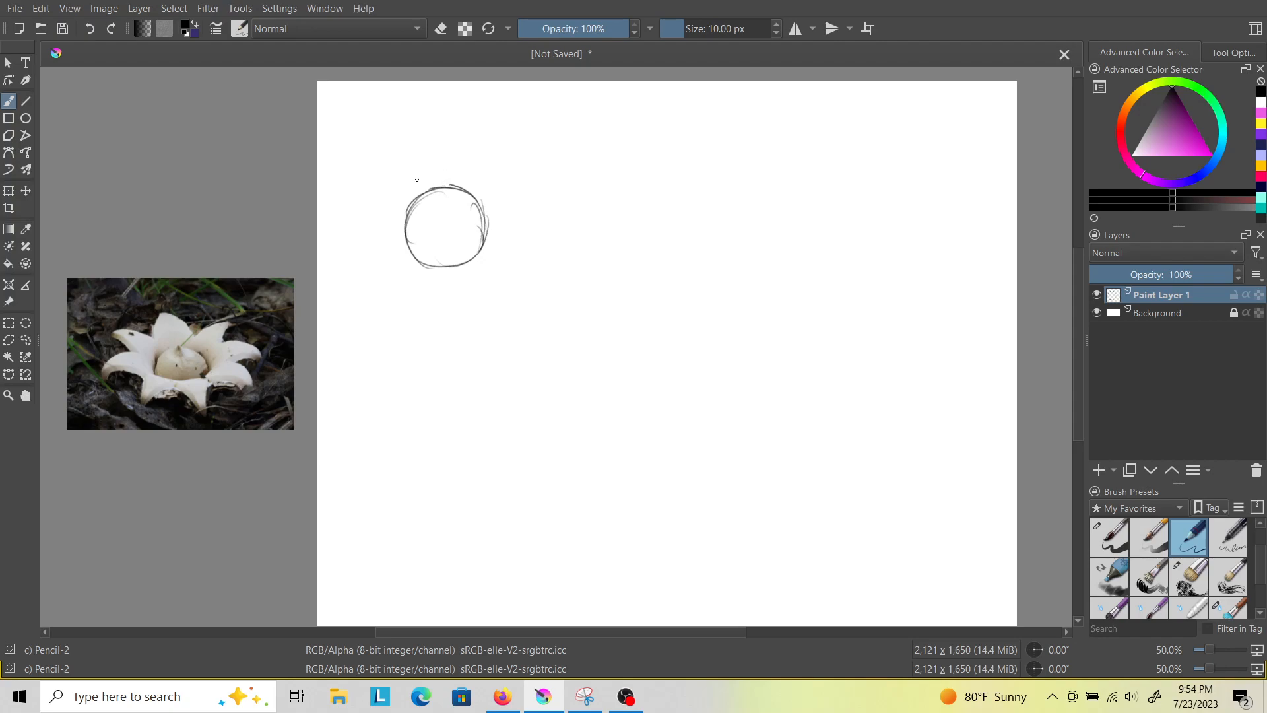
mouse_move(430, 113)
left_mouse_down()
mouse_move(424, 173)
mouse_move(374, 220)
mouse_move(515, 217)
left_mouse_up()
left_click_drag(456, 109, 487, 196)
left_click_drag(465, 132, 508, 219)
mouse_move(446, 101)
left_mouse_down()
mouse_move(477, 176)
mouse_move(419, 163)
mouse_move(410, 176)
left_mouse_up()
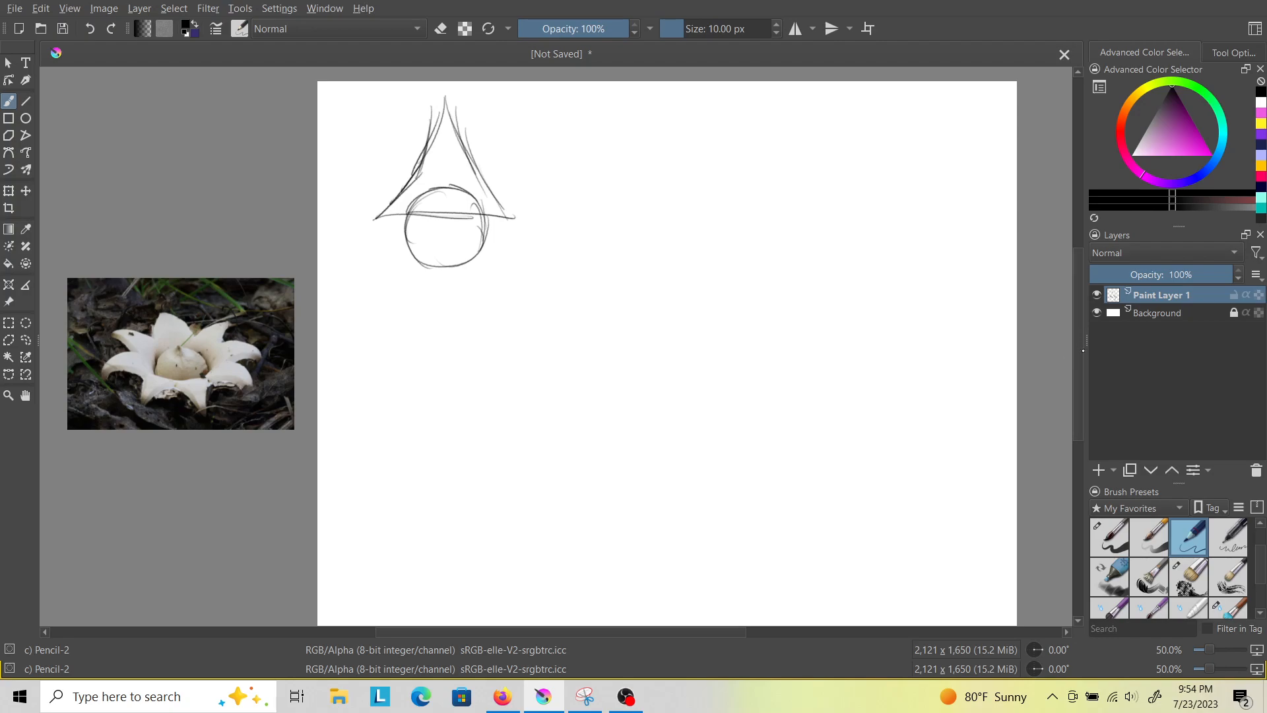
Sketch the torso below the head with a shoulder line, chest circle, vertical spine line and boxy pelvis.
mouse_move(403, 291)
left_mouse_down()
mouse_move(486, 293)
mouse_move(414, 333)
mouse_move(433, 376)
left_mouse_up()
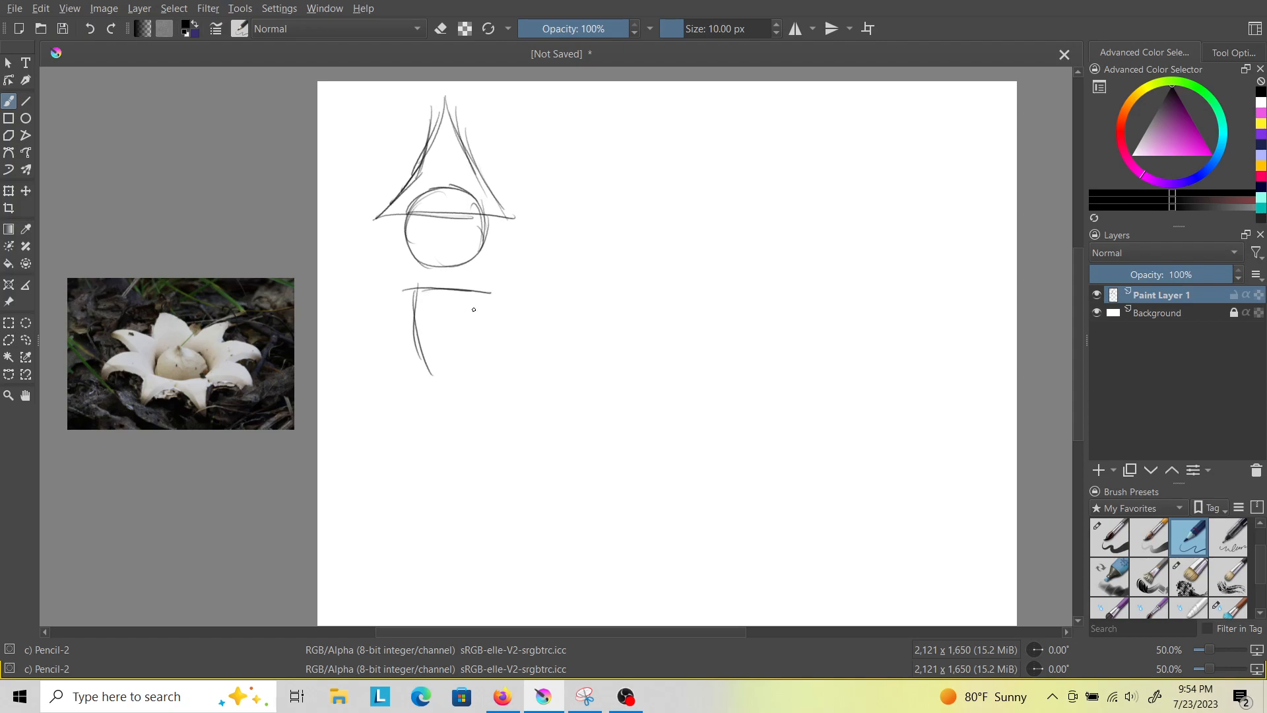
left_click_drag(482, 297, 478, 370)
mouse_move(447, 292)
left_mouse_down()
mouse_move(484, 340)
mouse_move(456, 296)
mouse_move(440, 360)
mouse_move(446, 423)
left_mouse_up()
mouse_move(450, 339)
left_mouse_down()
mouse_move(453, 408)
mouse_move(485, 398)
mouse_move(480, 448)
left_mouse_up()
mouse_move(408, 399)
left_mouse_down()
mouse_move(415, 437)
mouse_move(460, 449)
left_mouse_up()
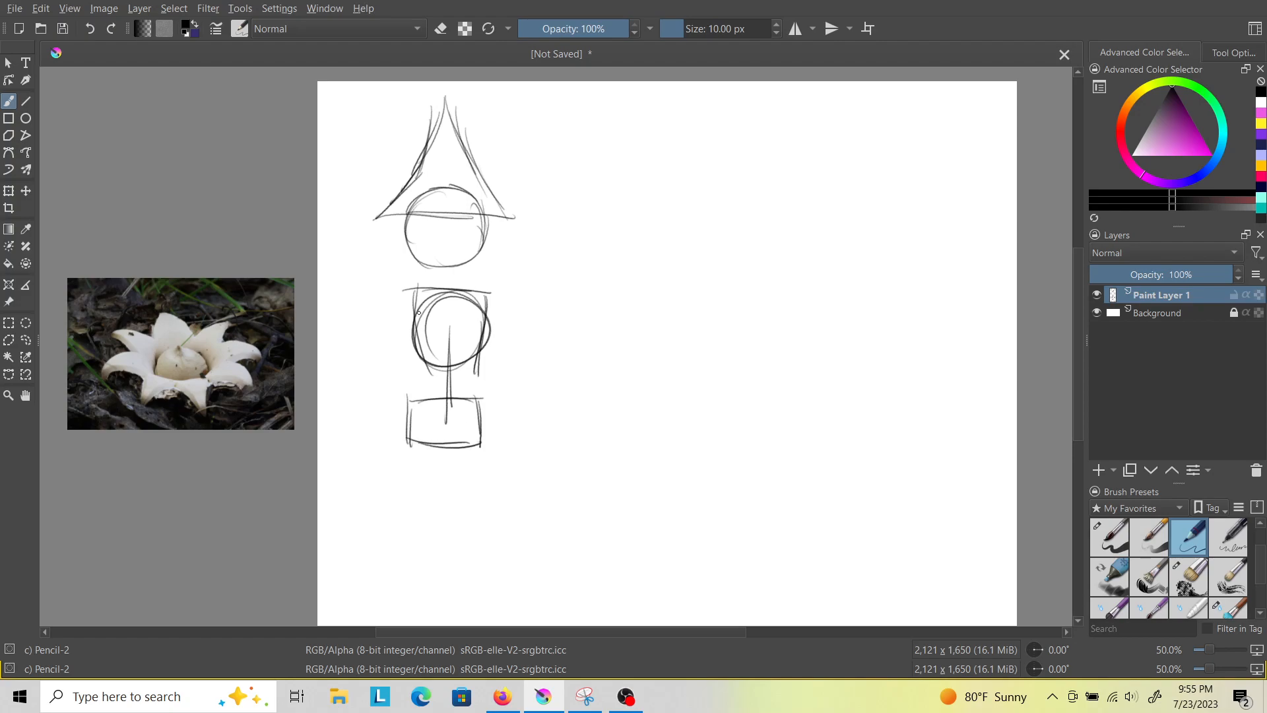
Sketch the left outline of the torso from the shoulder down, flaring outward past the pelvis.
left_click_drag(409, 292, 411, 372)
mouse_move(413, 317)
left_mouse_down()
mouse_move(406, 413)
mouse_move(390, 434)
left_mouse_up()
mouse_move(414, 396)
left_mouse_down()
mouse_move(387, 424)
mouse_move(351, 419)
mouse_move(396, 459)
mouse_move(409, 446)
left_mouse_up()
Try a skirt of curling, petal-like points that flares from the right waistline and around the pelvis.
left_click_drag(479, 360, 490, 419)
mouse_move(489, 418)
left_mouse_down()
mouse_move(503, 430)
mouse_move(540, 403)
mouse_move(479, 450)
mouse_move(430, 464)
mouse_move(405, 453)
mouse_move(439, 413)
left_mouse_up()
mouse_move(437, 420)
left_mouse_down()
mouse_move(447, 407)
mouse_move(476, 445)
left_mouse_up()
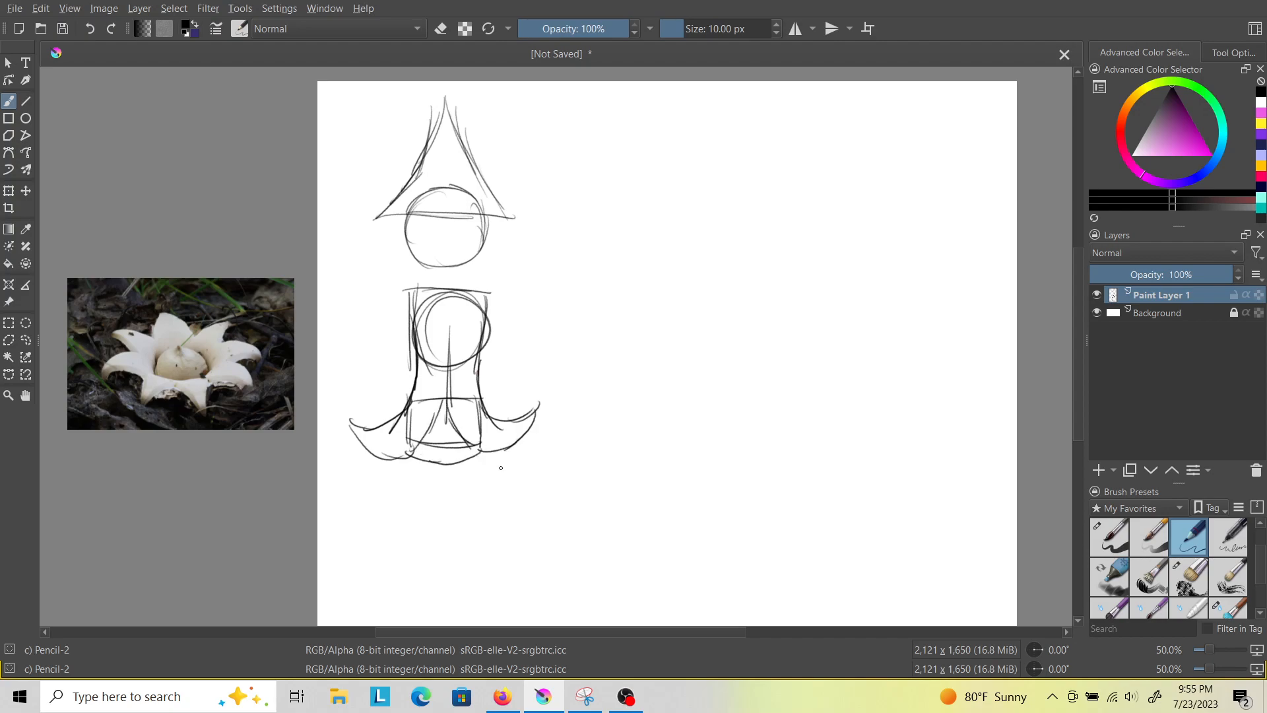
Undo the petal skirt strokes and the right torso outline.
key("ctrl+z")
key("ctrl+z")
key("ctrl+z")
key("ctrl+z")
key("ctrl+z")
key("ctrl+z")
key("ctrl+z")
key("ctrl+z")
key("ctrl+z")
key("ctrl+z")
key("ctrl+z")
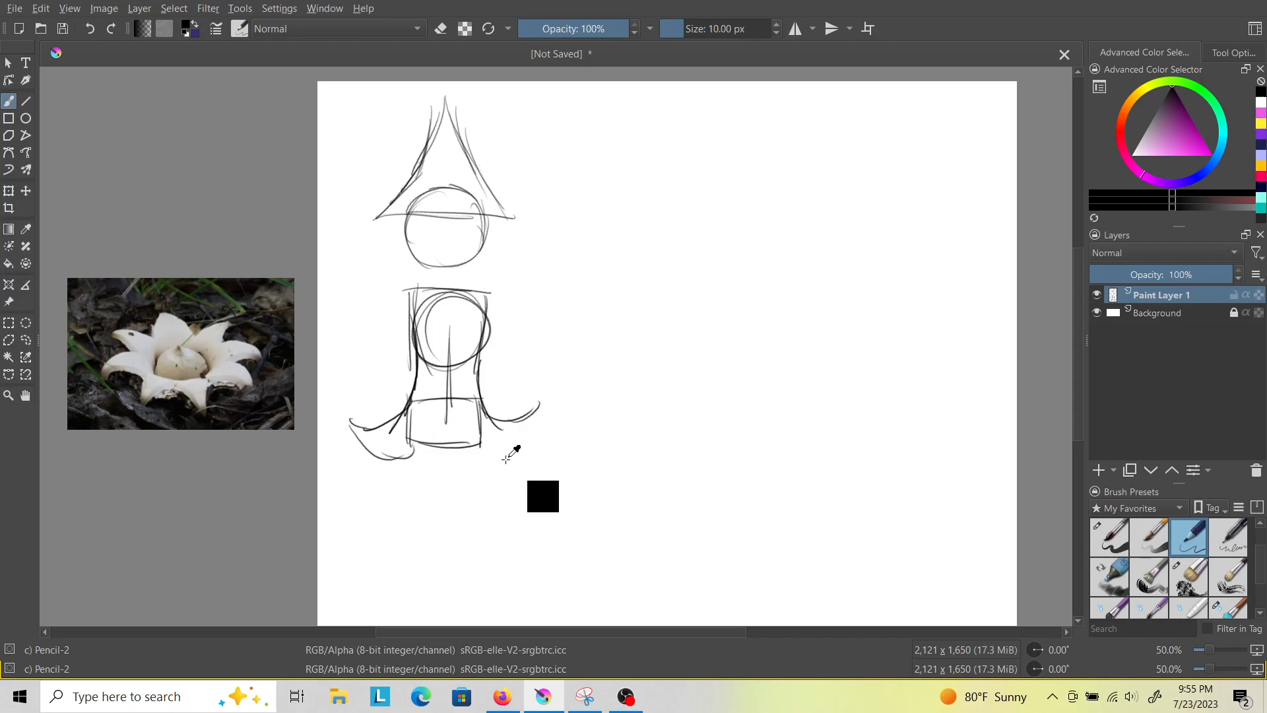
key("ctrl+z")
key("ctrl+z")
key("ctrl+z")
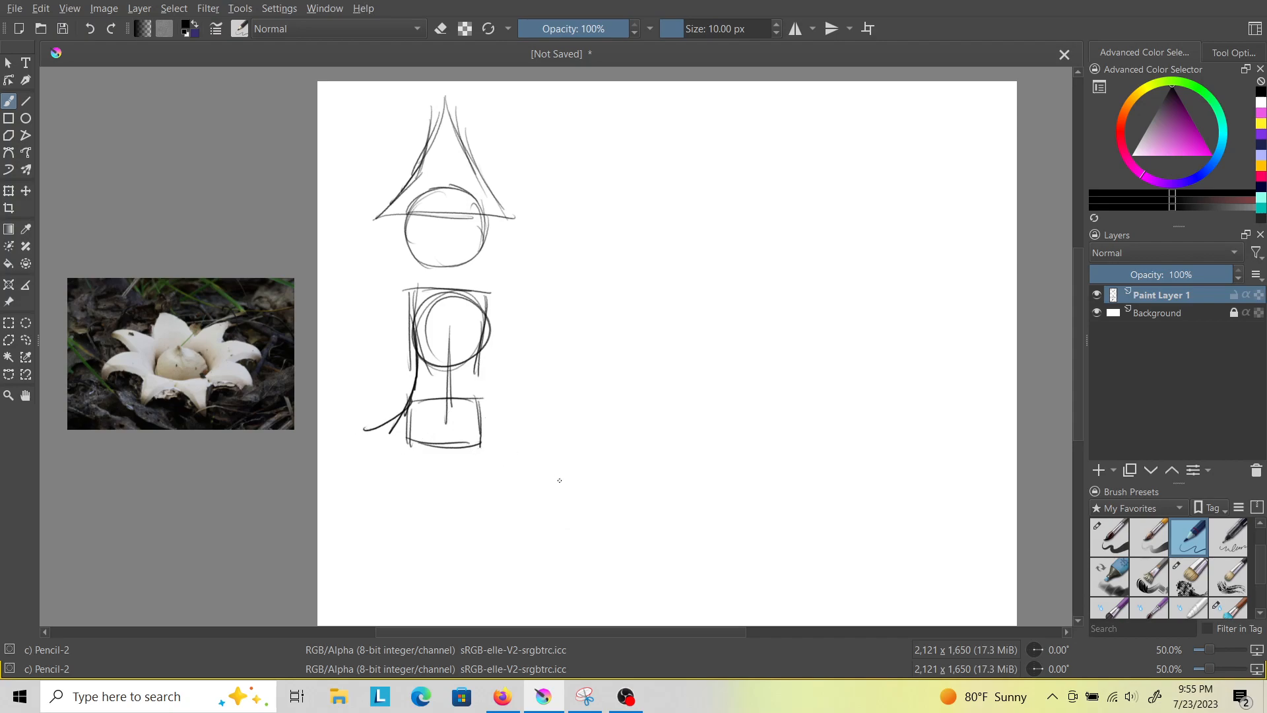
Sketch a simple triangular skirt that flares from the waist to a nearly straight hem.
mouse_move(478, 362)
left_mouse_down()
mouse_move(488, 416)
mouse_move(521, 451)
left_mouse_up()
mouse_move(404, 399)
left_mouse_down()
mouse_move(384, 447)
mouse_move(526, 456)
left_mouse_up()
mouse_move(526, 458)
left_mouse_down()
mouse_move(471, 455)
mouse_move(499, 461)
left_mouse_up()
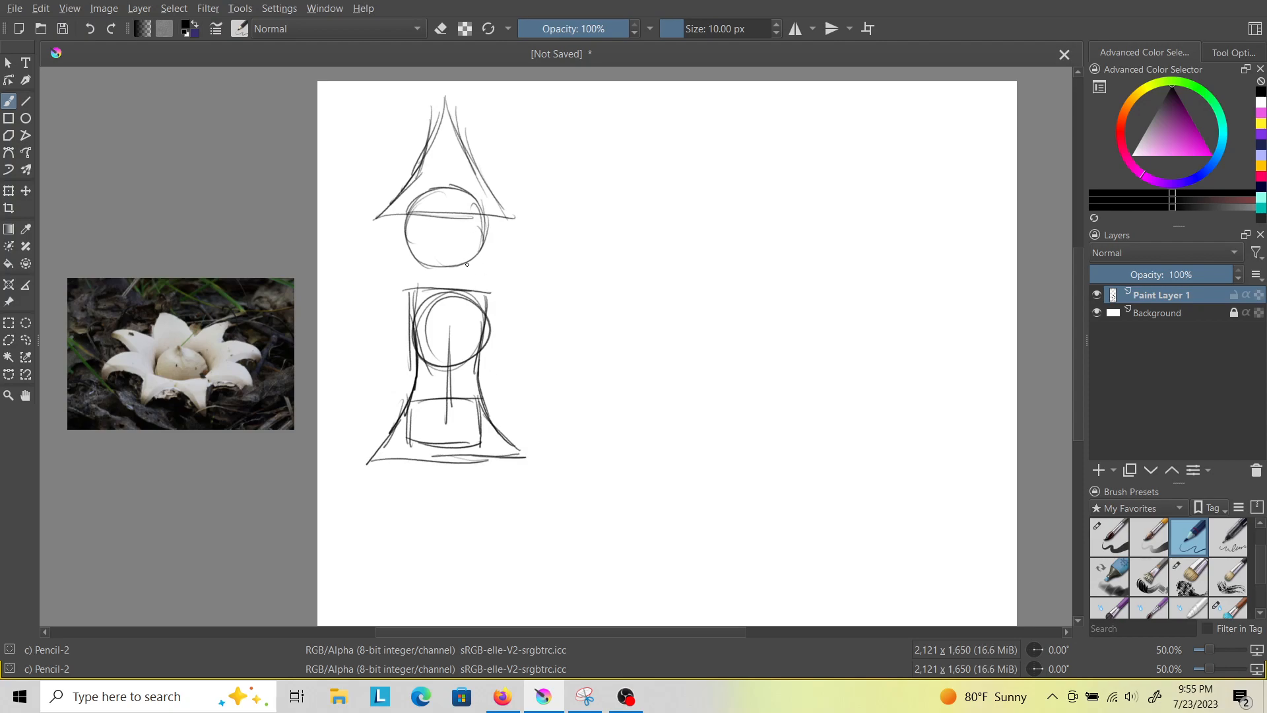
Sketch two spread thighs with rounded knees below the skirt hem.
left_click_drag(444, 444, 467, 528)
left_click_drag(476, 430, 496, 520)
left_click_drag(477, 429, 497, 521)
mouse_move(442, 449)
left_mouse_down()
mouse_move(427, 511)
mouse_move(436, 459)
mouse_move(393, 508)
left_mouse_up()
mouse_move(410, 432)
left_mouse_down()
mouse_move(392, 513)
mouse_move(423, 536)
mouse_move(434, 512)
left_mouse_up()
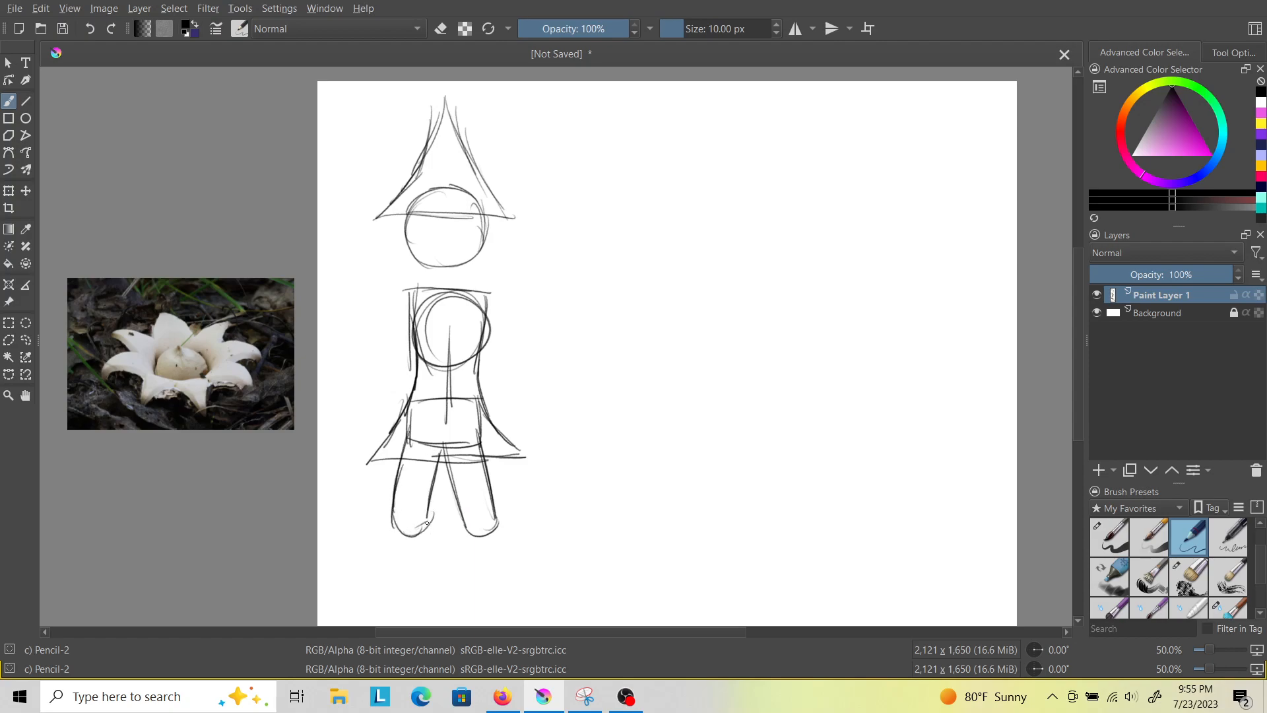
Sketch the outlines of the right lower leg, slanting outward from the knee.
left_click_drag(1087, 404, 1096, 412)
scroll(667, 343, "down", 3)
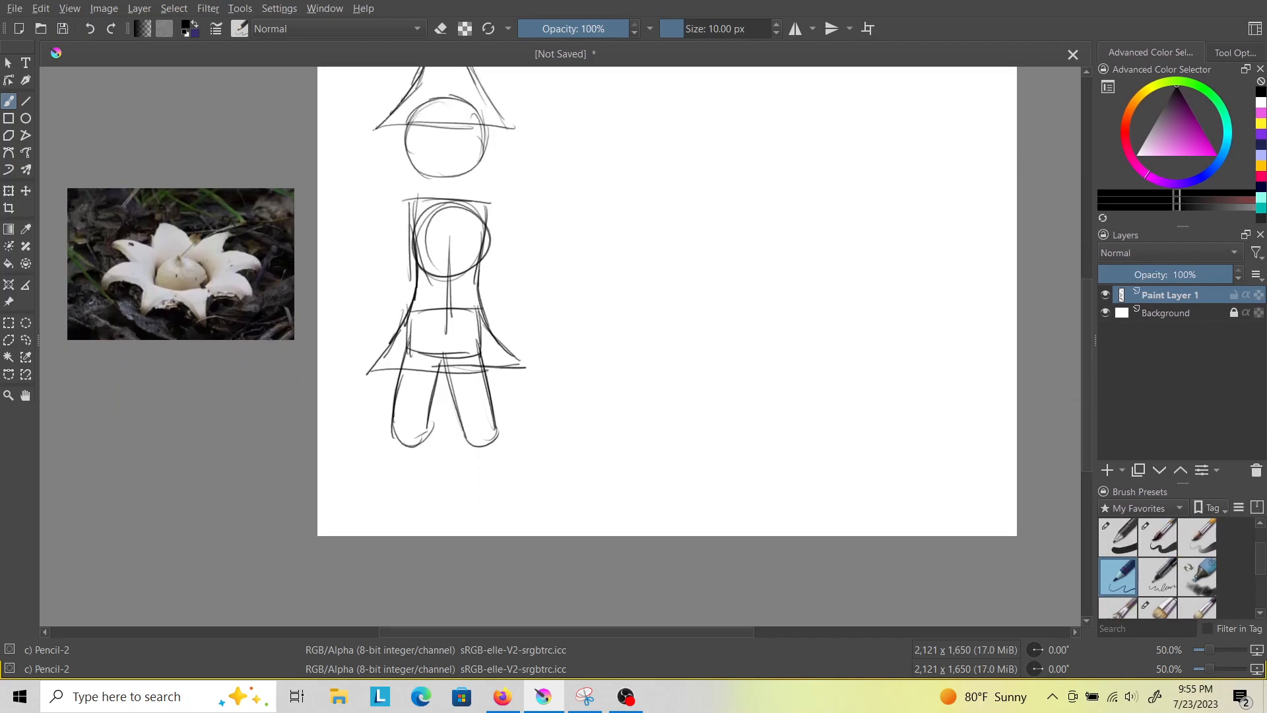
left_click_drag(495, 425, 525, 513)
left_click_drag(465, 441, 491, 517)
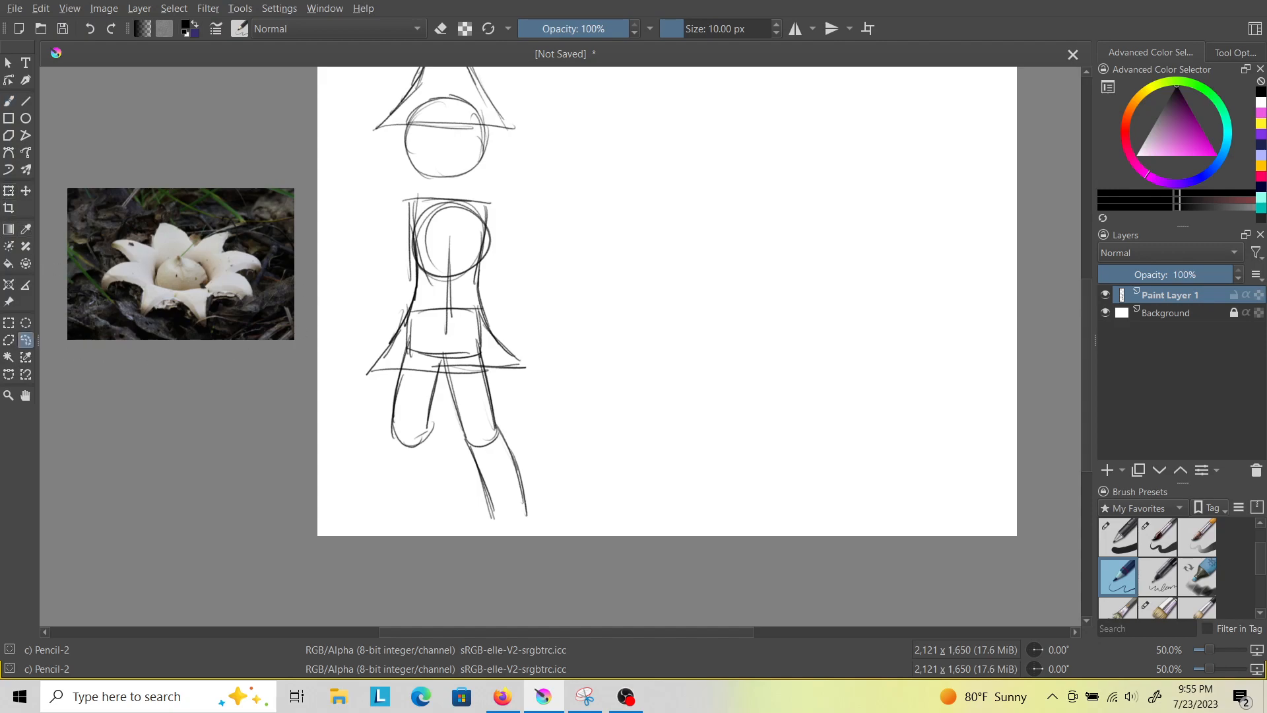
Scale the whole figure sketch down with the Transform tool and shift it up to leave room below.
key("ctrl+t")
left_click_drag(528, 520, 503, 433)
mouse_move(470, 321)
left_mouse_down()
mouse_move(471, 379)
mouse_move(470, 348)
left_mouse_up()
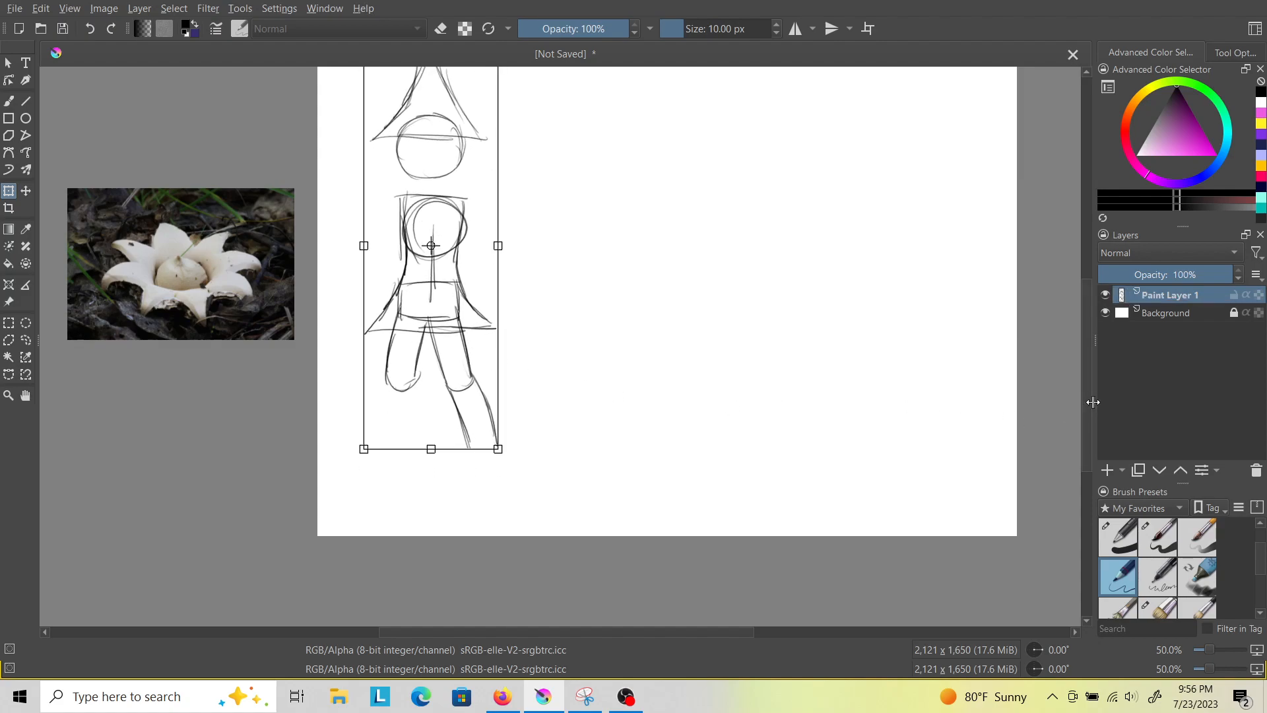
scroll(1093, 400, "up", 3)
scroll(905, 396, "down", 1)
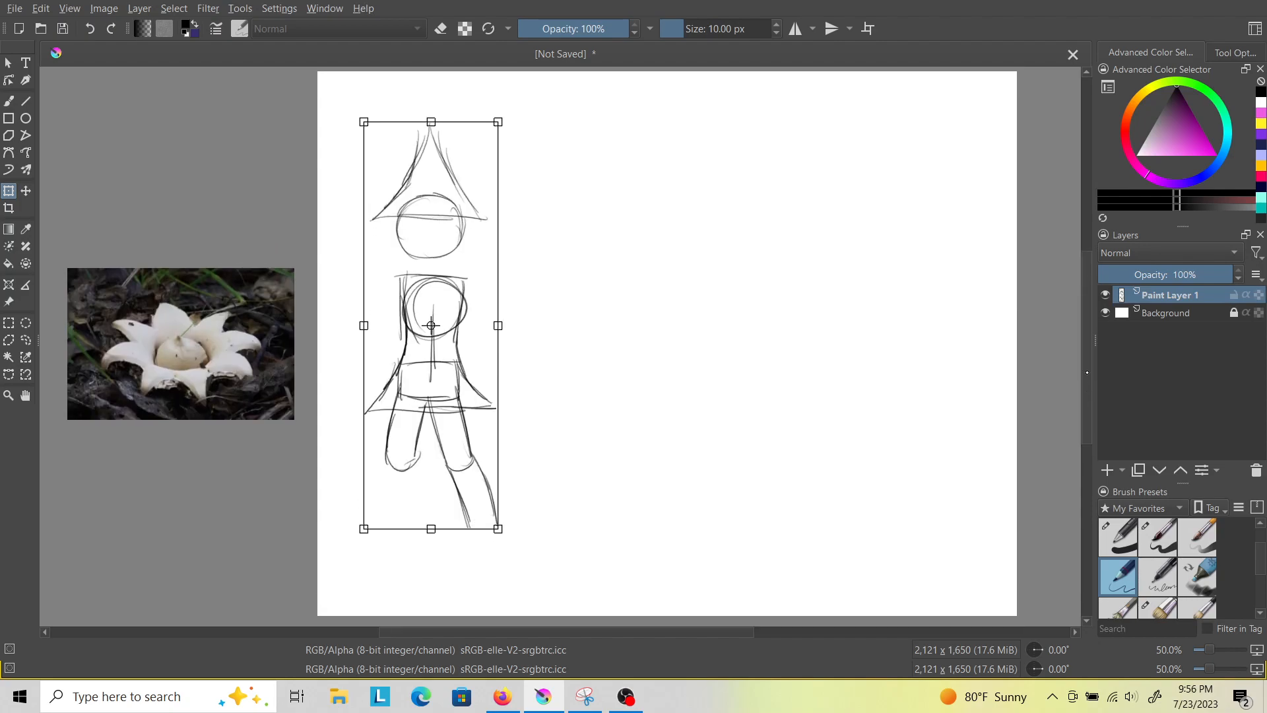
left_click_drag(435, 414, 439, 369)
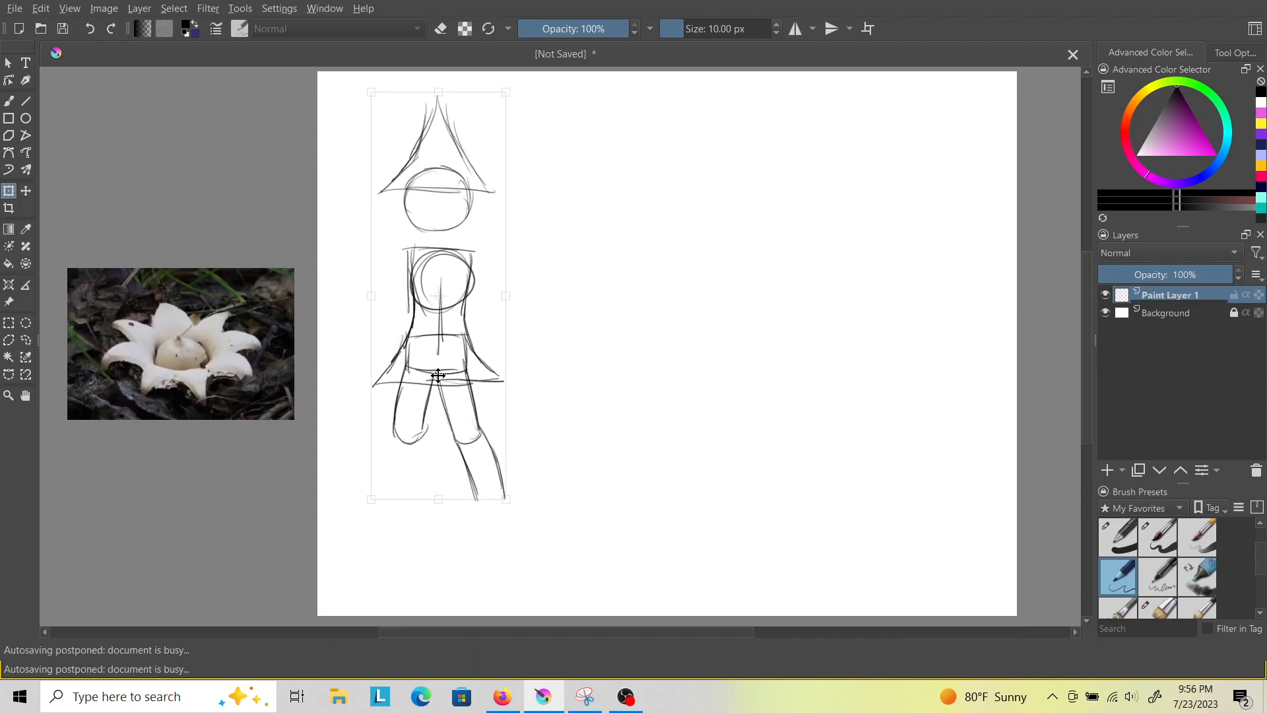
left_click(25, 340)
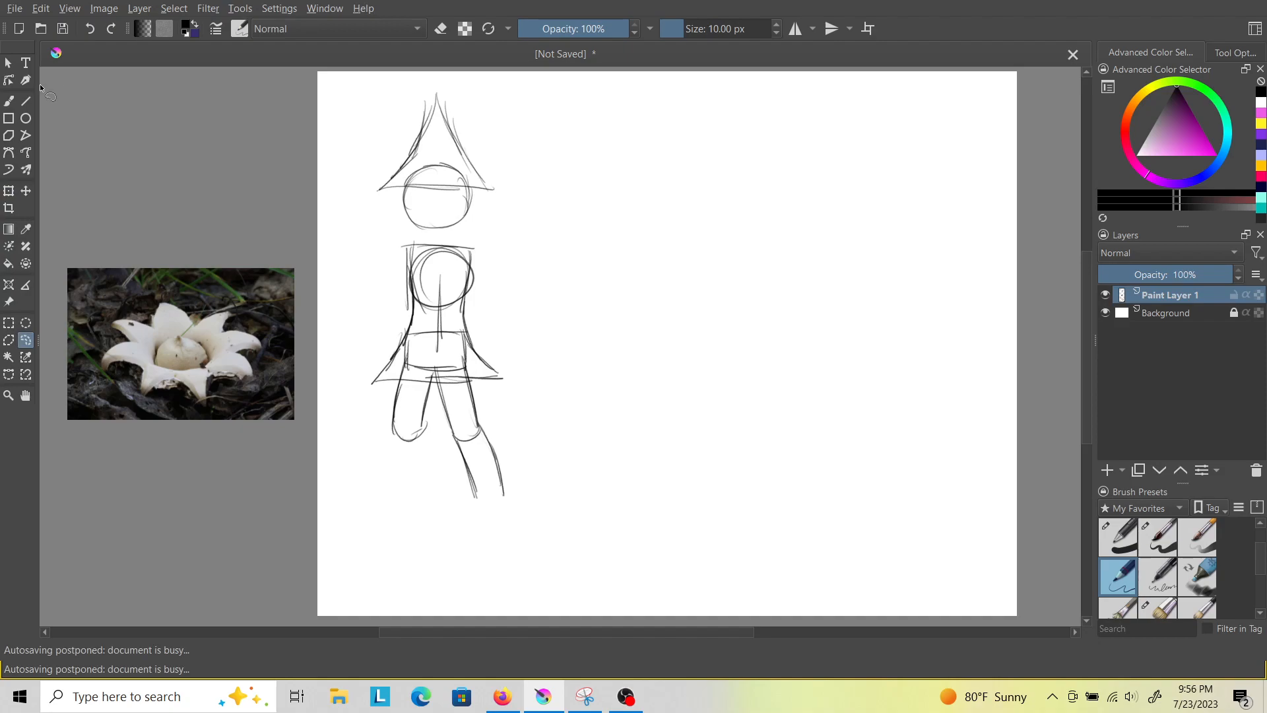
Erase the legs below the skirt with the Eraser Small brush.
key("b")
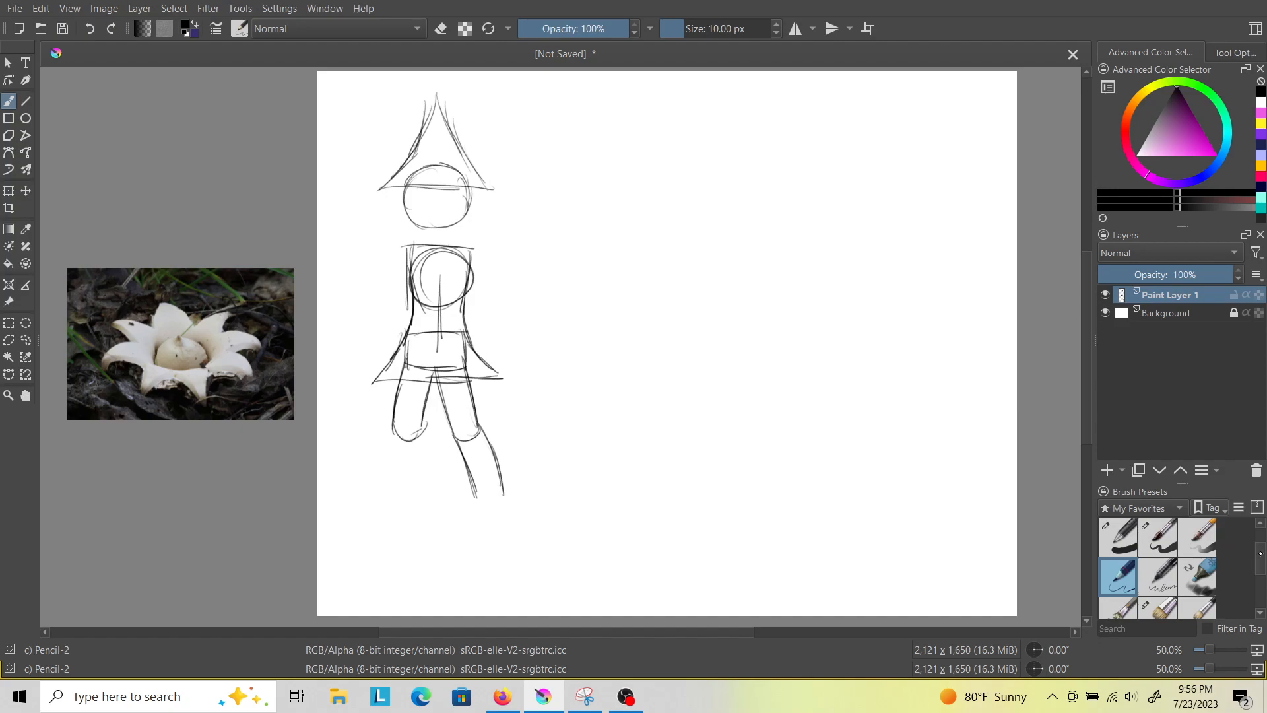
key("e")
mouse_move(442, 395)
left_mouse_down()
mouse_move(452, 446)
mouse_move(482, 456)
mouse_move(468, 403)
mouse_move(386, 402)
mouse_move(454, 401)
mouse_move(398, 385)
mouse_move(472, 399)
mouse_move(388, 408)
mouse_move(396, 462)
mouse_move(417, 474)
mouse_move(421, 452)
mouse_move(423, 413)
mouse_move(403, 371)
mouse_move(461, 372)
mouse_move(436, 378)
left_mouse_up()
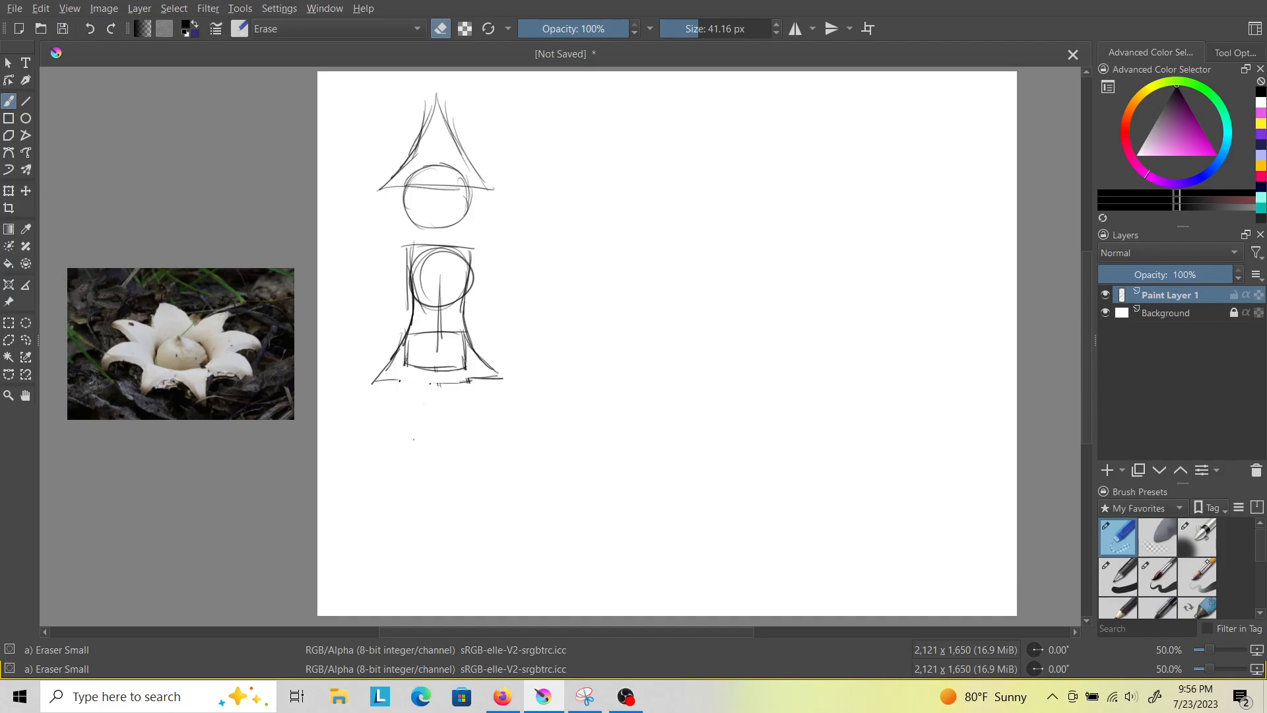
Redraw the two thighs as outward-curving shapes below the pelvis with the Pencil-2 brush.
scroll(1122, 540, "down", 2)
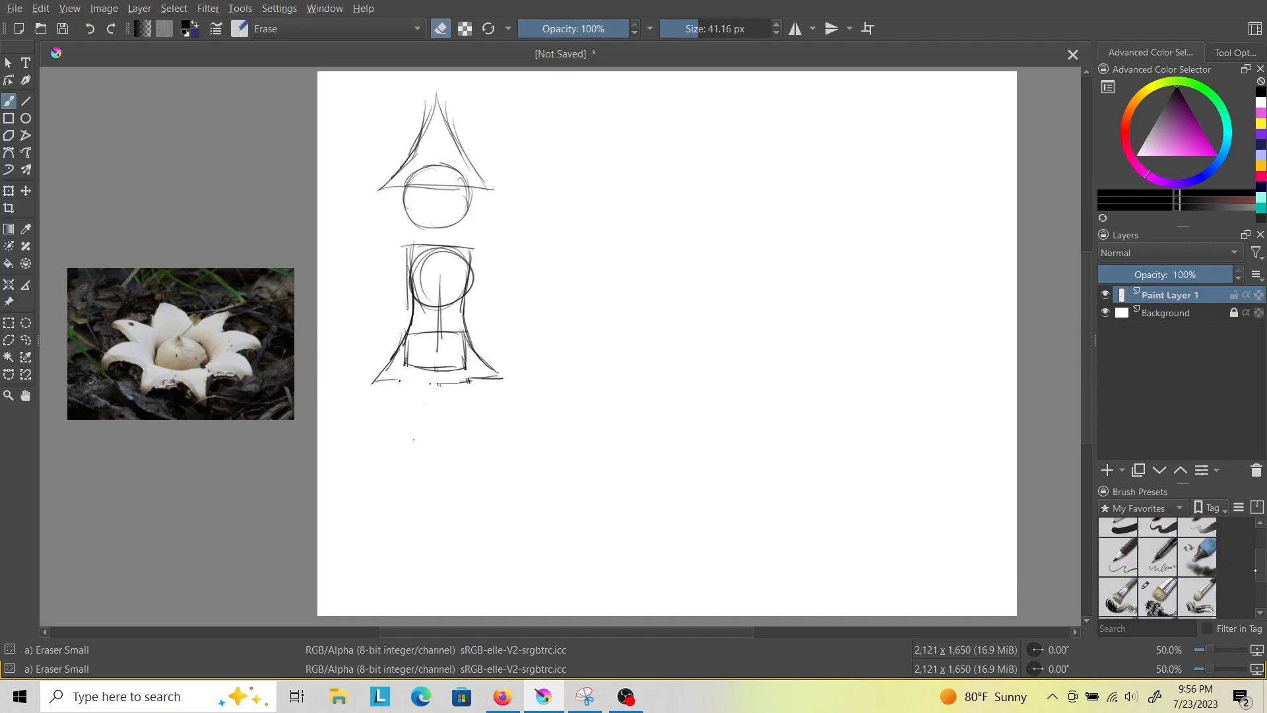
left_click(1117, 544)
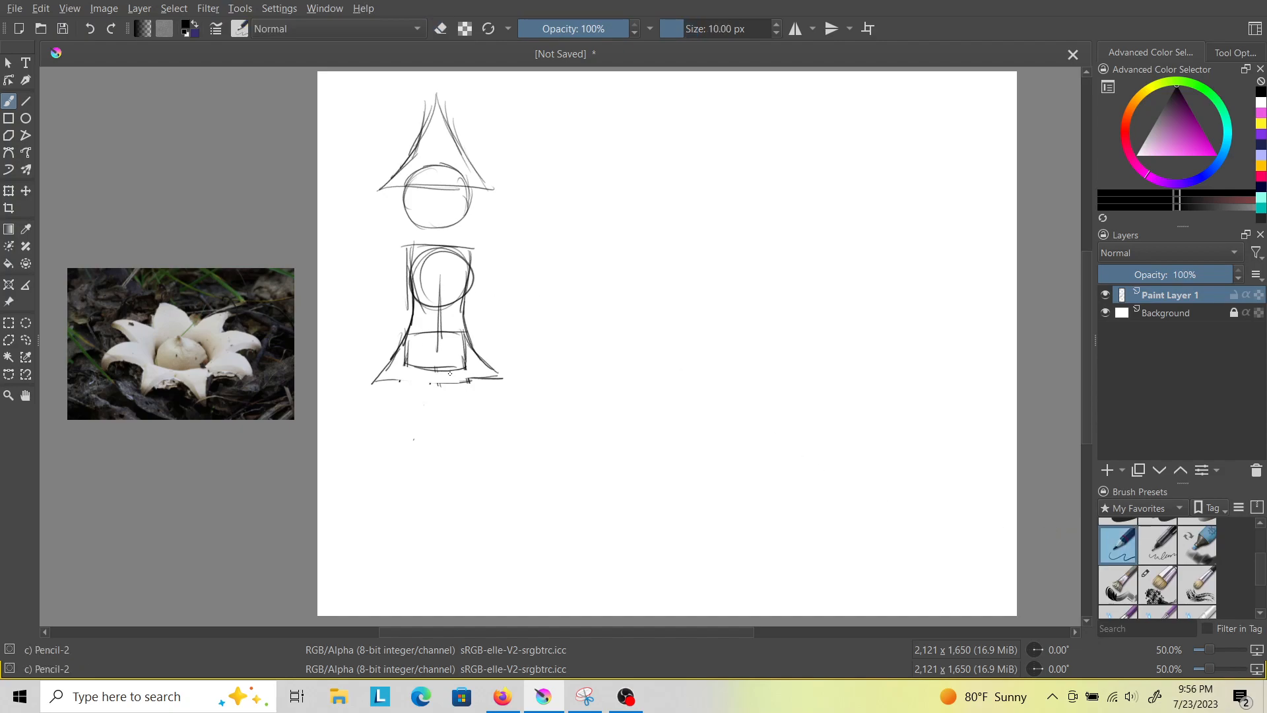
left_click_drag(437, 374, 453, 439)
mouse_move(467, 361)
left_mouse_down()
mouse_move(481, 408)
mouse_move(474, 452)
left_mouse_up()
left_click_drag(429, 380, 425, 447)
mouse_move(399, 356)
left_mouse_down()
mouse_move(390, 449)
mouse_move(404, 454)
left_mouse_up()
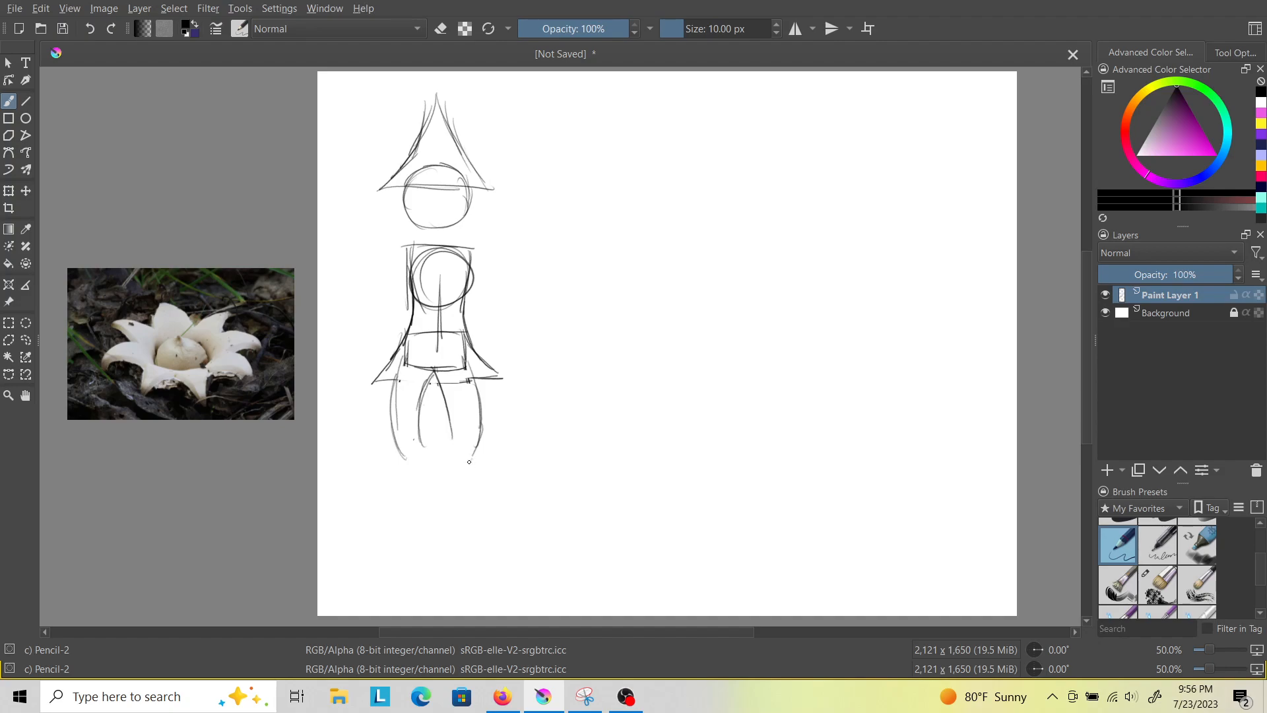
Sketch slender lower legs from the knees down, ending in split, root-like feet.
mouse_move(452, 435)
left_mouse_down()
mouse_move(446, 487)
mouse_move(468, 494)
mouse_move(470, 516)
left_mouse_up()
mouse_move(469, 470)
left_mouse_down()
mouse_move(473, 519)
mouse_move(468, 495)
mouse_move(467, 516)
mouse_move(452, 515)
mouse_move(447, 487)
mouse_move(454, 540)
left_mouse_up()
left_click_drag(422, 448, 435, 519)
left_click_drag(427, 473, 434, 535)
mouse_move(405, 464)
left_mouse_down()
mouse_move(400, 545)
mouse_move(434, 537)
mouse_move(489, 559)
mouse_move(485, 569)
mouse_move(470, 538)
mouse_move(459, 569)
mouse_move(461, 536)
mouse_move(451, 564)
mouse_move(423, 575)
mouse_move(430, 549)
mouse_move(430, 585)
mouse_move(395, 561)
left_mouse_up()
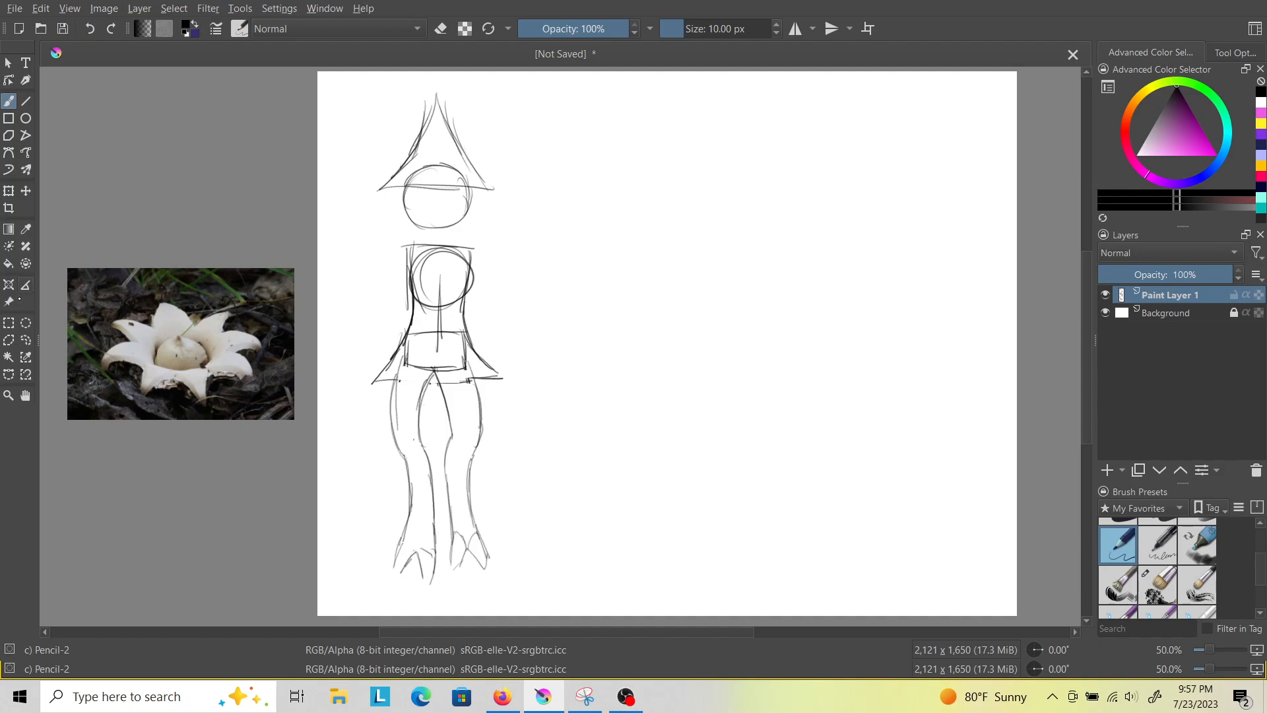
Select one foot with a freehand selection, shorten it slightly with the Transform tool, and clear the selection.
left_click(25, 340)
mouse_move(417, 521)
left_mouse_down()
mouse_move(438, 573)
mouse_move(430, 596)
mouse_move(381, 533)
left_mouse_up()
key("ctrl+t")
left_click_drag(439, 594, 432, 559)
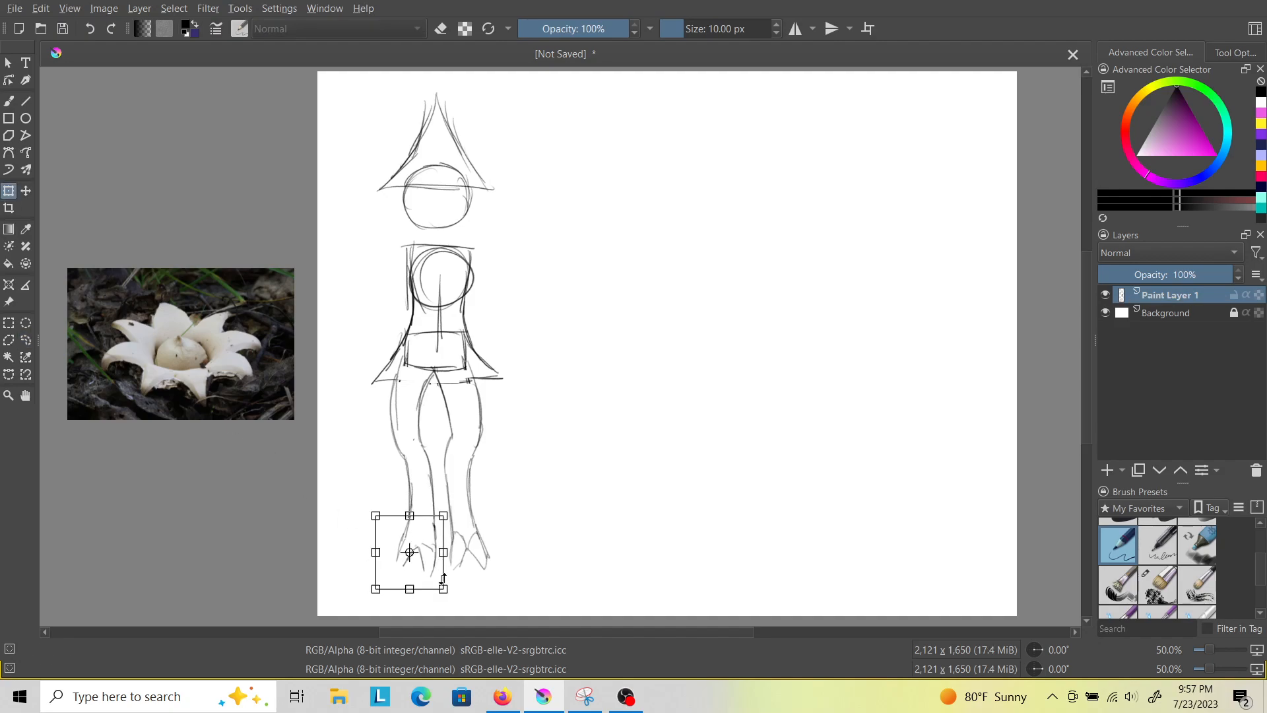
left_click(26, 340)
left_click(143, 427)
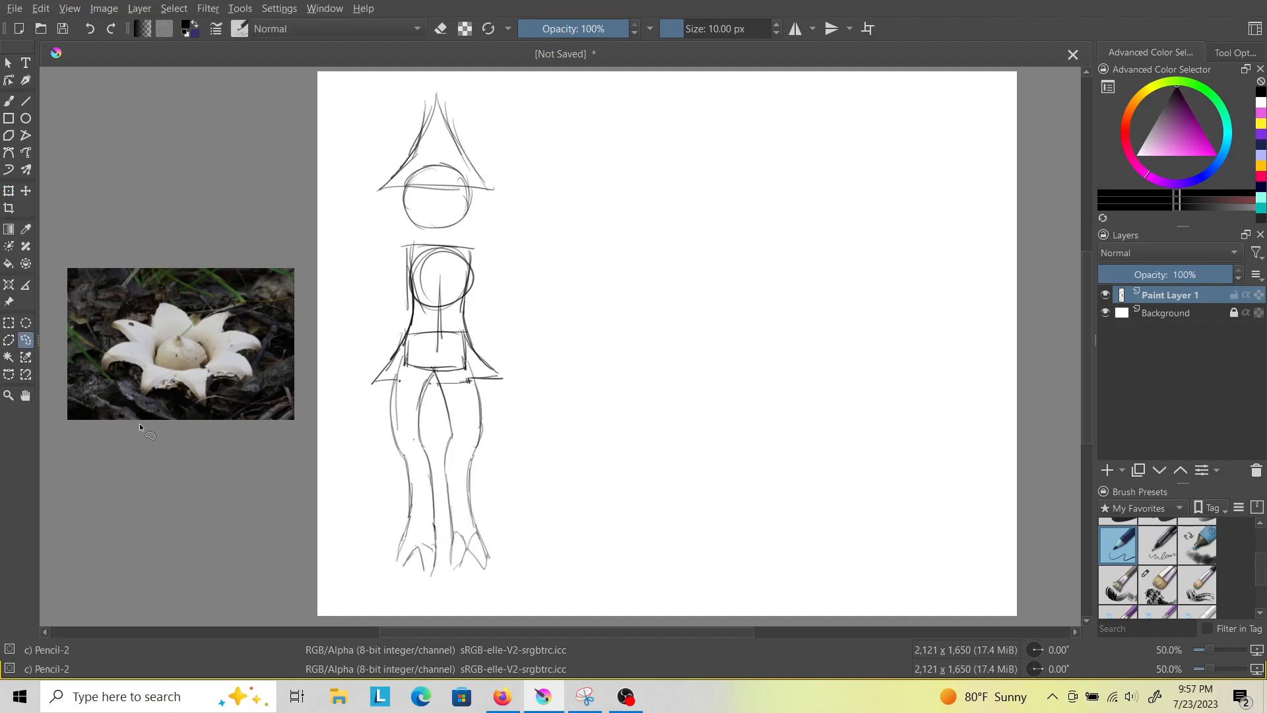
Draw a curved guide line for the lowered arm from the shoulder and move the whole figure sketch toward the canvas middle.
left_click(9, 101)
mouse_move(473, 255)
left_mouse_down()
mouse_move(518, 336)
mouse_move(504, 319)
mouse_move(555, 357)
left_mouse_up()
left_click(8, 190)
left_click_drag(392, 314, 568, 311)
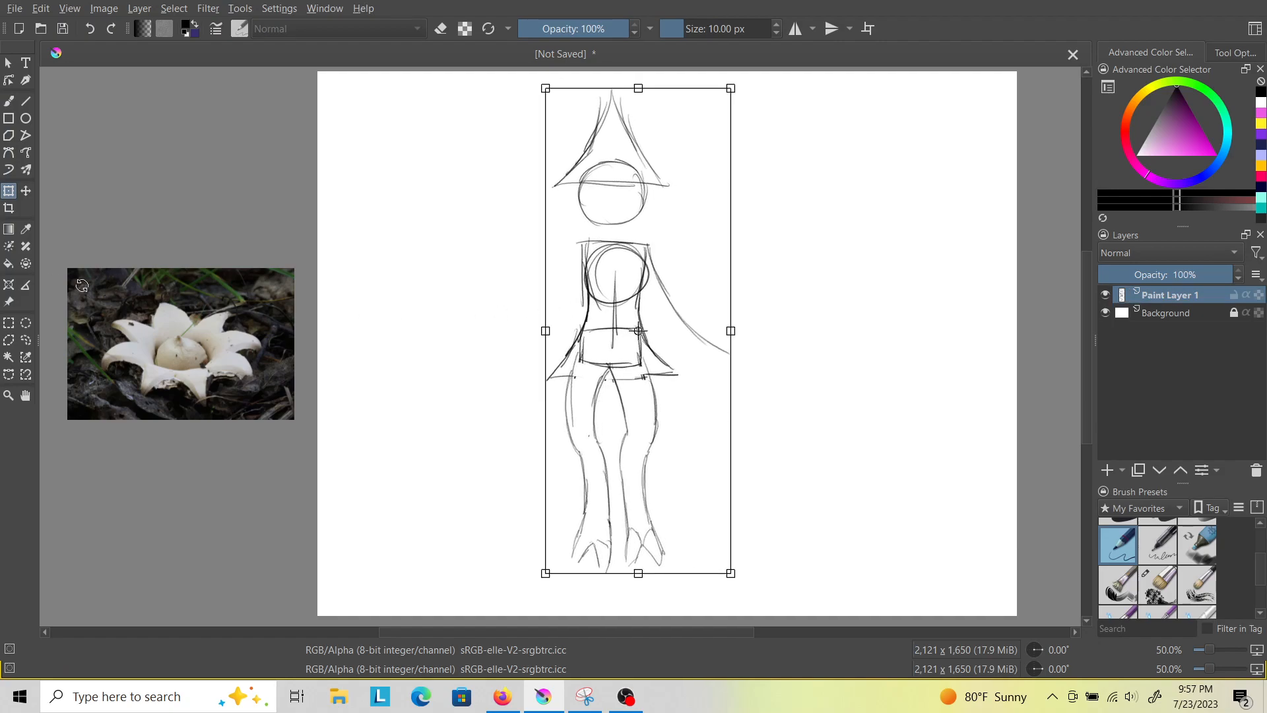
Add a circle for the lowered hand, and sketch the opposite arm curving up to a second hand circle.
key("b")
left_click(9, 102)
left_click_drag(730, 346, 730, 359)
mouse_move(581, 250)
left_mouse_down()
mouse_move(539, 302)
mouse_move(572, 275)
mouse_move(500, 294)
mouse_move(476, 236)
mouse_move(499, 259)
left_mouse_up()
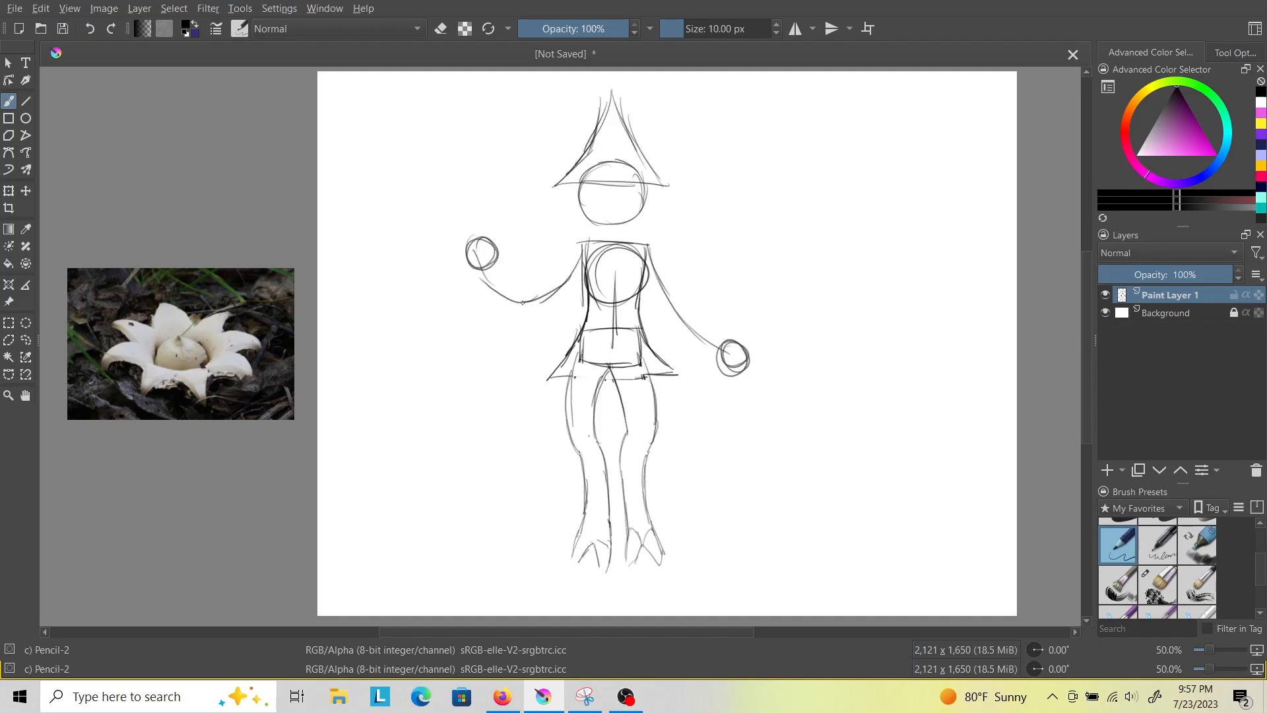
Close the skirt's hem line and sketch a flared sleeve around the raised arm.
left_click_drag(565, 381, 632, 379)
mouse_move(575, 241)
left_mouse_down()
mouse_move(517, 286)
mouse_move(500, 282)
mouse_move(518, 256)
mouse_move(475, 289)
mouse_move(527, 317)
mouse_move(587, 274)
left_mouse_up()
mouse_move(507, 270)
left_mouse_down()
mouse_move(556, 283)
mouse_move(538, 289)
mouse_move(574, 260)
left_mouse_up()
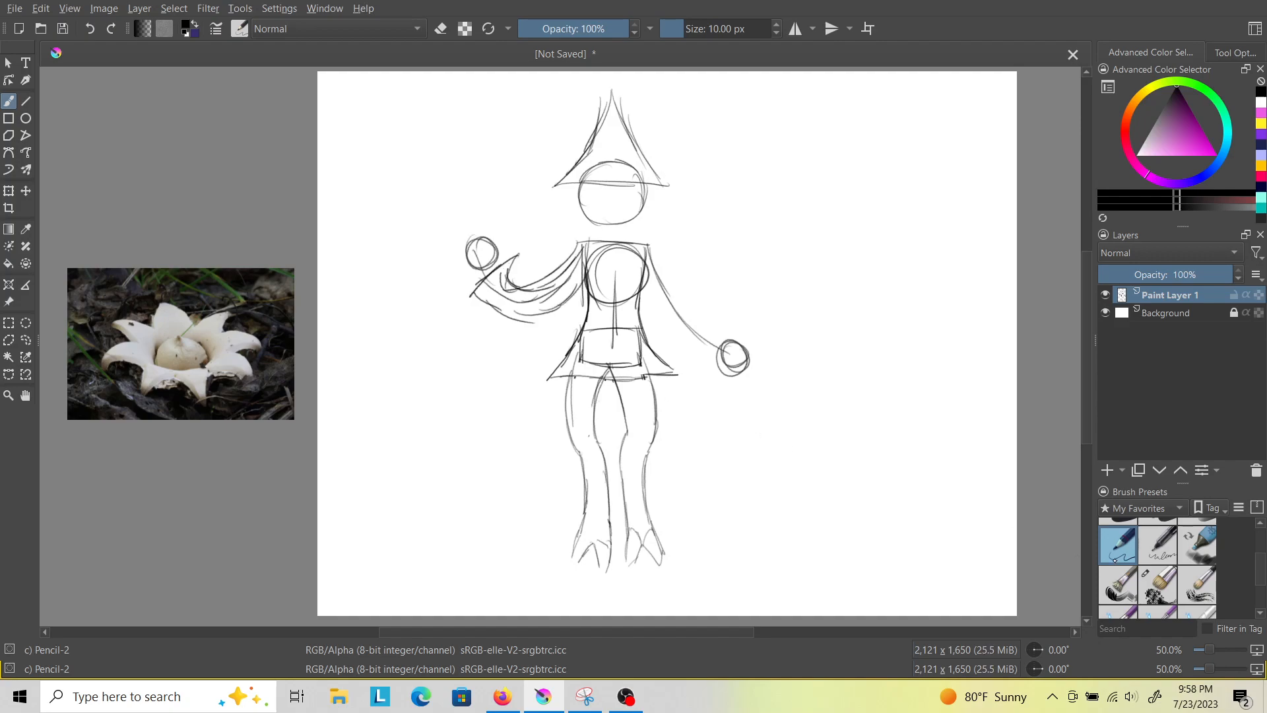
Sketch a matching wide sleeve around the lowered arm with the Pencil-2 brush, widening toward the hand.
left_click_drag(1259, 561, 1240, 528)
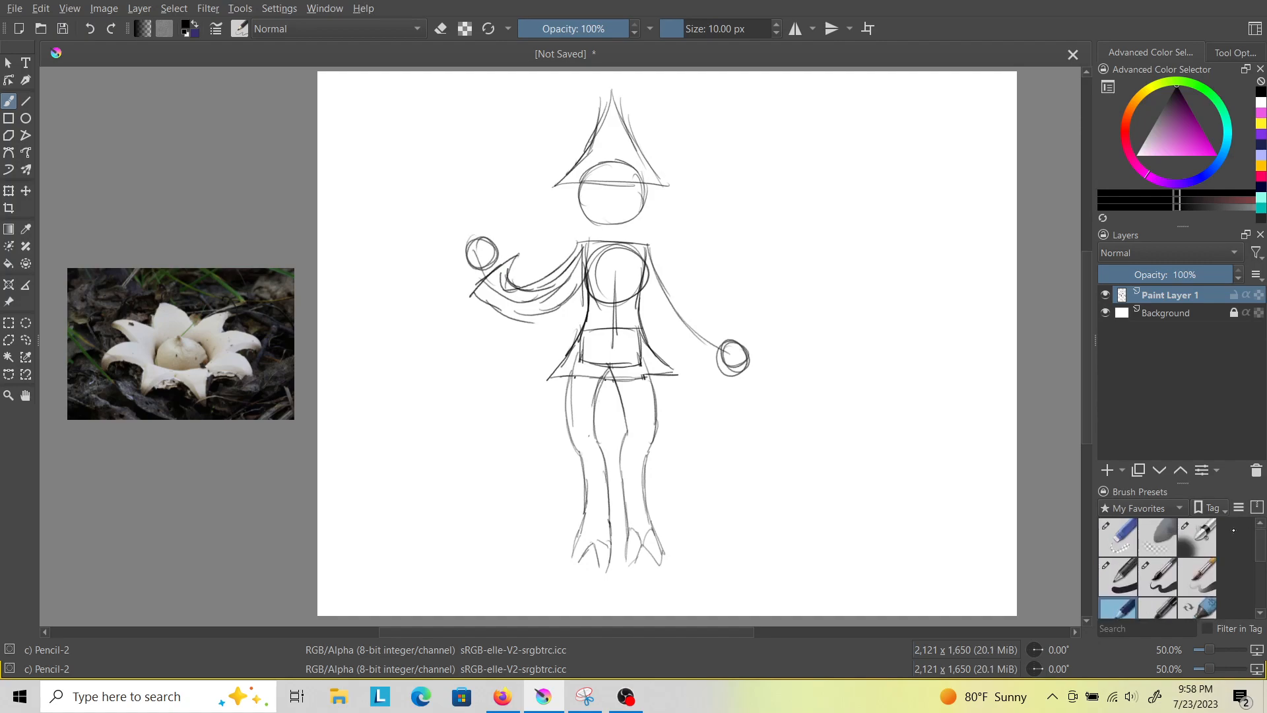
left_click(1118, 536)
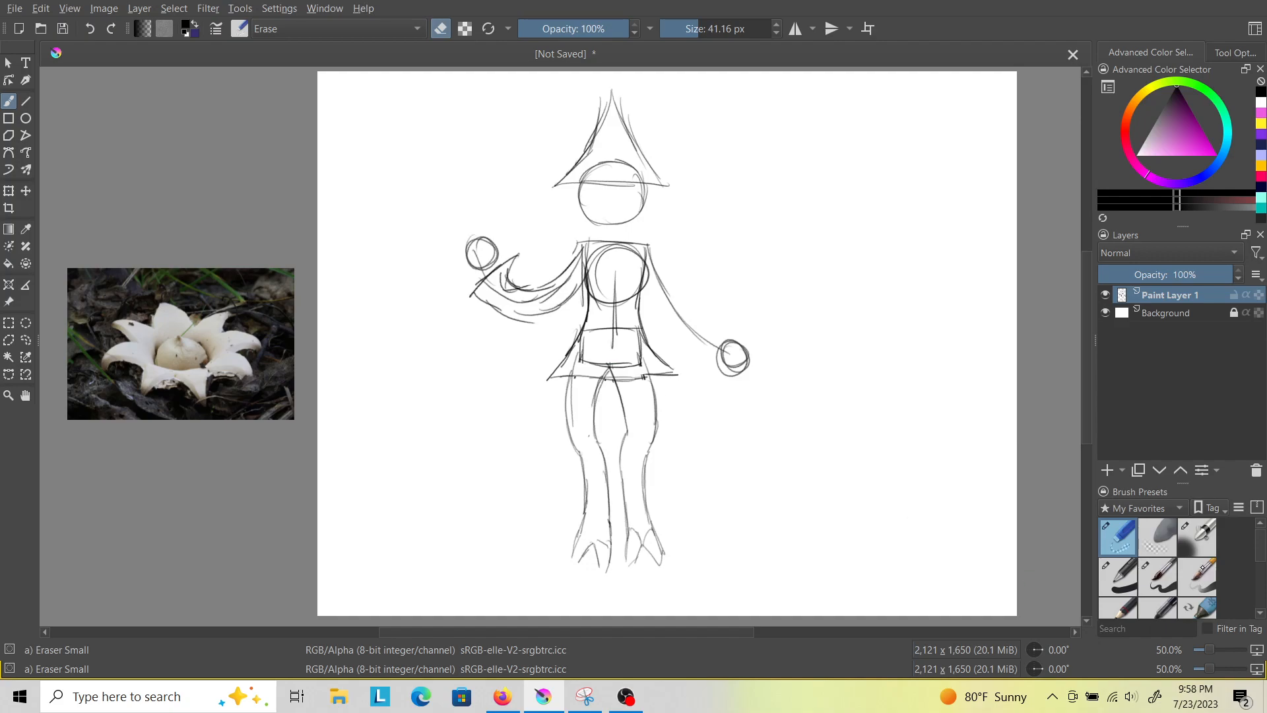
scroll(1259, 553, "down", 2)
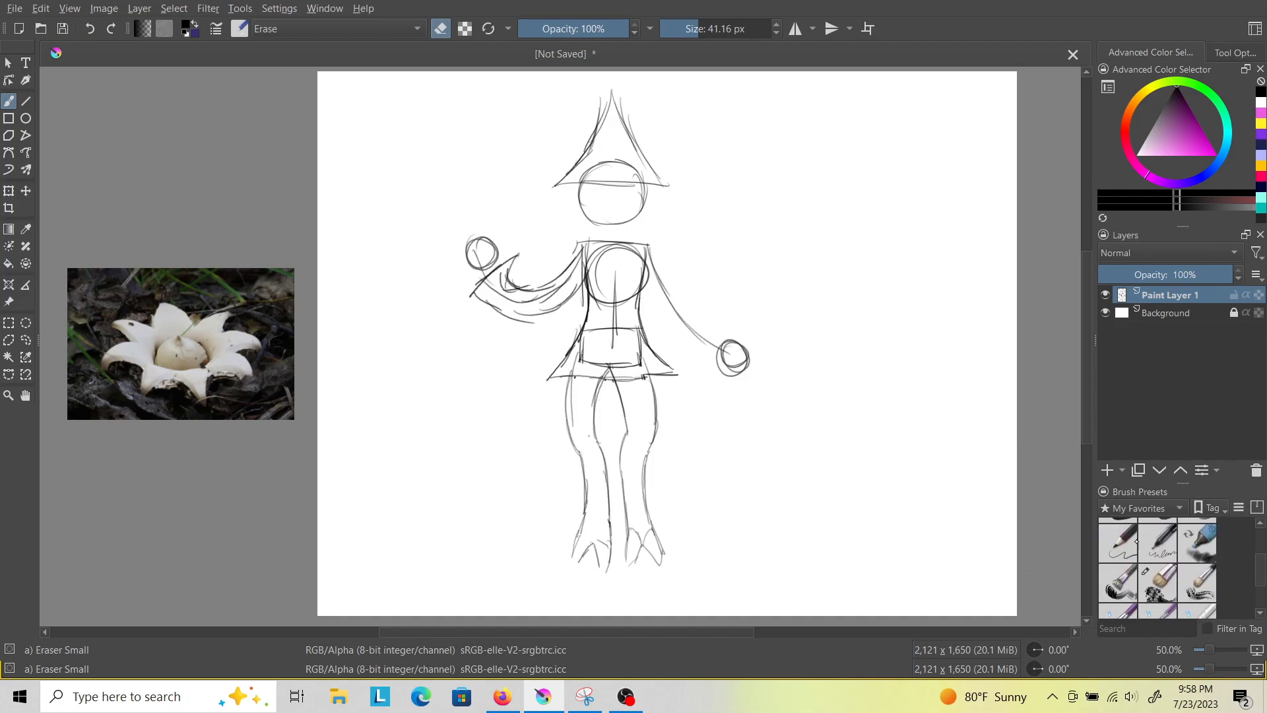
left_click(1120, 538)
mouse_move(655, 242)
left_mouse_down()
mouse_move(707, 327)
mouse_move(736, 328)
mouse_move(708, 371)
left_mouse_up()
left_click_drag(653, 272, 700, 379)
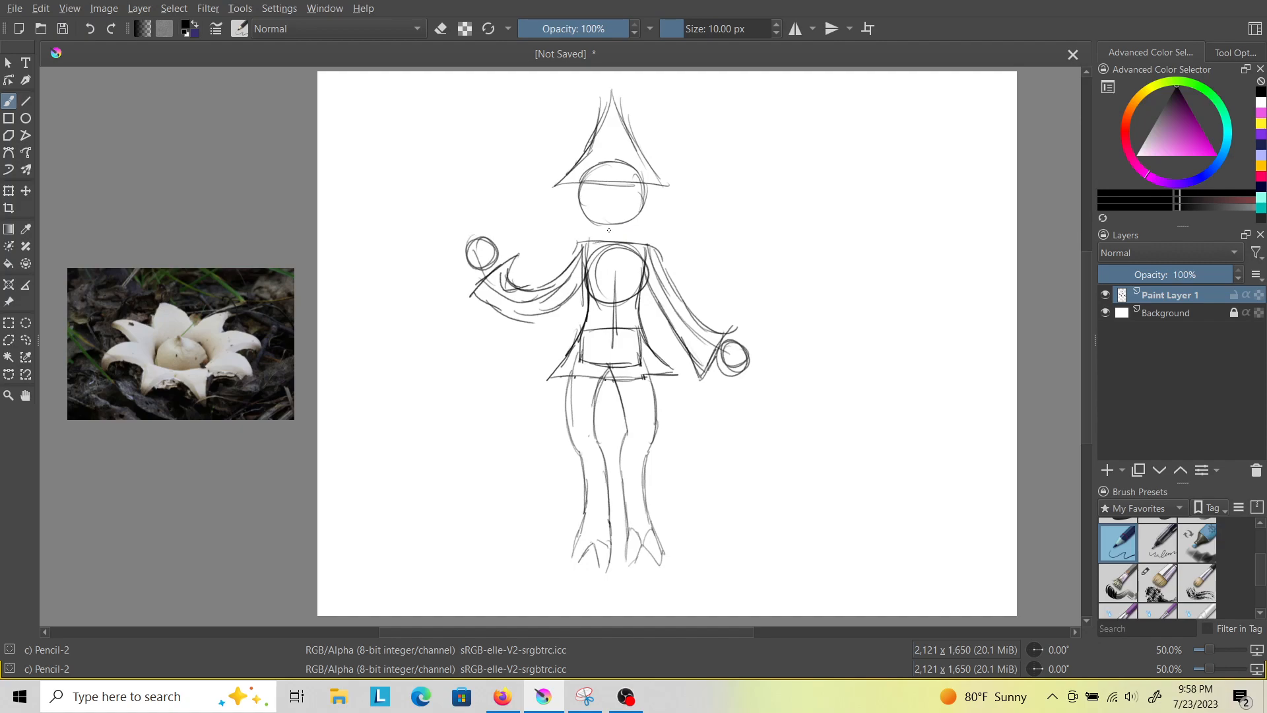
Erase the pointed hat and the brim line across the head with Eraser Small, and switch back to the Pencil-2 brush.
scroll(1157, 567, "up", 2)
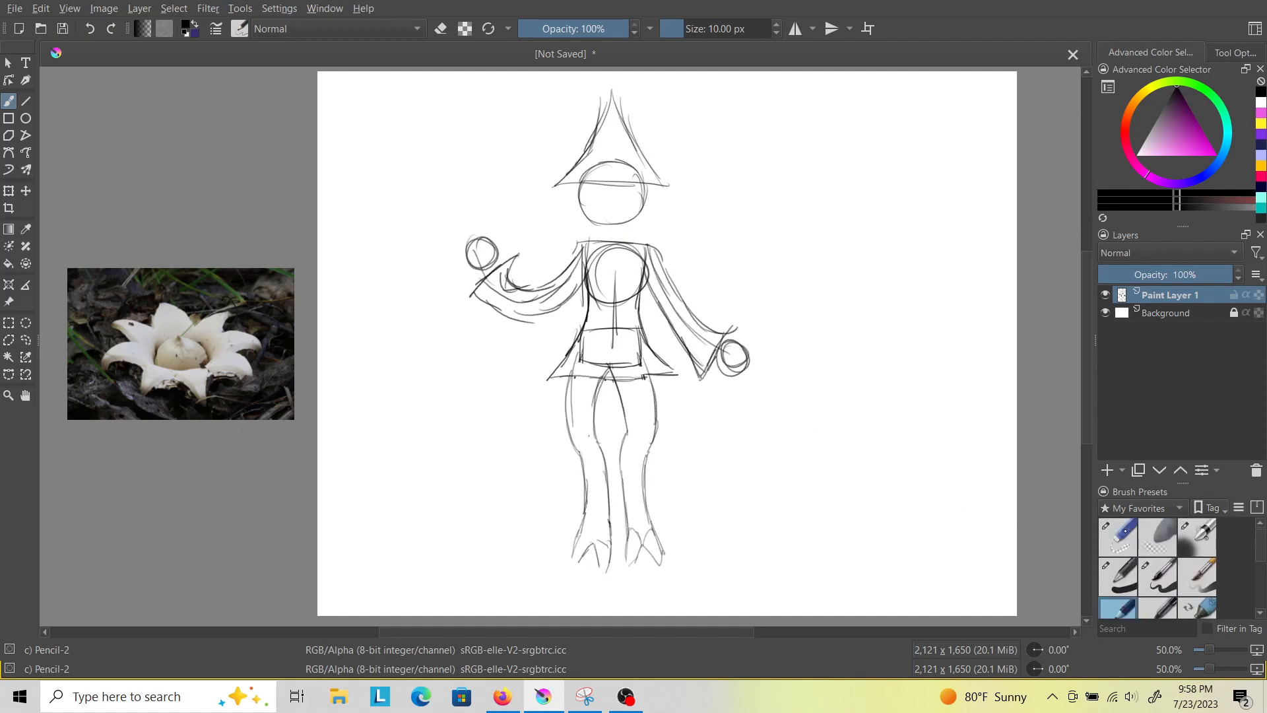
key("e")
mouse_move(604, 125)
left_mouse_down()
mouse_move(626, 82)
mouse_move(557, 192)
mouse_move(670, 178)
mouse_move(612, 112)
mouse_move(657, 188)
left_mouse_up()
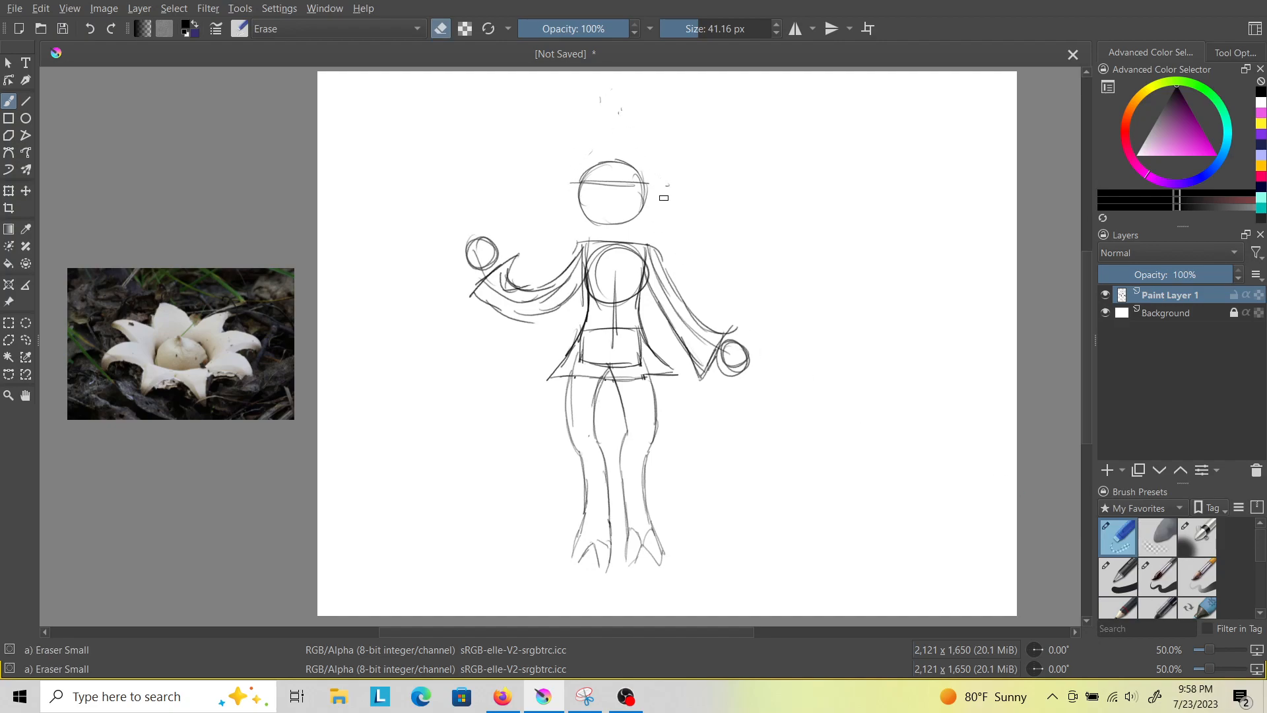
mouse_move(632, 115)
left_mouse_down()
mouse_move(676, 204)
mouse_move(593, 186)
mouse_move(577, 169)
left_mouse_up()
left_click_drag(1260, 551, 1259, 574)
left_click(1116, 536)
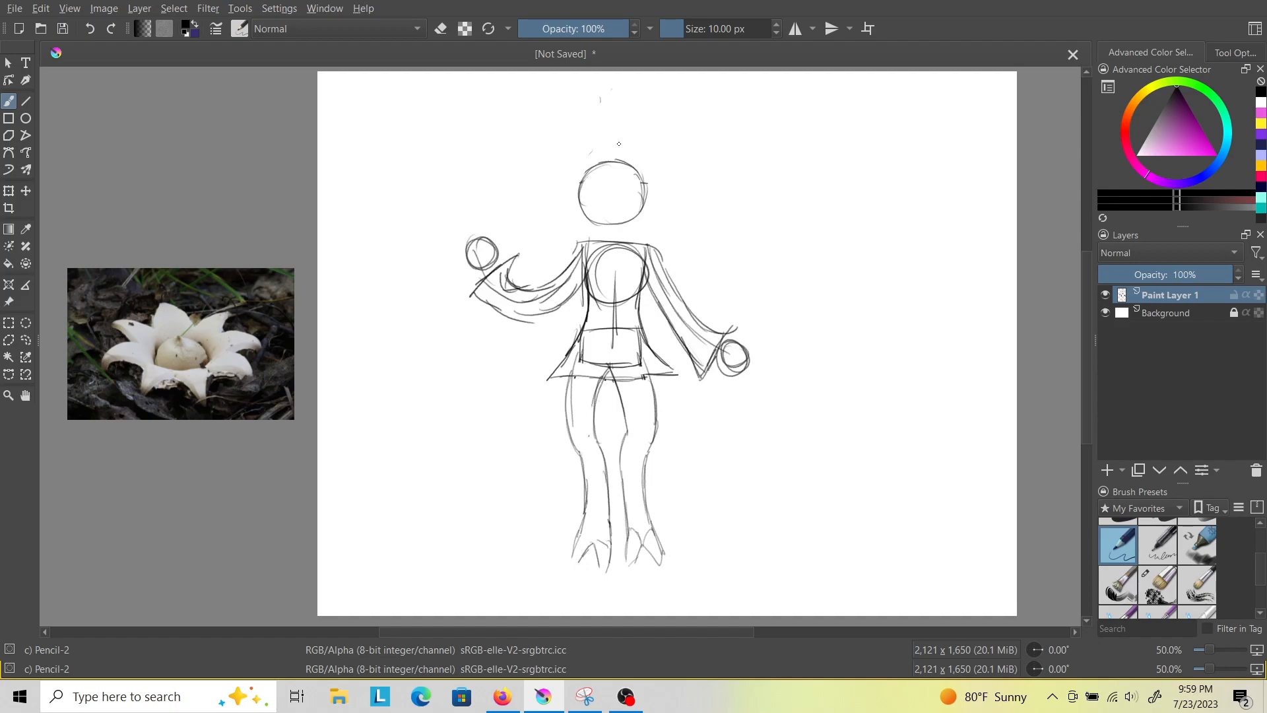
mouse_move(617, 159)
left_mouse_down()
mouse_move(606, 109)
mouse_move(591, 157)
mouse_move(631, 161)
mouse_move(680, 140)
mouse_move(648, 191)
mouse_move(672, 230)
mouse_move(635, 224)
mouse_move(628, 262)
mouse_move(606, 228)
left_mouse_up()
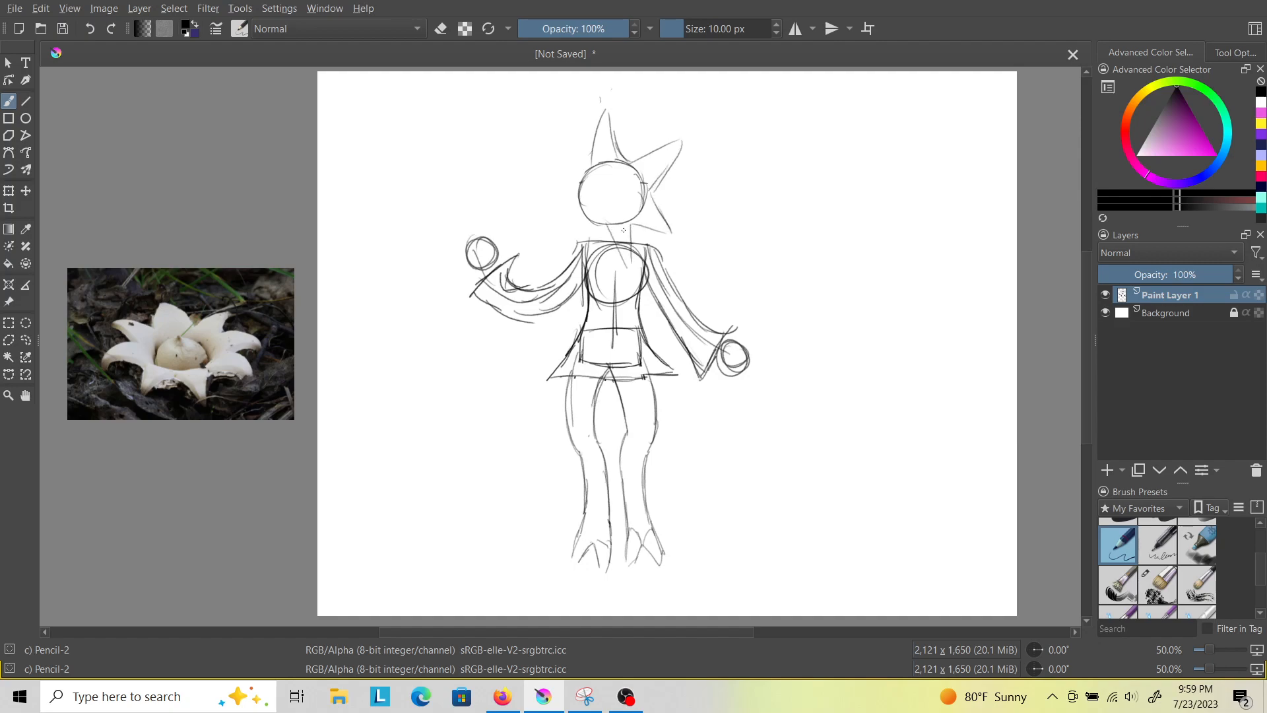
key("ctrl+z")
key("ctrl+z")
key("ctrl+z")
key("ctrl+z")
key("ctrl+z")
key("ctrl+z")
key("ctrl+z")
key("ctrl+z")
key("ctrl+z")
key("ctrl+z")
key("ctrl+z")
Sketch pointed, star-like petals radiating all around the head, with the lowest ones reaching over the neck and shoulders.
mouse_move(607, 96)
left_mouse_down()
mouse_move(611, 157)
mouse_move(577, 172)
mouse_move(541, 233)
mouse_move(612, 265)
left_mouse_up()
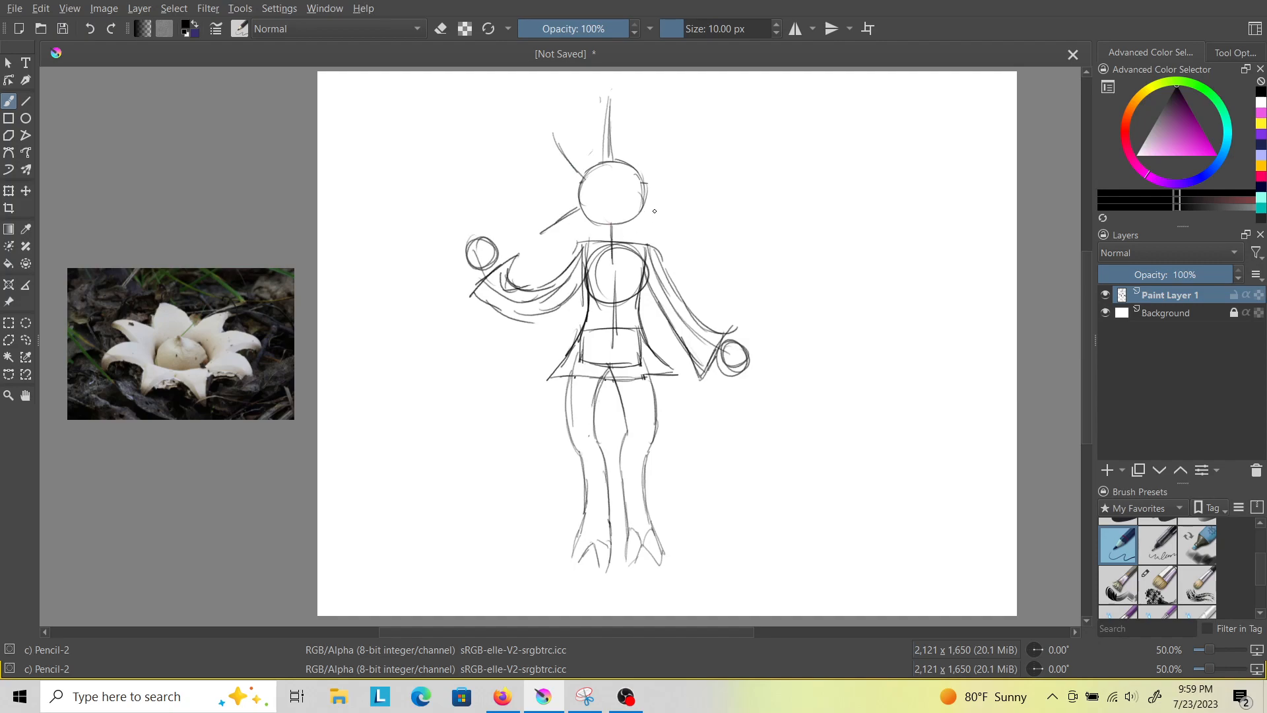
key("ctrl")
left_click_drag(614, 228, 614, 265)
left_click_drag(639, 216, 669, 248)
mouse_move(640, 172)
left_mouse_down()
mouse_move(686, 142)
mouse_move(662, 152)
mouse_move(683, 146)
mouse_move(666, 163)
mouse_move(619, 154)
left_mouse_up()
mouse_move(611, 99)
left_mouse_down()
mouse_move(593, 163)
mouse_move(560, 125)
left_mouse_up()
mouse_move(601, 171)
left_mouse_down()
mouse_move(552, 126)
mouse_move(573, 218)
mouse_move(577, 197)
mouse_move(592, 229)
mouse_move(575, 228)
mouse_move(595, 232)
mouse_move(612, 280)
left_mouse_up()
mouse_move(619, 231)
left_mouse_down()
mouse_move(631, 272)
mouse_move(623, 244)
mouse_move(668, 251)
left_mouse_up()
mouse_move(648, 185)
left_mouse_down()
mouse_move(667, 251)
mouse_move(672, 241)
left_mouse_up()
mouse_move(643, 188)
left_mouse_down()
mouse_move(676, 239)
mouse_move(659, 238)
left_mouse_up()
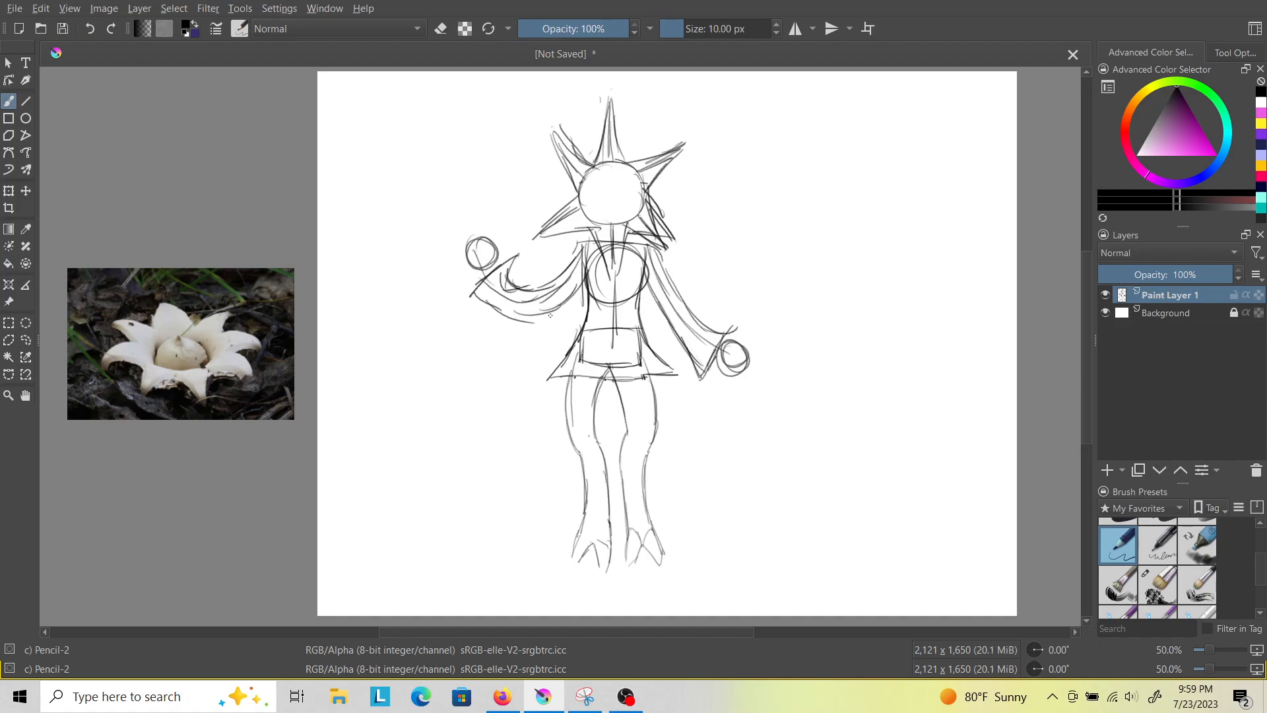
mouse_move(522, 367)
left_mouse_down()
mouse_move(558, 389)
mouse_move(585, 381)
mouse_move(589, 416)
mouse_move(618, 380)
left_mouse_up()
key("ctrl+z")
key("ctrl+z")
key("ctrl+z")
key("ctrl+z")
key("ctrl+z")
Extend the skirt hem into pointed petal-like flaps and add matching points to both sleeve cuffs.
mouse_move(552, 373)
left_mouse_down()
mouse_move(526, 390)
mouse_move(591, 375)
mouse_move(605, 414)
mouse_move(623, 382)
mouse_move(640, 384)
mouse_move(620, 379)
mouse_move(660, 417)
mouse_move(654, 376)
mouse_move(697, 395)
mouse_move(666, 358)
mouse_move(694, 393)
left_mouse_up()
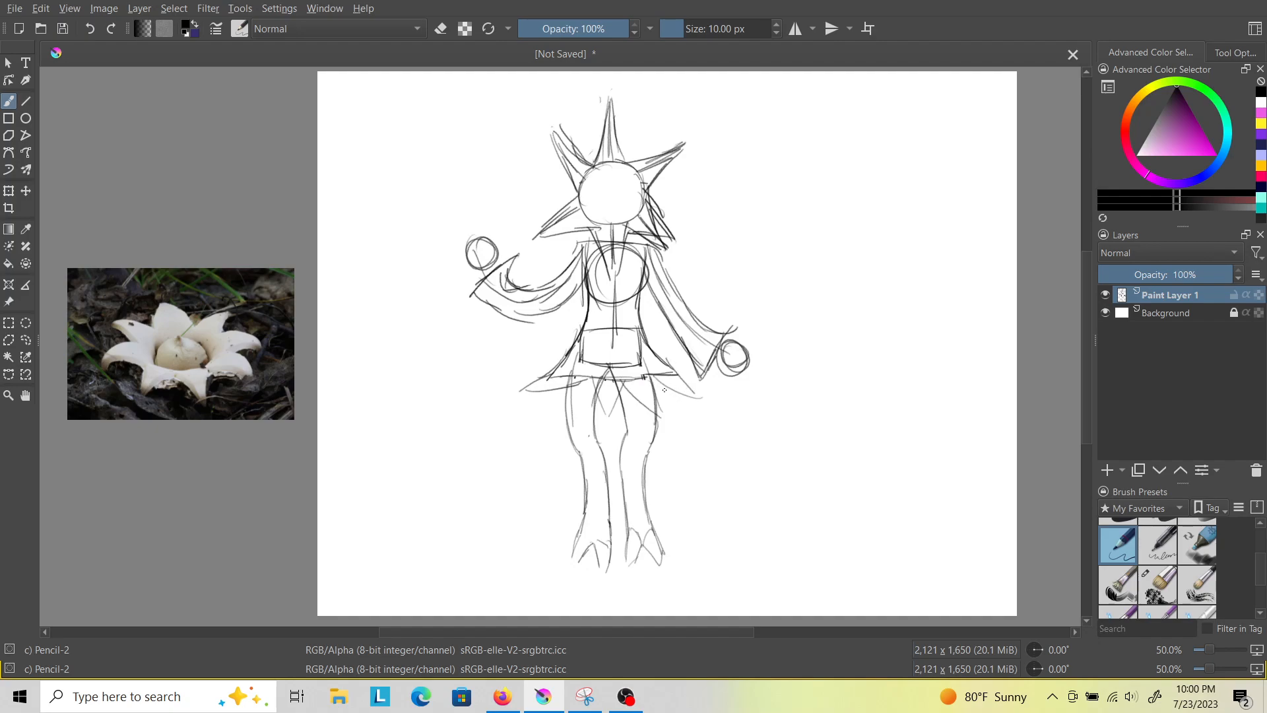
mouse_move(656, 357)
left_mouse_down()
mouse_move(689, 370)
mouse_move(680, 389)
mouse_move(653, 387)
left_mouse_up()
mouse_move(708, 332)
left_mouse_down()
mouse_move(739, 324)
mouse_move(717, 351)
mouse_move(720, 373)
mouse_move(701, 366)
mouse_move(703, 392)
left_mouse_up()
left_click_drag(703, 391, 698, 379)
mouse_move(506, 282)
left_mouse_down()
mouse_move(509, 246)
mouse_move(494, 279)
mouse_move(454, 288)
mouse_move(478, 287)
left_mouse_up()
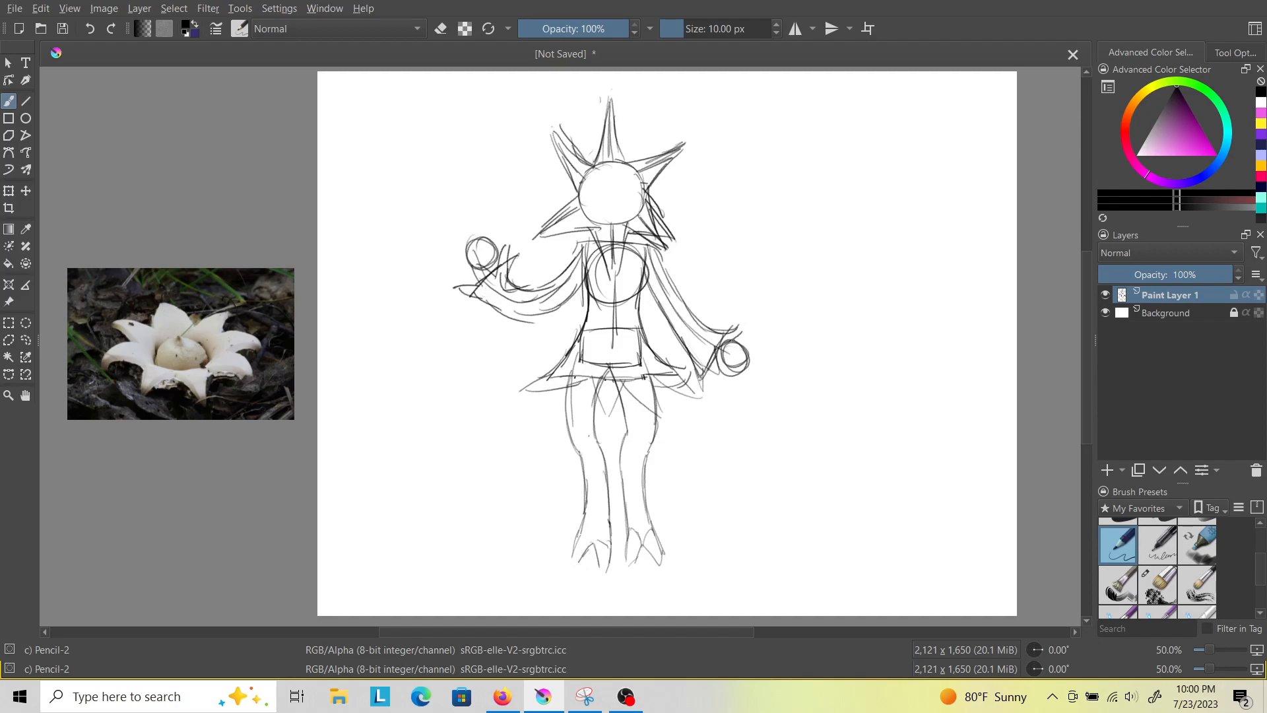
Sketch rounded, petal-like fingers around both hand circles.
mouse_move(737, 341)
left_mouse_down()
mouse_move(767, 338)
mouse_move(745, 354)
mouse_move(763, 367)
mouse_move(746, 372)
mouse_move(747, 393)
mouse_move(737, 387)
left_mouse_up()
left_click_drag(738, 373, 726, 385)
mouse_move(502, 228)
left_mouse_down()
mouse_move(496, 260)
mouse_move(470, 213)
mouse_move(472, 235)
mouse_move(449, 228)
mouse_move(469, 265)
left_mouse_up()
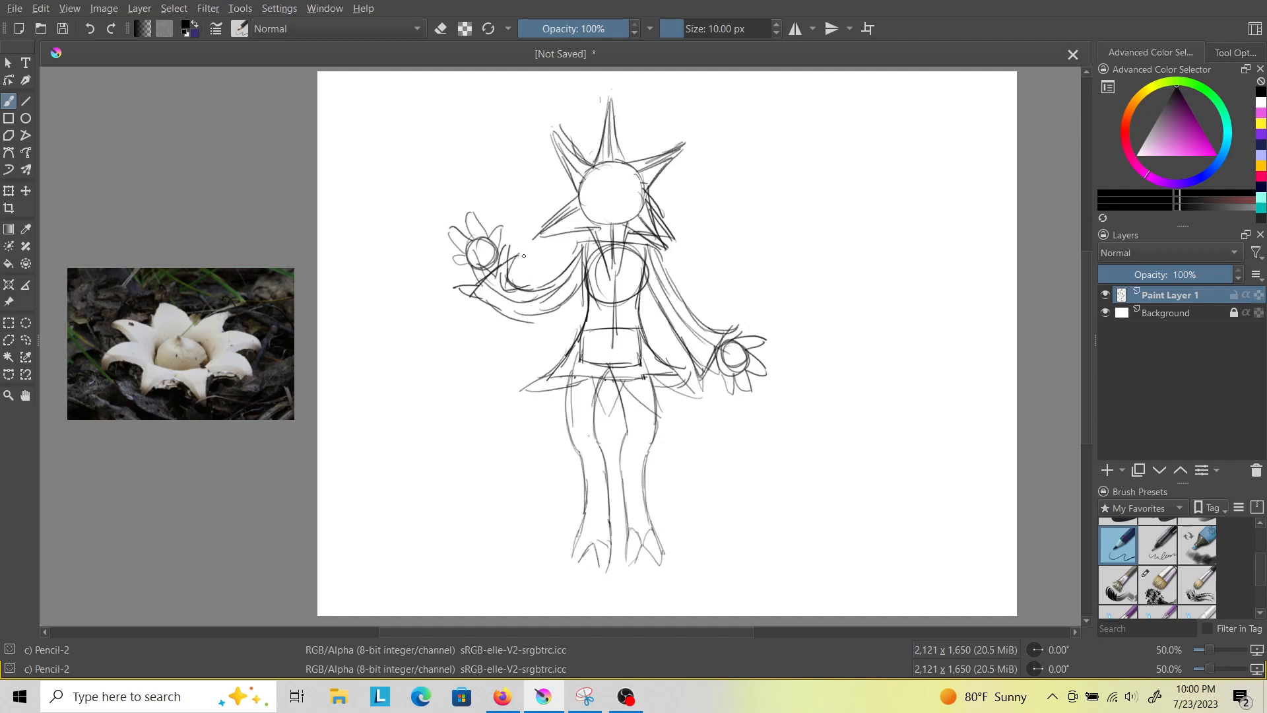
Check the reference photo up close and draw a single large eye with small round corners and a pupil on the head.
scroll(147, 312, "up", 4)
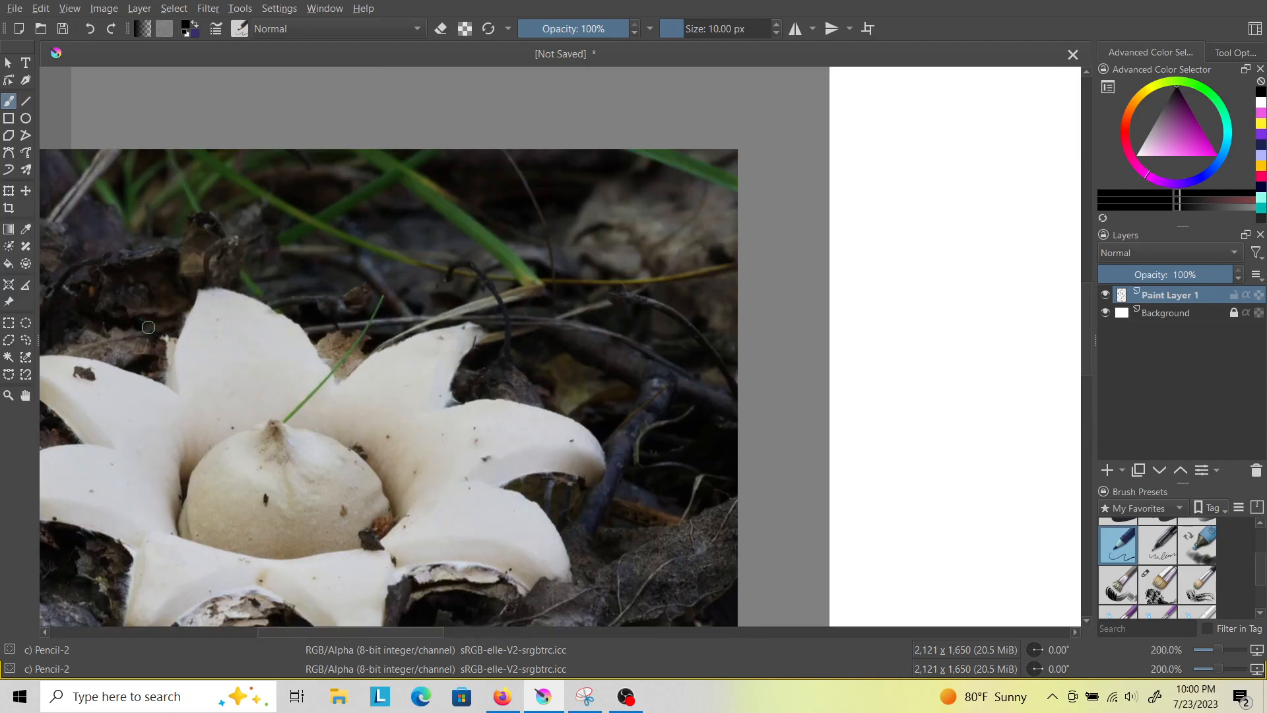
scroll(248, 485, "up", 3)
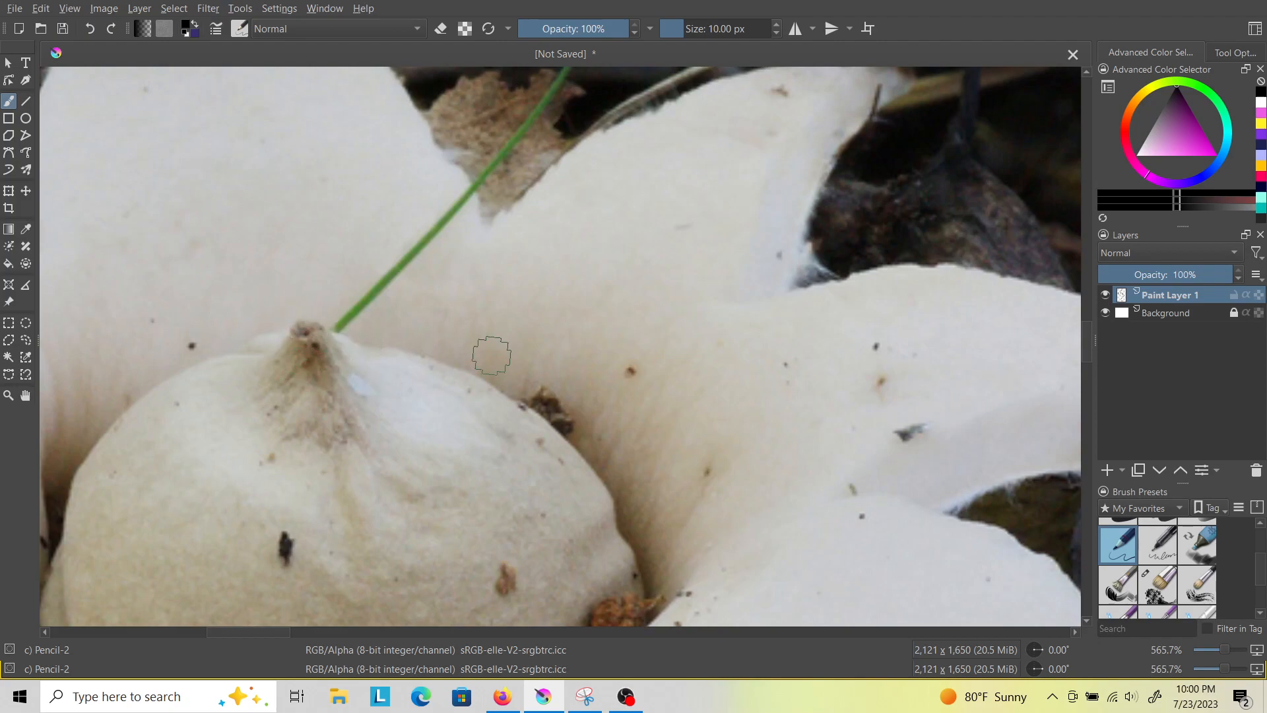
scroll(481, 354, "down", 10)
scroll(676, 285, "up", 2)
scroll(676, 285, "up", 4)
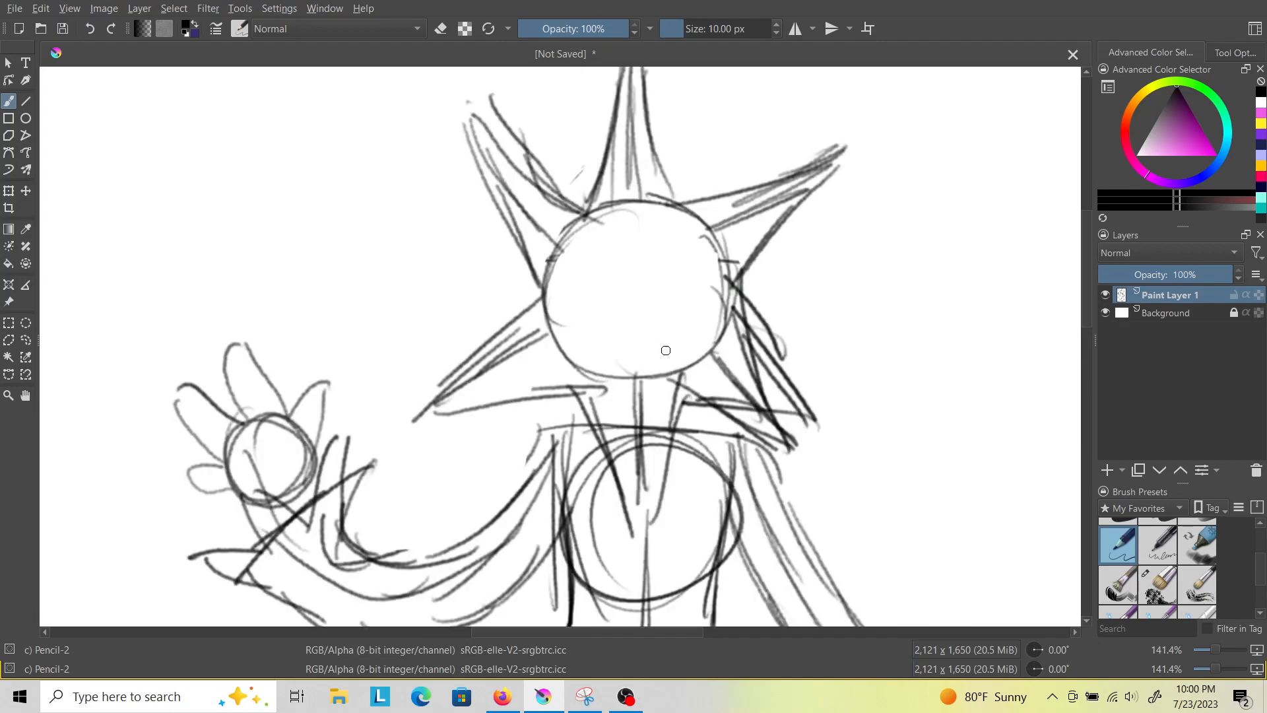
mouse_move(594, 301)
left_mouse_down()
mouse_move(624, 259)
mouse_move(664, 269)
mouse_move(682, 300)
mouse_move(697, 296)
mouse_move(687, 302)
left_mouse_up()
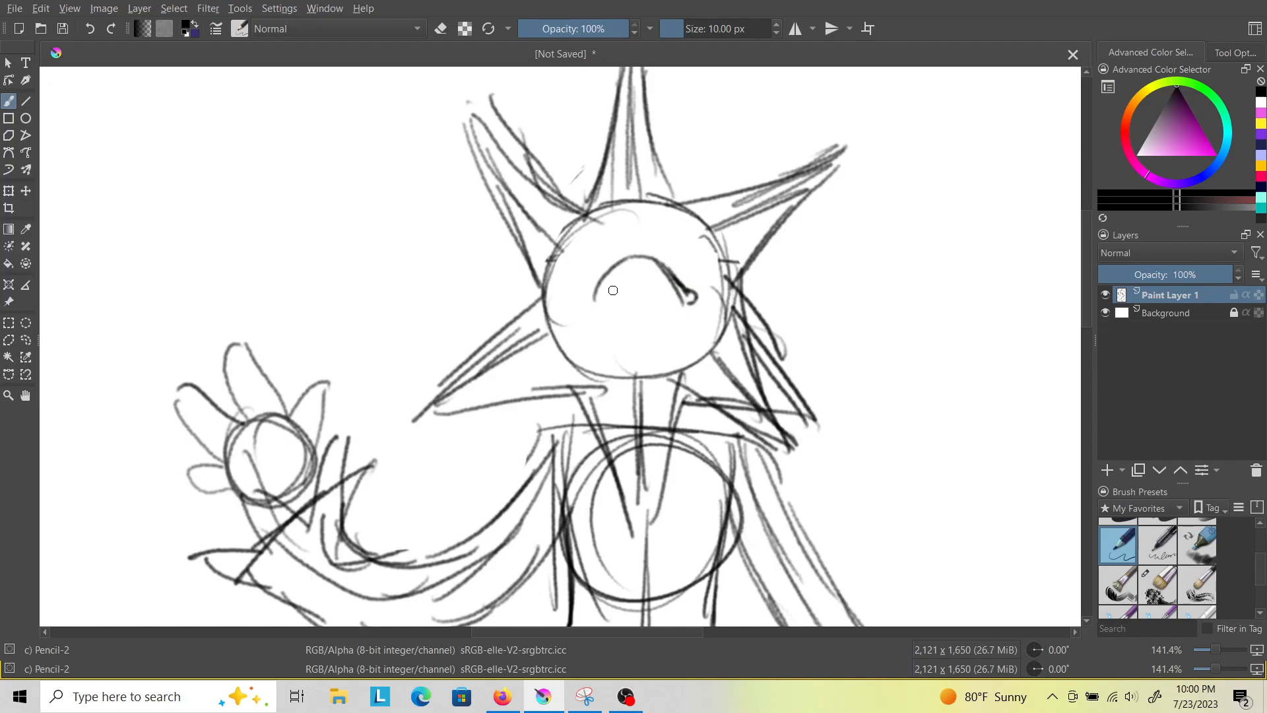
mouse_move(593, 293)
left_mouse_down()
mouse_move(634, 328)
mouse_move(686, 306)
left_mouse_up()
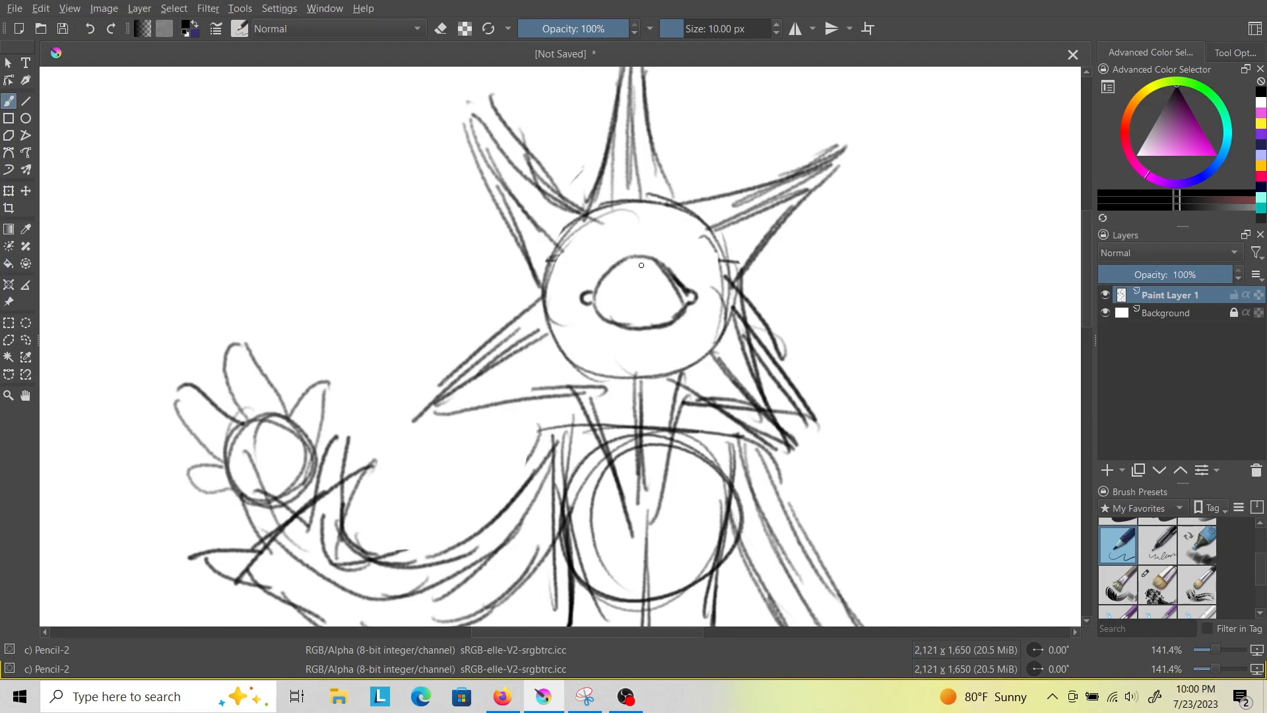
left_click_drag(639, 283, 639, 295)
Fade the rough sketch by lowering Paint Layer 1's opacity, and add a new paint layer above it.
scroll(759, 295, "down", 5)
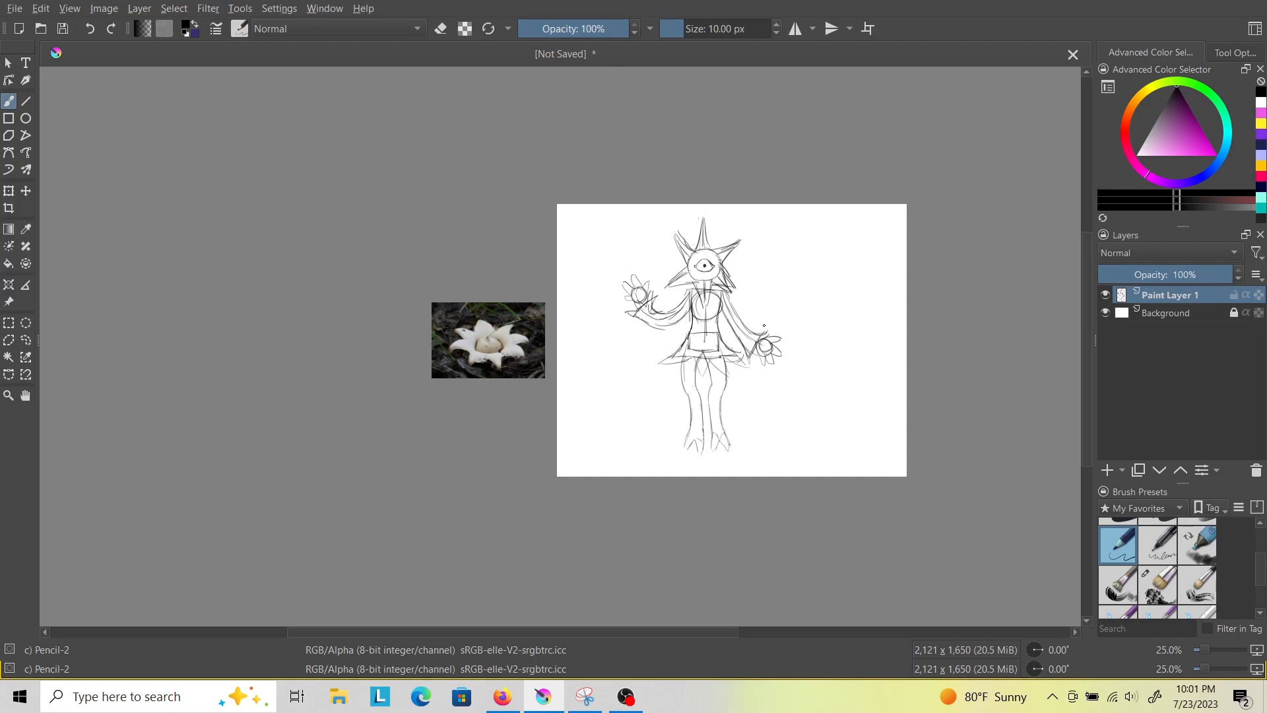
scroll(765, 326, "up", 2)
left_click(1131, 274)
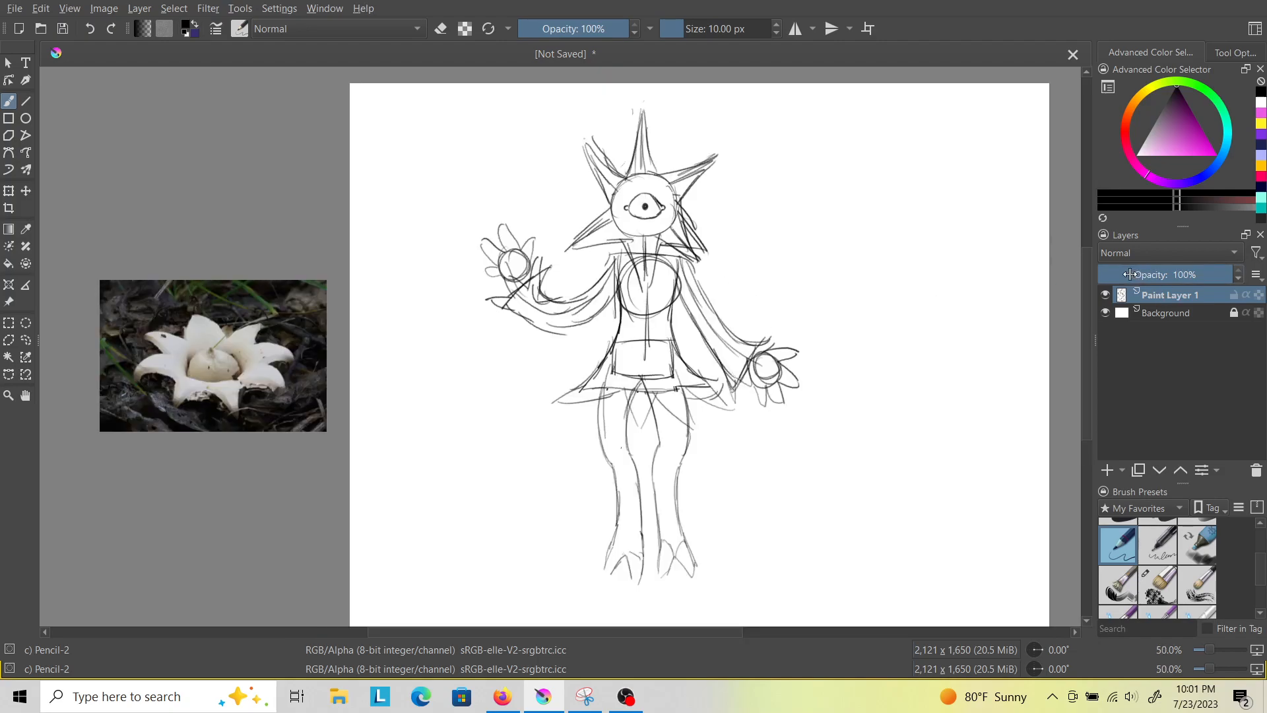
left_click(1109, 470)
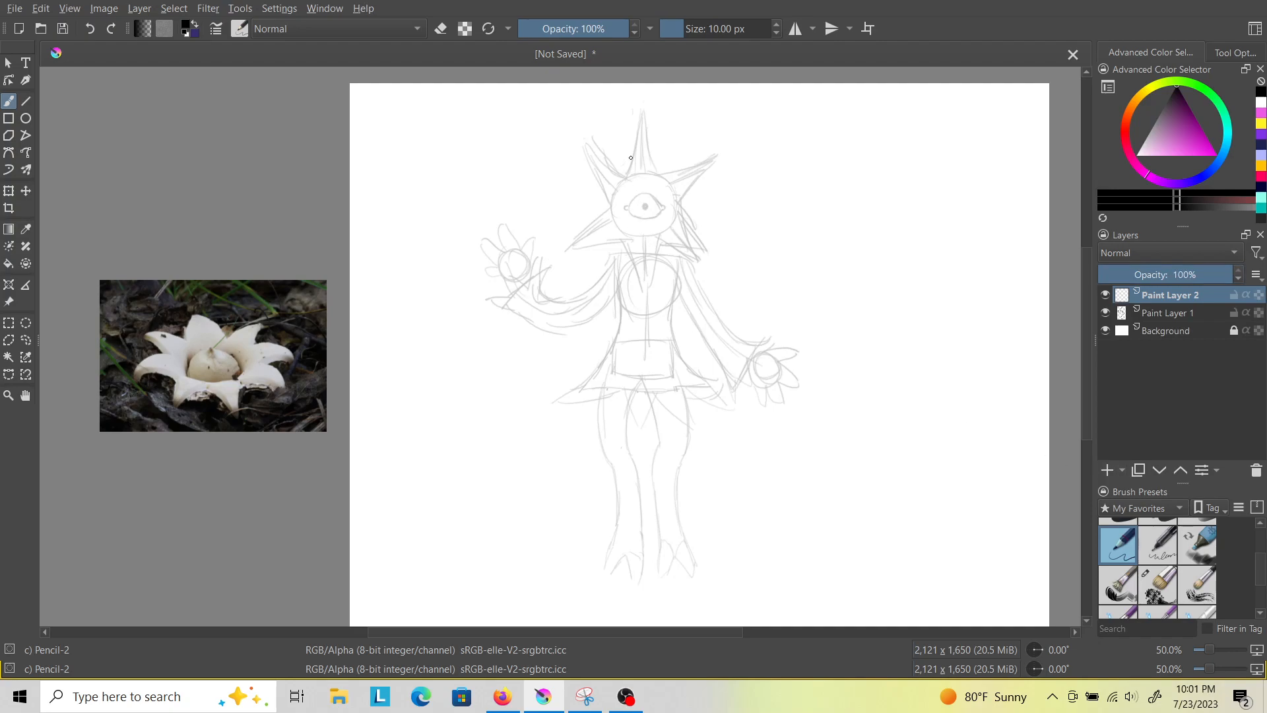
Turn on horizontal mirror painting and align its axis with the centre of the character's head.
scroll(632, 167, "up", 2)
scroll(639, 129, "down", 1)
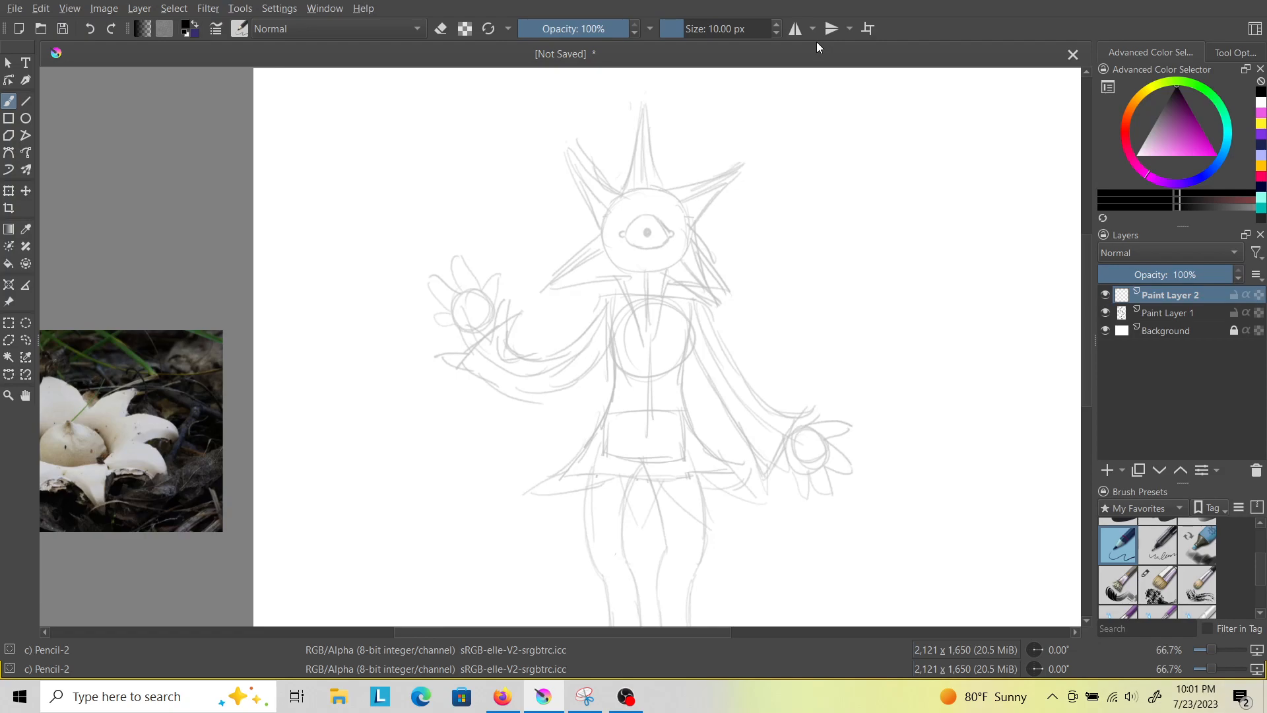
left_click(796, 31)
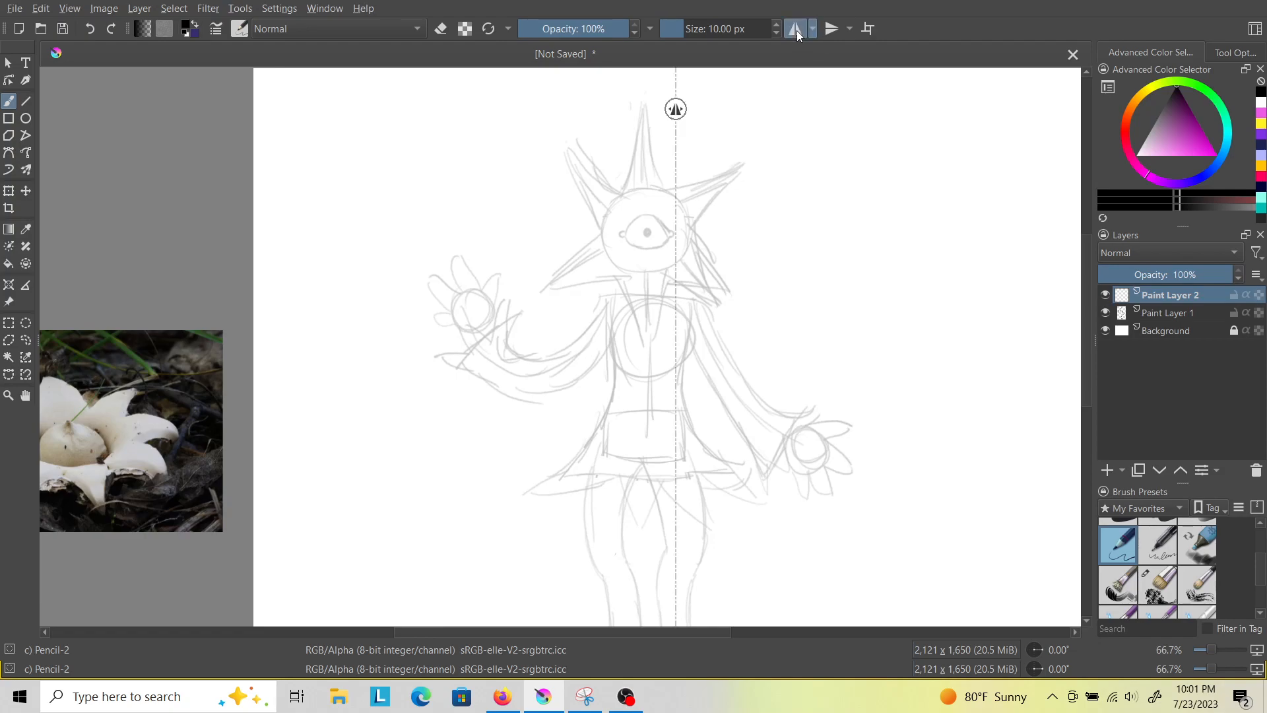
left_click_drag(676, 108, 647, 111)
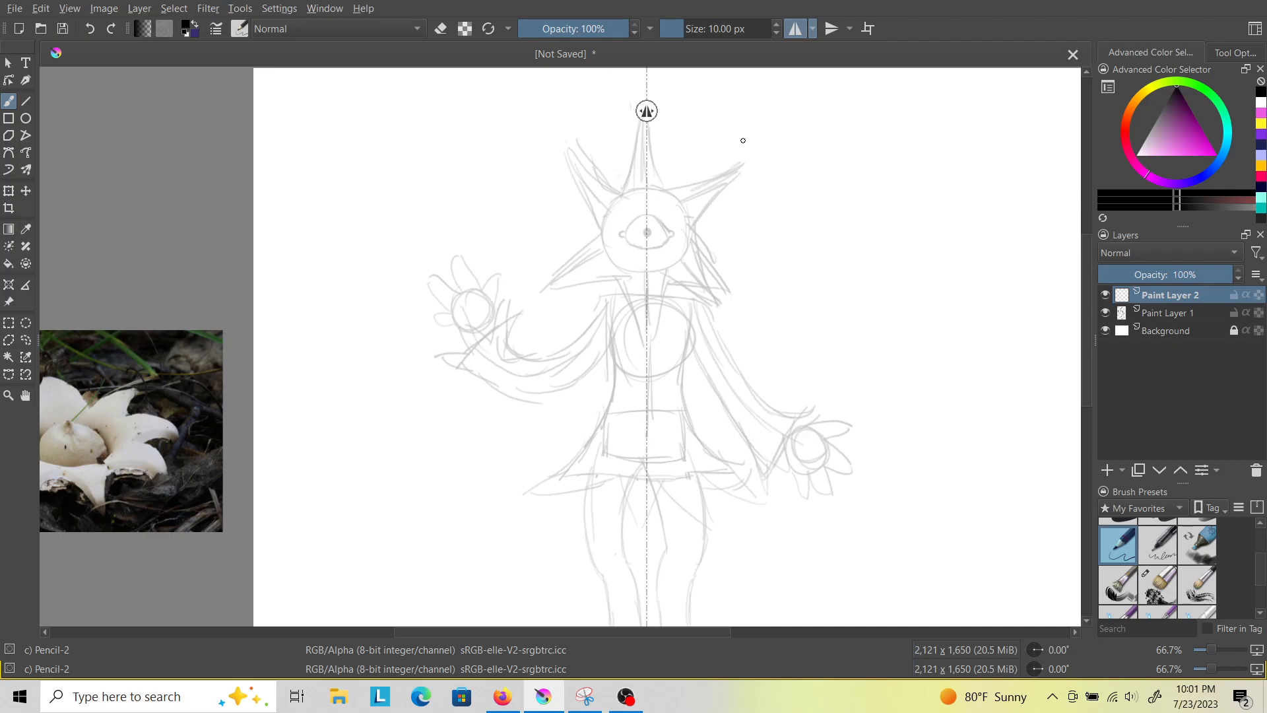
Trace the head circle and the eye outline symmetrically on Paint Layer 2 with the Pencil-2 brush.
scroll(650, 164, "down", 2, "ctrl")
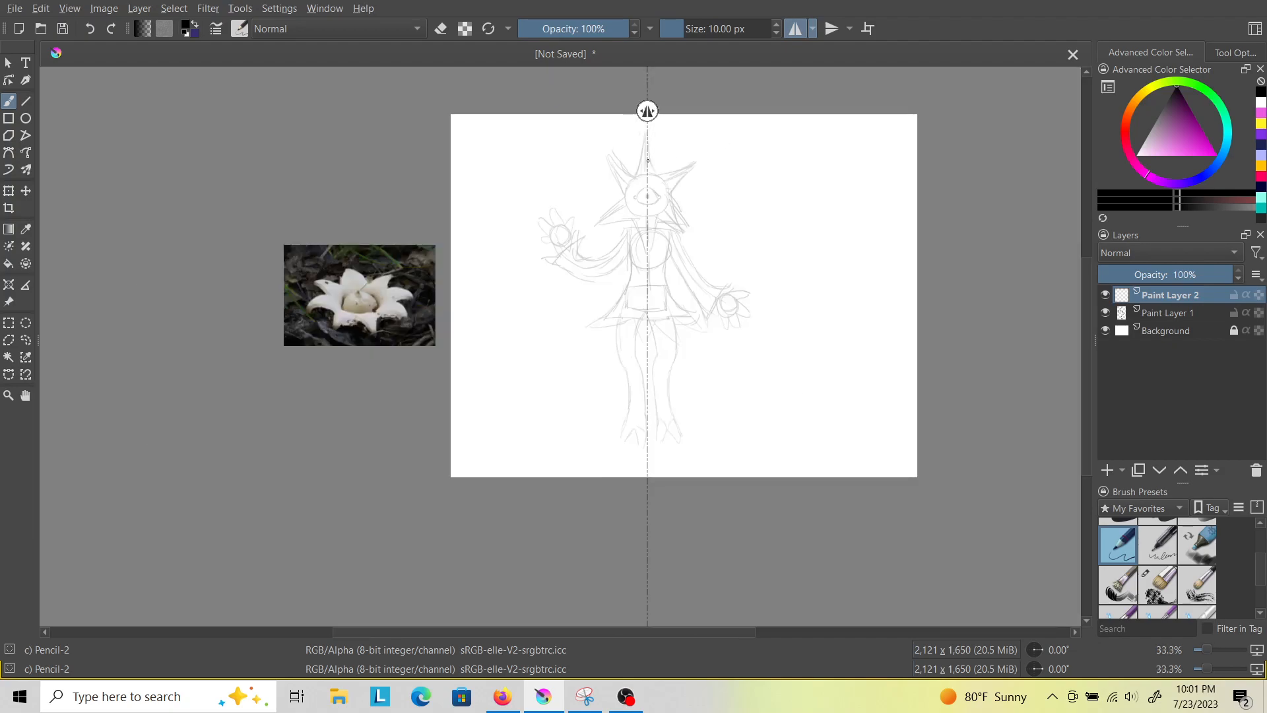
scroll(648, 161, "up", 2, "ctrl")
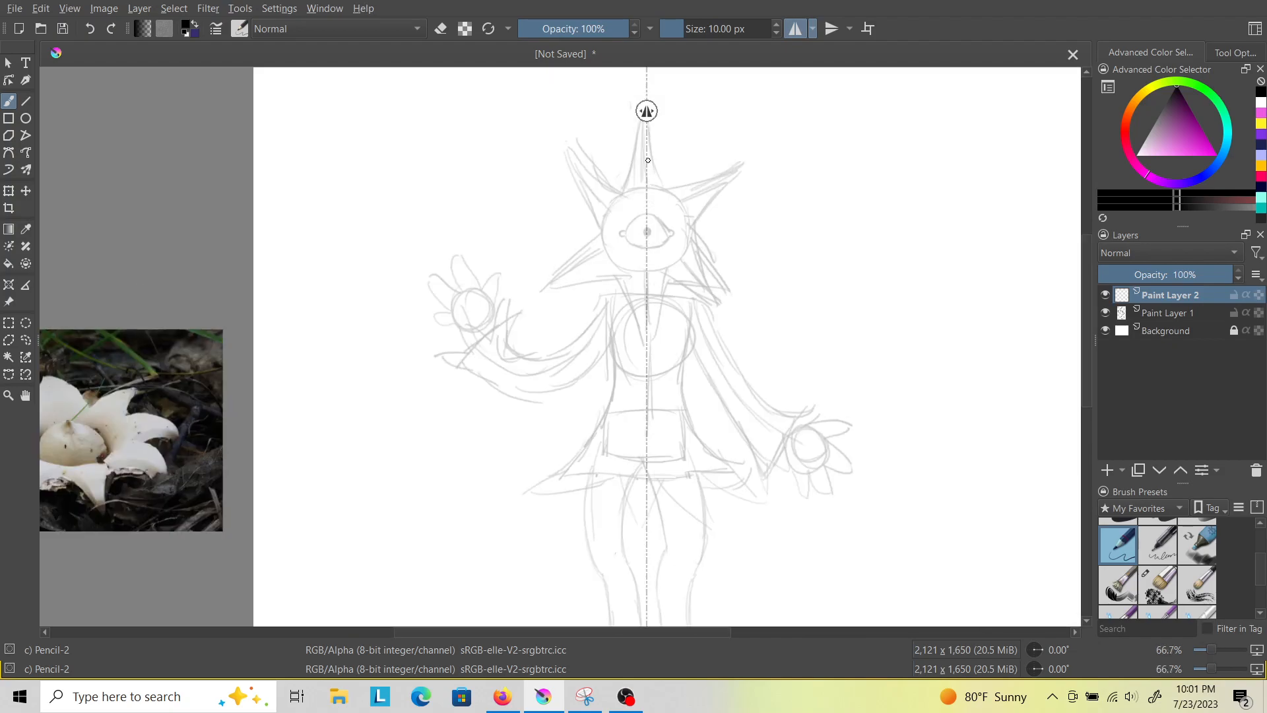
scroll(649, 159, "up", 1, "ctrl")
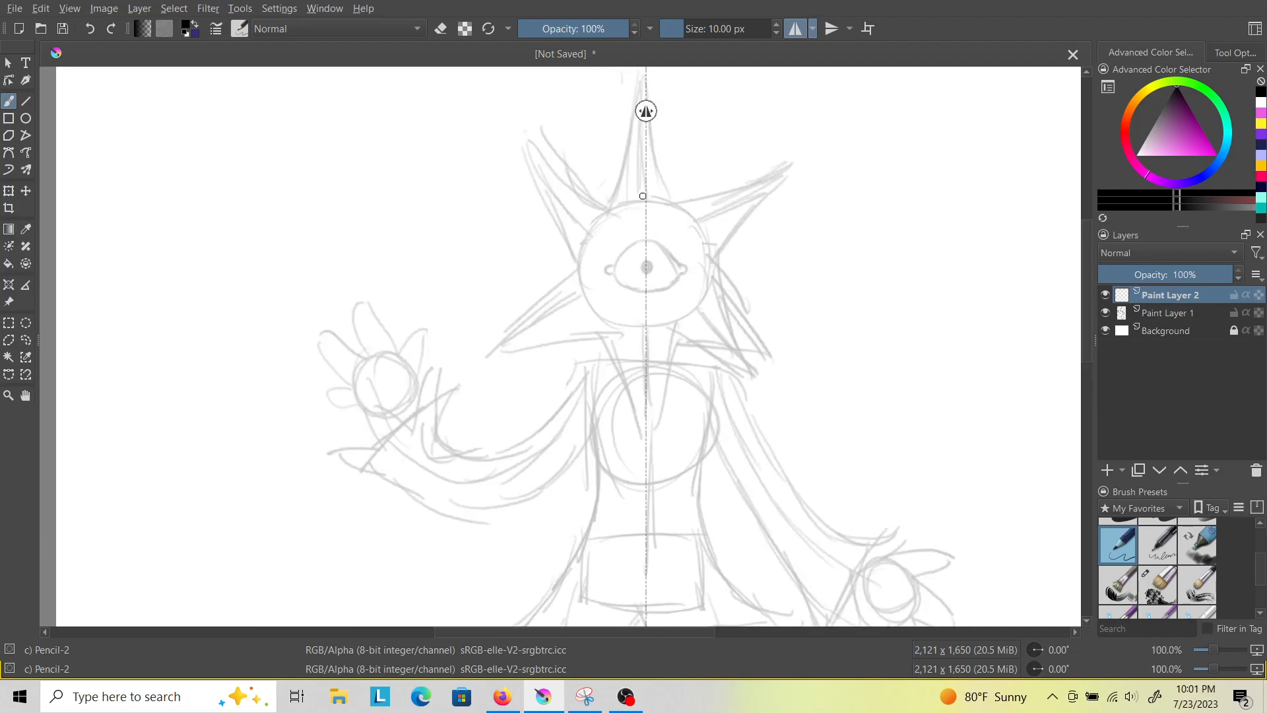
mouse_move(645, 200)
left_mouse_down()
mouse_move(611, 210)
mouse_move(623, 206)
mouse_move(582, 247)
mouse_move(598, 220)
mouse_move(589, 297)
mouse_move(582, 252)
mouse_move(606, 323)
mouse_move(584, 291)
mouse_move(618, 324)
mouse_move(590, 294)
mouse_move(636, 335)
mouse_move(607, 314)
mouse_move(652, 329)
left_mouse_up()
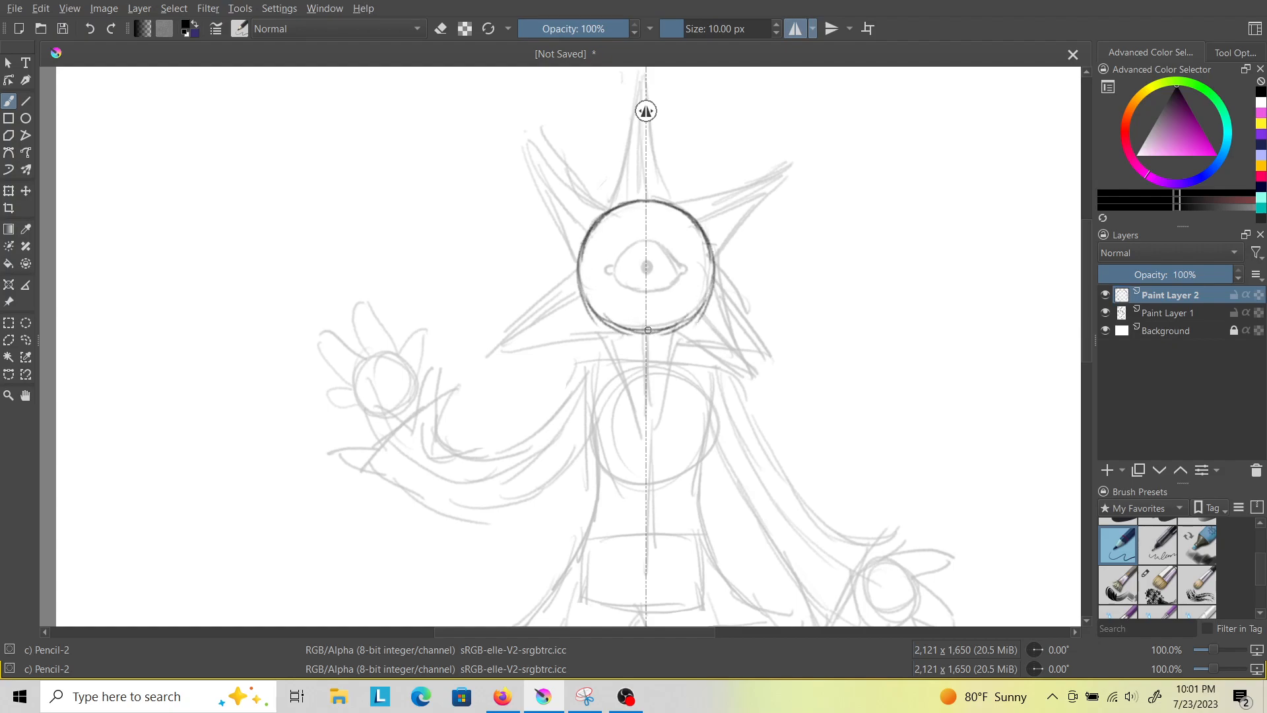
mouse_move(642, 239)
left_mouse_down()
mouse_move(603, 272)
mouse_move(646, 295)
left_mouse_up()
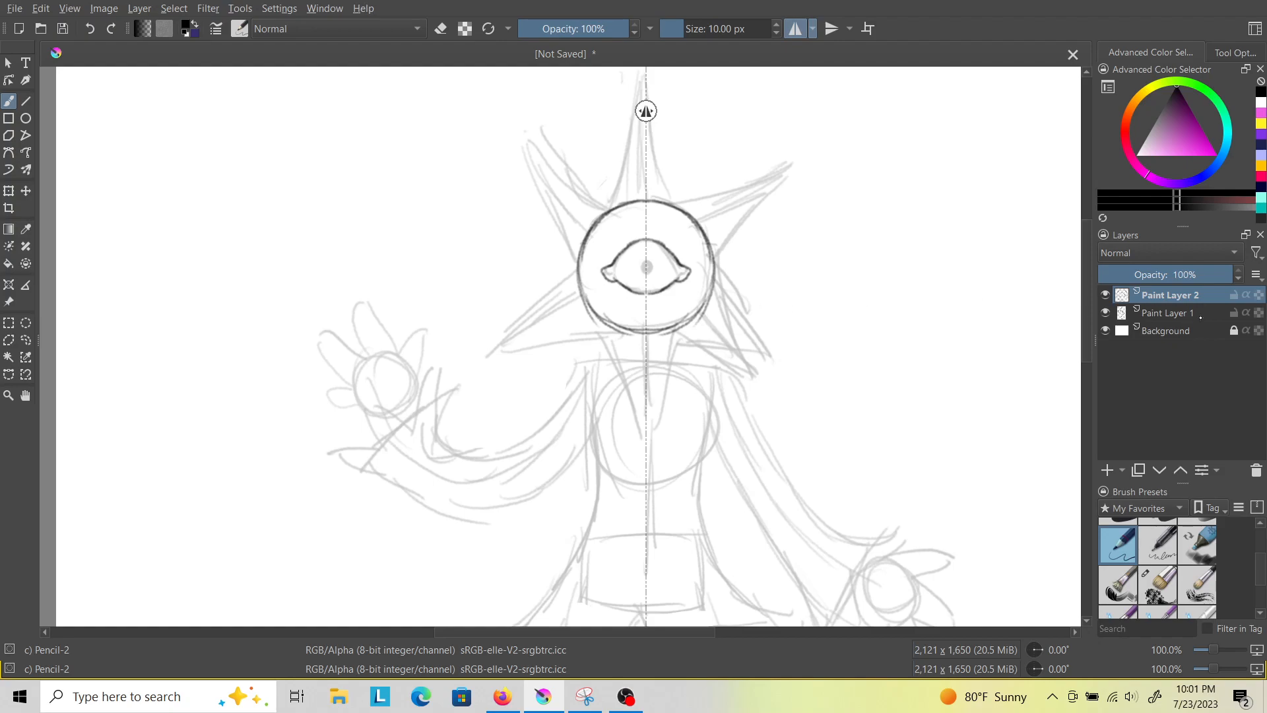
Reduce Paint Layer 1's opacity further and make Paint Layer 2 the active layer again.
left_click(1199, 314)
left_click(1113, 276)
left_click_drag(1113, 276, 1112, 275)
left_click(1202, 297)
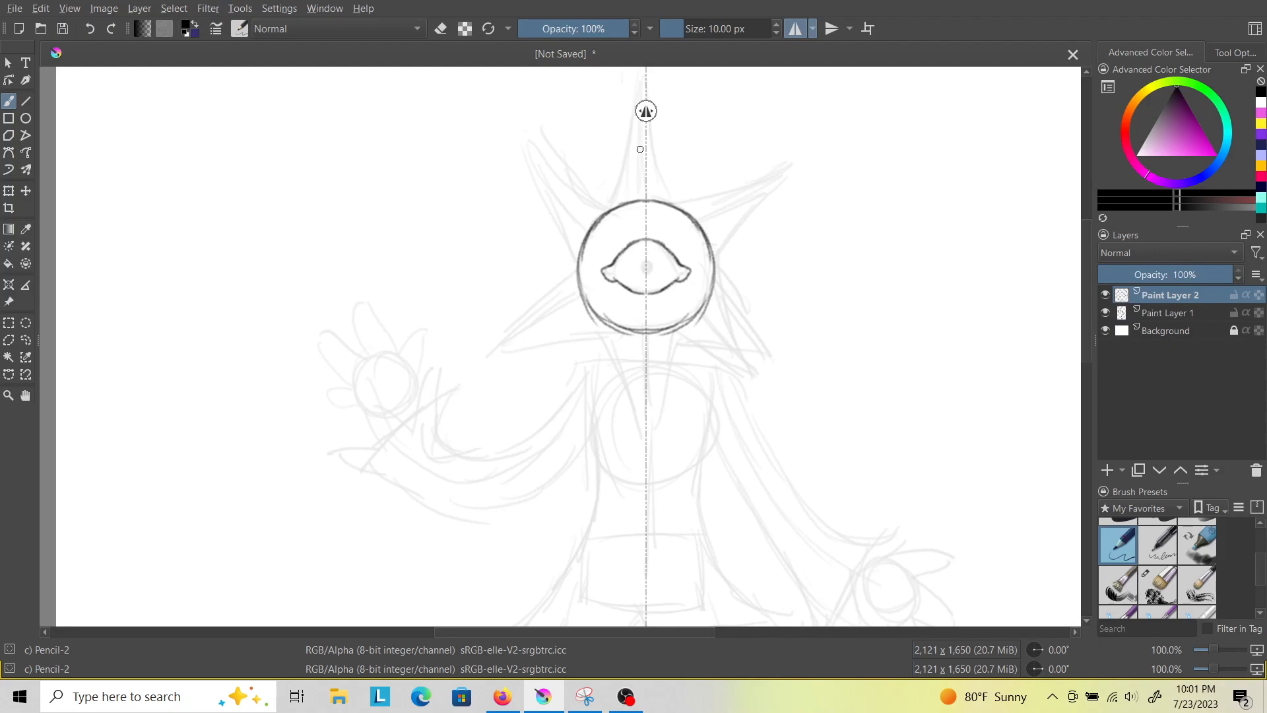
Trace the pointed star petals symmetrically around the head circle, including the long upper spike and the downward chin petal.
scroll(1079, 326, "up", 3)
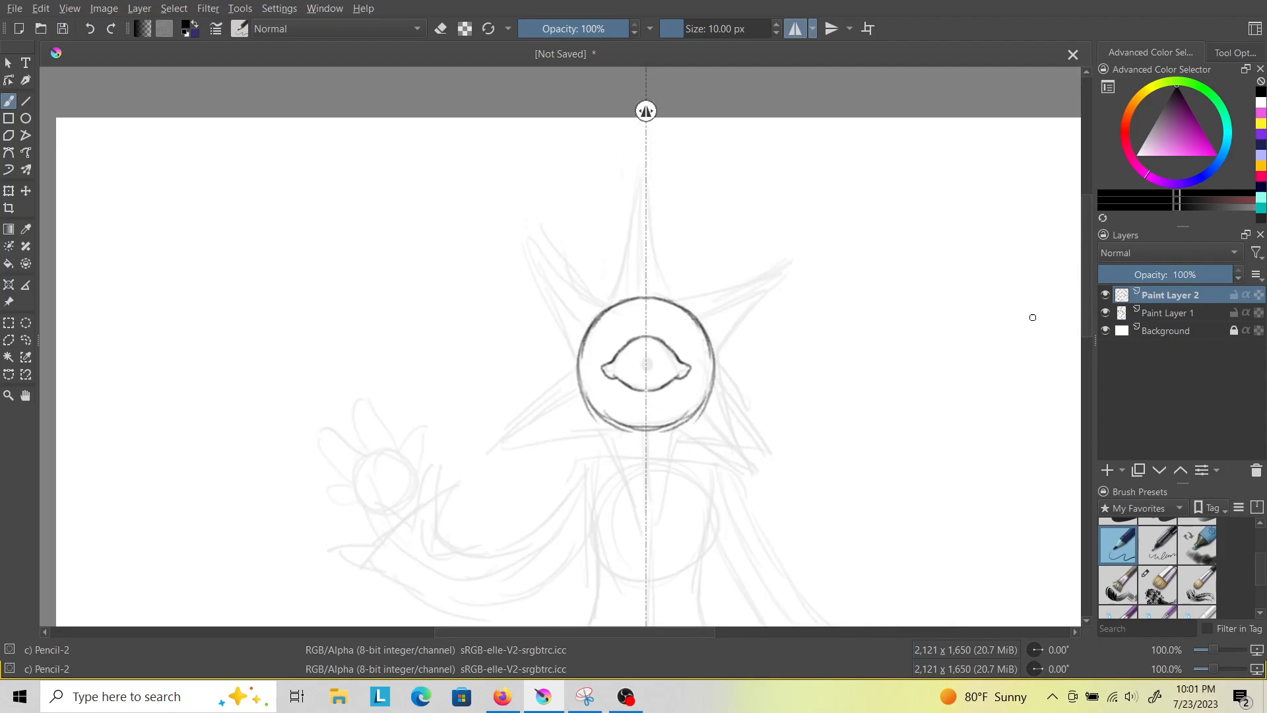
left_click_drag(645, 179, 611, 283)
mouse_move(630, 233)
left_mouse_down()
mouse_move(607, 306)
mouse_move(493, 295)
mouse_move(576, 369)
mouse_move(516, 451)
mouse_move(579, 451)
mouse_move(610, 434)
mouse_move(649, 514)
mouse_move(631, 516)
mouse_move(646, 535)
left_mouse_up()
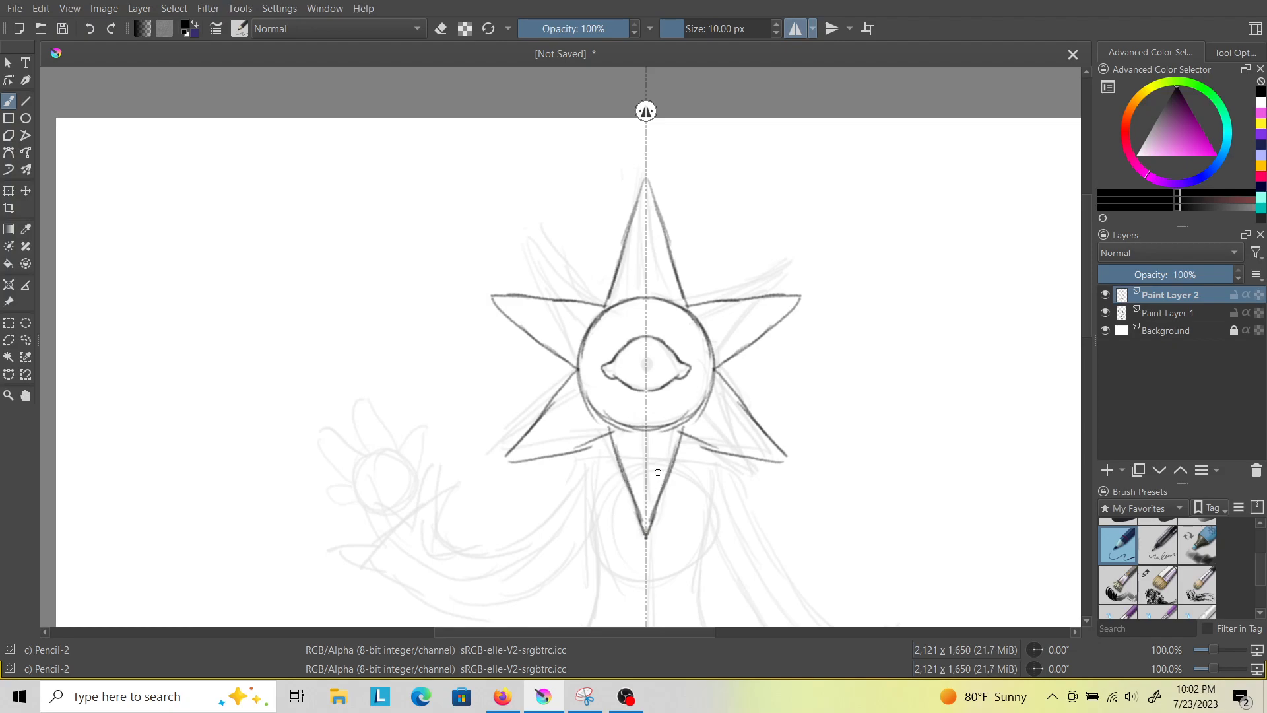
Draw a solid round pupil in the centre of the eye and short thick lashes above and below it.
left_click_drag(646, 362, 679, 376)
mouse_move(664, 385)
left_mouse_down()
mouse_move(674, 399)
mouse_move(646, 403)
left_mouse_up()
mouse_move(669, 346)
left_mouse_down()
mouse_move(681, 336)
mouse_move(645, 334)
mouse_move(647, 315)
left_mouse_up()
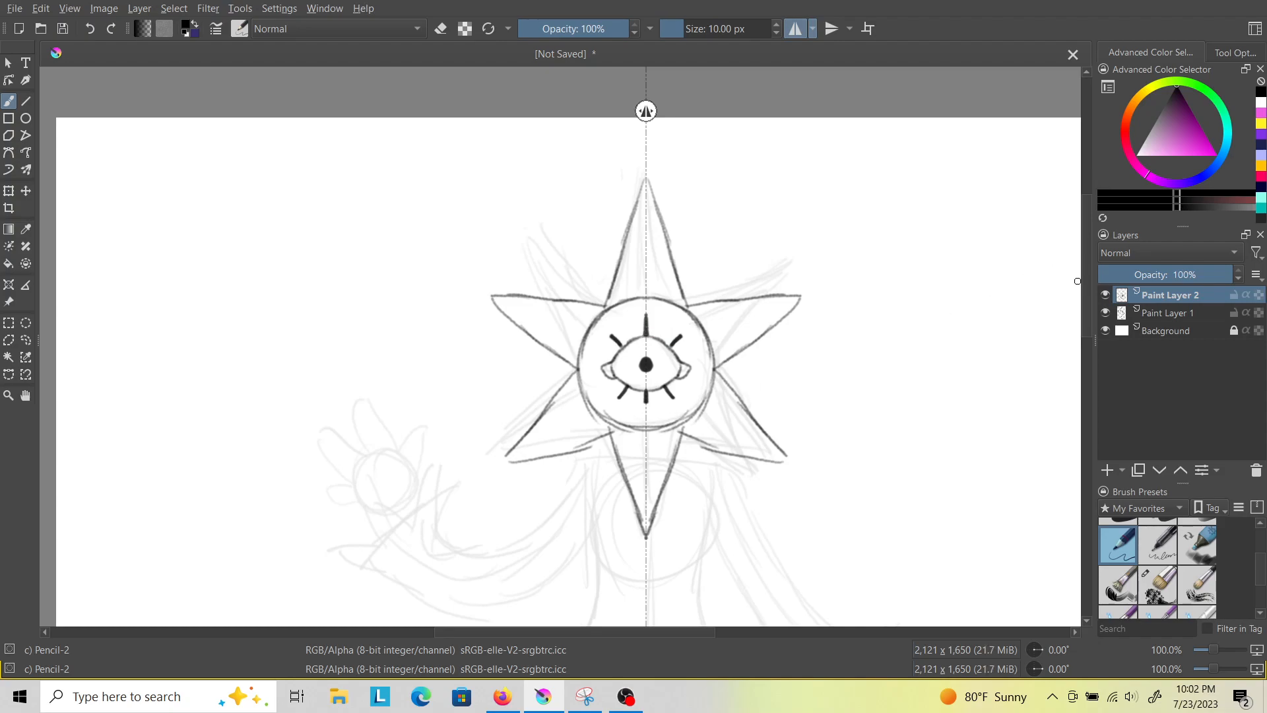
Trace the shoulder edges below the star petals and the curved sides of the torso down past the waist.
scroll(1031, 291, "down", 5)
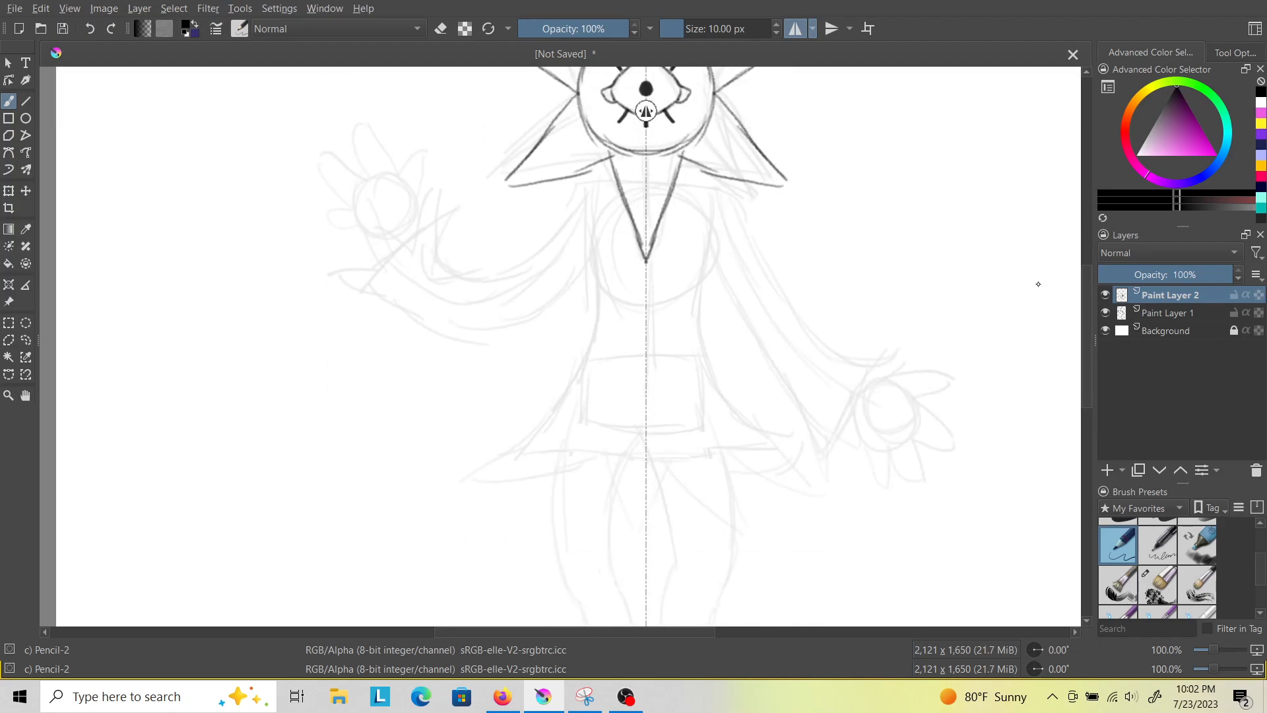
mouse_move(685, 185)
left_mouse_down()
mouse_move(726, 196)
mouse_move(745, 227)
left_mouse_up()
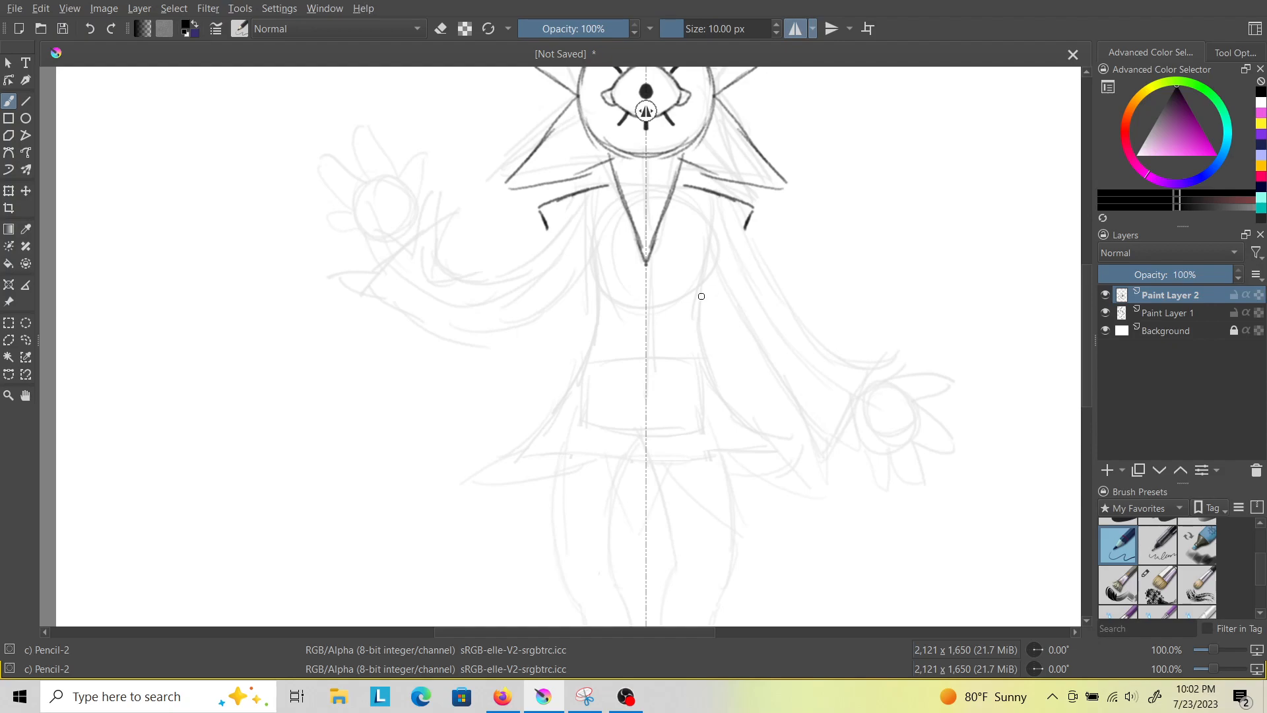
mouse_move(680, 193)
left_mouse_down()
mouse_move(694, 187)
mouse_move(699, 281)
left_mouse_up()
left_click_drag(712, 222, 699, 309)
left_click_drag(706, 256, 701, 360)
left_click_drag(704, 287, 713, 385)
left_click_drag(704, 325, 721, 401)
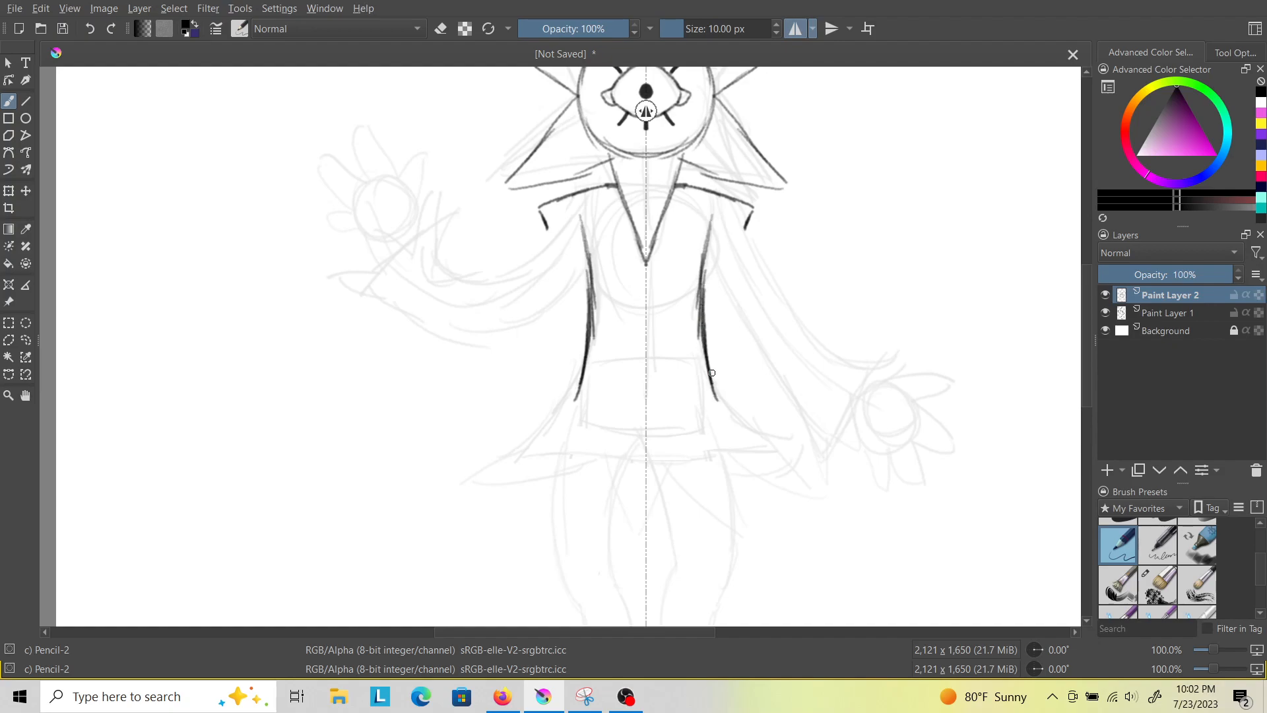
Draw the flared skirt with curled outer petals, undo the first inner hem petals, and redraw the hem with overlapping petals and a small central point.
left_click_drag(705, 355, 739, 426)
mouse_move(742, 420)
left_mouse_down()
mouse_move(767, 437)
mouse_move(771, 475)
mouse_move(748, 473)
mouse_move(709, 512)
mouse_move(672, 466)
left_mouse_up()
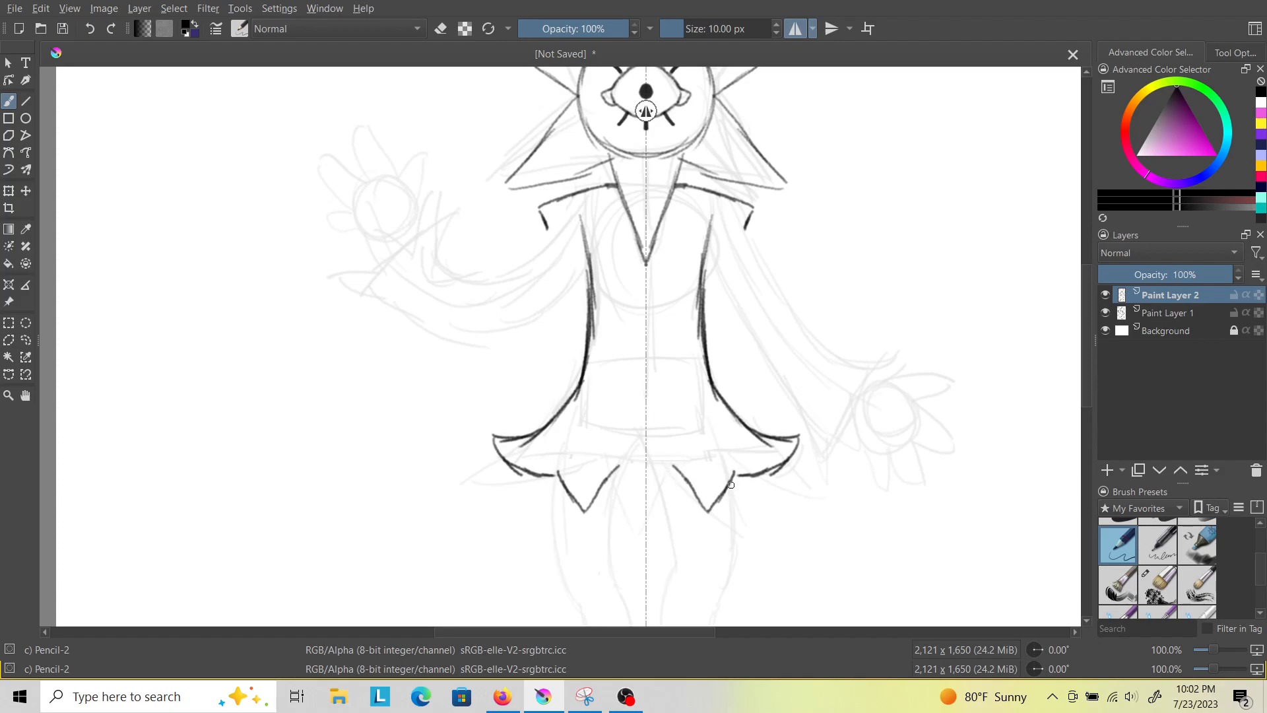
key("ctrl+z")
key("ctrl+z")
key("ctrl+z")
left_click_drag(730, 470, 760, 509)
key("ctrl+z")
mouse_move(720, 440)
left_mouse_down()
mouse_move(755, 489)
mouse_move(713, 492)
mouse_move(676, 470)
mouse_move(646, 503)
mouse_move(658, 478)
mouse_move(668, 484)
left_mouse_up()
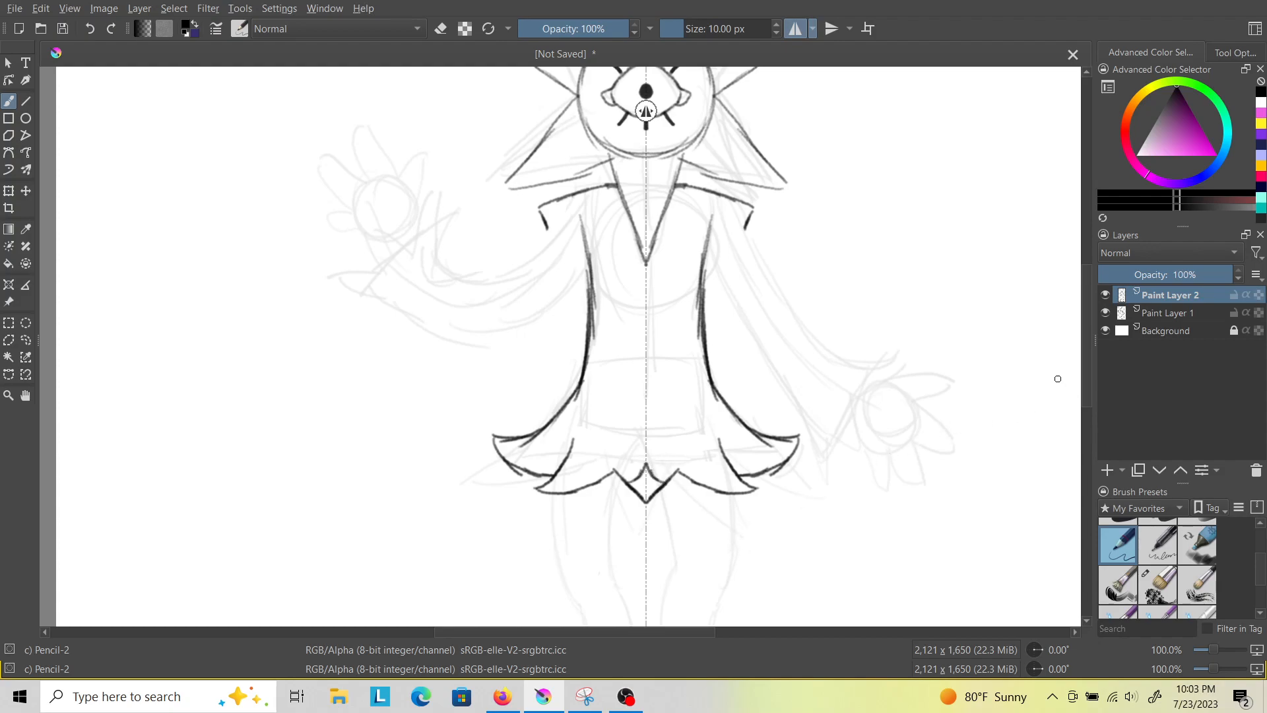
Trace both legs symmetrically below the skirt, ending in flared, pointed two-toed feet.
scroll(1052, 425, "down", 5)
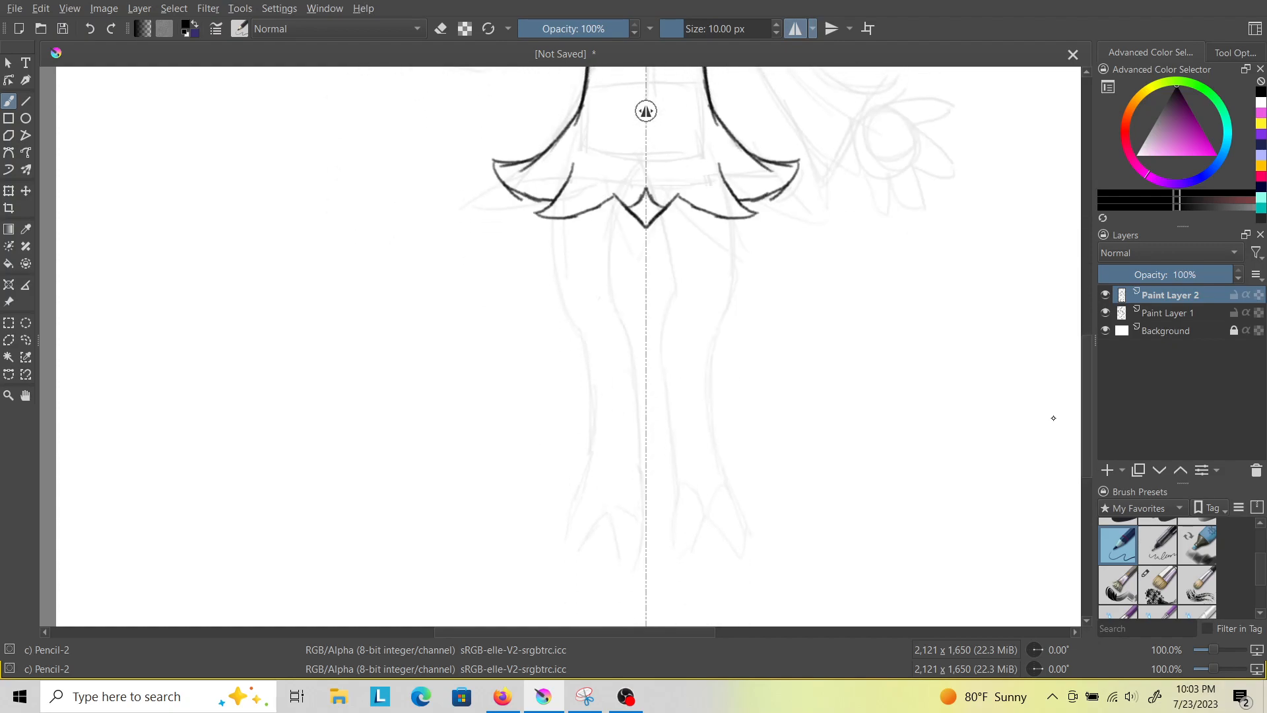
mouse_move(620, 216)
left_mouse_down()
mouse_move(607, 303)
mouse_move(611, 251)
mouse_move(627, 346)
left_mouse_up()
mouse_move(554, 229)
left_mouse_down()
mouse_move(561, 317)
mouse_move(590, 367)
left_mouse_up()
left_click_drag(571, 320, 593, 449)
mouse_move(592, 398)
left_mouse_down()
mouse_move(563, 553)
mouse_move(608, 523)
mouse_move(624, 569)
mouse_move(641, 454)
mouse_move(625, 345)
left_mouse_up()
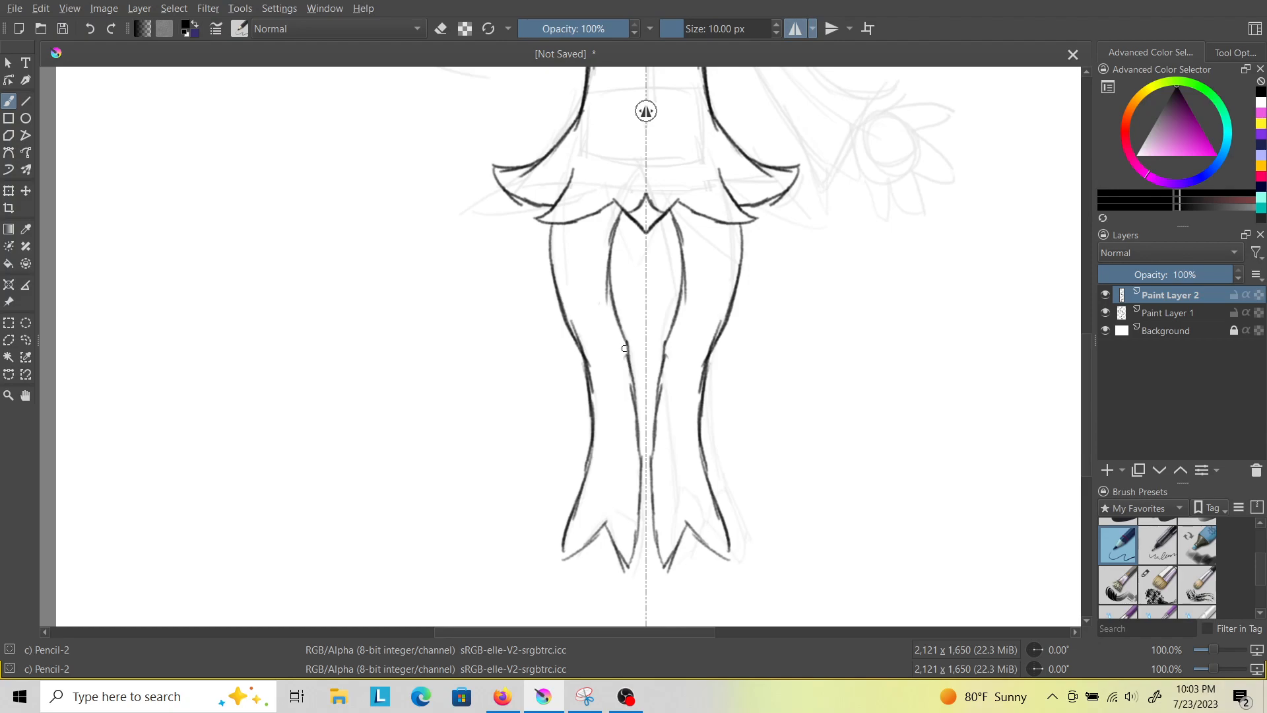
mouse_move(605, 526)
left_mouse_down()
mouse_move(628, 507)
mouse_move(603, 526)
mouse_move(586, 506)
left_mouse_up()
Turn off horizontal mirror painting and trace the raised arm with its pointed sleeve cuff and open hand.
left_click_drag(1087, 399, 1076, 311)
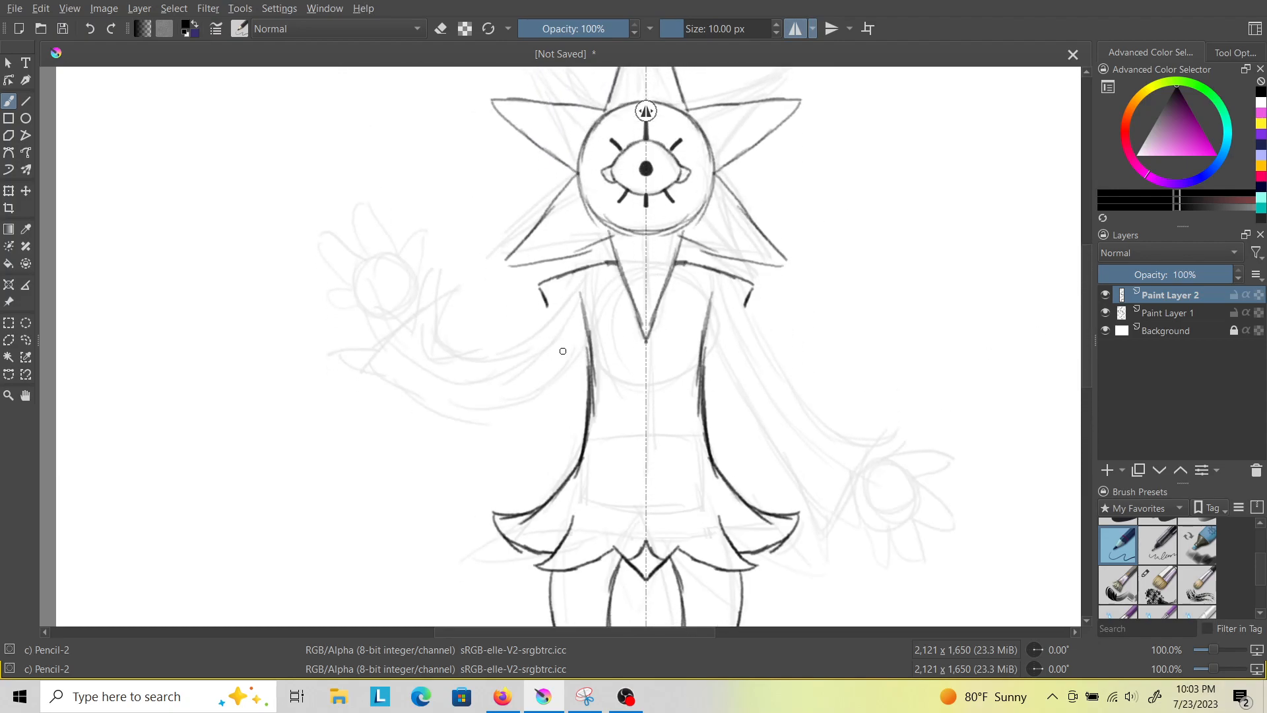
left_click(795, 28)
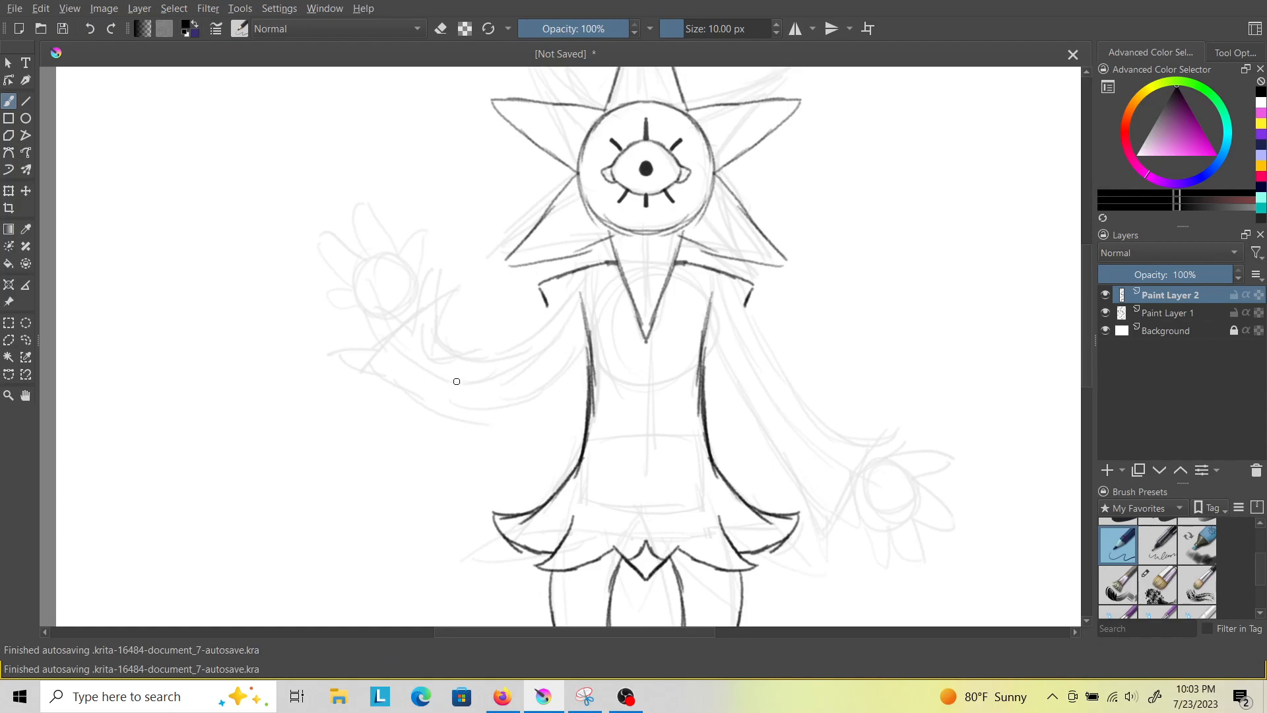
mouse_move(549, 308)
left_mouse_down()
mouse_move(475, 357)
mouse_move(497, 351)
mouse_move(439, 339)
mouse_move(452, 347)
mouse_move(439, 276)
mouse_move(417, 324)
mouse_move(422, 310)
mouse_move(371, 303)
mouse_move(383, 340)
mouse_move(342, 360)
mouse_move(411, 394)
mouse_move(516, 405)
mouse_move(573, 362)
left_mouse_up()
mouse_move(414, 304)
left_mouse_down()
mouse_move(424, 228)
mouse_move(398, 251)
mouse_move(374, 214)
mouse_move(360, 218)
mouse_move(368, 257)
mouse_move(339, 227)
mouse_move(330, 248)
mouse_move(350, 281)
mouse_move(326, 286)
mouse_move(380, 338)
left_mouse_up()
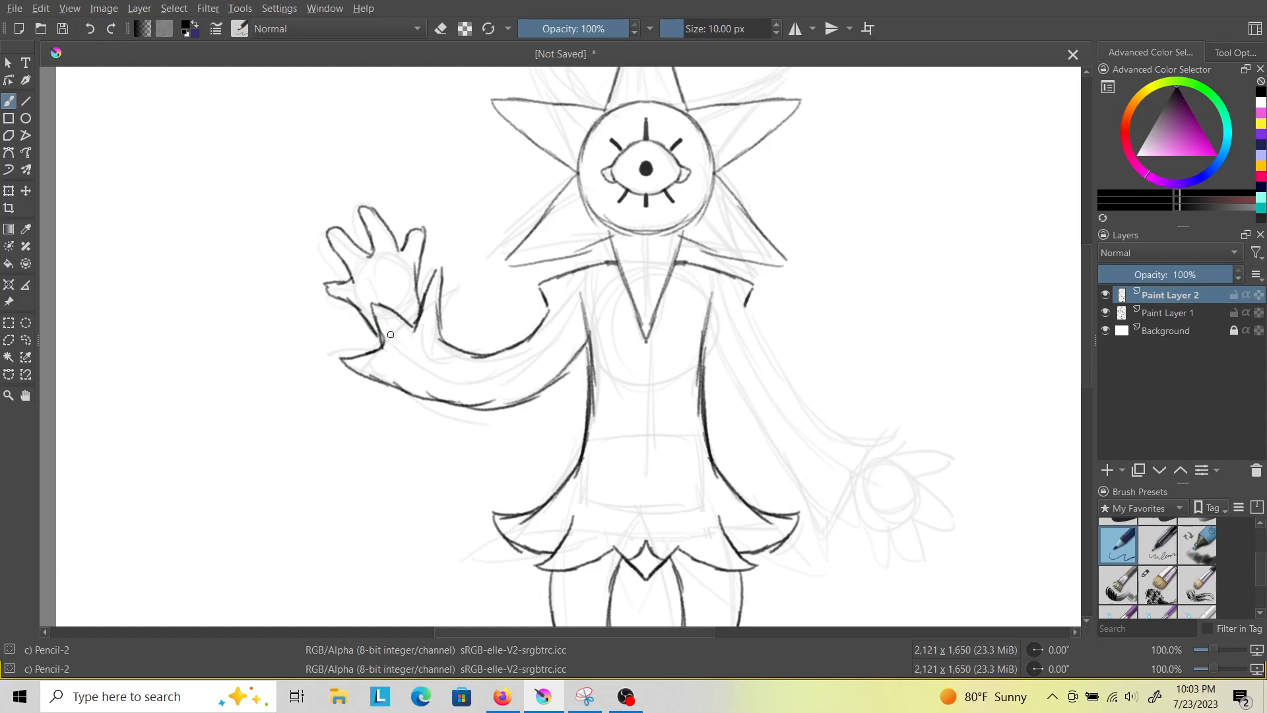
left_click_drag(354, 288, 377, 256)
Trace the lowered arm with its long sleeve, jagged cuff and spread-fingered hand.
left_click_drag(488, 634, 548, 633)
mouse_move(526, 307)
left_mouse_down()
mouse_move(603, 424)
mouse_move(647, 444)
mouse_move(680, 426)
mouse_move(632, 469)
mouse_move(653, 517)
mouse_move(612, 503)
mouse_move(603, 559)
left_mouse_up()
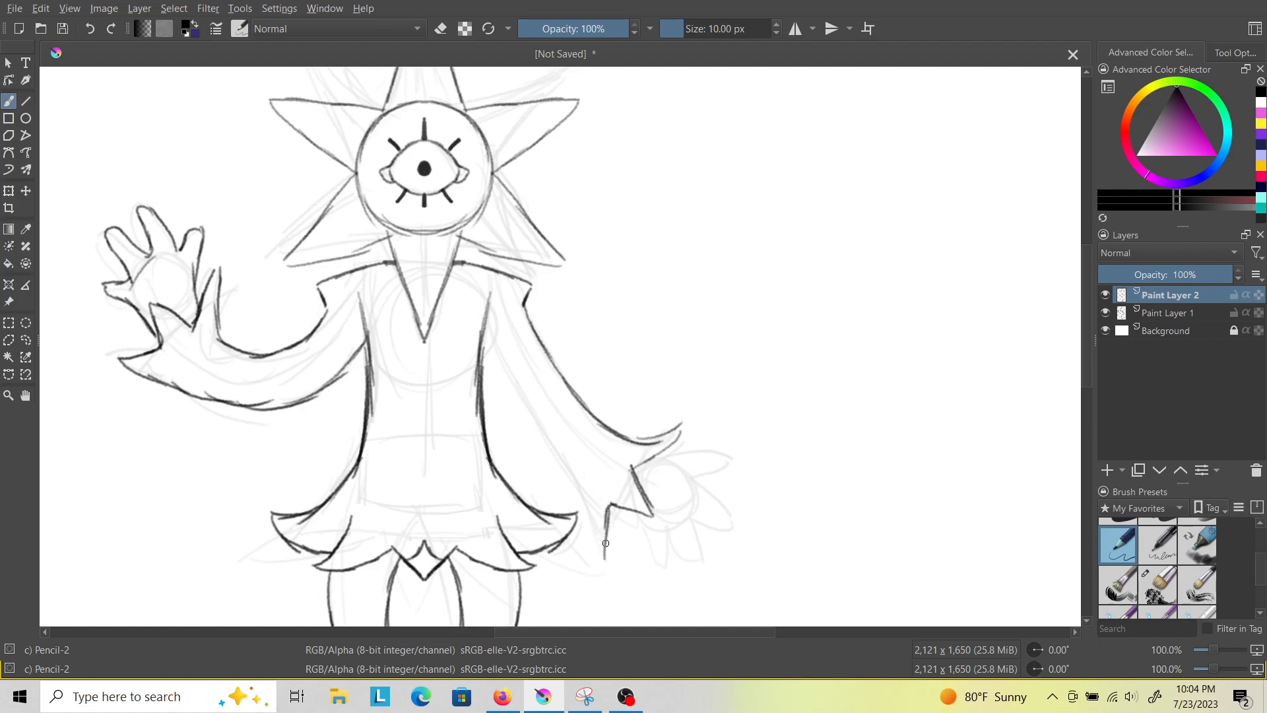
left_click_drag(484, 328, 538, 430)
left_click_drag(509, 380, 572, 483)
left_click_drag(534, 426, 590, 525)
left_click_drag(563, 471, 606, 561)
left_click_drag(583, 514, 604, 559)
mouse_move(667, 456)
left_mouse_down()
mouse_move(710, 461)
mouse_move(695, 476)
mouse_move(734, 523)
mouse_move(713, 529)
mouse_move(693, 515)
mouse_move(701, 550)
mouse_move(682, 562)
mouse_move(668, 526)
mouse_move(664, 561)
mouse_move(615, 507)
left_mouse_up()
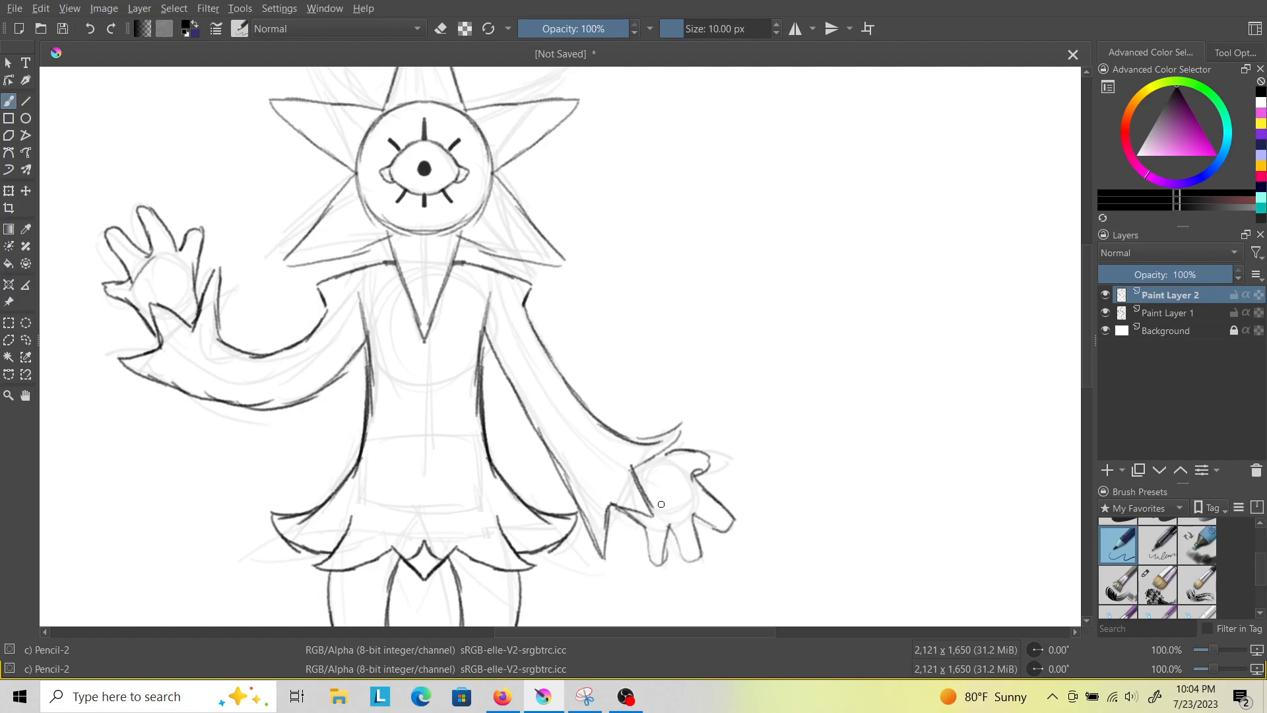
Hide the rough sketch on Paint Layer 1.
scroll(567, 358, "down", 3)
scroll(568, 352, "up", 1)
left_click(1107, 315)
scroll(453, 296, "down", 1)
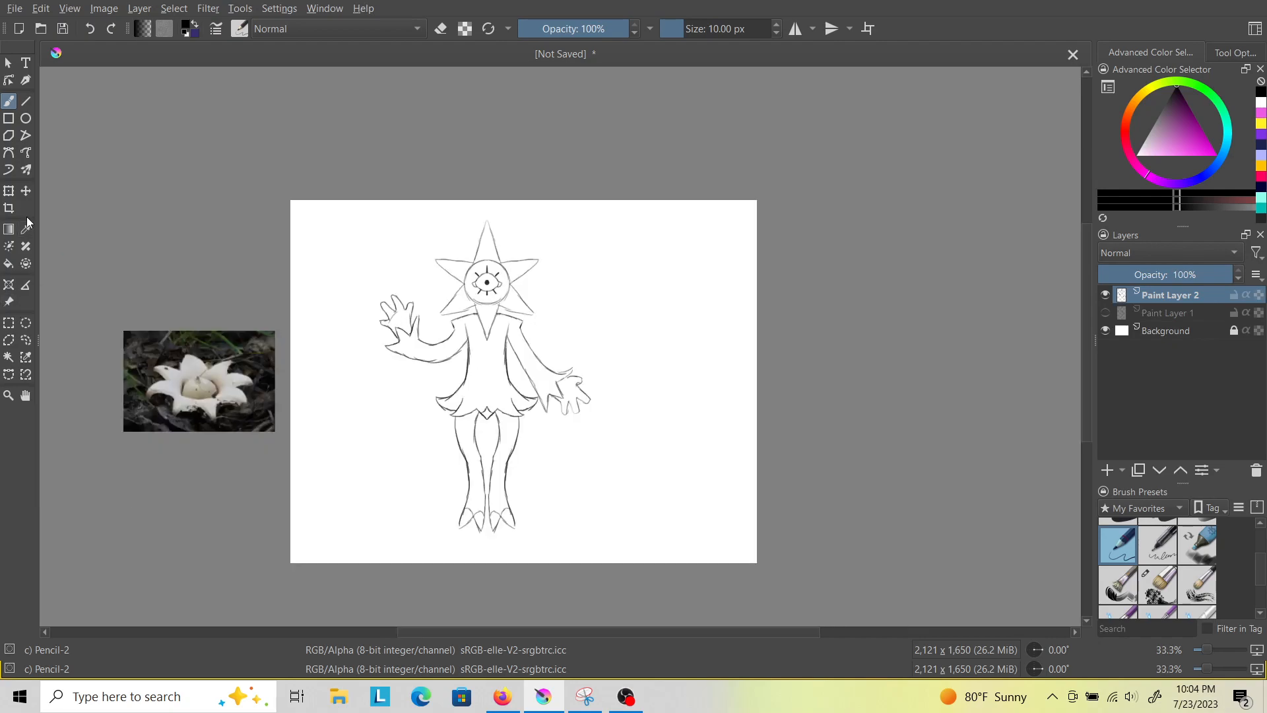
Transform the Paint Layer 2 drawing: shift it toward the canvas edge nearest the reference photo, undo the skew, and enlarge it to nearly full canvas height.
left_click(4, 192)
left_click_drag(473, 324, 399, 324)
mouse_move(516, 223)
left_mouse_down()
mouse_move(526, 205)
mouse_move(520, 215)
left_mouse_up()
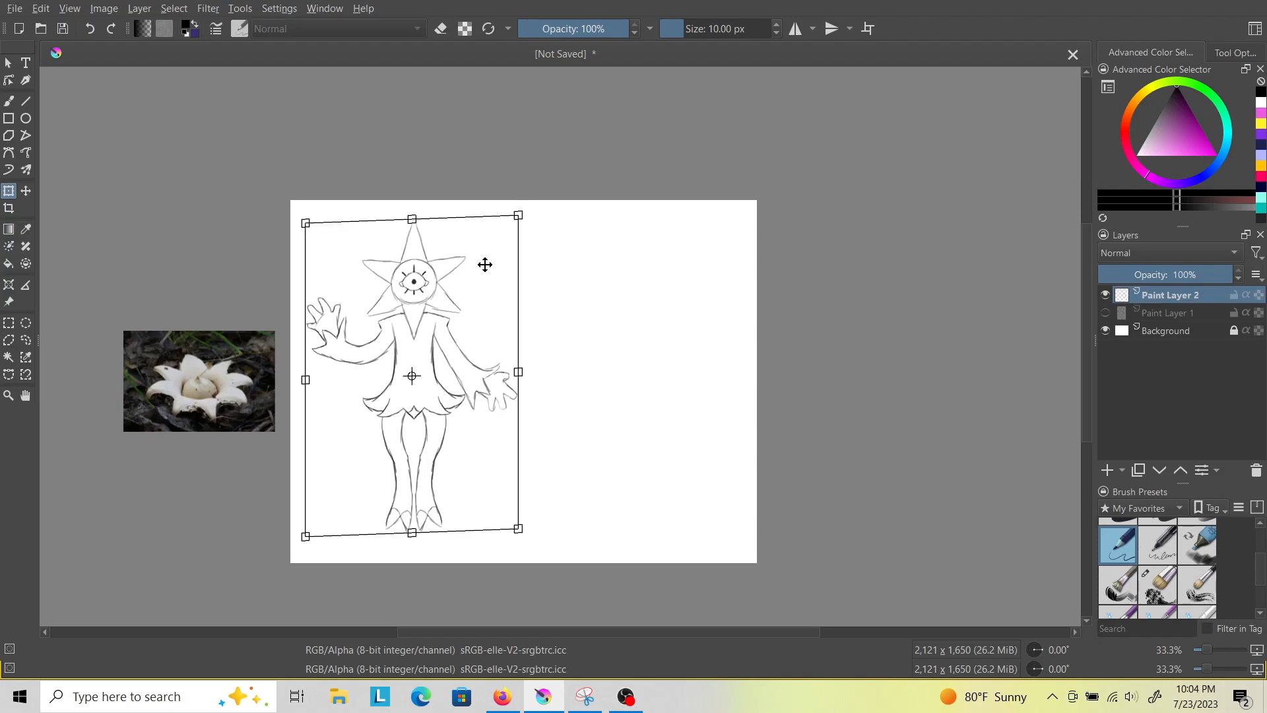
key("ctrl+z")
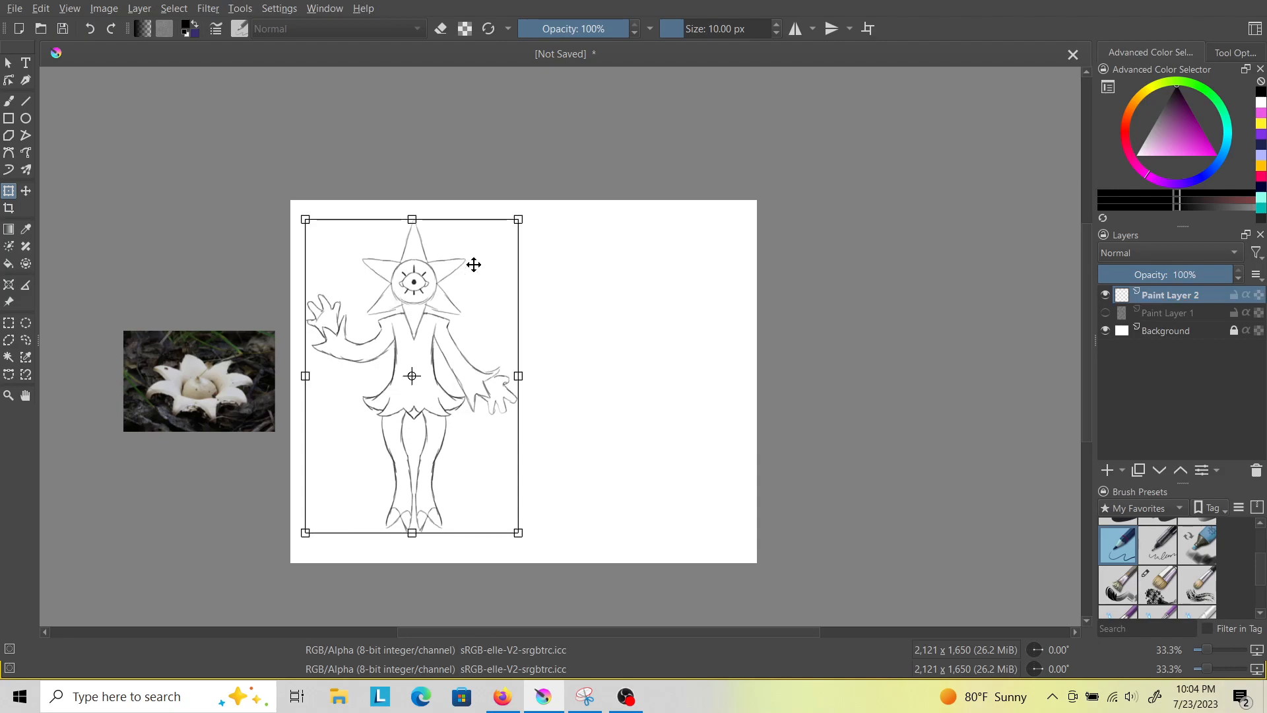
left_click_drag(519, 219, 534, 190)
left_click_drag(478, 299, 472, 319)
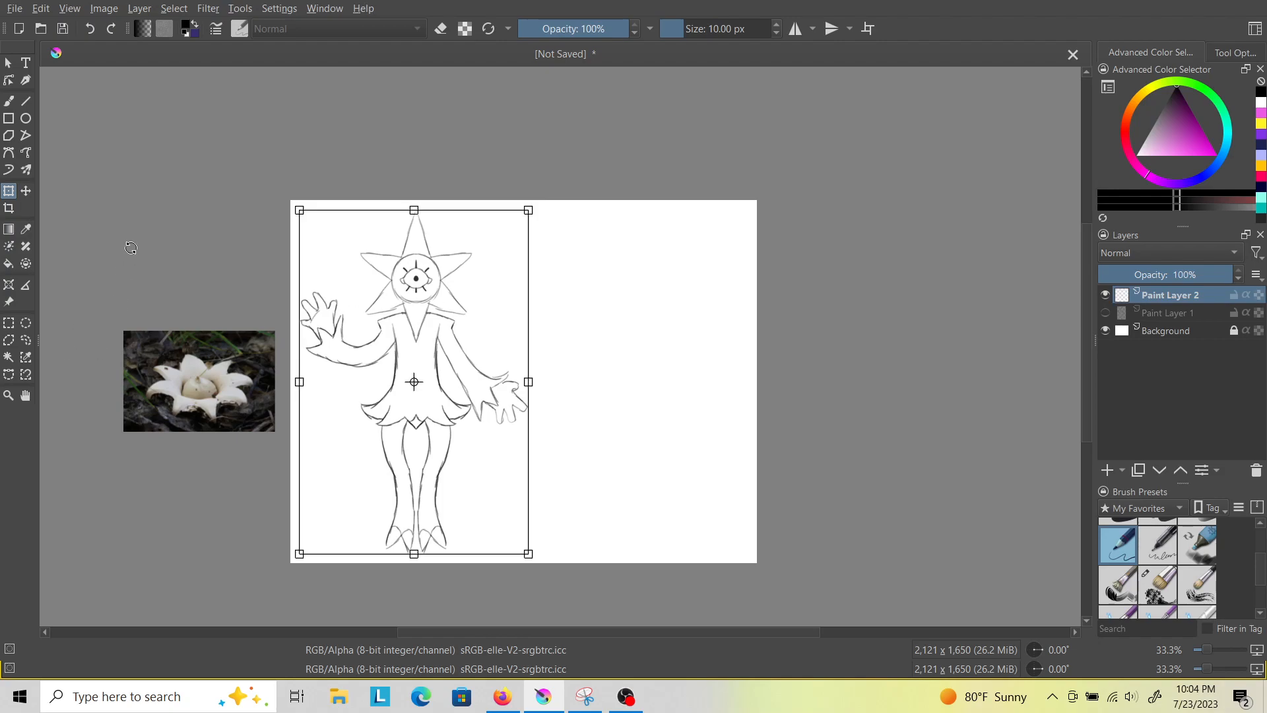
left_click(27, 339)
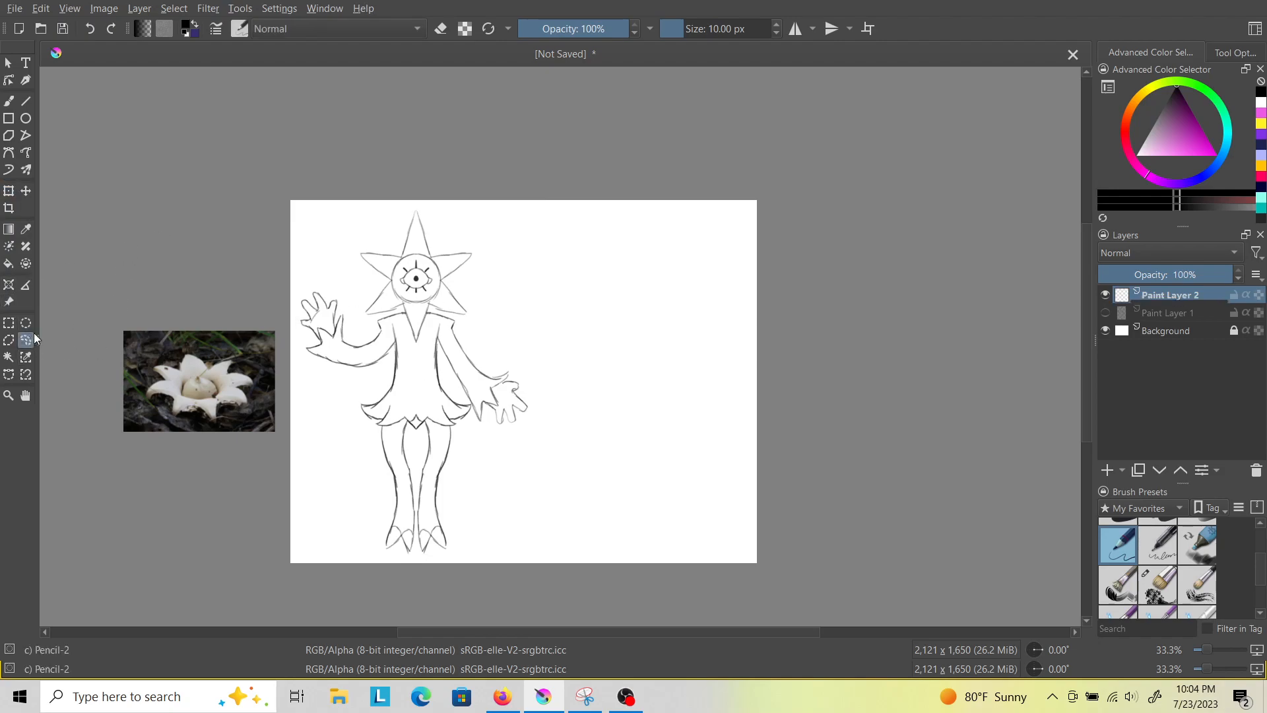
Unlock the Background layer and cover it in dark grey using the Basic-1 brush at 1000 px.
left_click(1218, 332)
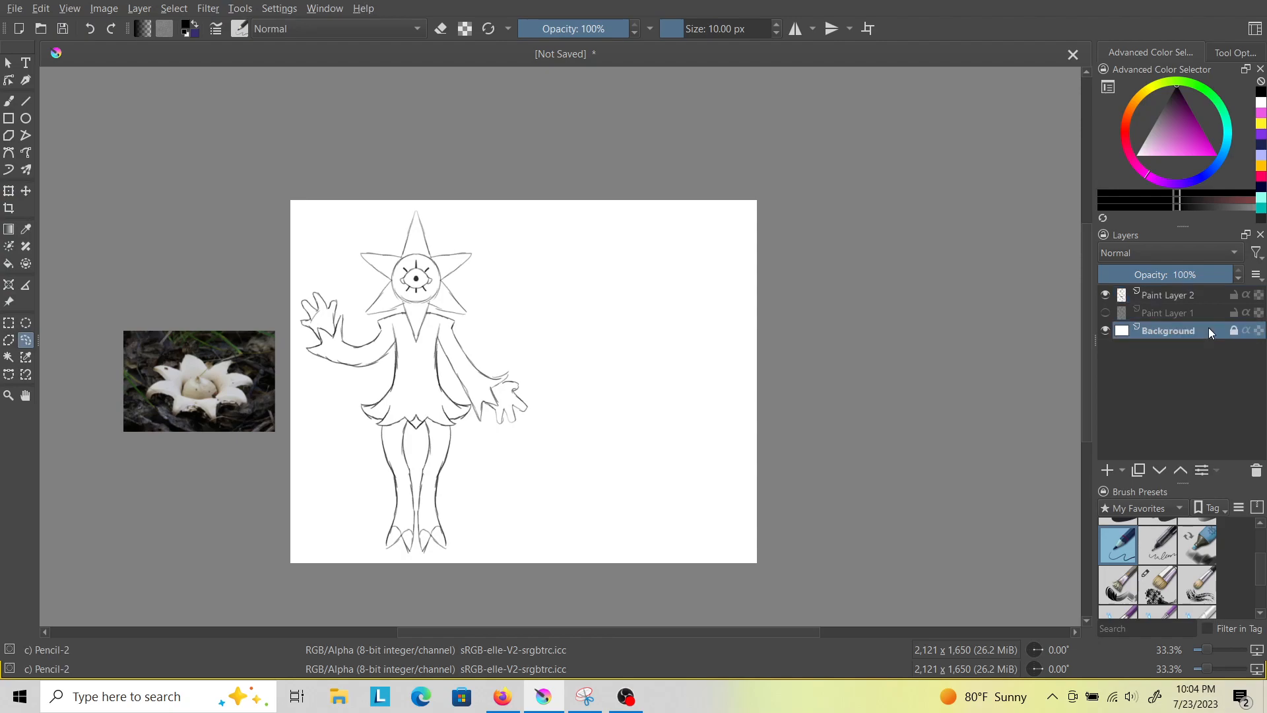
mouse_move(1168, 111)
left_mouse_down()
mouse_move(1162, 127)
mouse_move(1146, 113)
left_mouse_up()
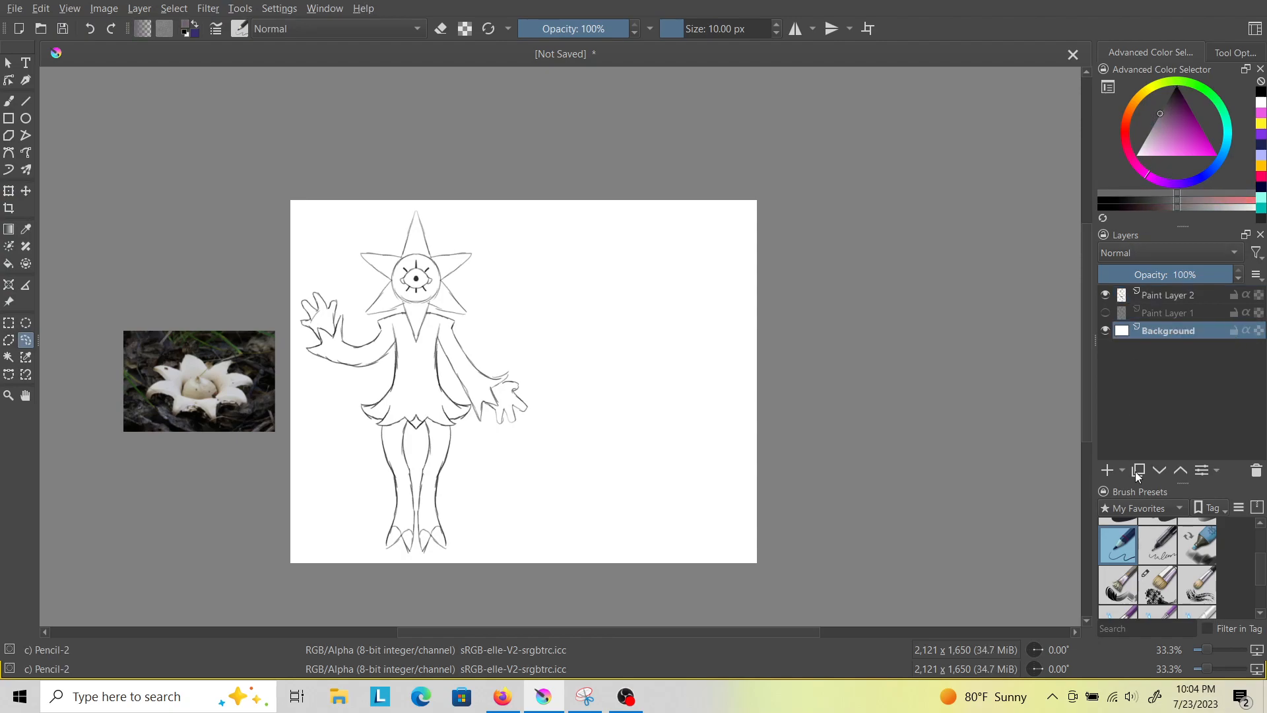
scroll(1214, 556, "up", 2)
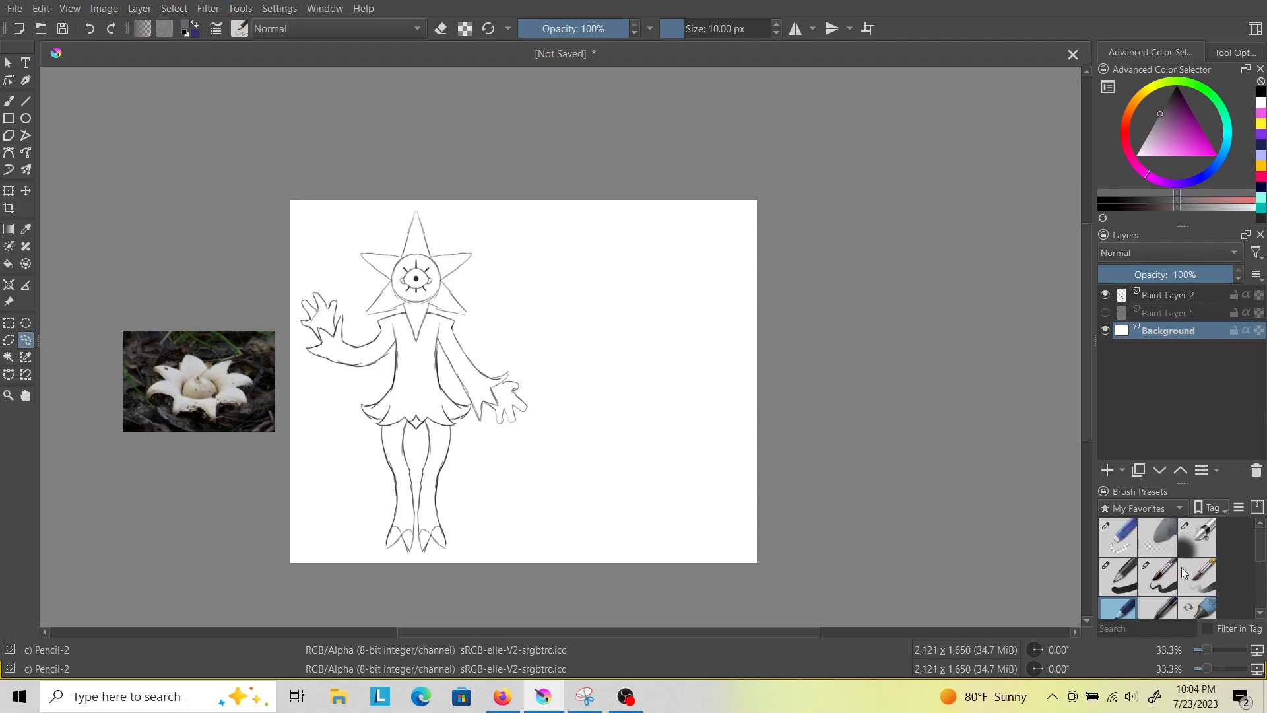
left_click(1122, 577)
left_click(8, 100)
left_click_drag(751, 28, 792, 26)
mouse_move(507, 245)
left_mouse_down()
mouse_move(263, 285)
mouse_move(891, 224)
mouse_move(290, 413)
mouse_move(719, 462)
mouse_move(422, 581)
mouse_move(221, 533)
left_mouse_up()
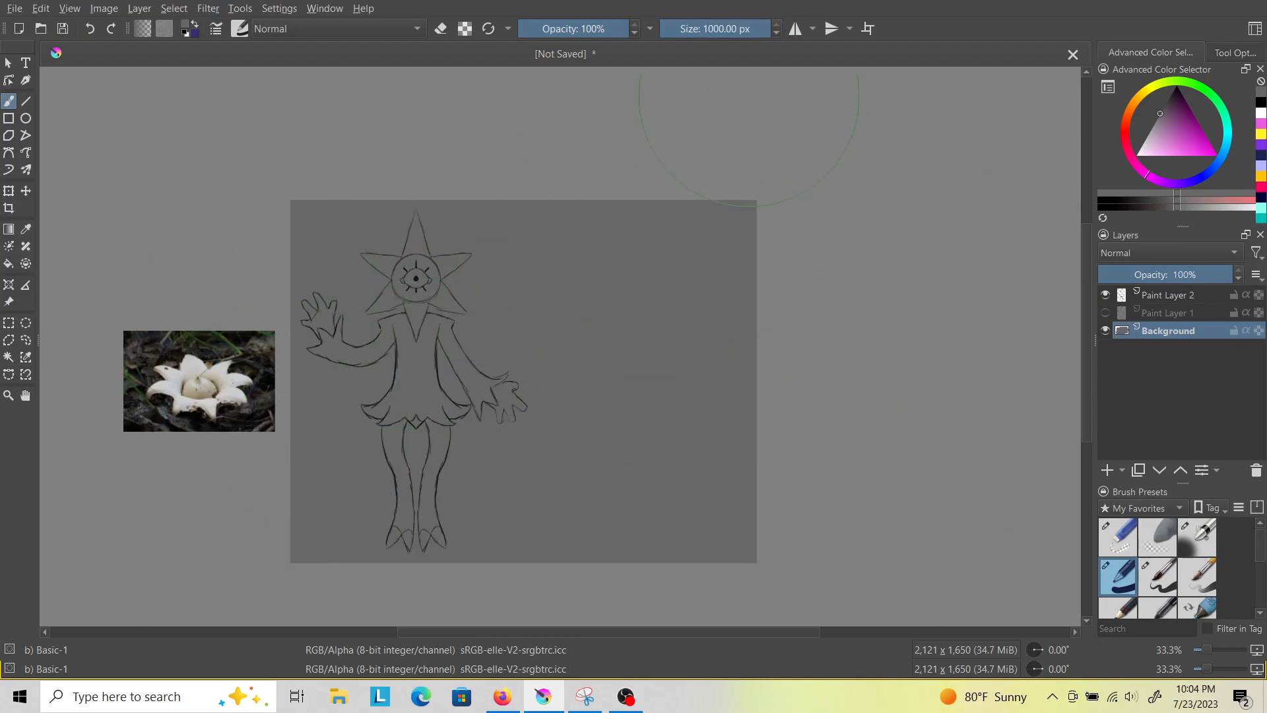
Reduce the brush size to 55.30 px and make Paint Layer 2 the active layer.
left_click(703, 28)
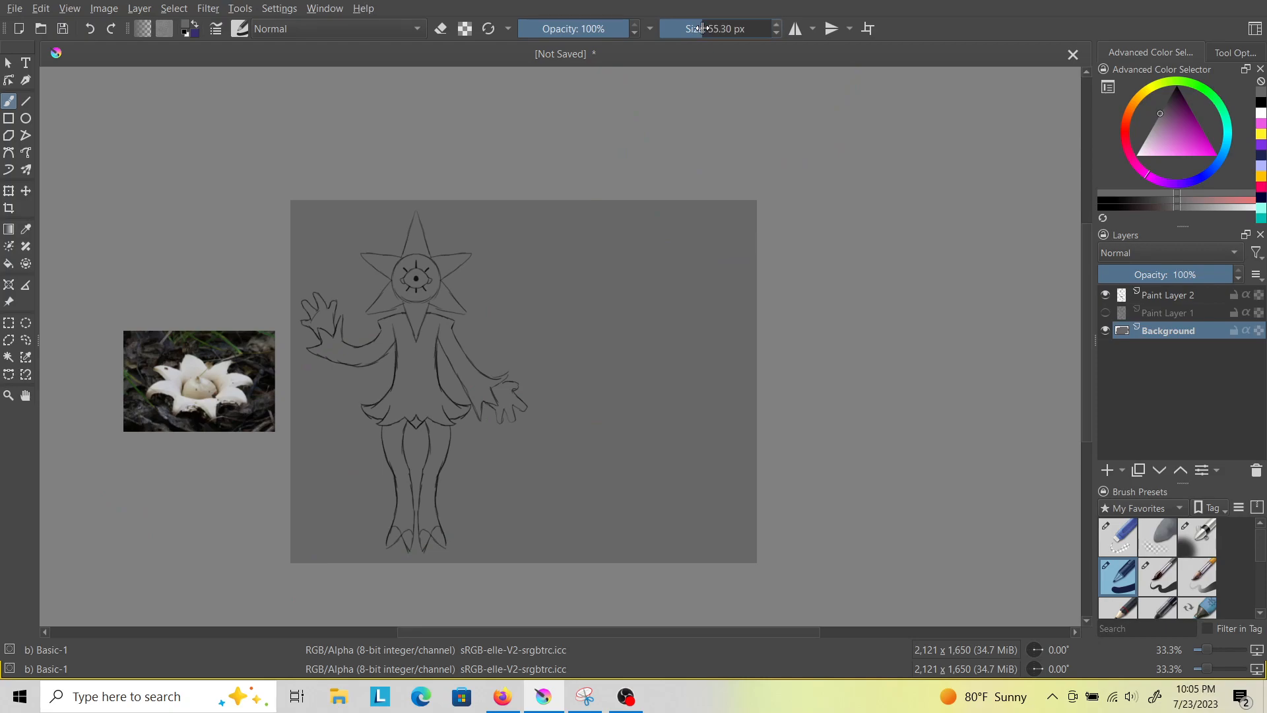
left_click(1158, 299)
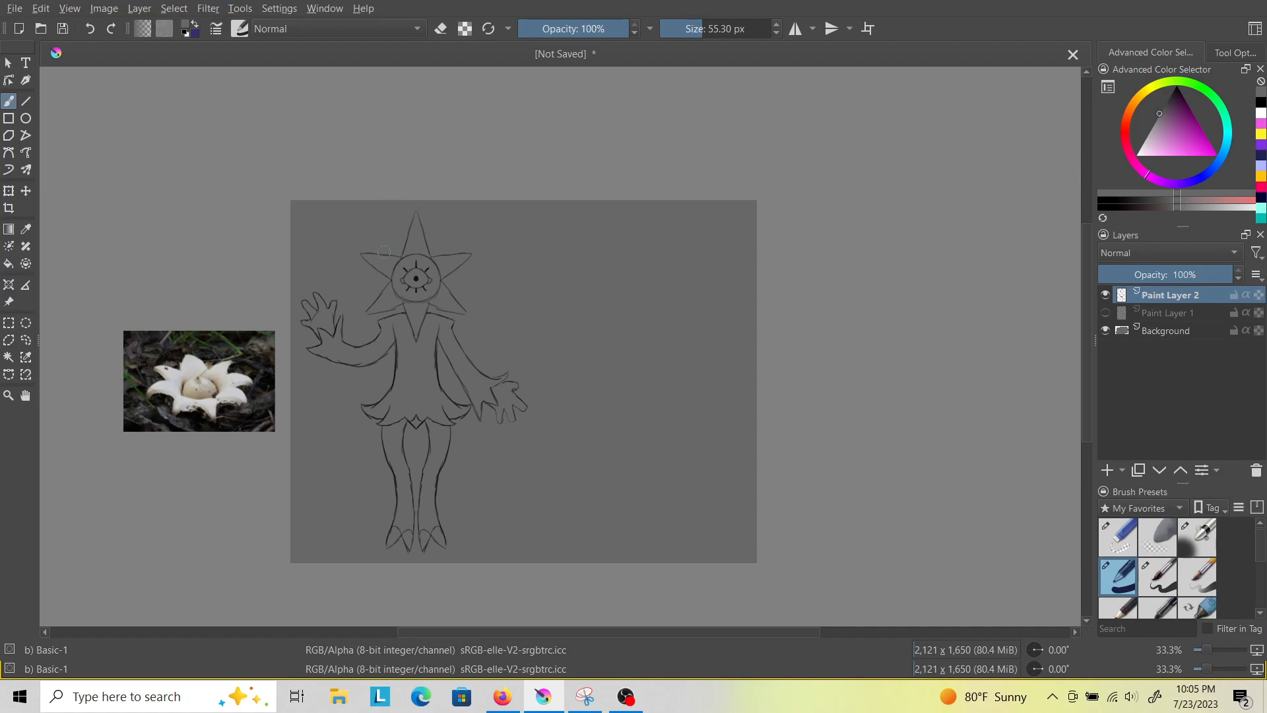
scroll(384, 252, "up", 3)
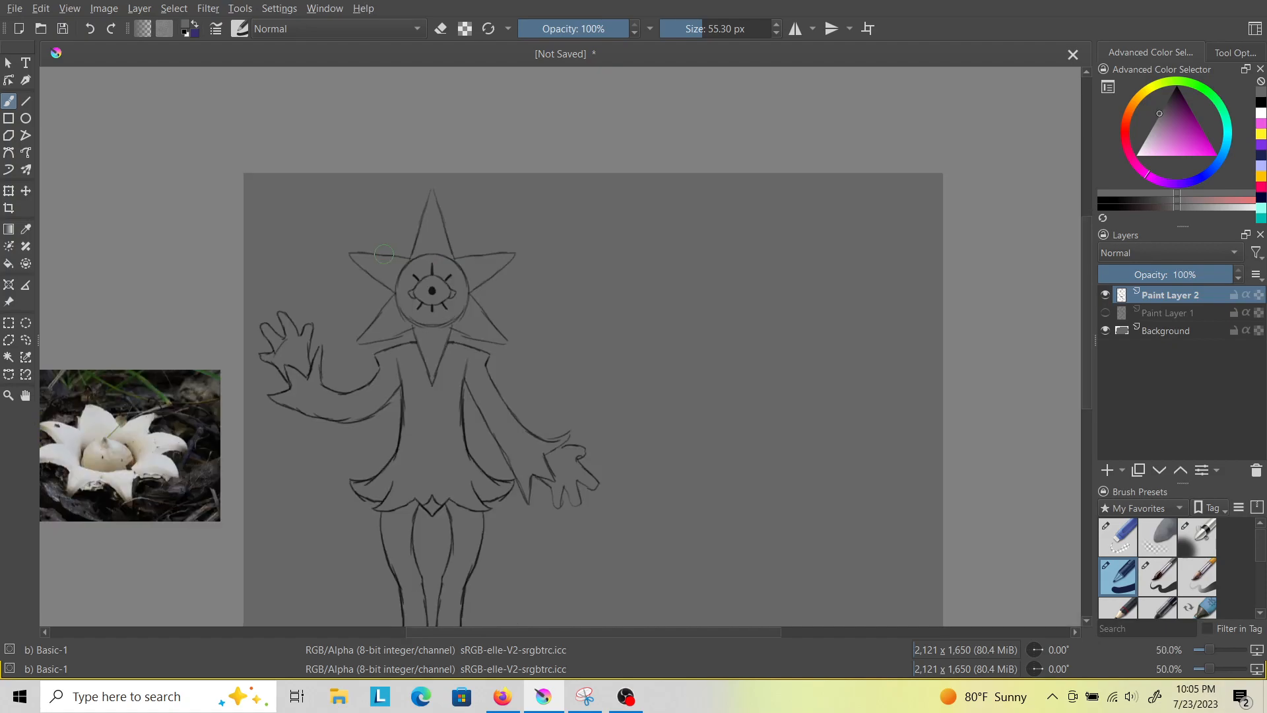
scroll(383, 254, "up", 2)
scroll(308, 292, "down", 2)
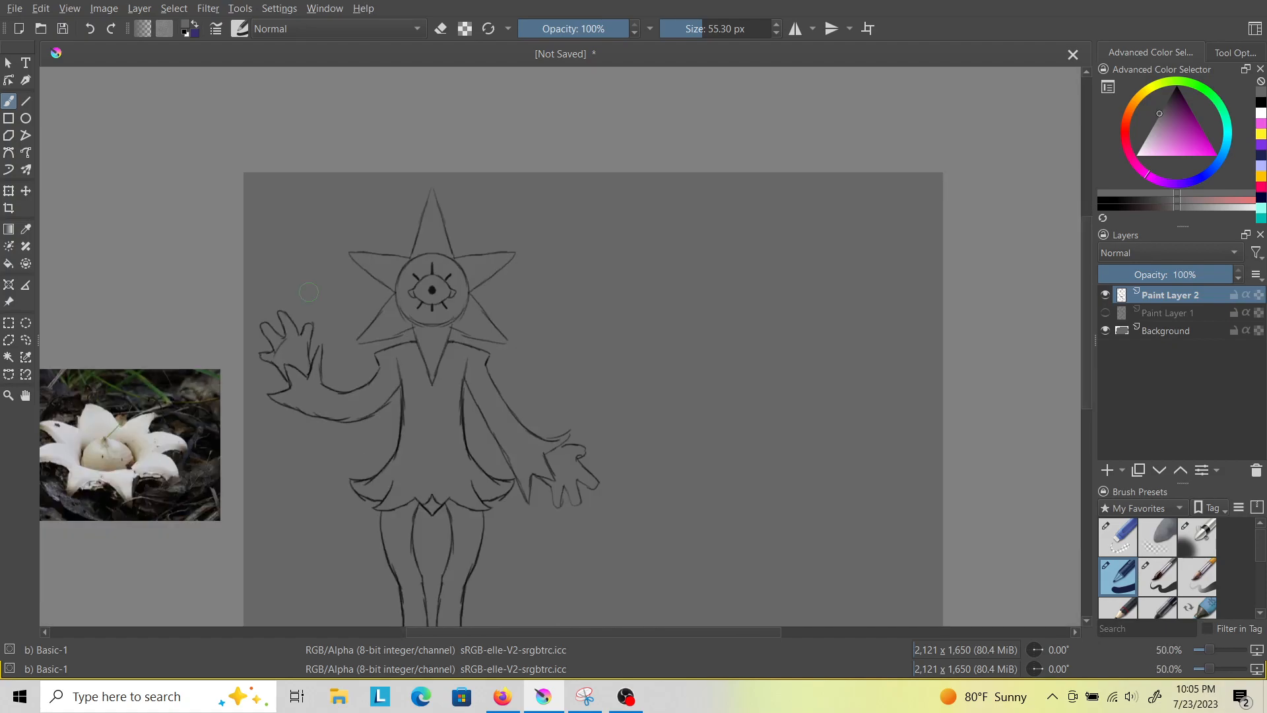
Sample the pale petal colour from the earthstar reference photo and paint a round swatch beside the character's head.
left_click(26, 229)
left_click(69, 429)
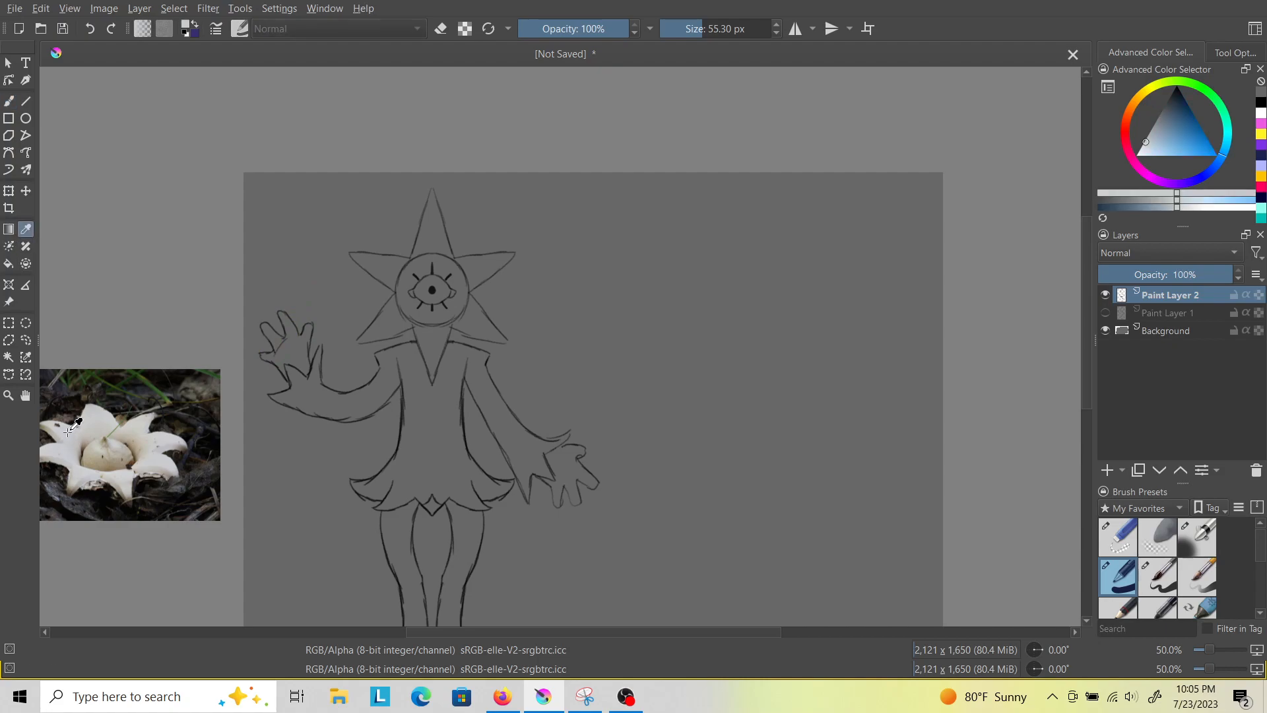
left_click(9, 100)
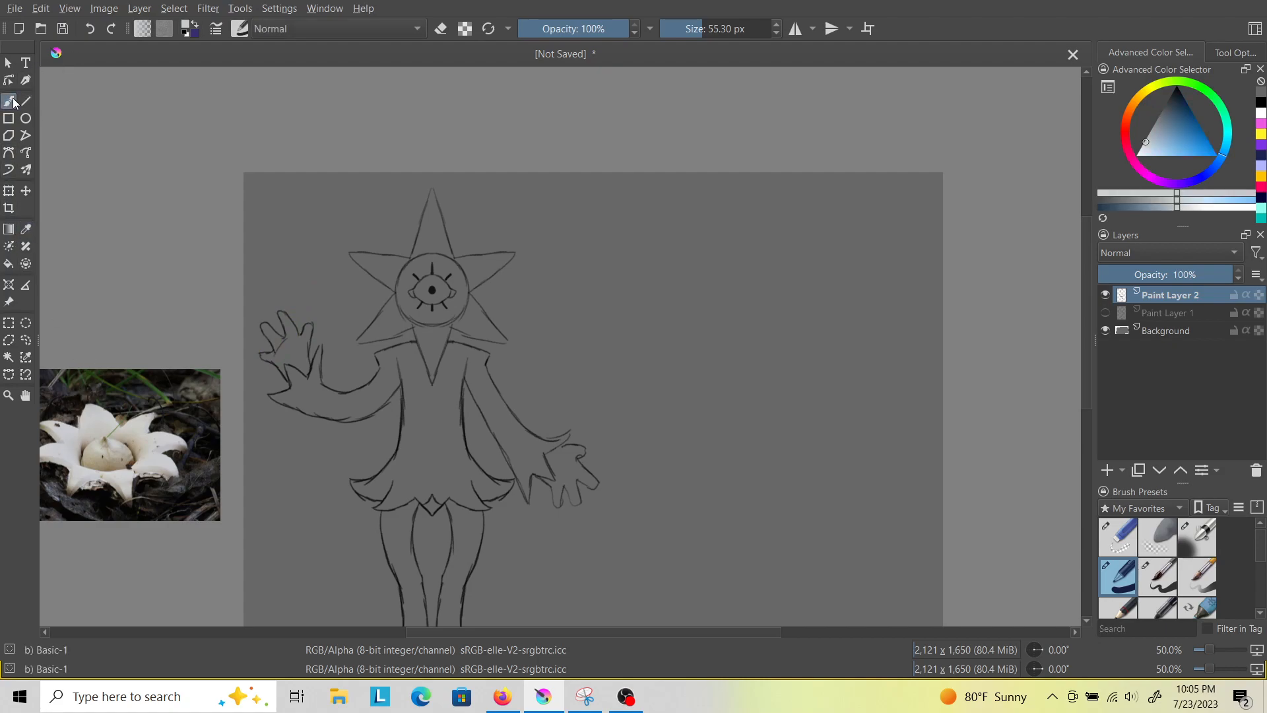
scroll(442, 326, "down", 2)
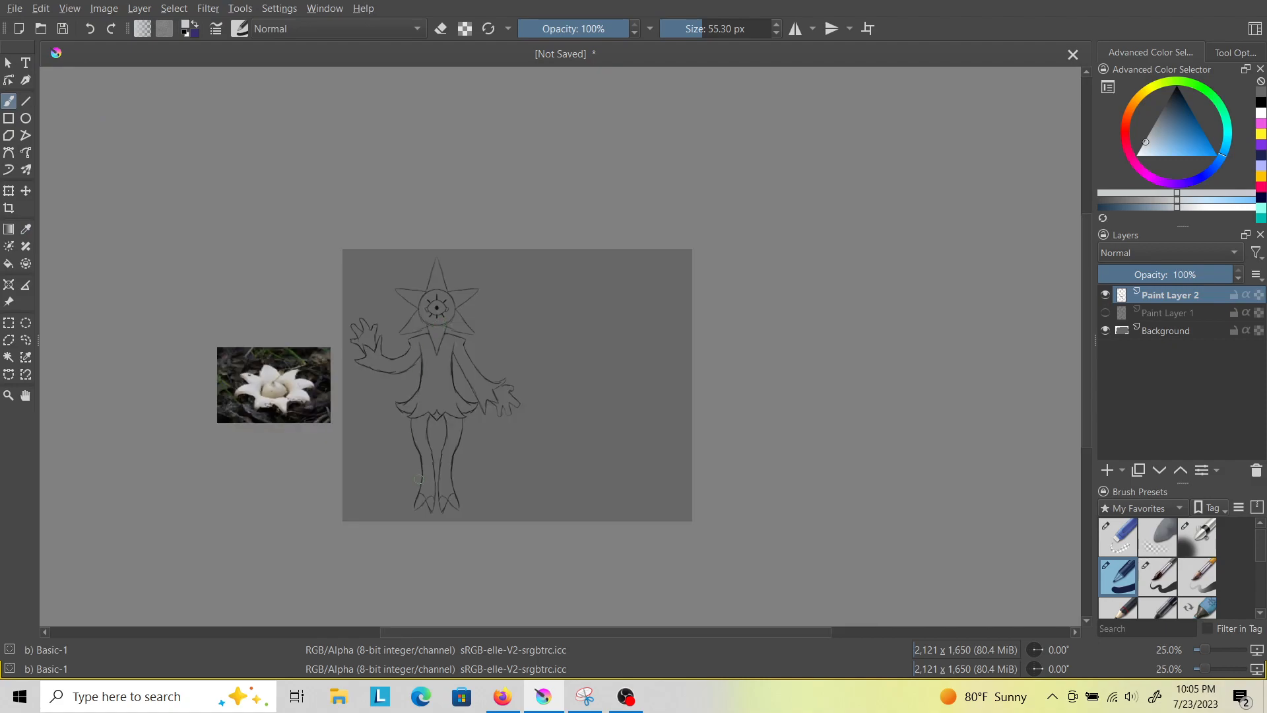
scroll(444, 297, "up", 4)
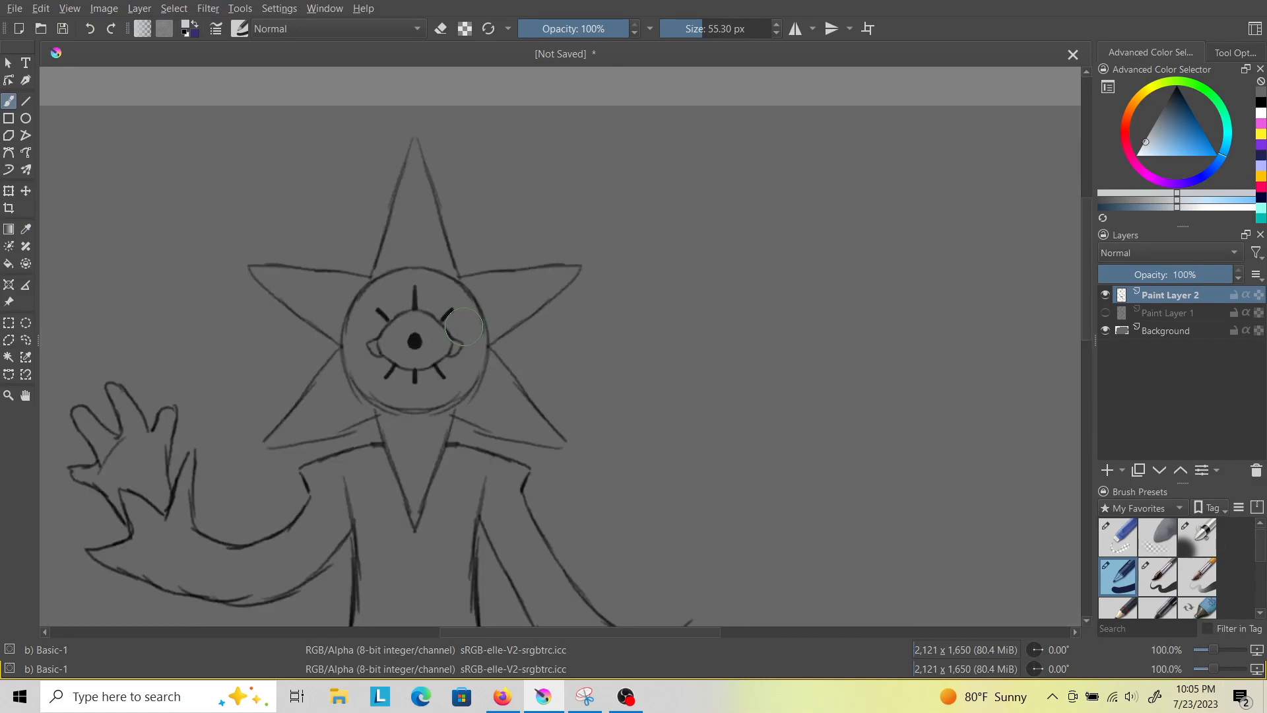
mouse_move(657, 202)
left_mouse_down()
mouse_move(665, 193)
mouse_move(683, 227)
left_mouse_up()
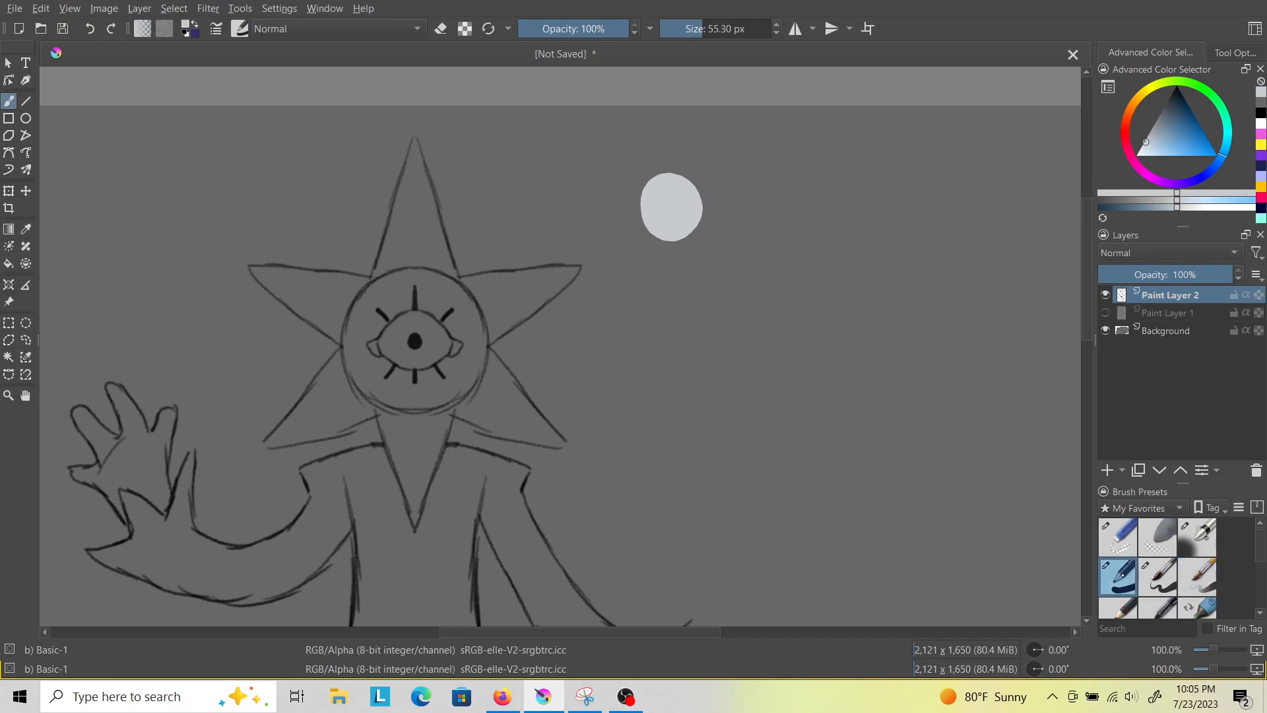
Try neighbouring basic brush presets and settle on Basic-5 Size at 8.30 px.
left_click(1187, 577)
left_click(1123, 577)
left_click(1196, 577)
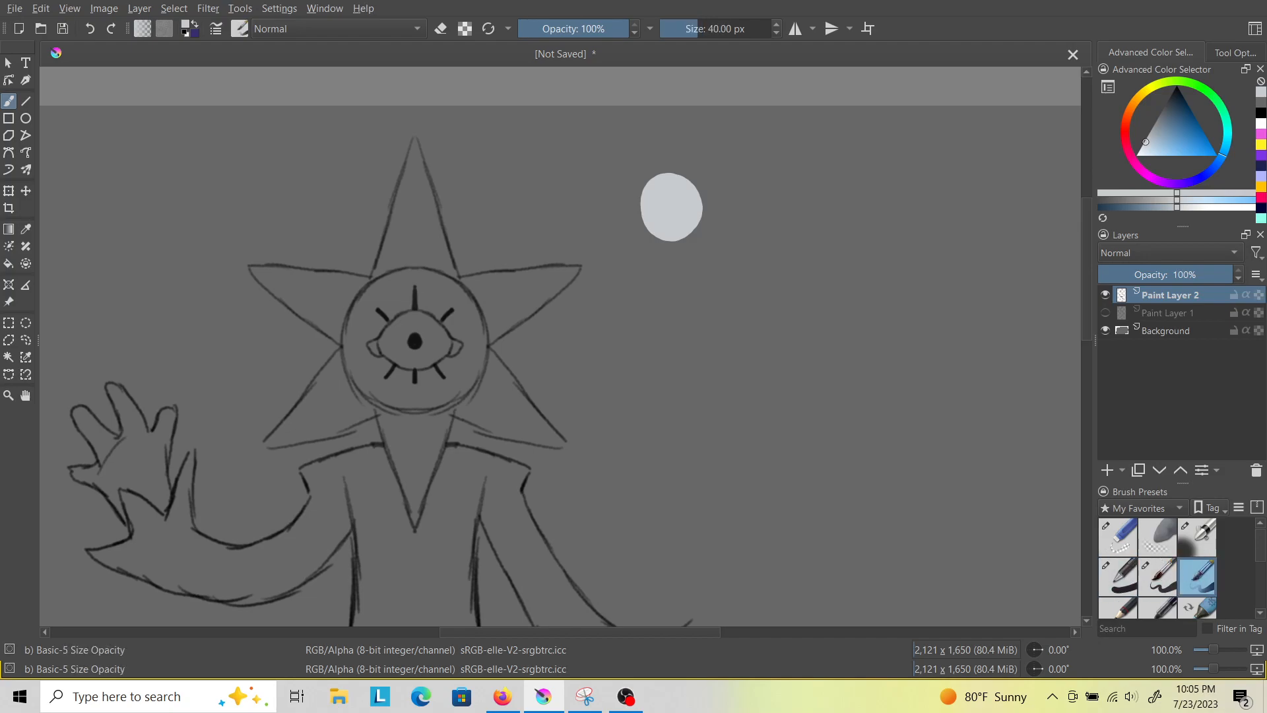
left_click(1163, 577)
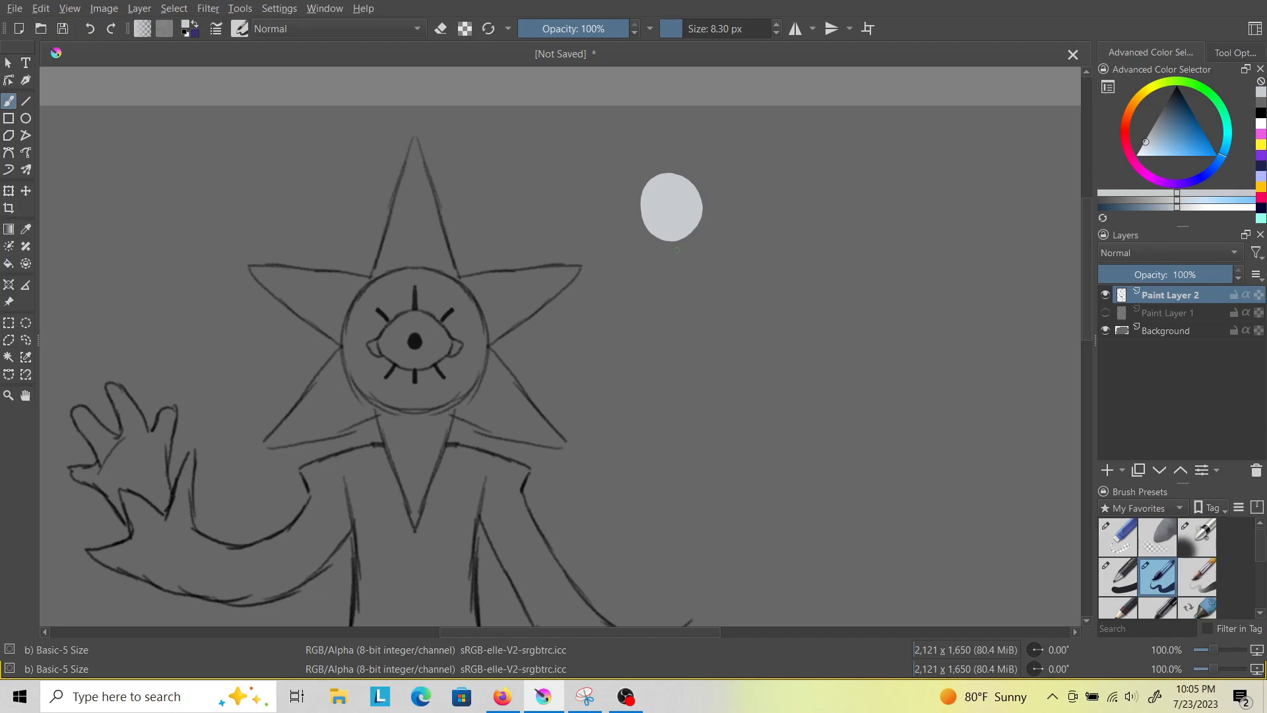
Pick a saturated blue, set the brush size to 175.18 px, and paint a round swatch below the pale petal swatch.
left_click(1222, 164)
mouse_move(1174, 149)
left_mouse_down()
mouse_move(1182, 161)
mouse_move(1190, 144)
left_mouse_up()
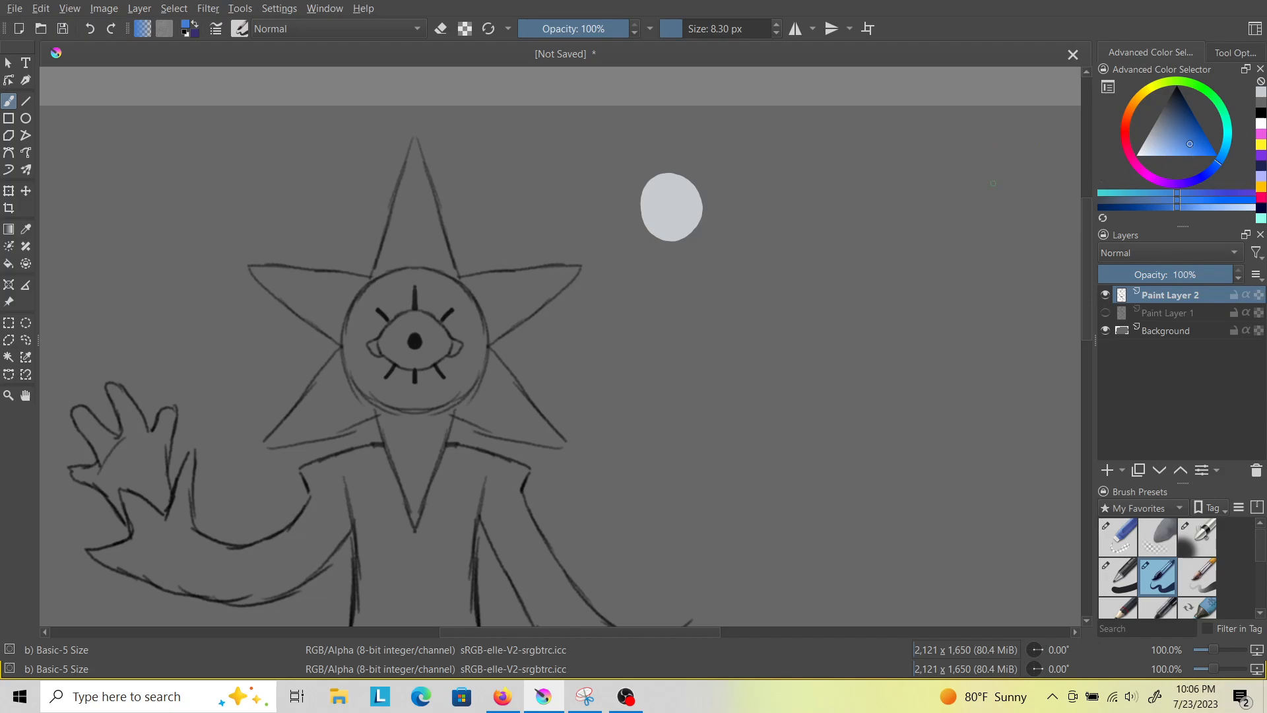
left_click(1215, 170)
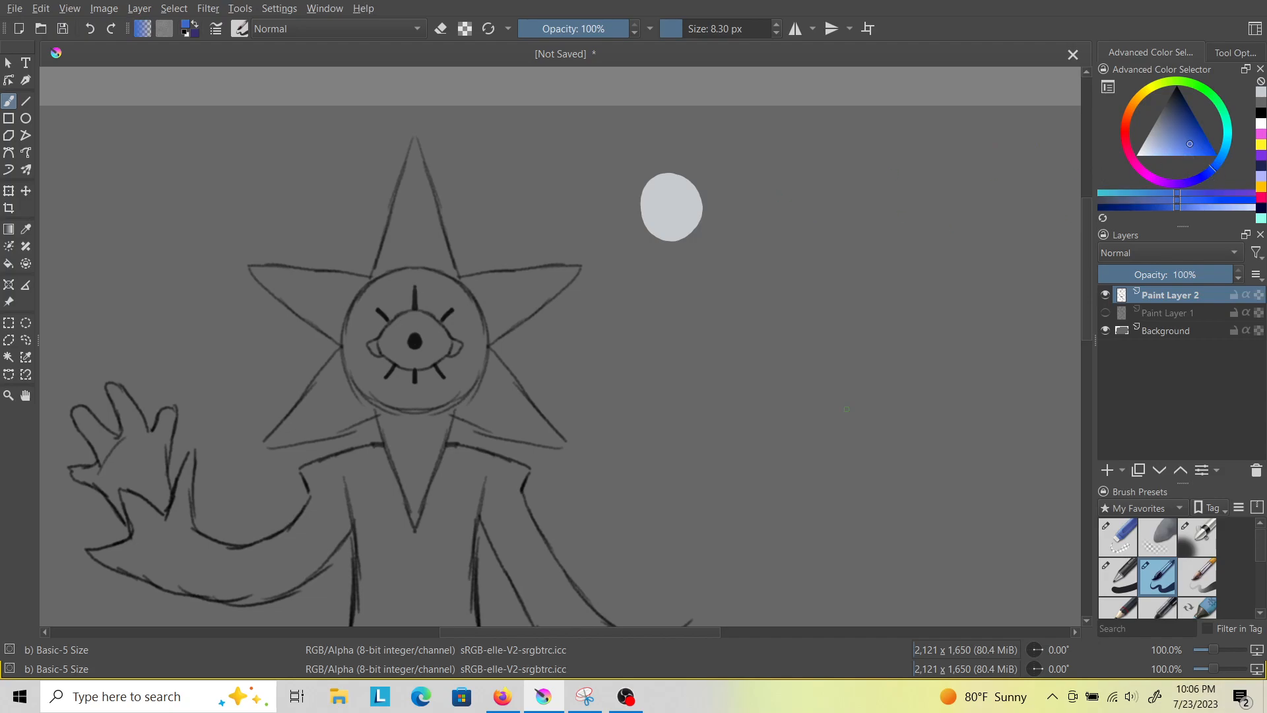
left_click_drag(707, 30, 723, 30)
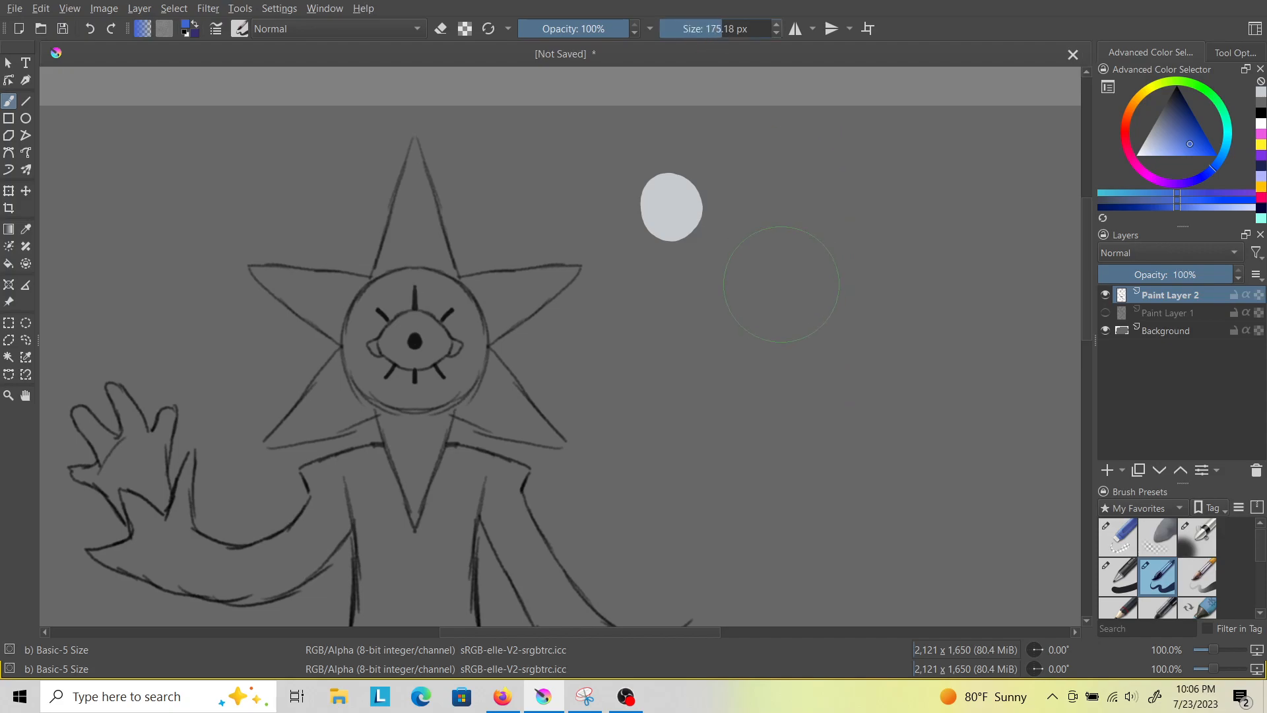
left_click_drag(730, 283, 730, 263)
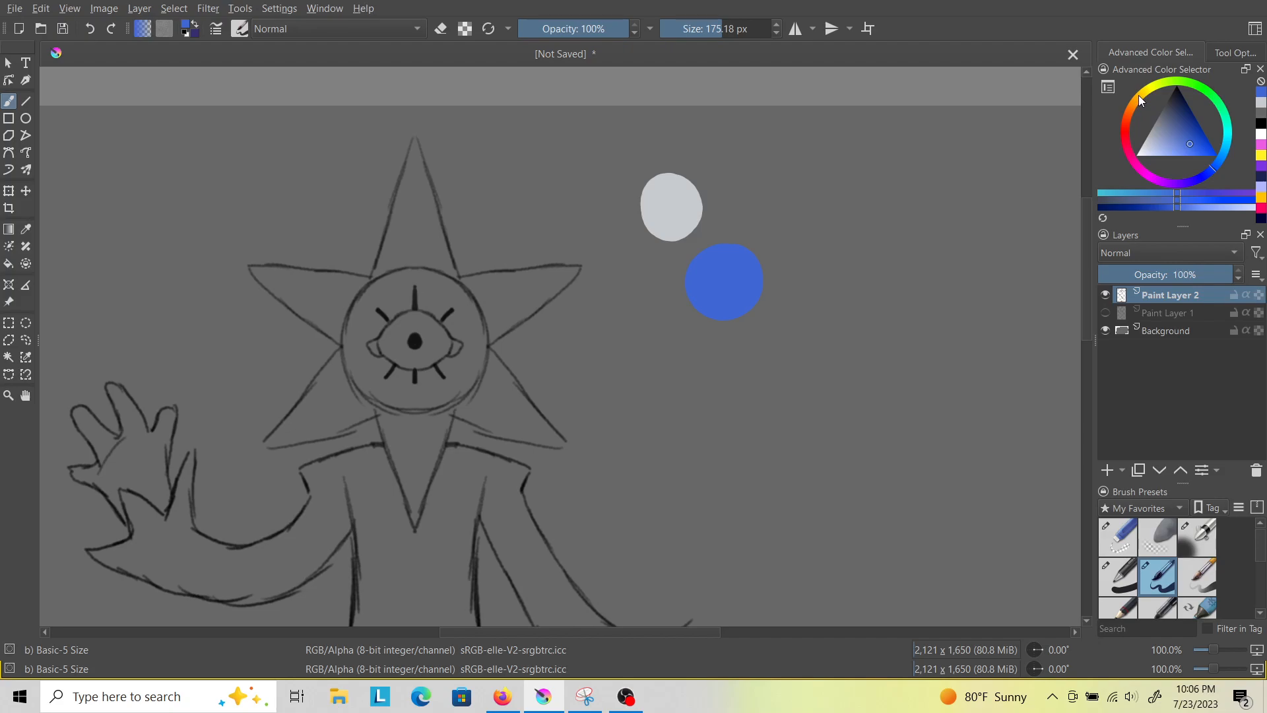
Pick a soft golden yellow and paint a round swatch beside the pale petal swatch, above the blue one.
left_click(1140, 96)
left_click(1195, 155)
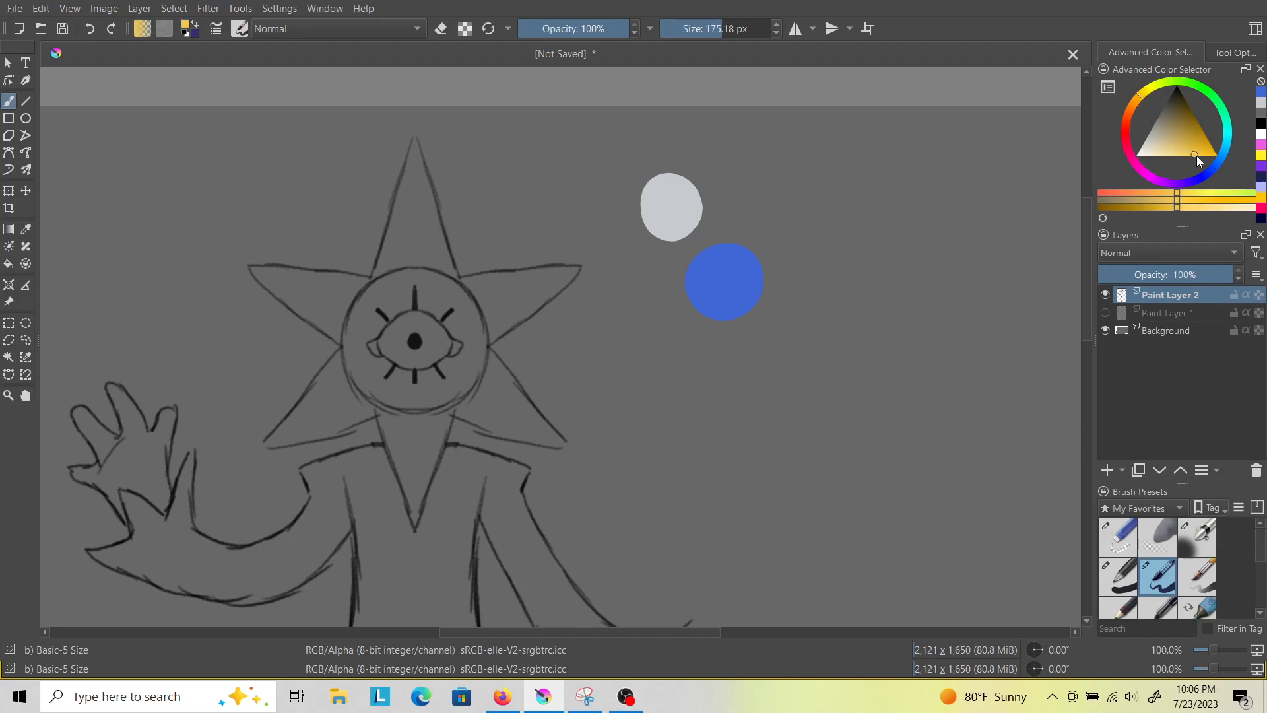
left_click_drag(1198, 156, 1179, 161)
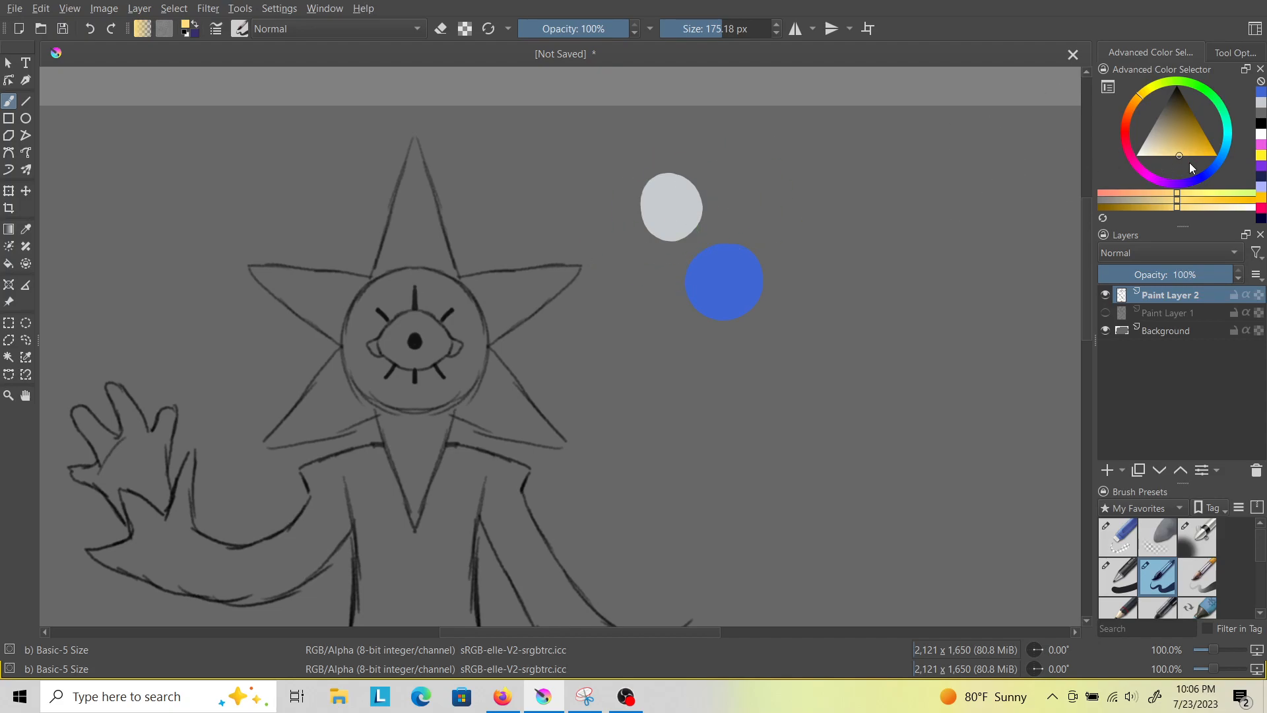
mouse_move(766, 174)
left_mouse_down()
mouse_move(759, 188)
mouse_move(776, 199)
left_mouse_up()
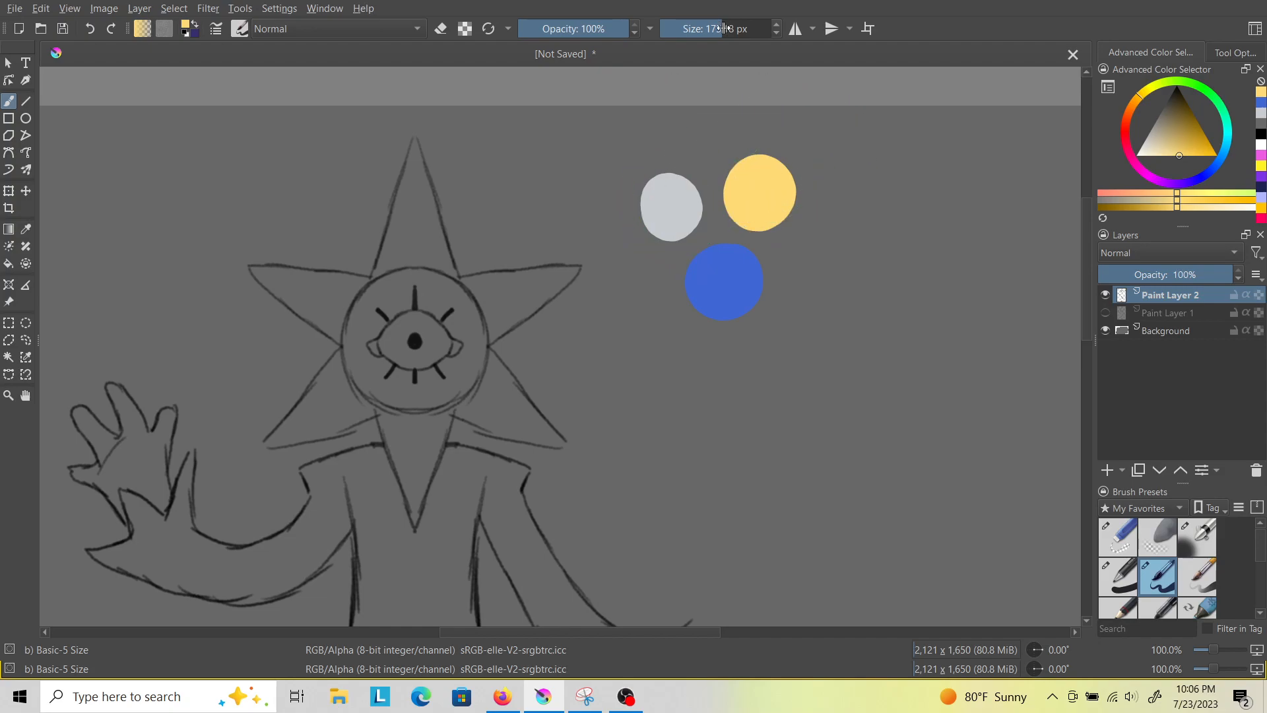
Reduce the brush size to 20.54 px and review the three palette swatches against the figure and the reference photo.
left_click_drag(704, 24, 690, 48)
scroll(709, 183, "down", 3)
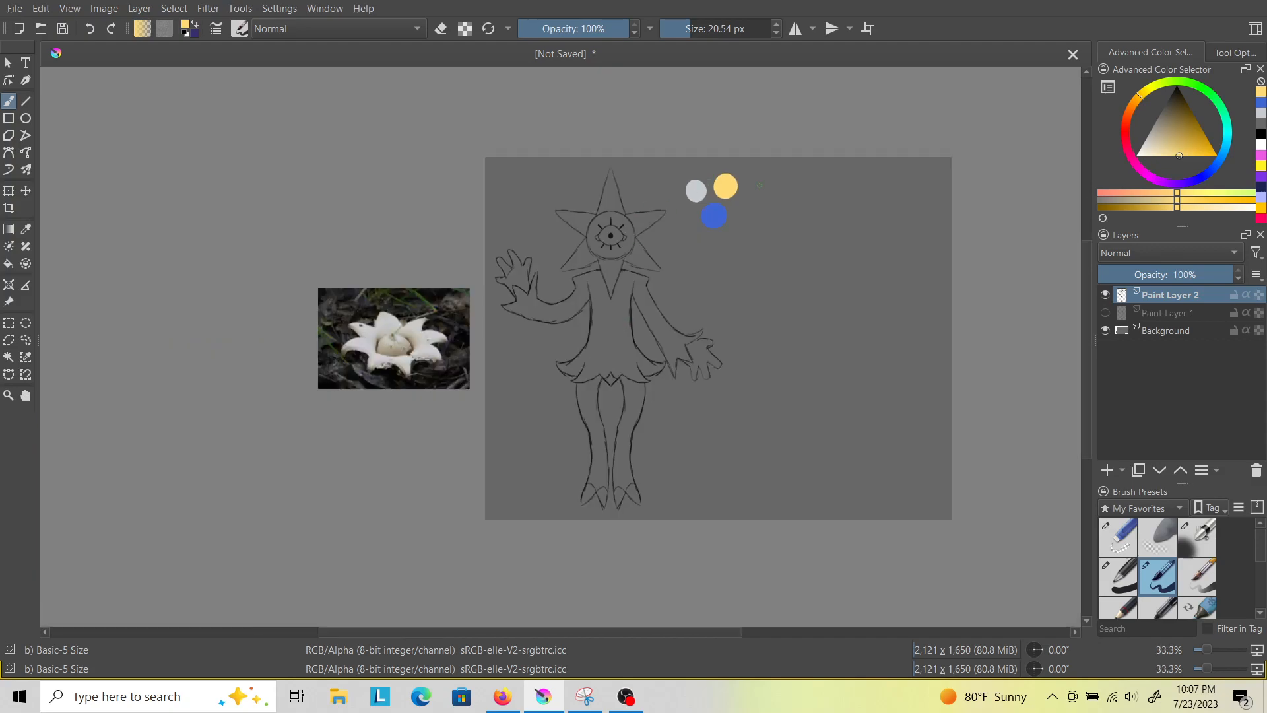
scroll(600, 239, "up", 2)
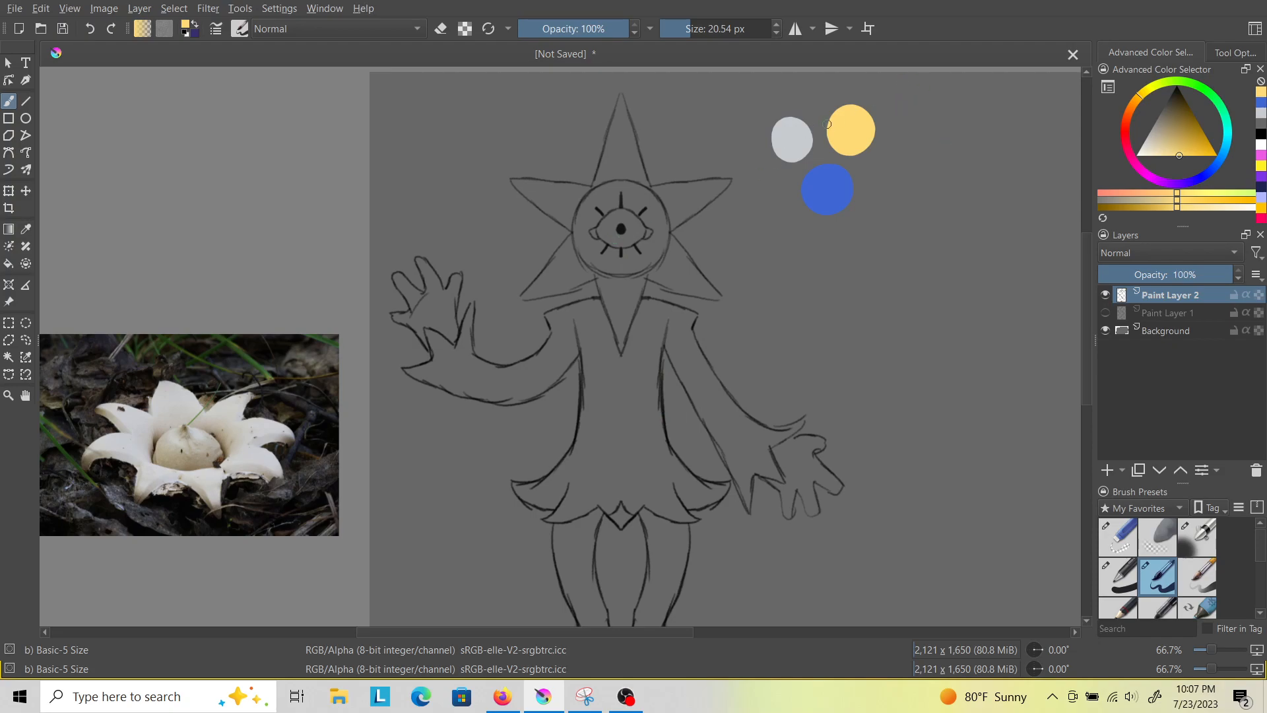
scroll(822, 126, "up", 8)
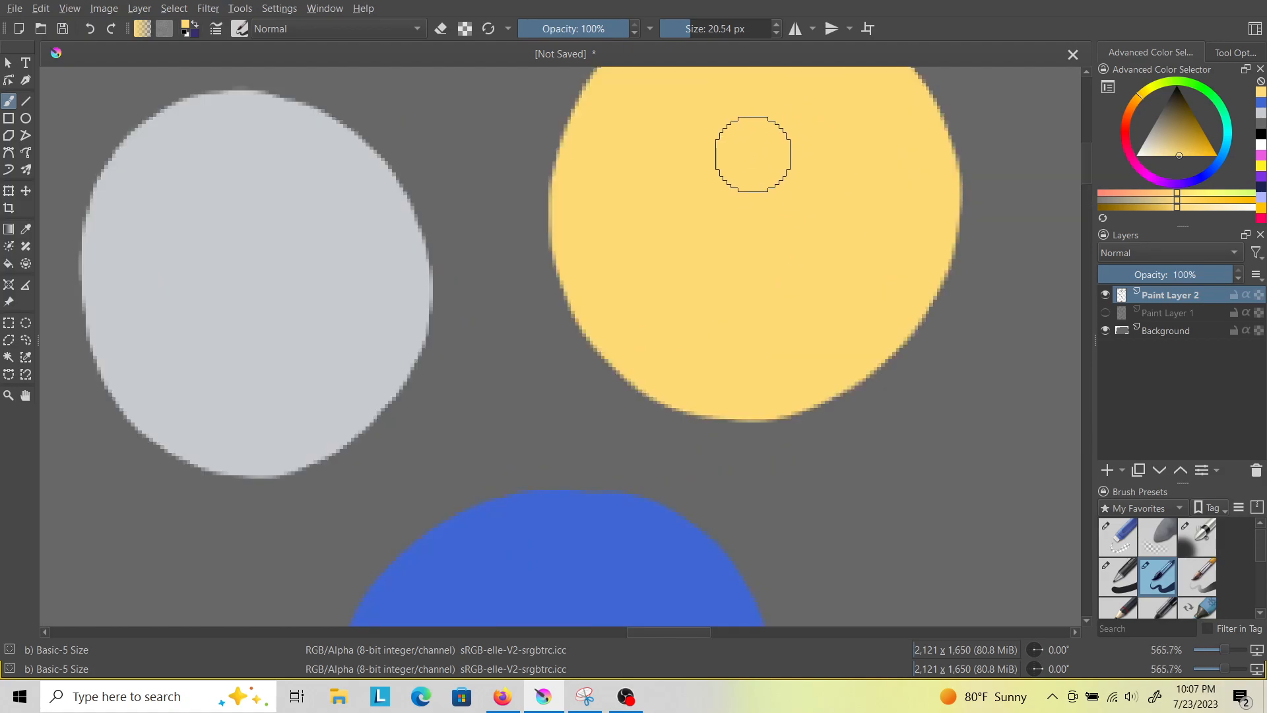
scroll(658, 256, "down", 5)
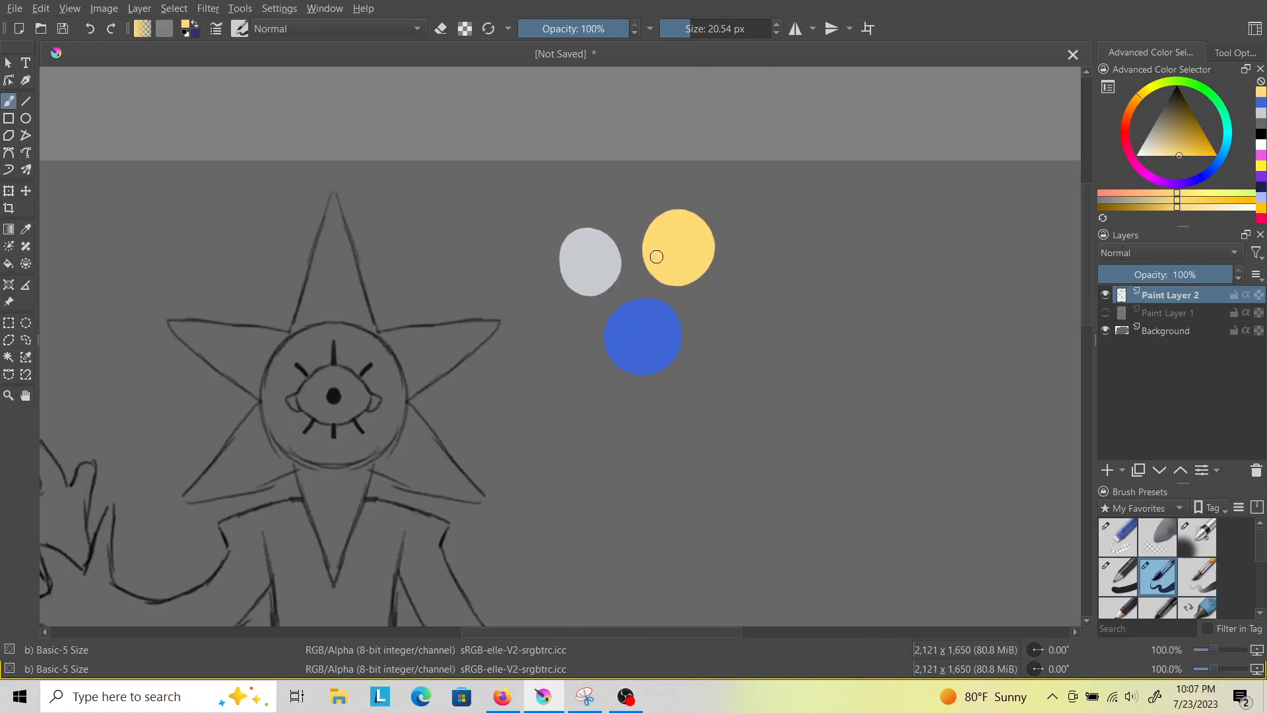
scroll(529, 225, "down", 4)
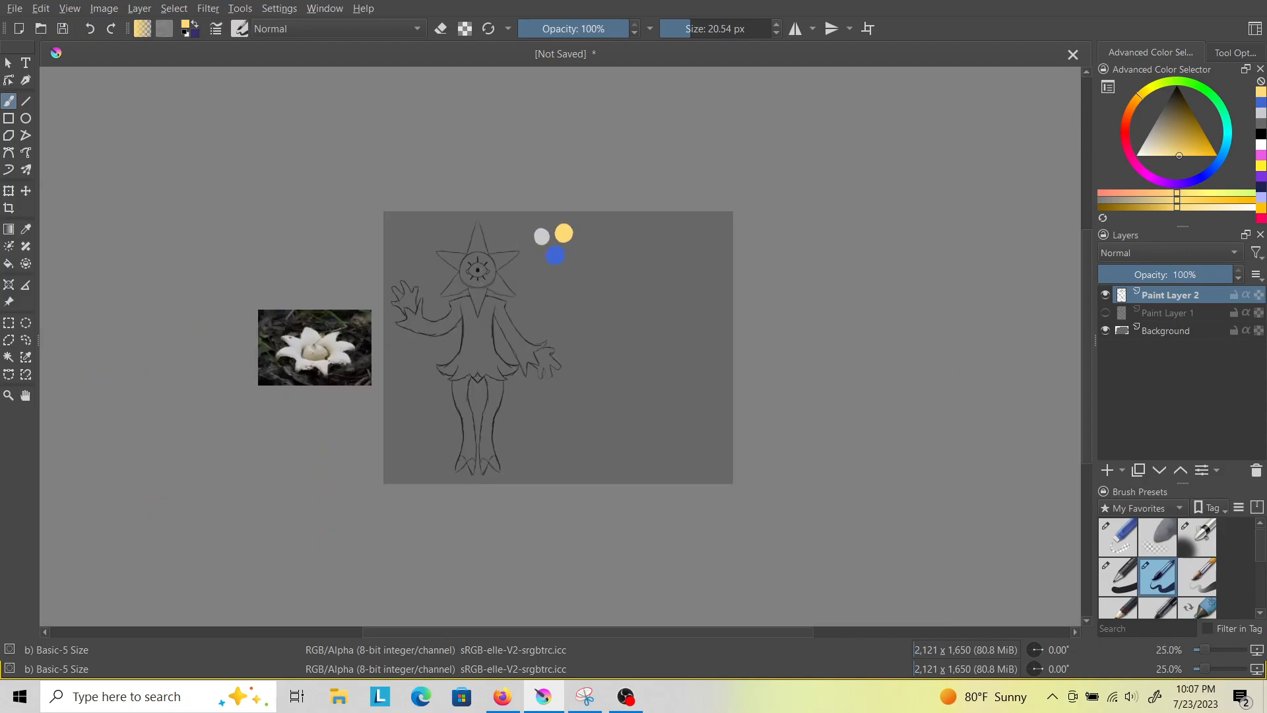
Add a new paint layer above the sketch and lower Paint Layer 2's opacity to 25%.
left_click(1108, 471)
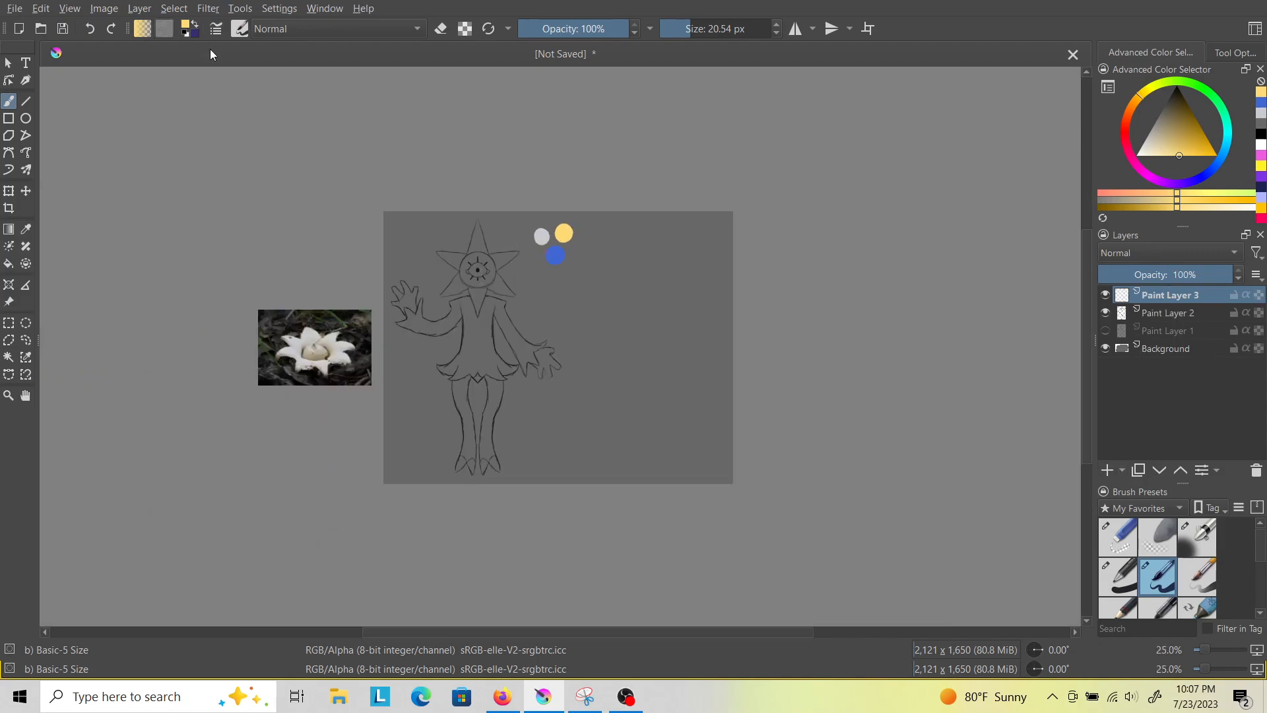
left_click(1167, 310)
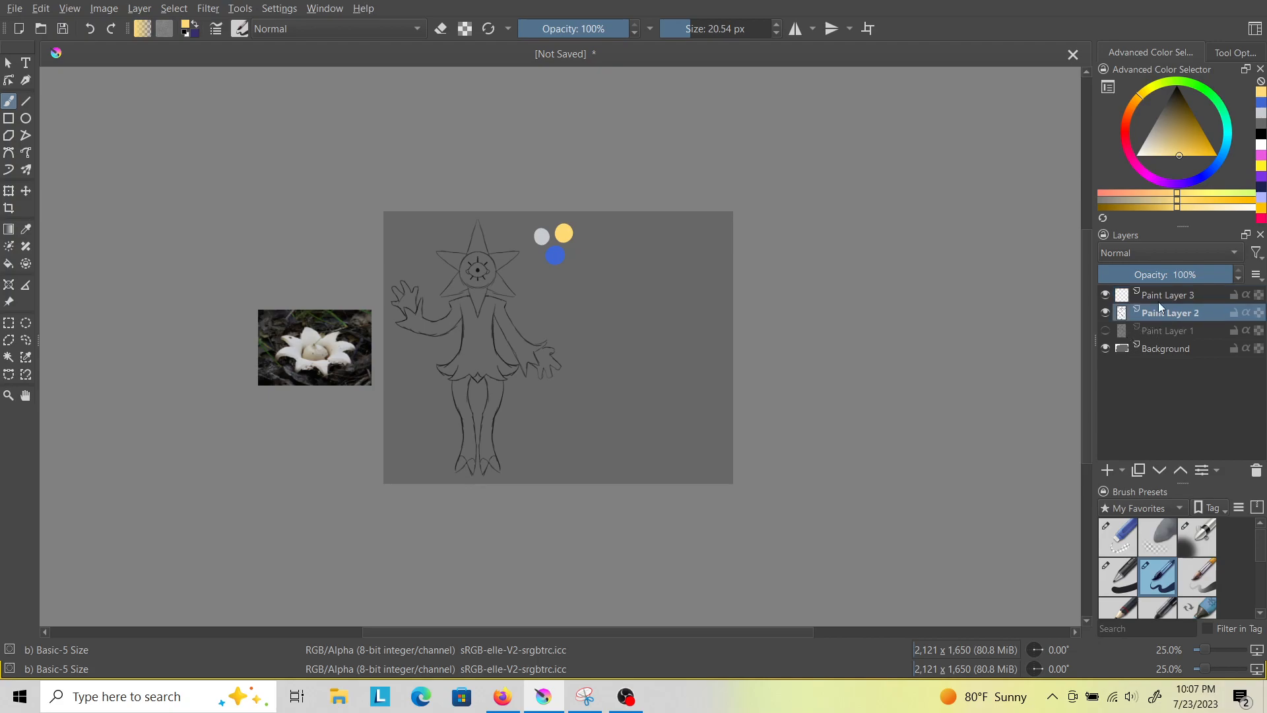
left_click(1133, 269)
left_click_drag(1133, 269, 1242, 274)
left_click(1127, 272)
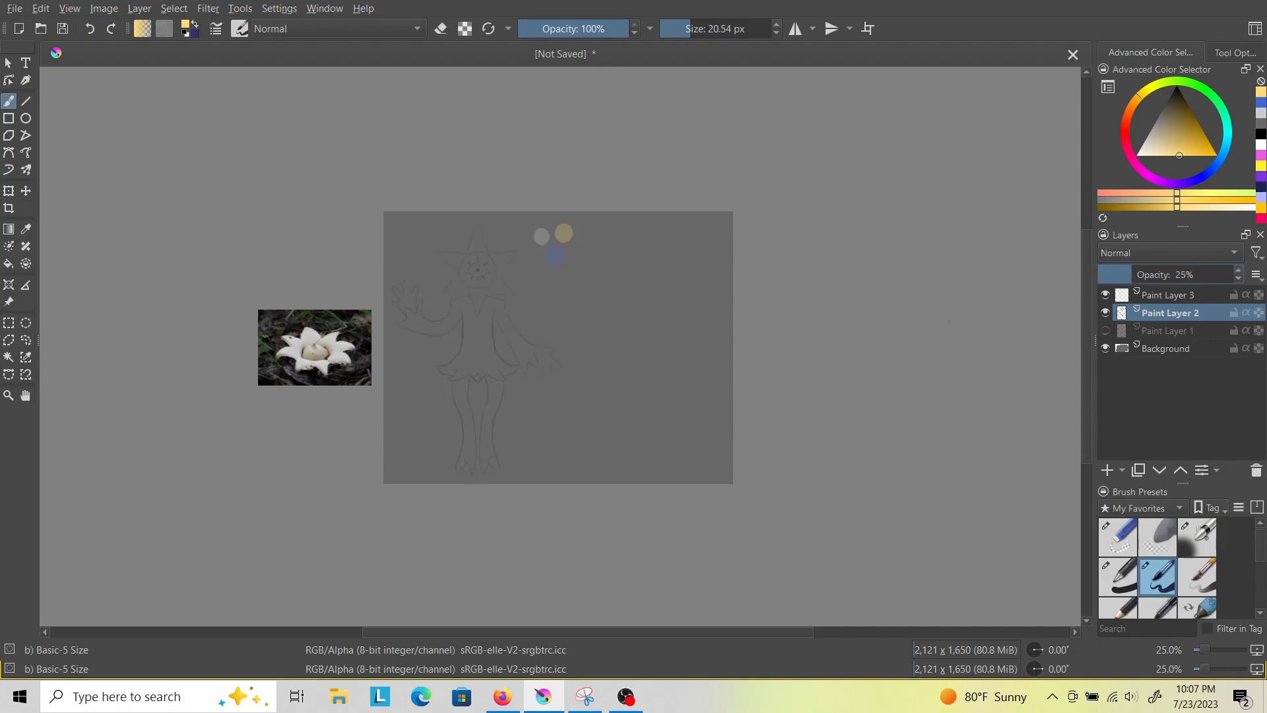
Pick a very dark purple as the painting colour.
scroll(526, 284, "up", 3)
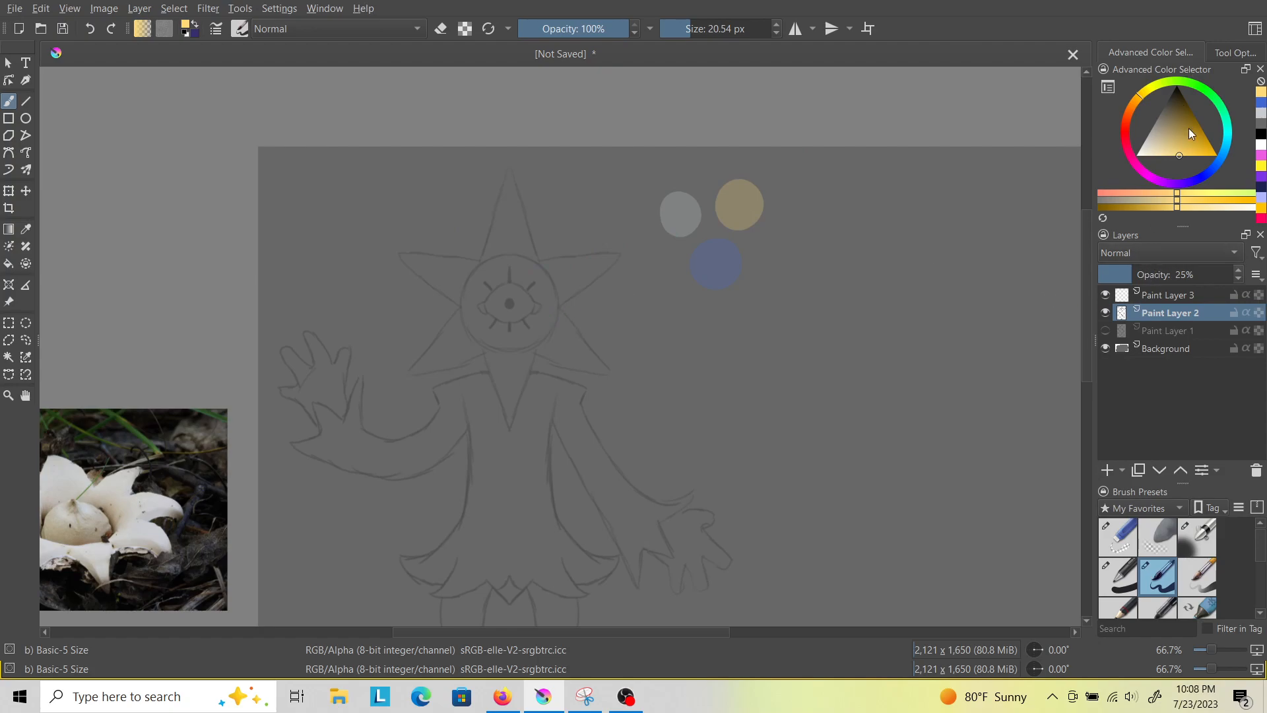
left_click(1179, 183)
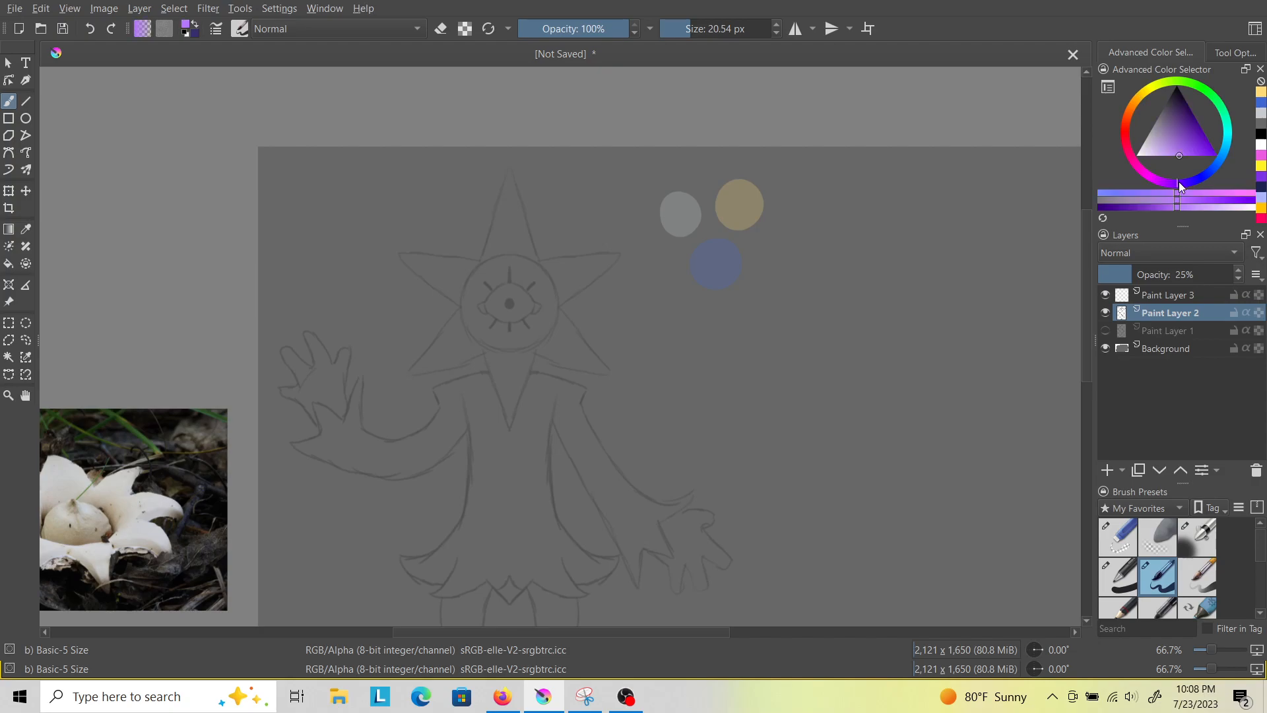
left_click(1183, 104)
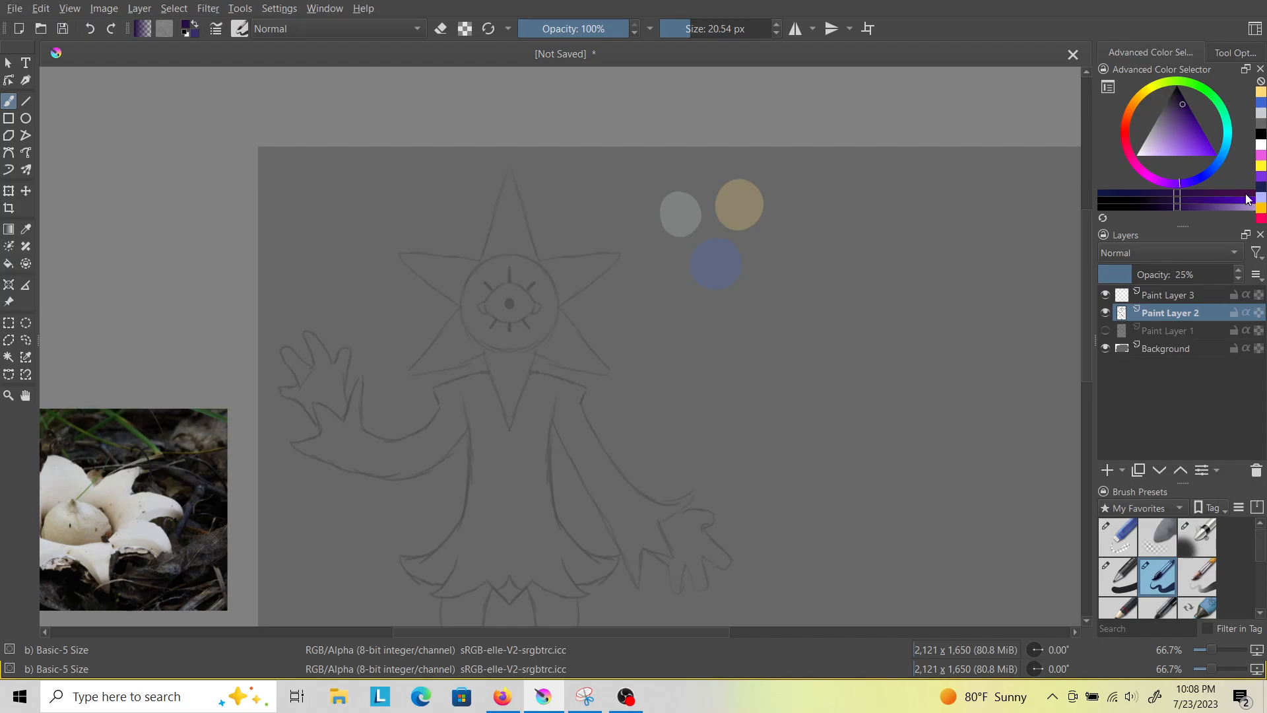
Undo a trial stroke made on the sketch layer at the top spike's tip, and make Paint Layer 3 active.
scroll(679, 195, "down", 2)
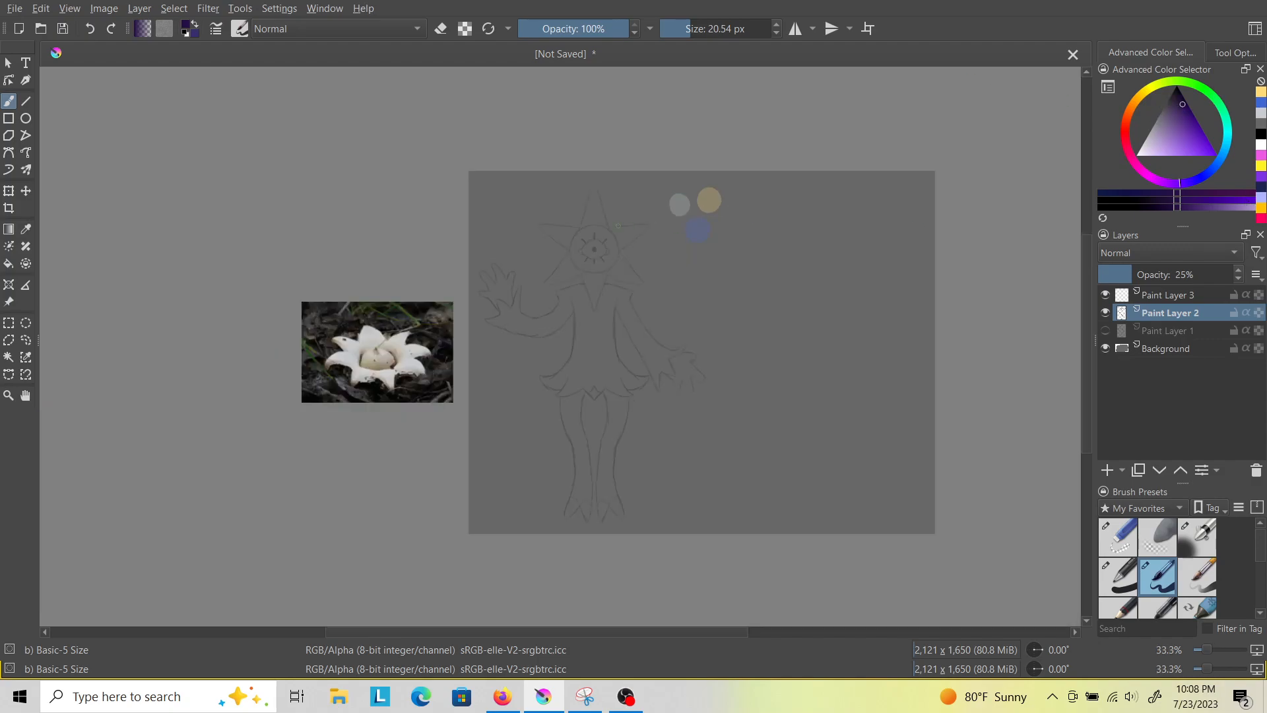
scroll(630, 226, "up", 3)
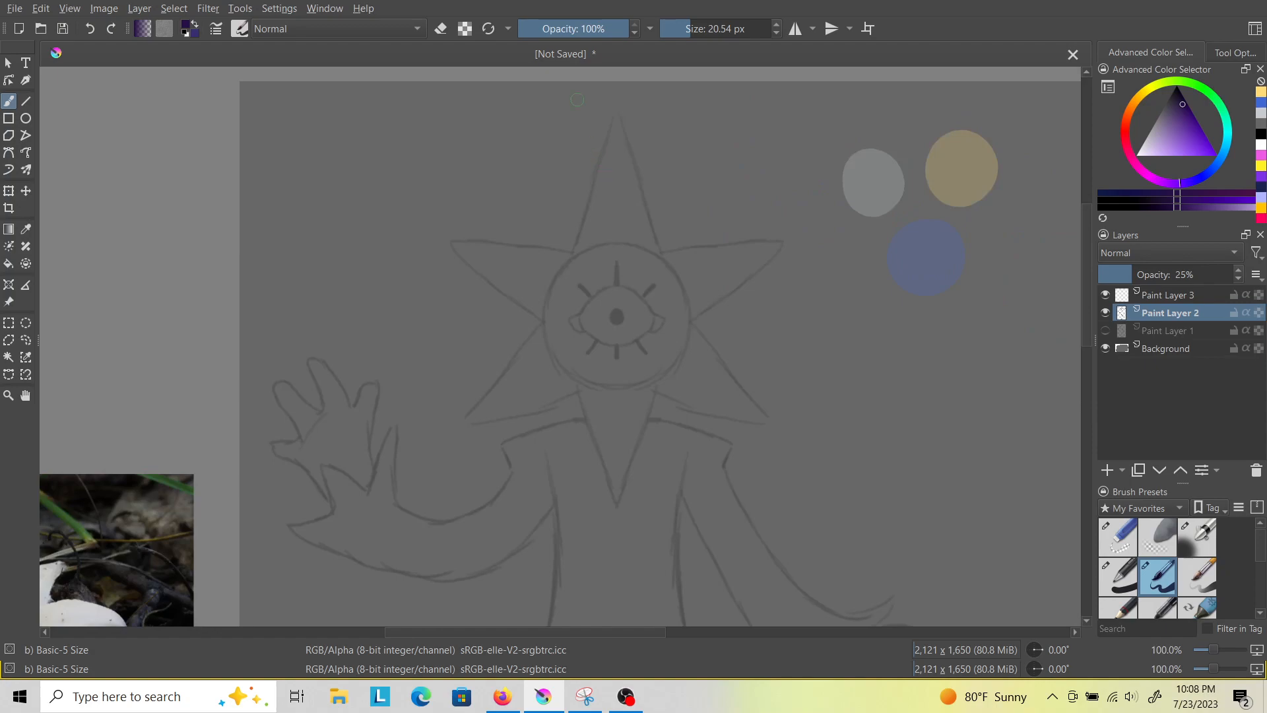
scroll(578, 100, "up", 1)
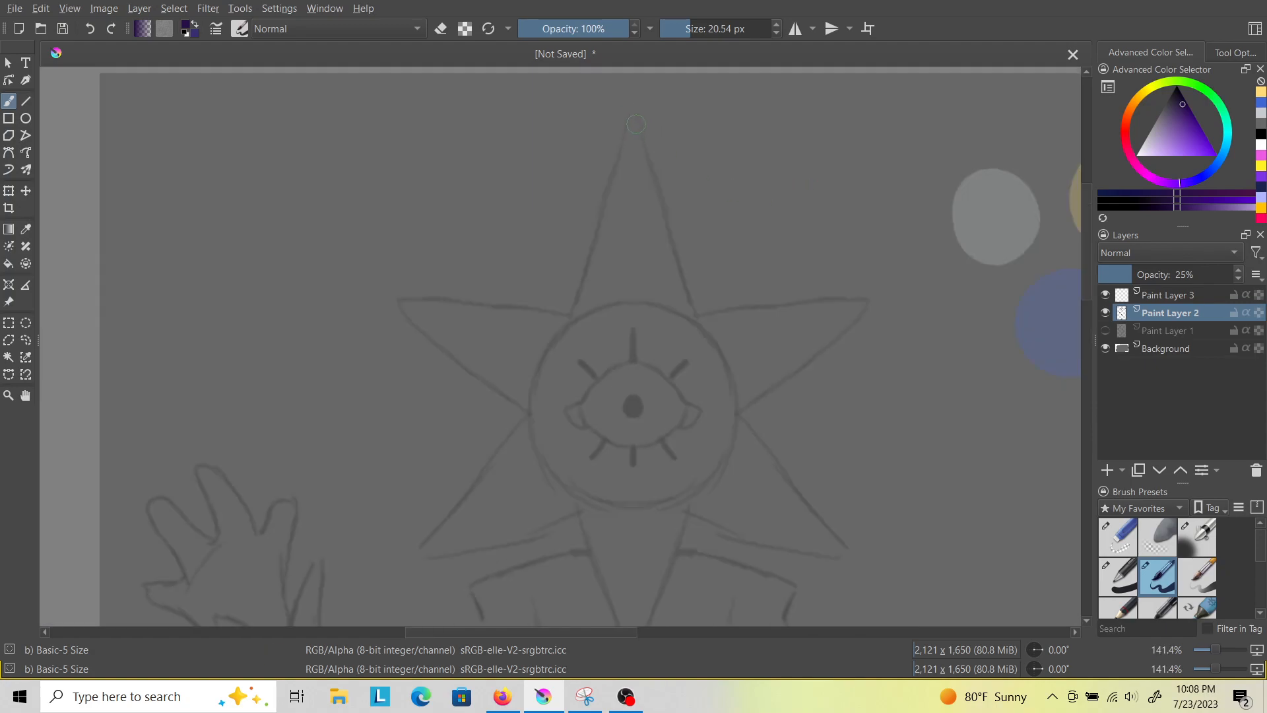
left_click_drag(630, 118, 621, 138)
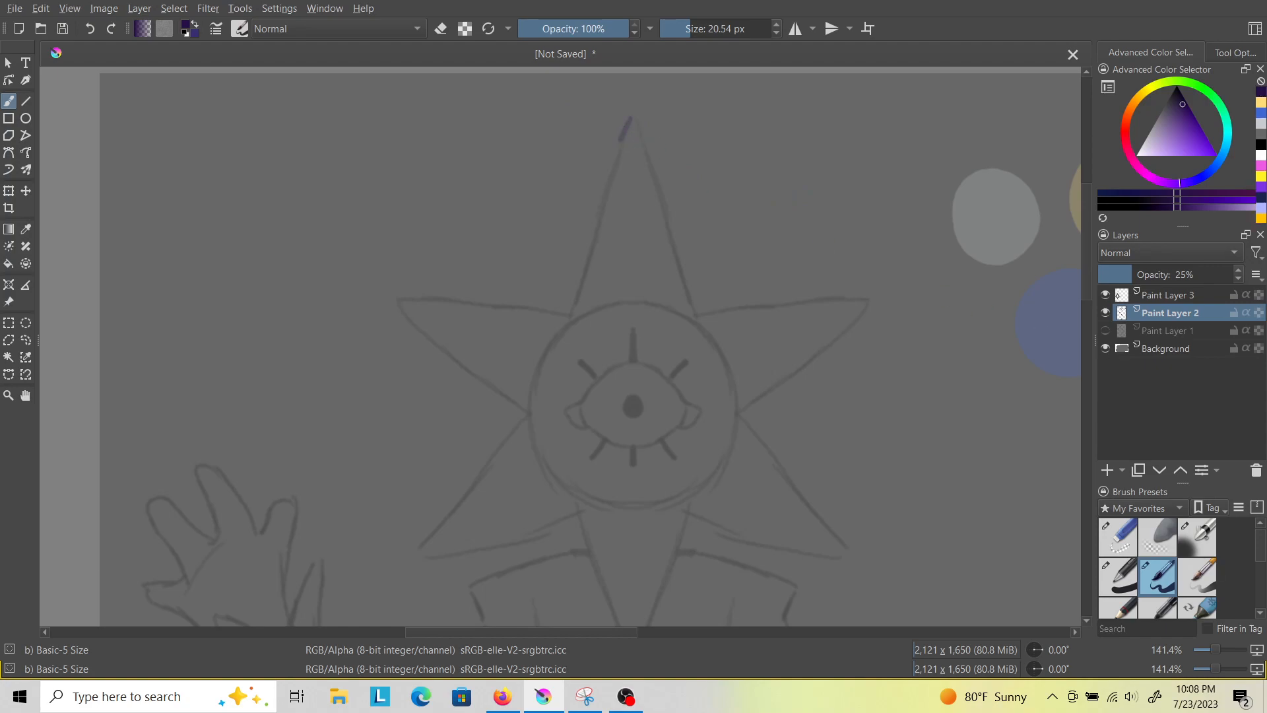
key("ctrl+z")
left_click(1200, 295)
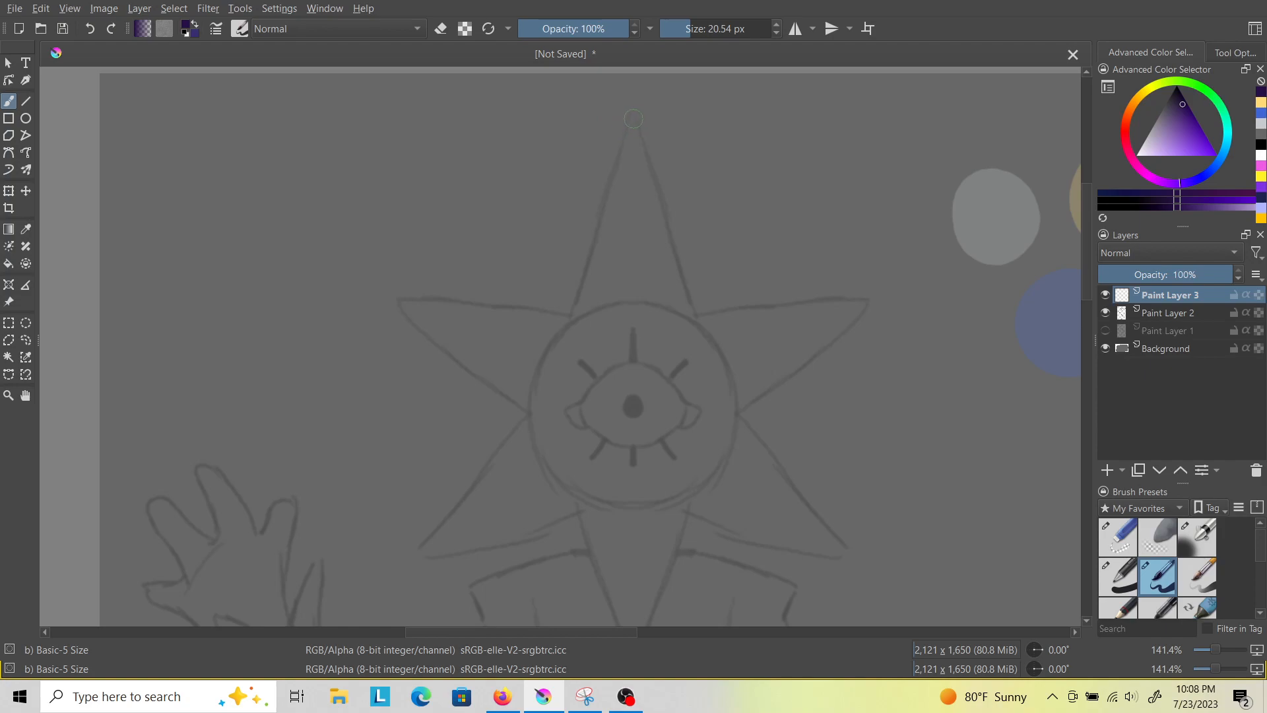
left_click_drag(629, 117, 575, 277)
key("ctrl+z")
mouse_move(631, 120)
left_mouse_down()
mouse_move(569, 312)
mouse_move(400, 308)
left_mouse_up()
key("ctrl+z")
Switch to the Dry Bristles brush preset at 10.69 px.
scroll(1158, 567, "down", 3)
left_click(1123, 527)
left_click(1198, 529)
left_click(1158, 528)
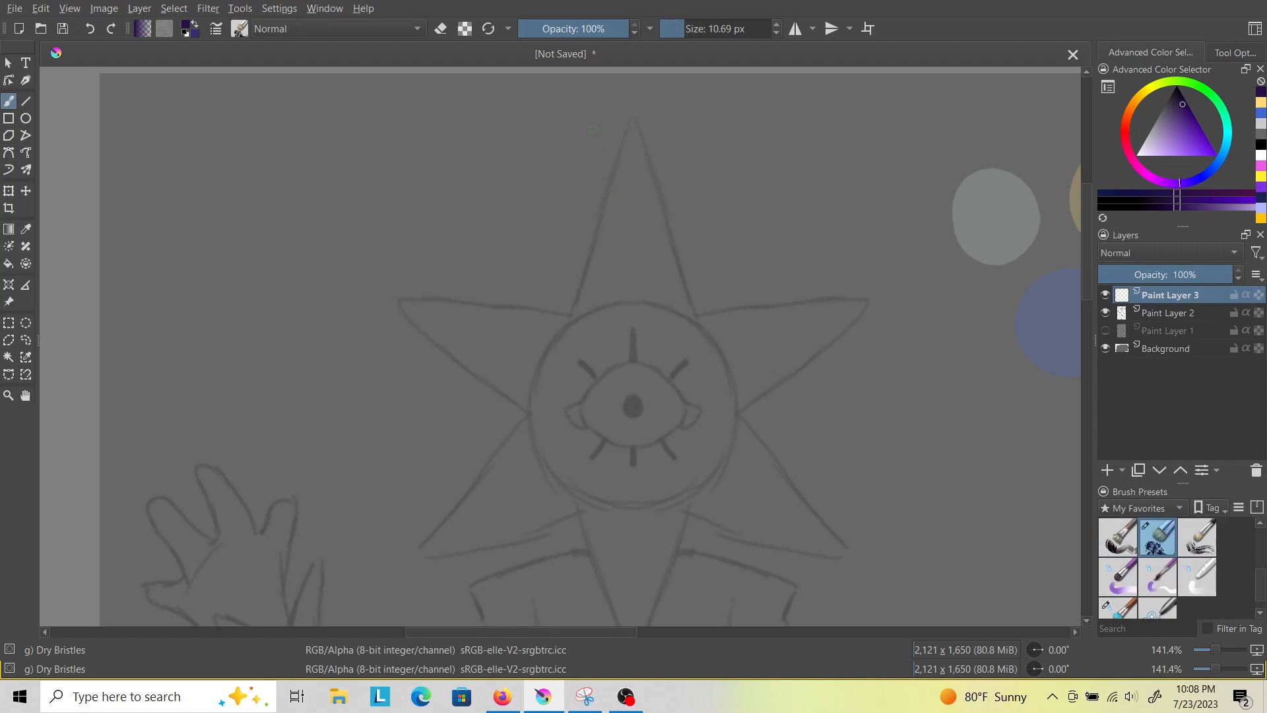
Outline the left edge of the head's top spike and the whole upper-left spike in dark purple over the faded sketch.
left_click_drag(631, 117, 608, 215)
left_click_drag(623, 149, 594, 260)
mouse_move(608, 212)
left_mouse_down()
mouse_move(579, 316)
mouse_move(590, 273)
mouse_move(579, 303)
left_mouse_up()
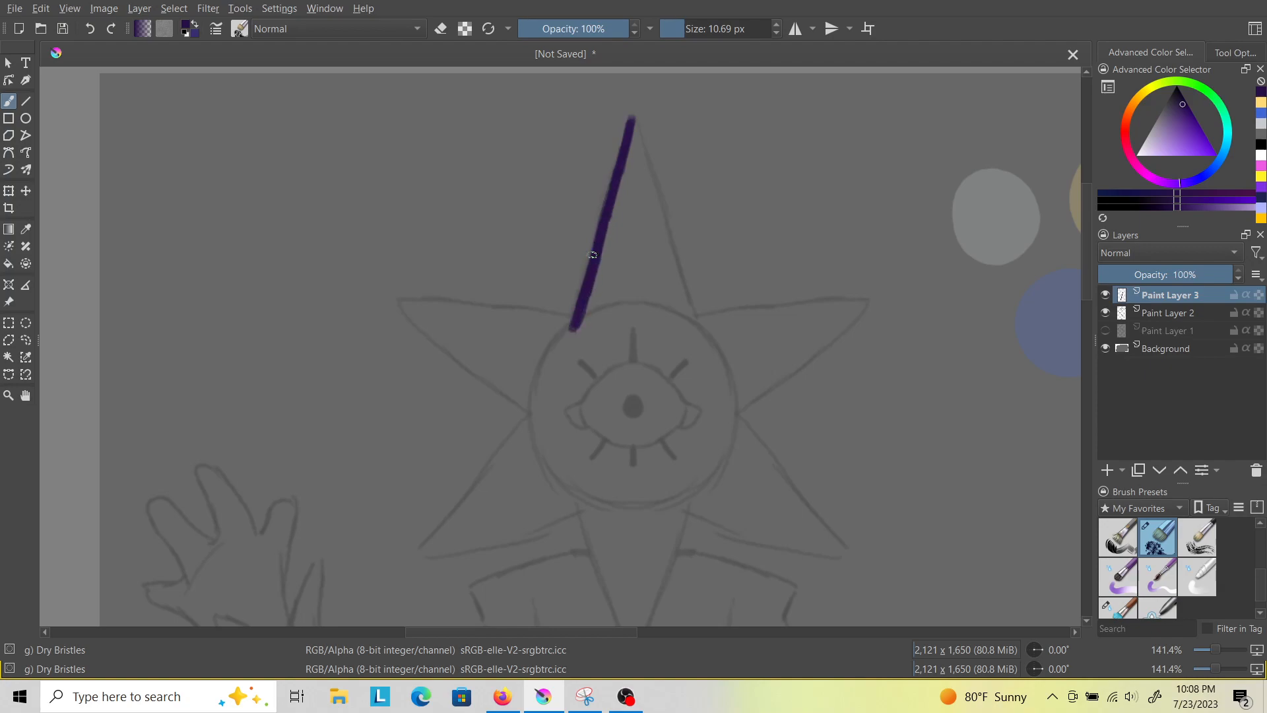
mouse_move(400, 301)
left_mouse_down()
mouse_move(571, 315)
mouse_move(398, 305)
mouse_move(439, 333)
mouse_move(398, 300)
mouse_move(464, 356)
mouse_move(397, 297)
mouse_move(504, 384)
left_mouse_up()
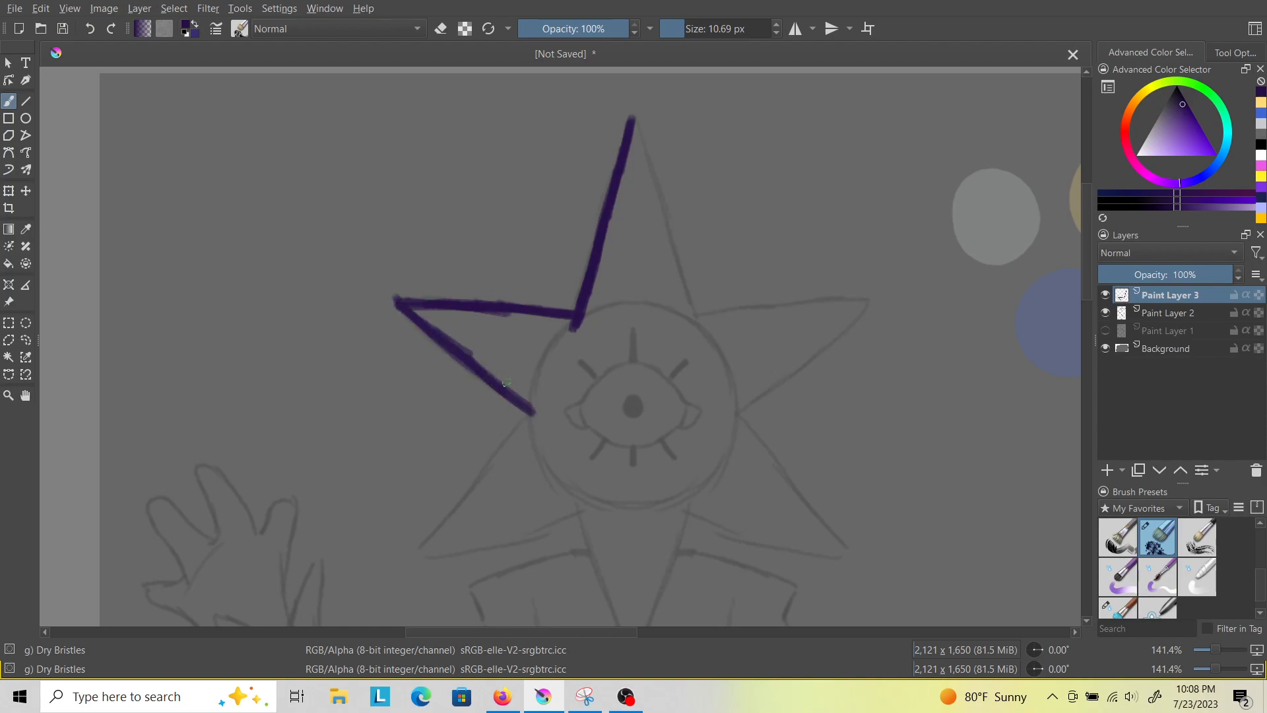
Outline the head's lower-left and lower-right spikes in dark purple, with short edges leading down to the collar.
scroll(1070, 290, "down", 5)
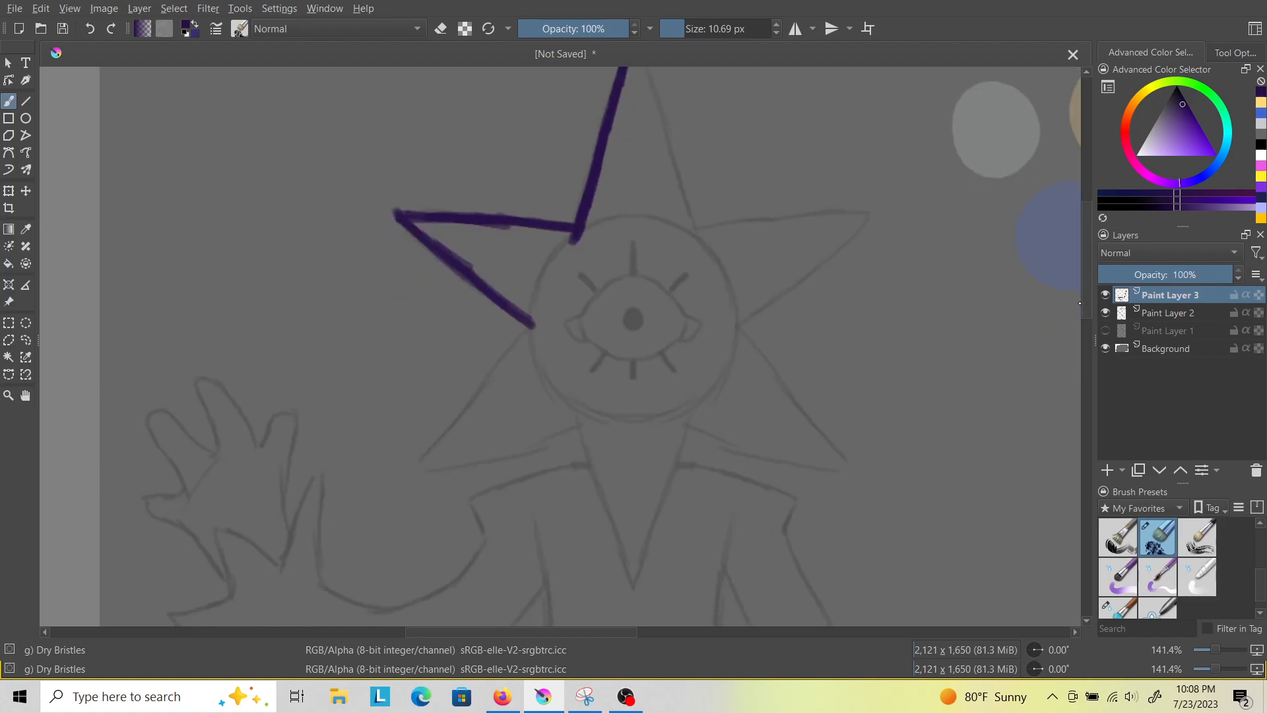
left_click_drag(531, 198, 470, 278)
mouse_move(501, 236)
left_mouse_down()
mouse_move(422, 344)
mouse_move(558, 308)
mouse_move(541, 313)
mouse_move(586, 338)
mouse_move(584, 317)
left_mouse_up()
mouse_move(689, 302)
left_mouse_down()
mouse_move(679, 342)
mouse_move(685, 317)
mouse_move(809, 338)
mouse_move(731, 312)
mouse_move(842, 345)
mouse_move(818, 340)
left_mouse_up()
mouse_move(743, 203)
left_mouse_down()
mouse_move(840, 336)
mouse_move(818, 311)
left_mouse_up()
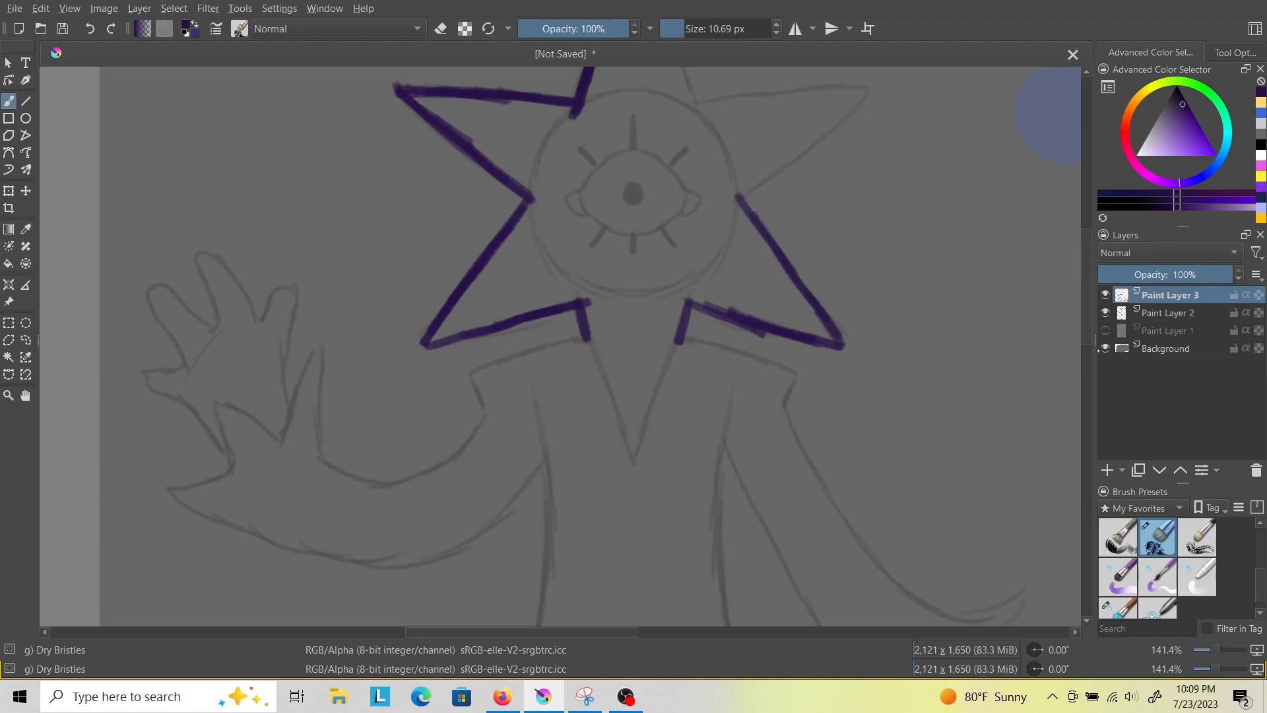
Complete the star-shaped head outline by tracing the top spike's right edge and the upper-right spike.
scroll(818, 311, "up", 3)
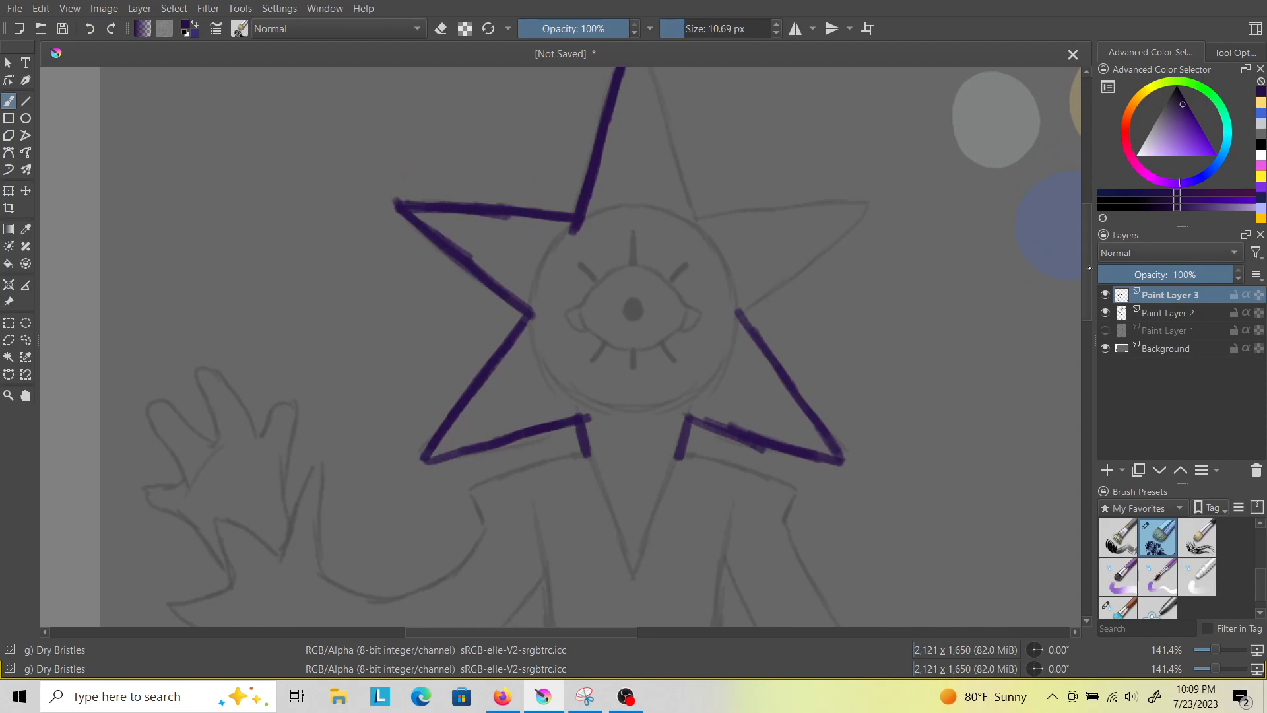
scroll(818, 311, "up", 3)
left_click_drag(634, 156, 673, 298)
mouse_move(659, 241)
left_mouse_down()
mouse_move(692, 351)
mouse_move(687, 325)
mouse_move(730, 340)
mouse_move(690, 347)
mouse_move(832, 334)
mouse_move(793, 337)
mouse_move(861, 334)
mouse_move(858, 347)
mouse_move(865, 334)
mouse_move(742, 441)
left_mouse_up()
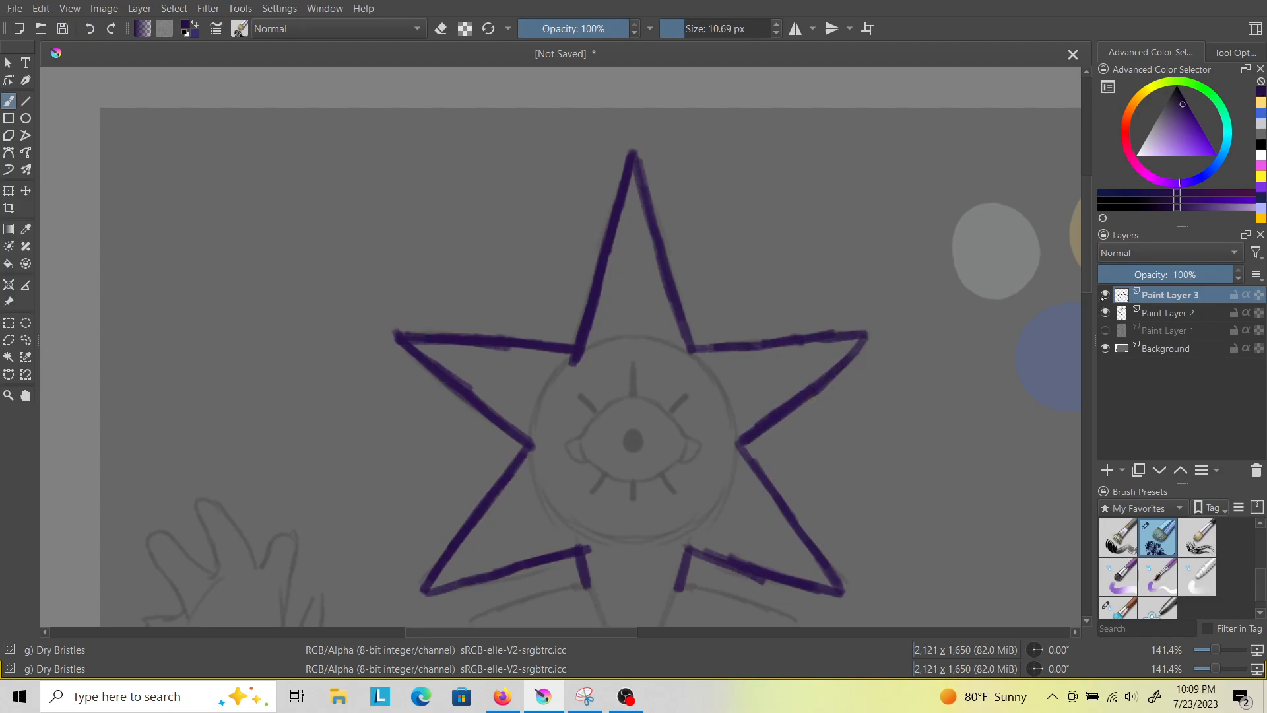
Trace both sides of the torso down to the flared outer tips of the skirt in dark purple, redoing faulty strokes.
scroll(561, 344, "down", 10)
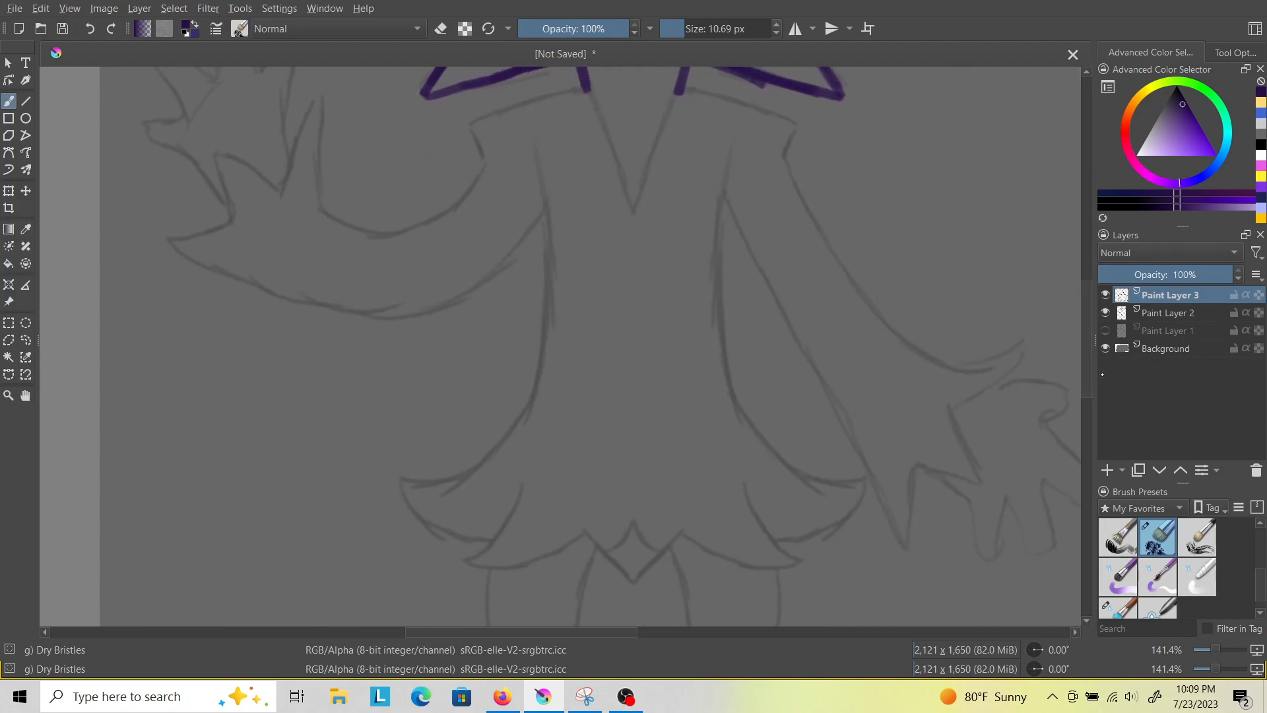
left_click_drag(722, 202, 711, 324)
mouse_move(717, 248)
left_mouse_down()
mouse_move(721, 360)
mouse_move(746, 420)
left_mouse_up()
mouse_move(725, 364)
left_mouse_down()
mouse_move(744, 422)
mouse_move(780, 461)
mouse_move(773, 449)
mouse_move(835, 480)
mouse_move(810, 474)
mouse_move(860, 468)
mouse_move(854, 485)
mouse_move(849, 471)
mouse_move(861, 468)
mouse_move(857, 496)
mouse_move(825, 529)
mouse_move(846, 514)
mouse_move(776, 535)
mouse_move(788, 561)
left_mouse_up()
left_click_drag(546, 199, 548, 323)
key("ctrl+z")
key("ctrl+z")
key("ctrl+z")
mouse_move(547, 210)
left_mouse_down()
mouse_move(551, 281)
mouse_move(531, 401)
mouse_move(447, 478)
mouse_move(394, 467)
mouse_move(429, 471)
mouse_move(395, 463)
mouse_move(410, 509)
mouse_move(451, 538)
mouse_move(434, 519)
mouse_move(489, 538)
left_mouse_up()
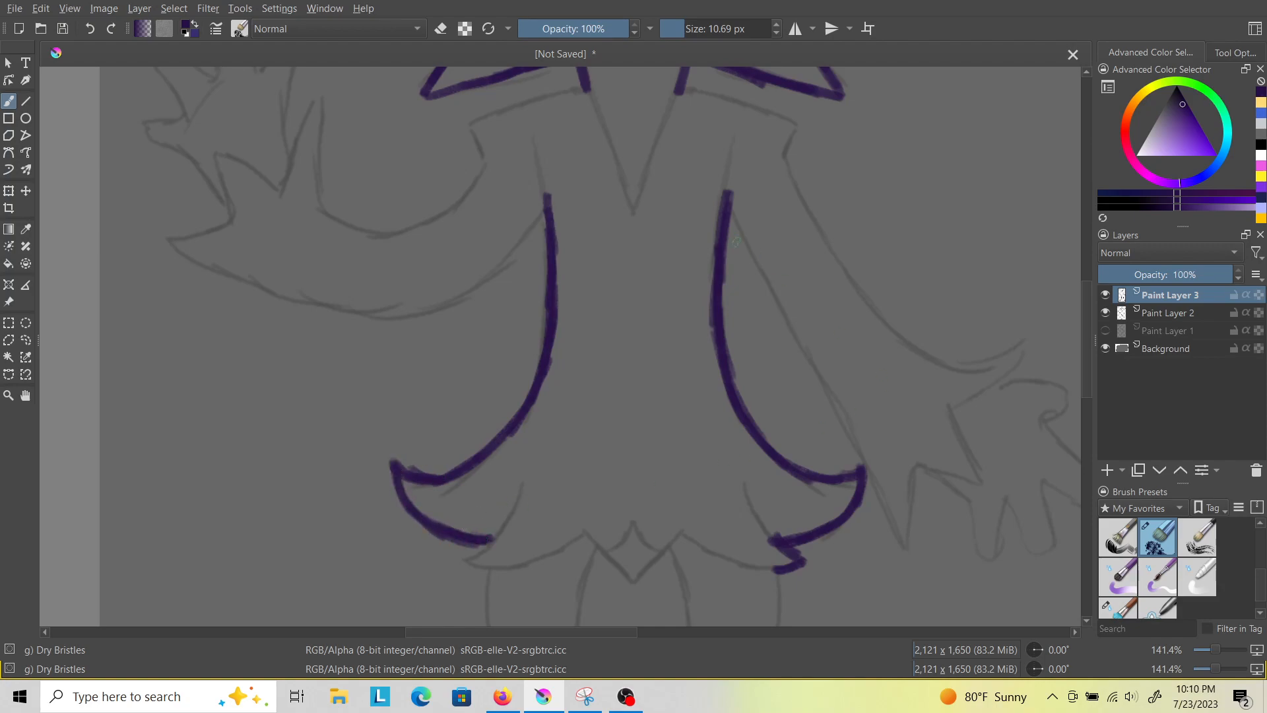
Outline the shoulder and flared sleeve of the raised arm in dark purple, joining the sleeve's underside to the torso.
mouse_move(588, 91)
left_mouse_down()
mouse_move(475, 124)
mouse_move(509, 111)
mouse_move(471, 128)
mouse_move(480, 165)
left_mouse_up()
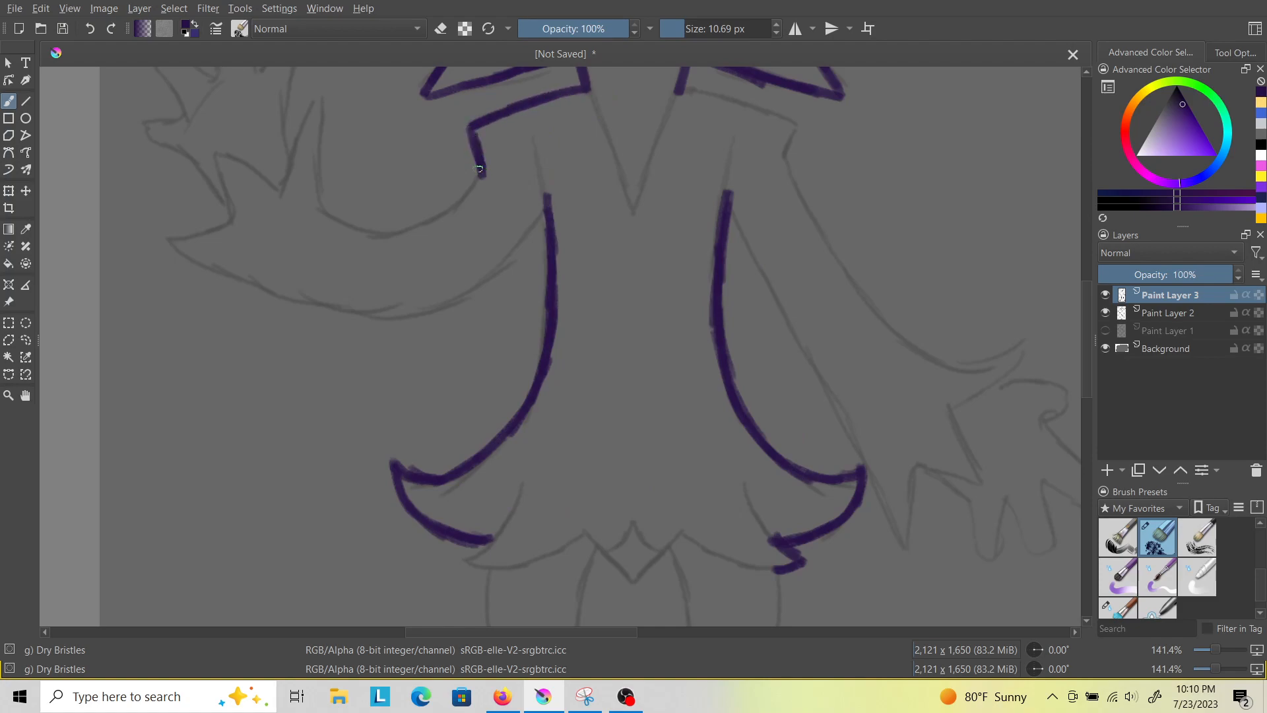
mouse_move(290, 158)
left_mouse_down()
mouse_move(317, 99)
mouse_move(337, 208)
mouse_move(321, 169)
mouse_move(334, 204)
mouse_move(374, 229)
mouse_move(434, 214)
mouse_move(484, 172)
left_mouse_up()
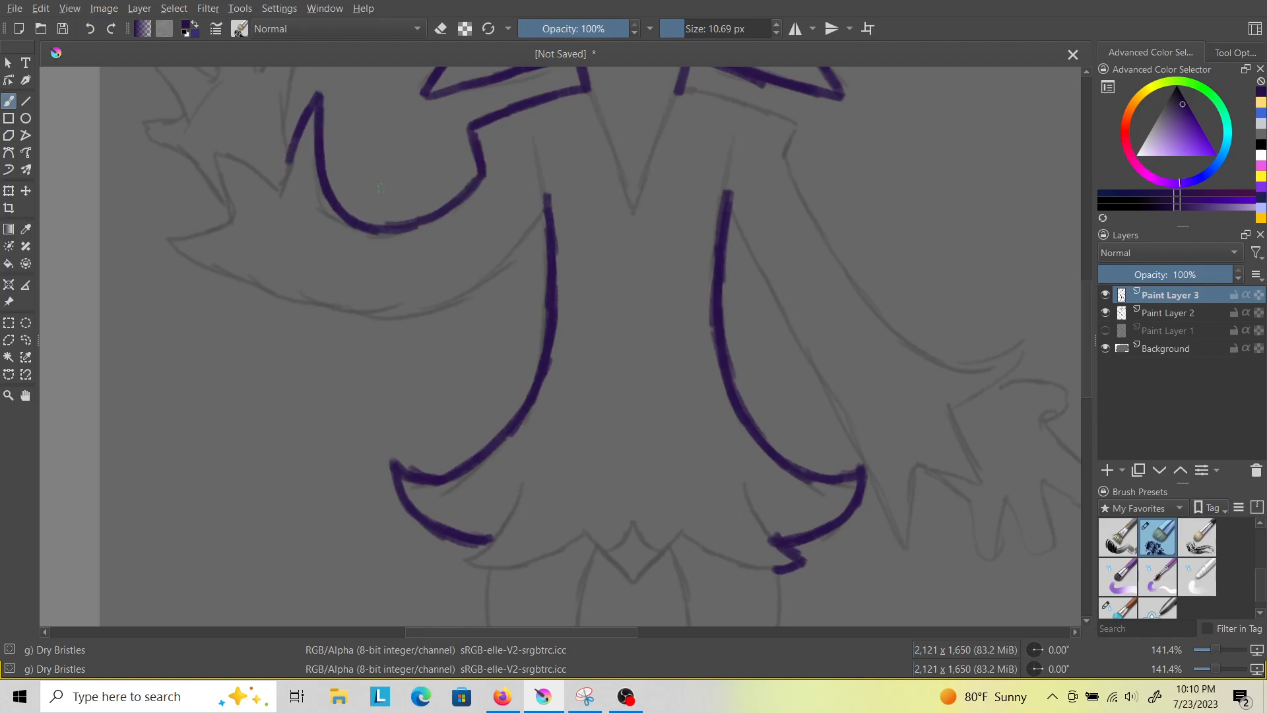
mouse_move(208, 176)
left_mouse_down()
mouse_move(231, 218)
mouse_move(170, 240)
mouse_move(197, 264)
mouse_move(191, 253)
mouse_move(361, 312)
mouse_move(444, 306)
mouse_move(497, 256)
mouse_move(474, 292)
mouse_move(547, 209)
mouse_move(478, 282)
left_mouse_up()
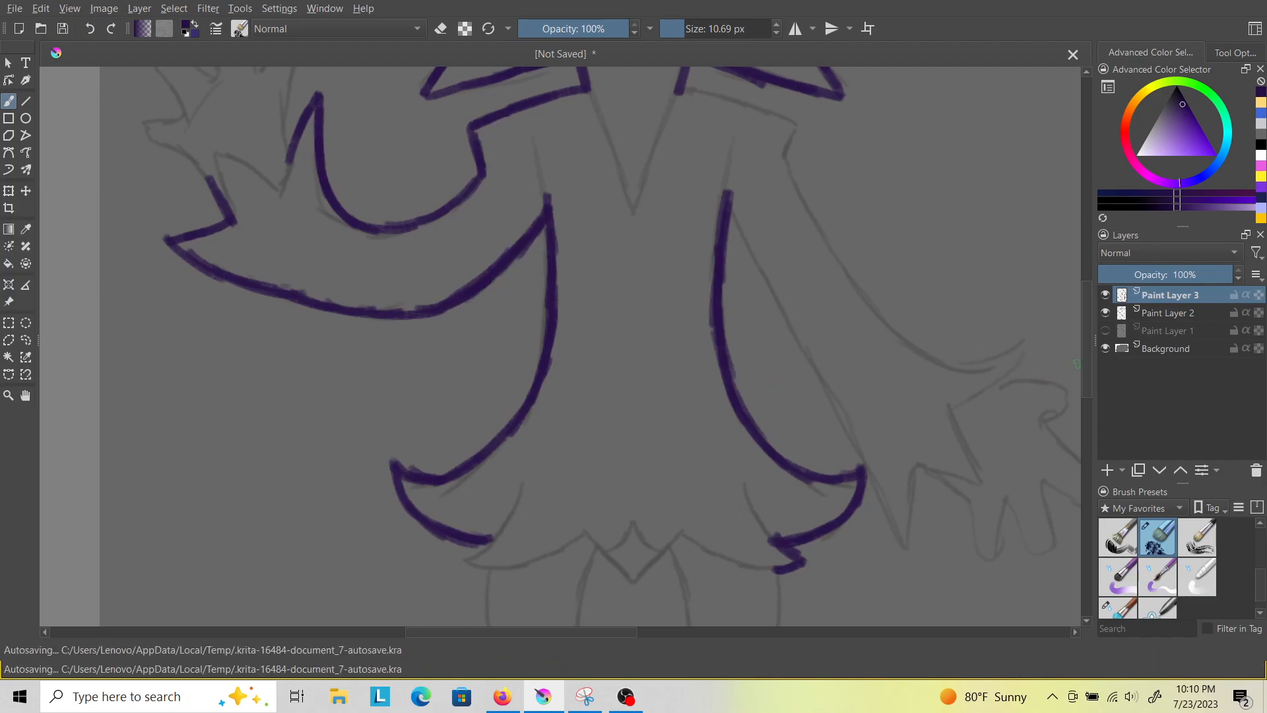
Outline the fingers, thumb and wrist of the raised hand in dark purple, joining them to both sleeve edges.
left_click_drag(1087, 364, 1072, 335)
mouse_move(289, 343)
left_mouse_down()
mouse_move(277, 299)
mouse_move(292, 233)
mouse_move(276, 228)
mouse_move(260, 259)
mouse_move(206, 194)
mouse_move(208, 272)
left_mouse_up()
mouse_move(167, 233)
left_mouse_down()
mouse_move(186, 251)
mouse_move(156, 225)
mouse_move(149, 242)
mouse_move(187, 304)
mouse_move(141, 325)
mouse_move(219, 362)
left_mouse_up()
scroll(393, 351, "down", 4)
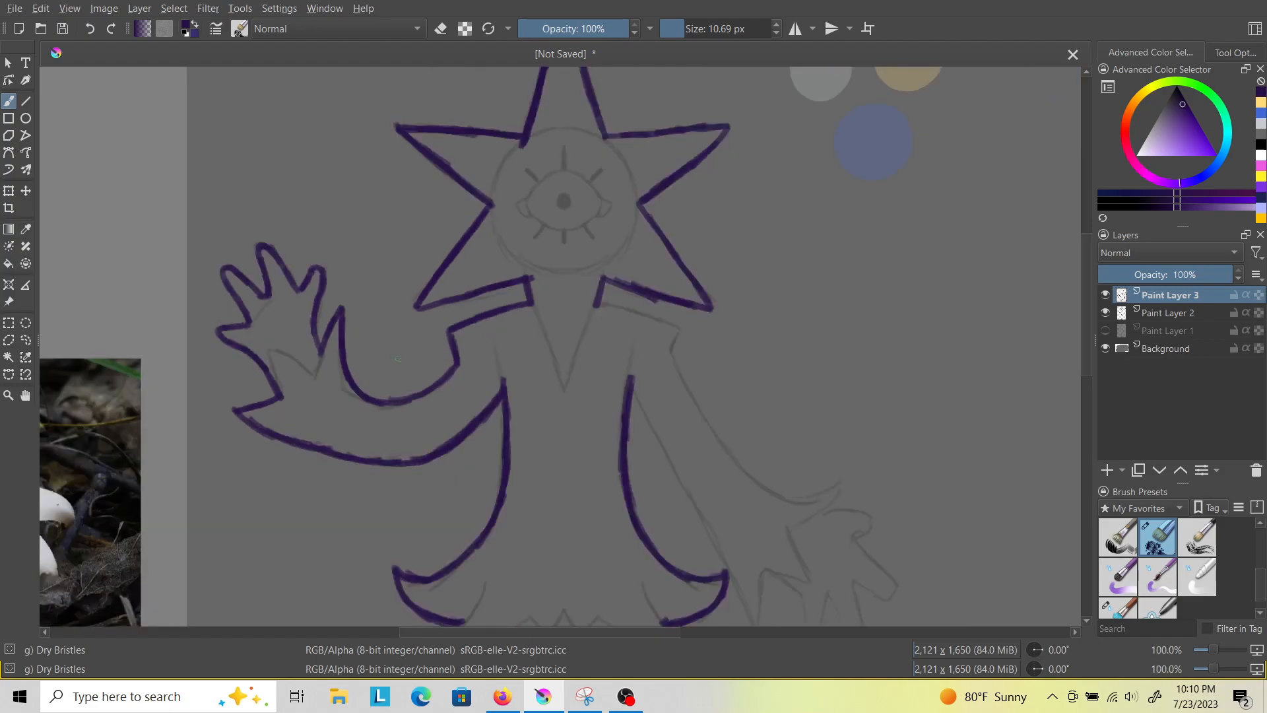
Outline the lowered arm in dark purple from the collar along the shoulder, around the hand's fingers and back up the sleeve's underside.
scroll(470, 377, "up", 4)
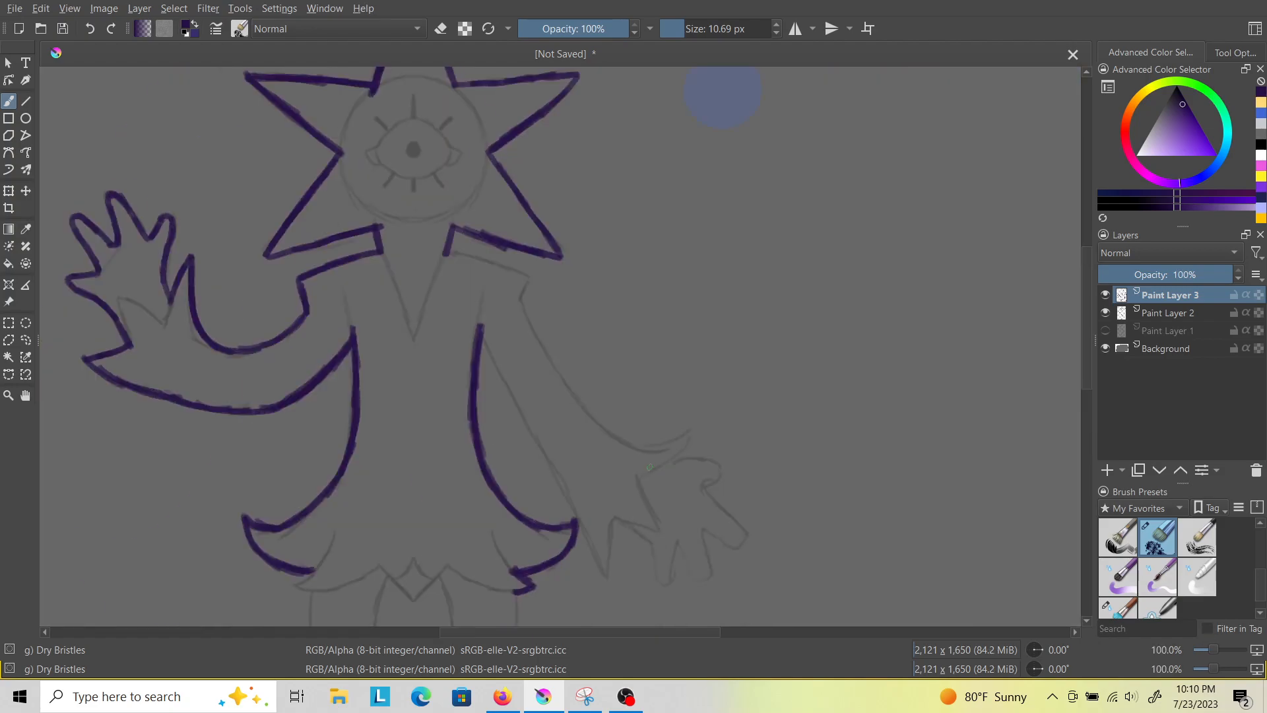
scroll(640, 604, "up", 1)
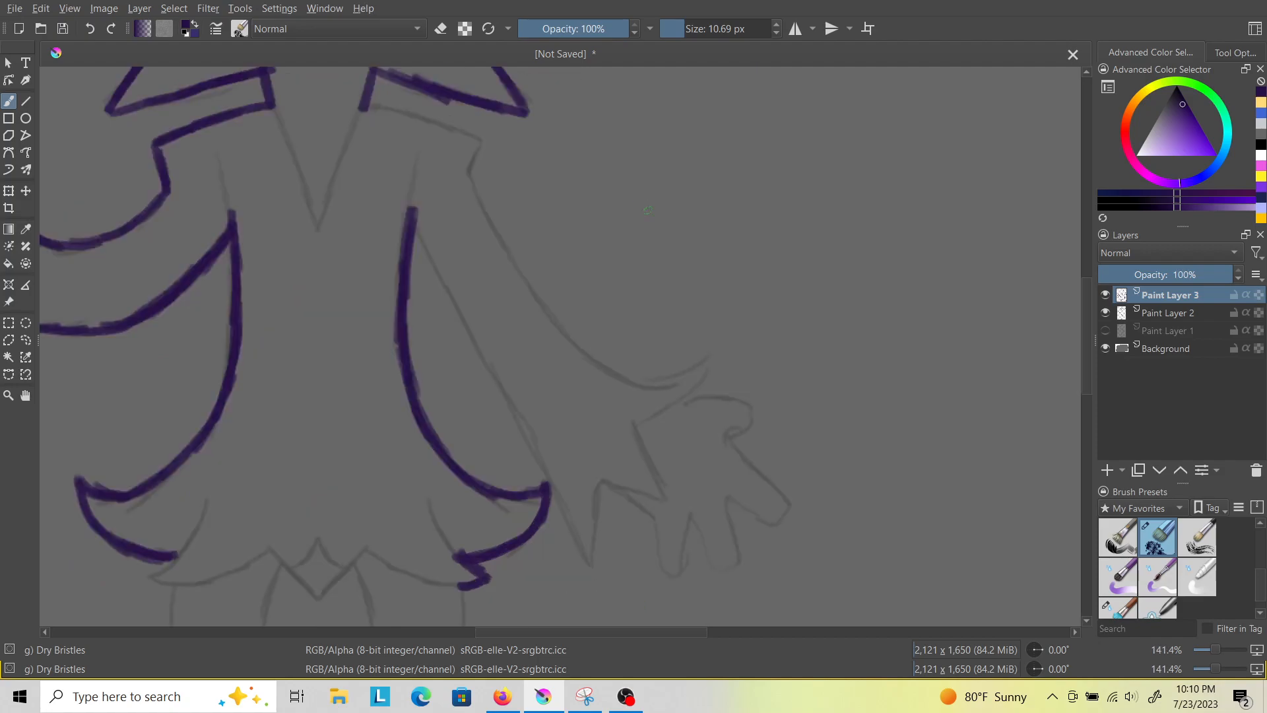
mouse_move(363, 112)
left_mouse_down()
mouse_move(476, 142)
mouse_move(467, 178)
mouse_move(506, 259)
mouse_move(597, 366)
mouse_move(566, 350)
mouse_move(635, 385)
mouse_move(641, 368)
mouse_move(639, 383)
mouse_move(696, 363)
mouse_move(684, 400)
mouse_move(742, 397)
mouse_move(753, 411)
mouse_move(734, 446)
mouse_move(782, 500)
mouse_move(765, 482)
mouse_move(781, 517)
mouse_move(768, 520)
mouse_move(723, 493)
mouse_move(731, 562)
mouse_move(711, 556)
mouse_move(693, 510)
mouse_move(731, 563)
left_mouse_up()
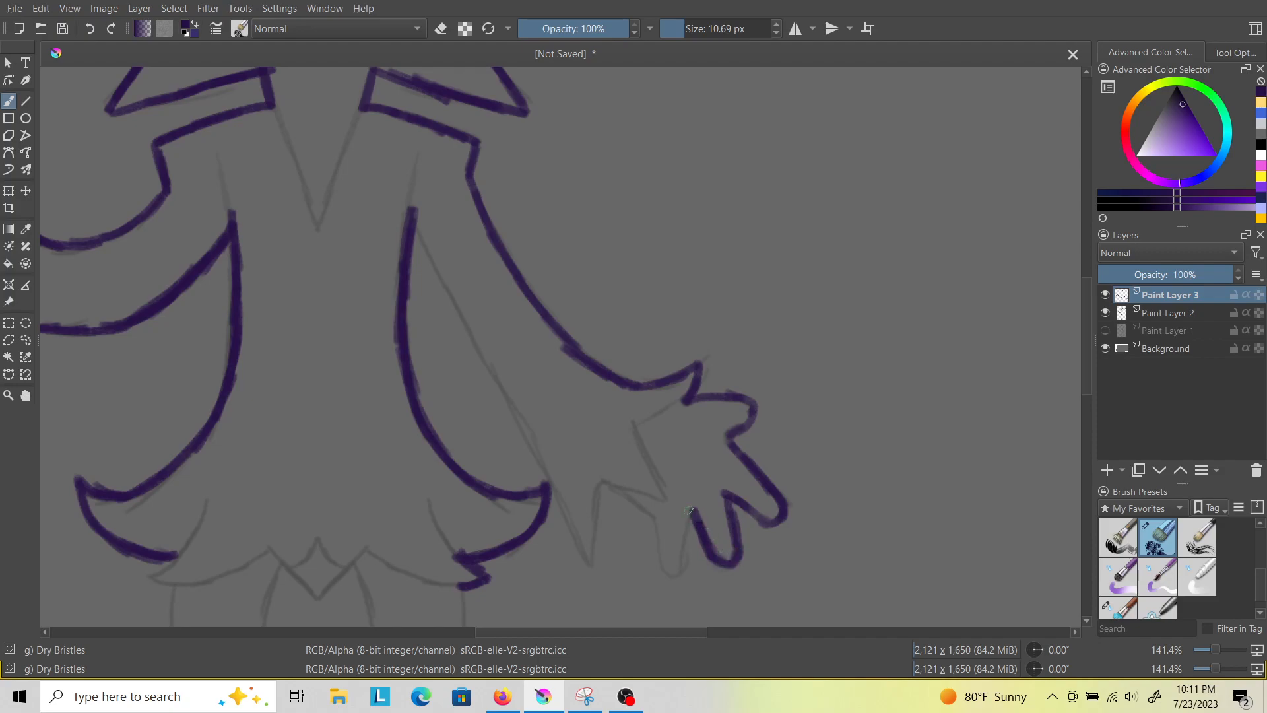
mouse_move(608, 486)
left_mouse_down()
mouse_move(656, 523)
mouse_move(635, 503)
mouse_move(680, 572)
mouse_move(691, 507)
left_mouse_up()
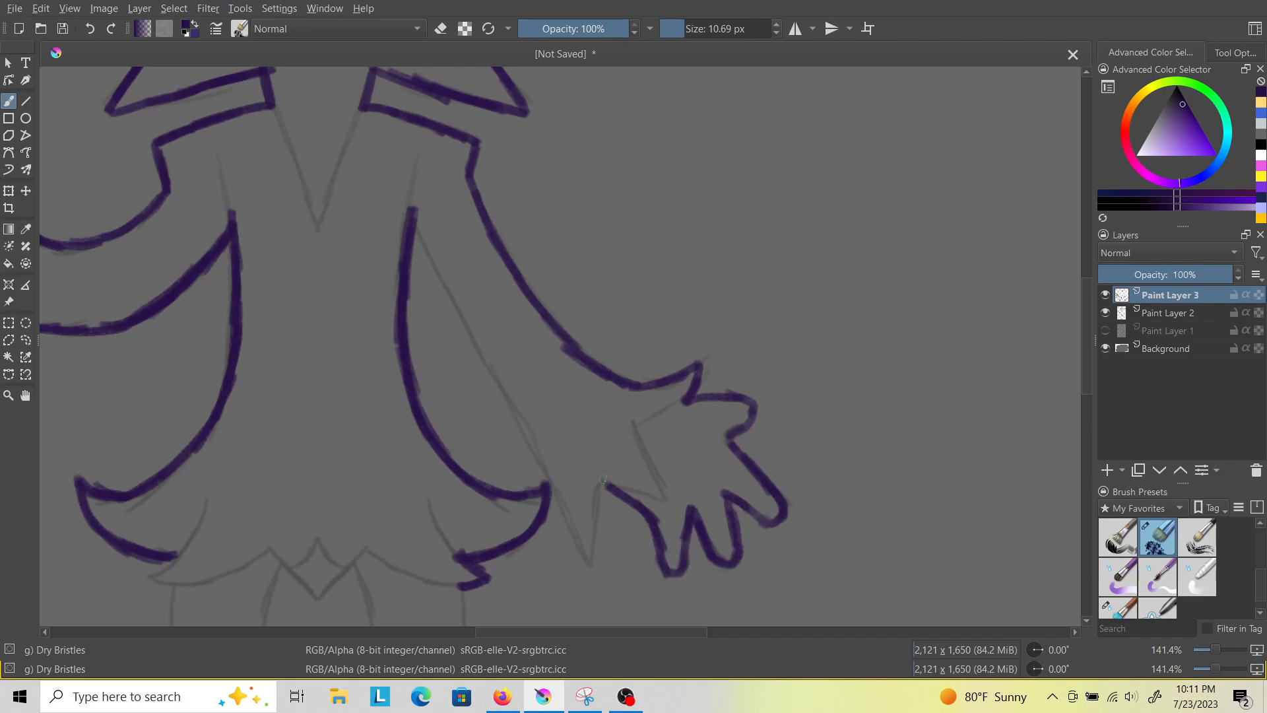
mouse_move(412, 208)
left_mouse_down()
mouse_move(591, 560)
mouse_move(604, 487)
left_mouse_up()
Hide the Paint Layer 2 sketch to inspect the purple outline on its own, and show the sketch again.
scroll(486, 261, "down", 4)
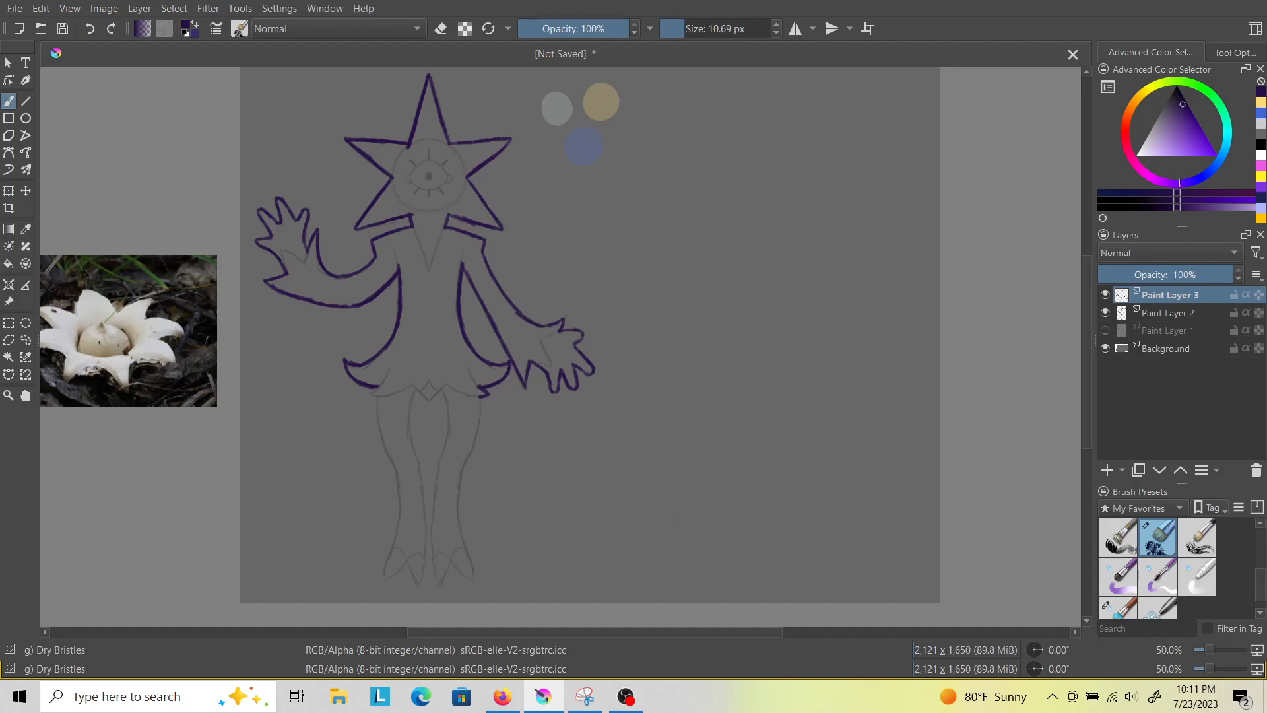
scroll(418, 373, "up", 2)
scroll(418, 371, "down", 2)
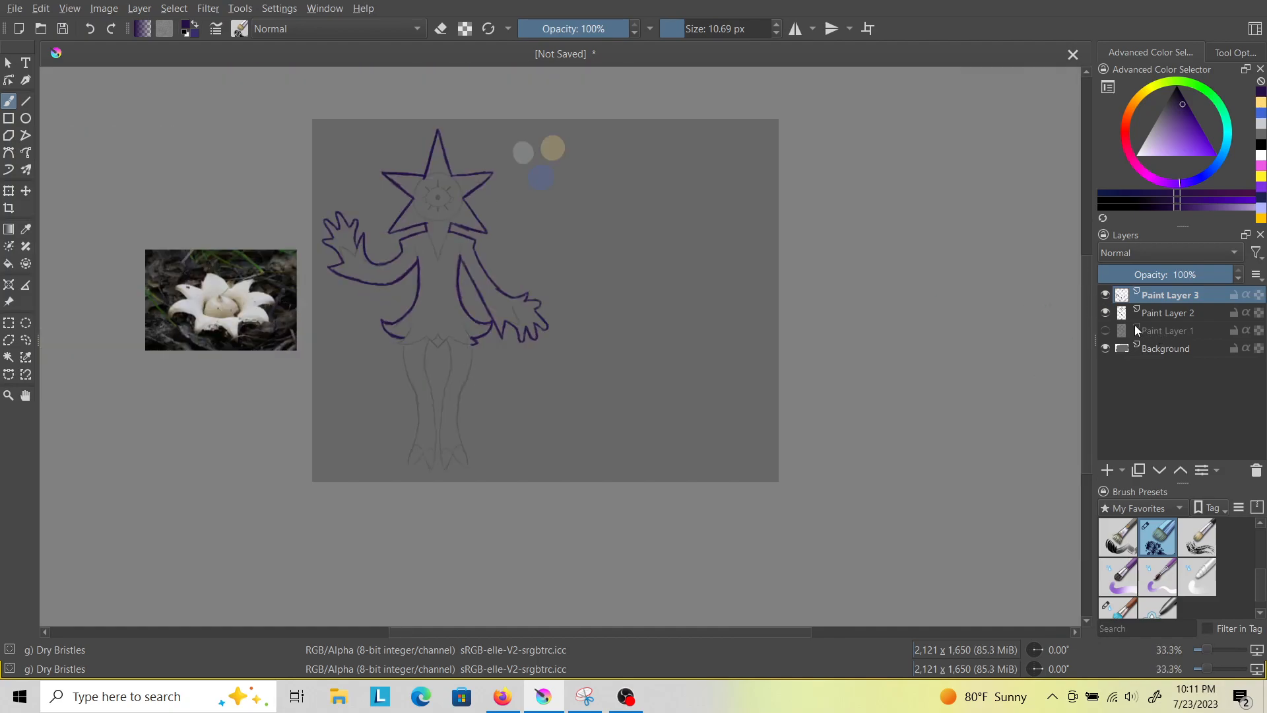
left_click(1107, 315)
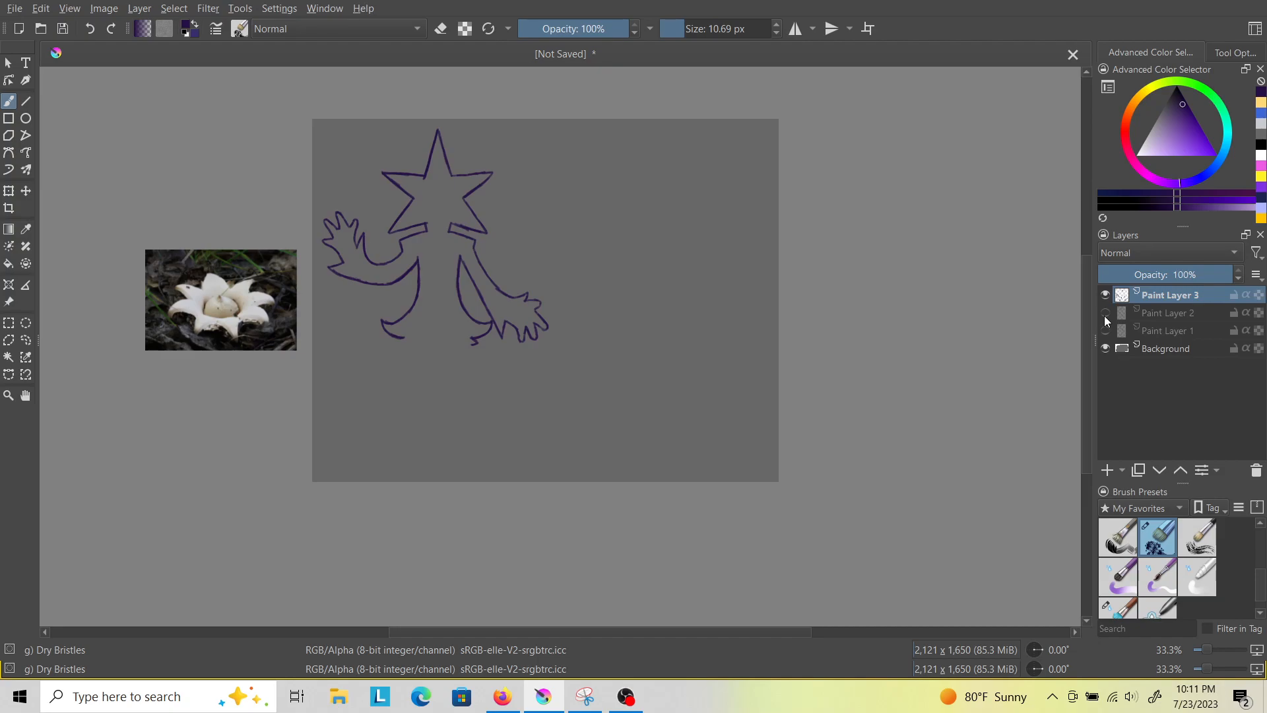
left_click(1105, 315)
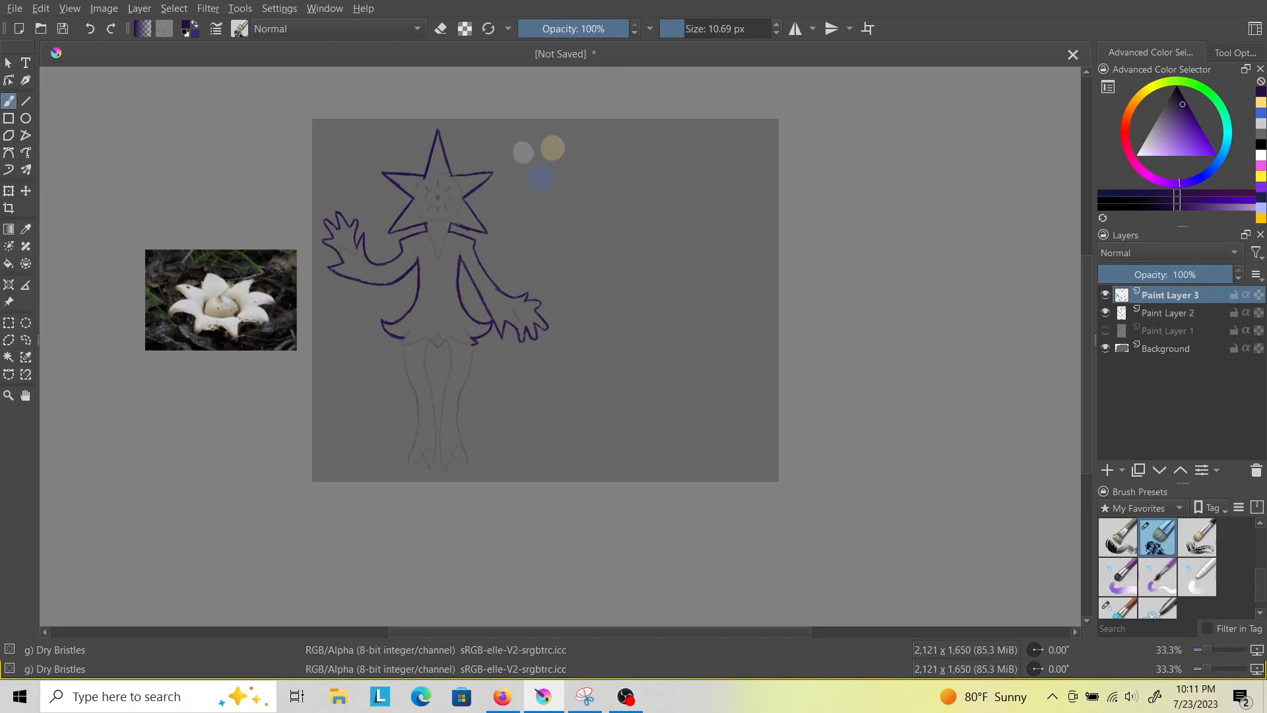
Outline the skirt's lower-left frill and curved centre hem in dark purple, continuing down the inner thigh of the right-hand leg.
scroll(429, 373, "up", 4)
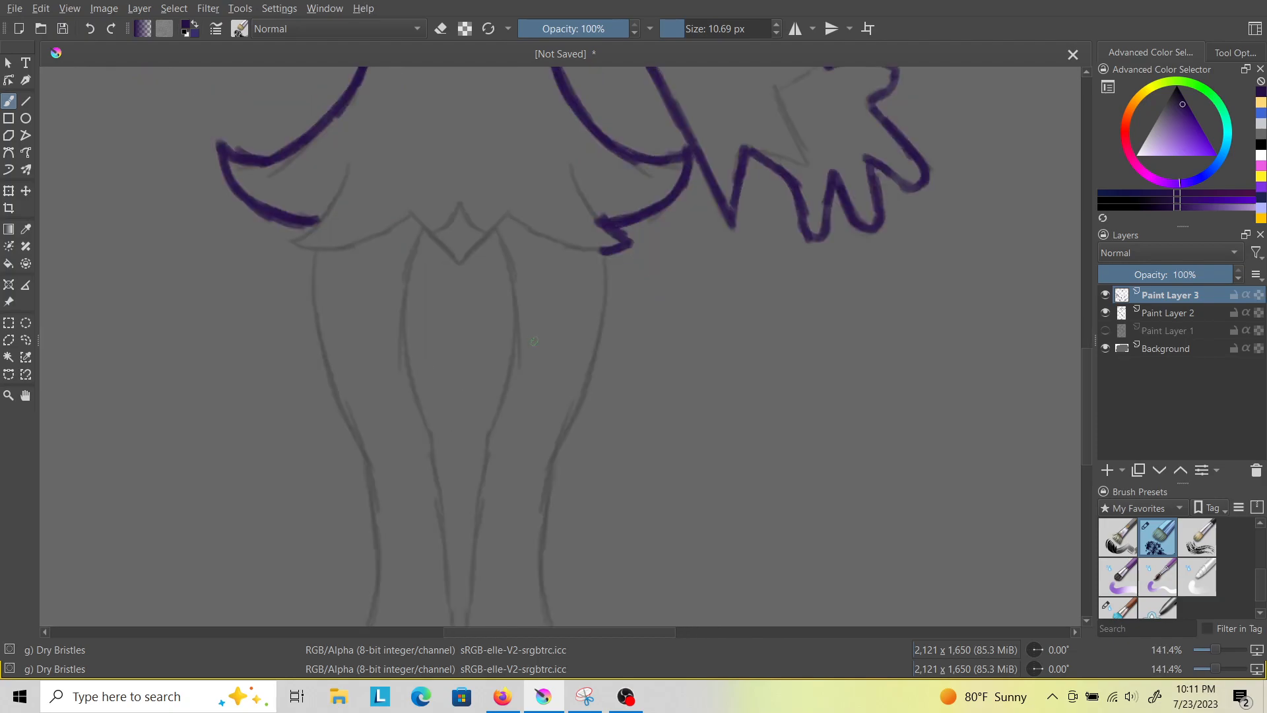
mouse_move(316, 220)
left_mouse_down()
mouse_move(290, 248)
mouse_move(320, 244)
left_mouse_up()
mouse_move(420, 225)
left_mouse_down()
mouse_move(448, 252)
mouse_move(492, 233)
mouse_move(503, 251)
mouse_move(512, 357)
mouse_move(509, 305)
mouse_move(505, 382)
mouse_move(483, 437)
left_mouse_up()
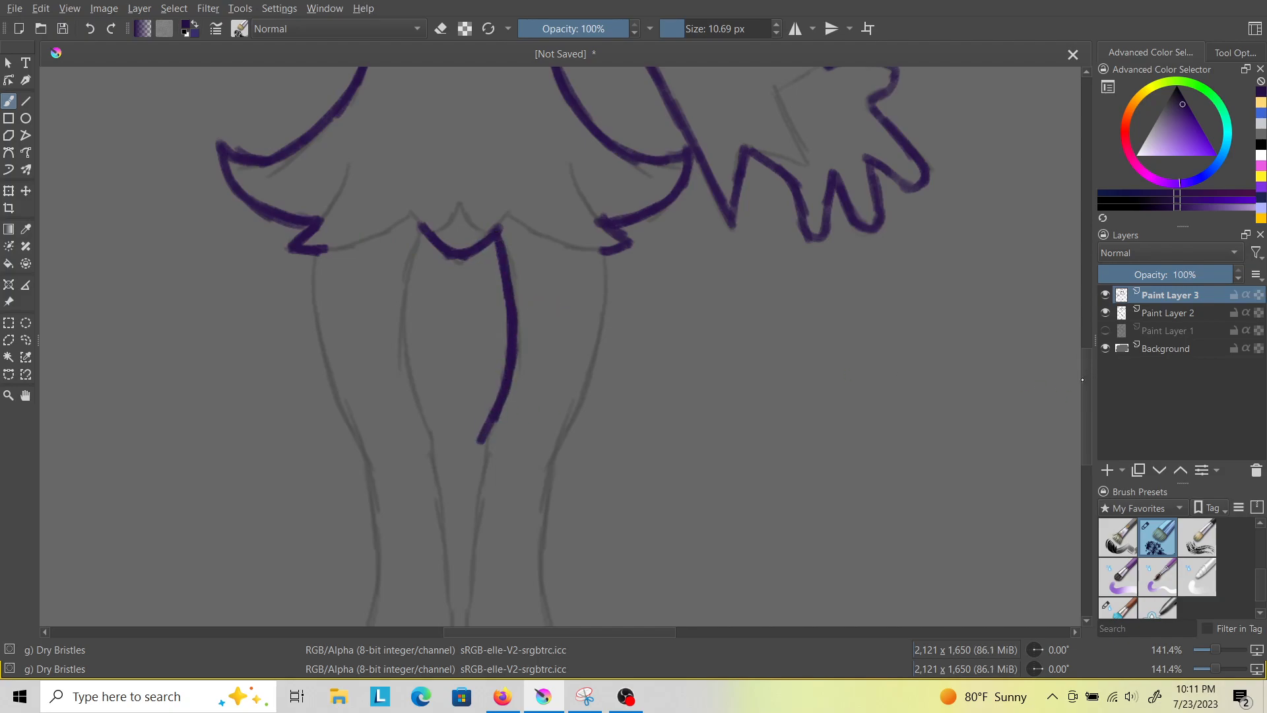
Trace the outer thigh, both lower-leg edges and the two-pointed foot of the right-hand leg in dark purple.
scroll(561, 343, "down", 3)
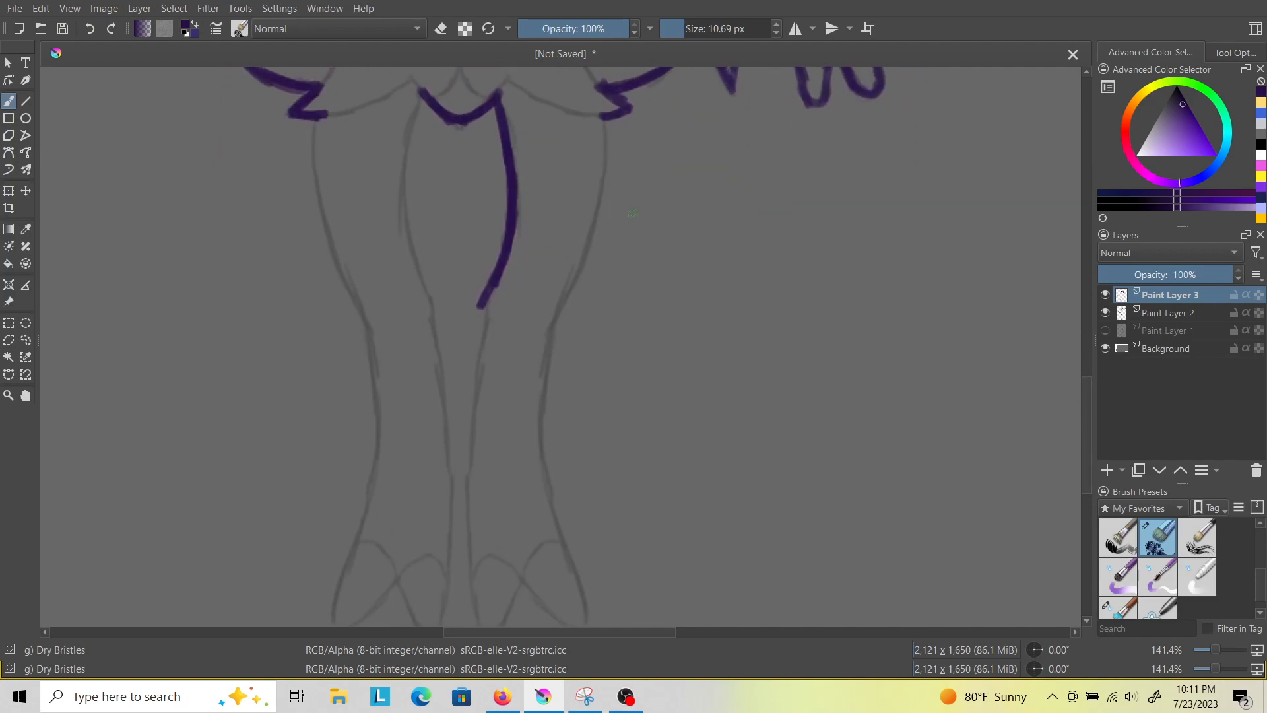
mouse_move(601, 120)
left_mouse_down()
mouse_move(602, 175)
mouse_move(552, 323)
left_mouse_up()
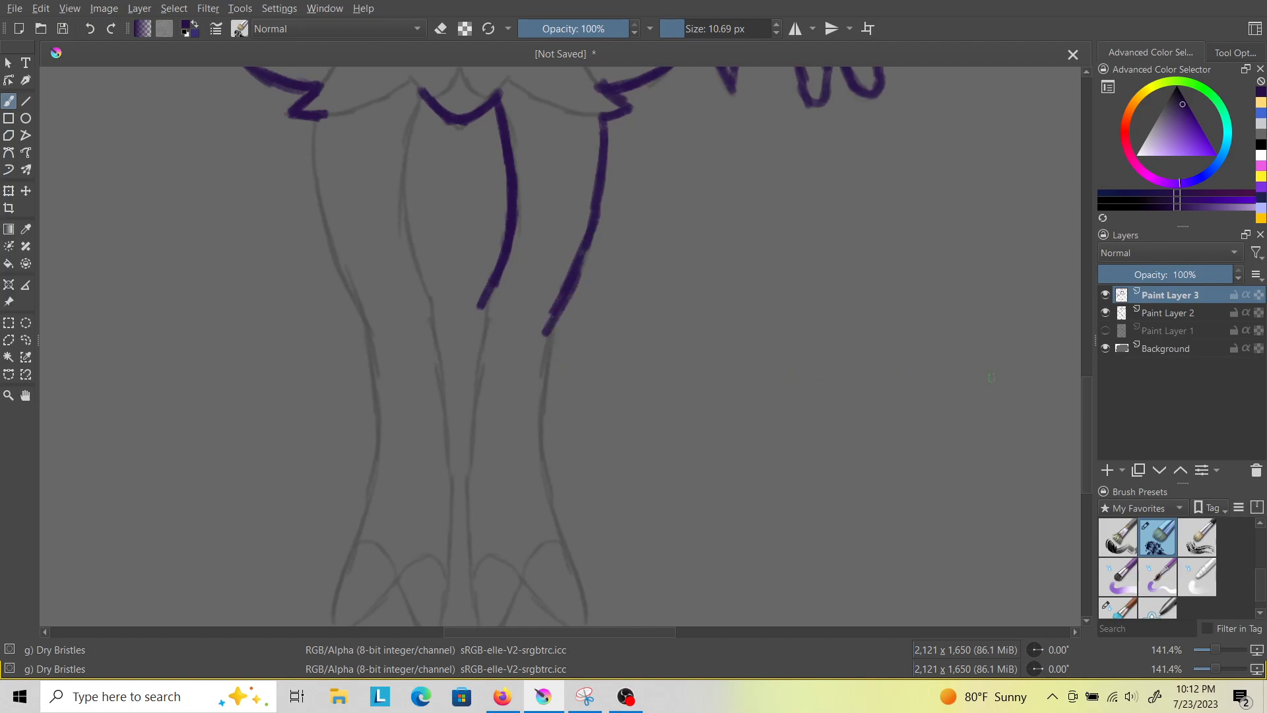
scroll(865, 461, "down", 3)
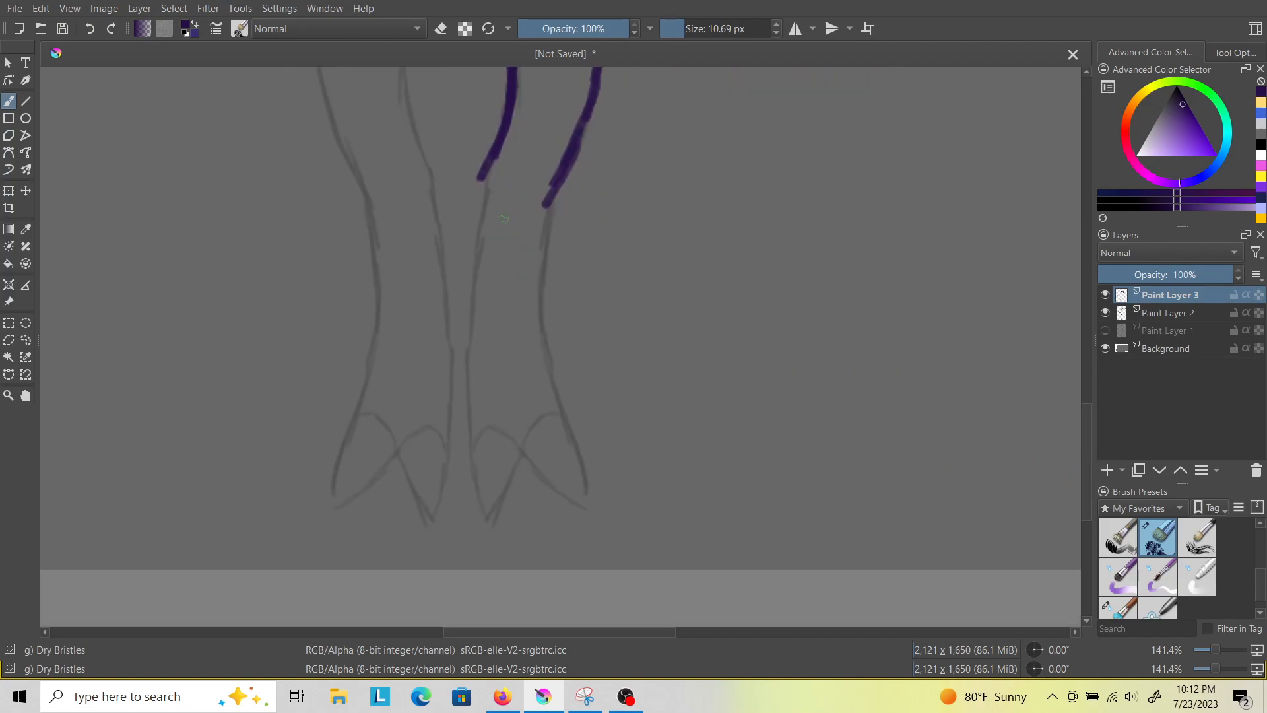
mouse_move(481, 178)
left_mouse_down()
mouse_move(468, 335)
mouse_move(472, 307)
mouse_move(481, 503)
mouse_move(520, 459)
mouse_move(579, 502)
left_mouse_up()
mouse_move(551, 199)
left_mouse_down()
mouse_move(544, 355)
mouse_move(581, 490)
left_mouse_up()
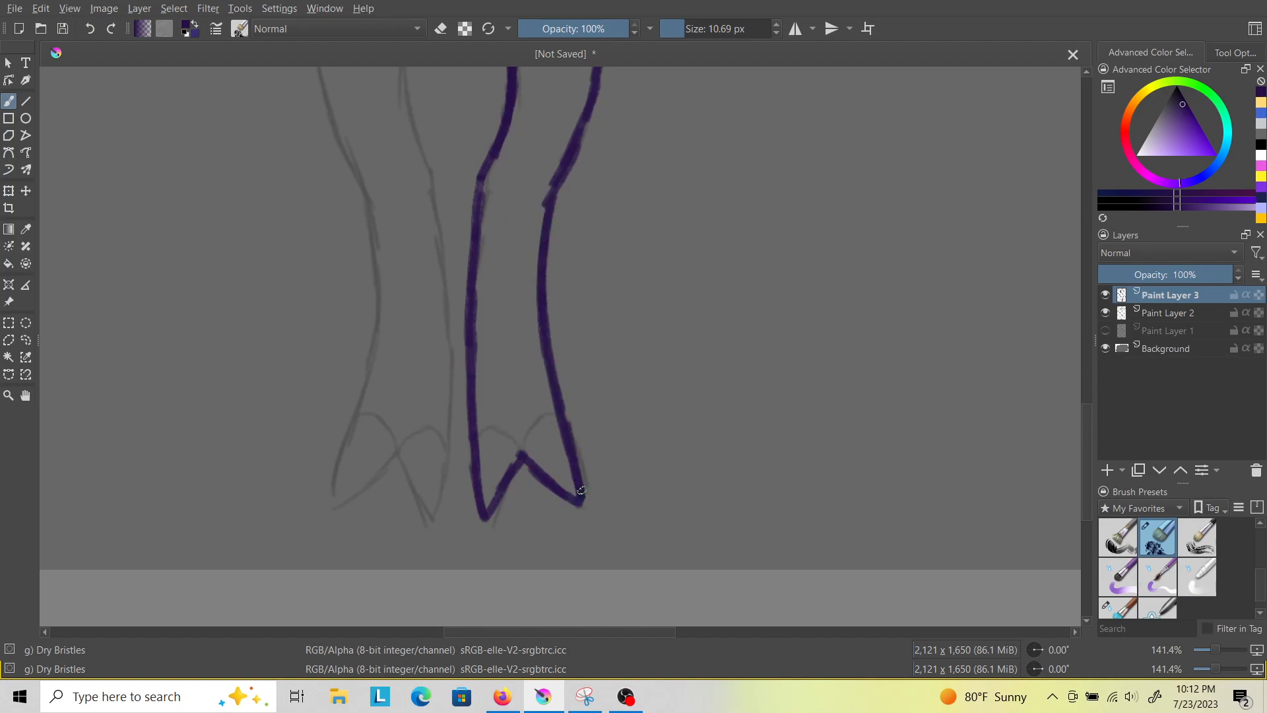
Trace the outer side of the left-hand leg from the skirt down, including its two-pointed foot and inner ankle.
mouse_move(1086, 435)
left_mouse_down()
mouse_move(1086, 394)
mouse_move(1086, 413)
left_mouse_up()
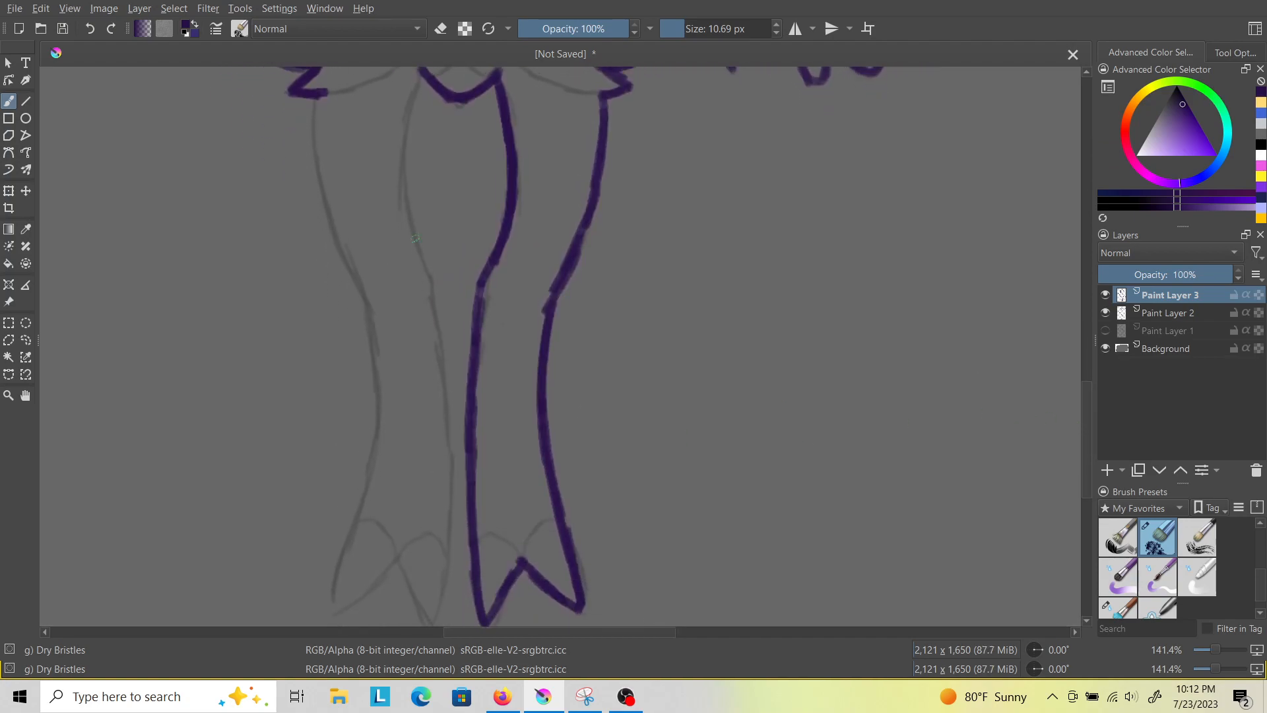
mouse_move(316, 92)
left_mouse_down()
mouse_move(331, 224)
mouse_move(324, 200)
mouse_move(365, 303)
left_mouse_up()
mouse_move(336, 245)
left_mouse_down()
mouse_move(365, 326)
mouse_move(373, 413)
mouse_move(327, 606)
mouse_move(395, 568)
left_mouse_up()
left_click_drag(328, 599, 330, 612)
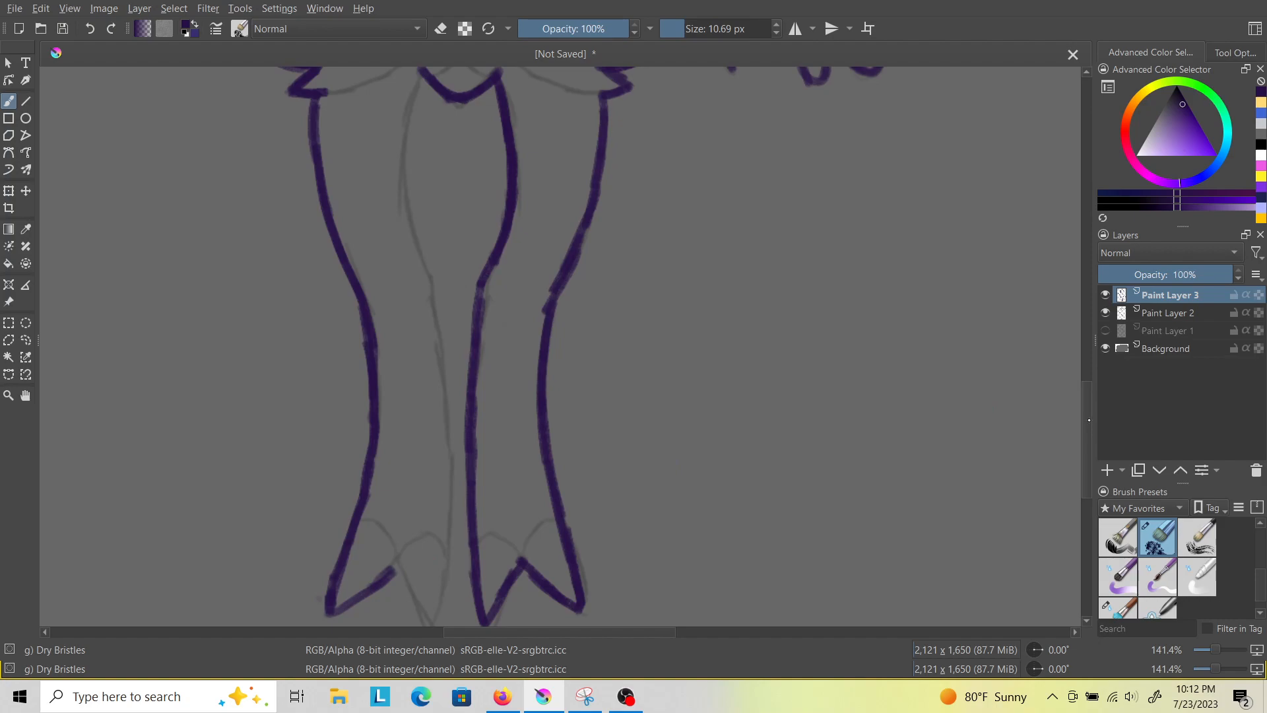
scroll(1074, 428, "down", 3)
mouse_move(388, 488)
left_mouse_down()
mouse_move(430, 543)
mouse_move(455, 405)
left_mouse_up()
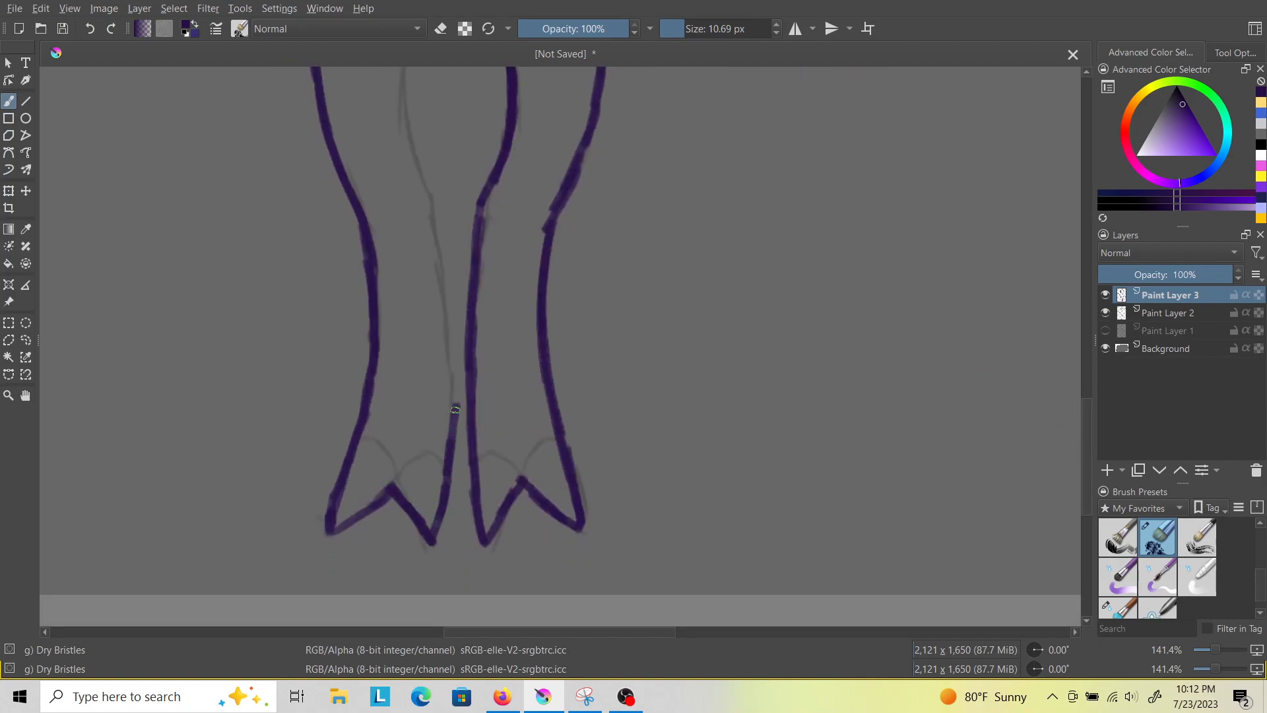
Close the left-hand leg by tracing its inner edge from the skirt's centre hem down to the ankle.
scroll(1082, 464, "up", 4)
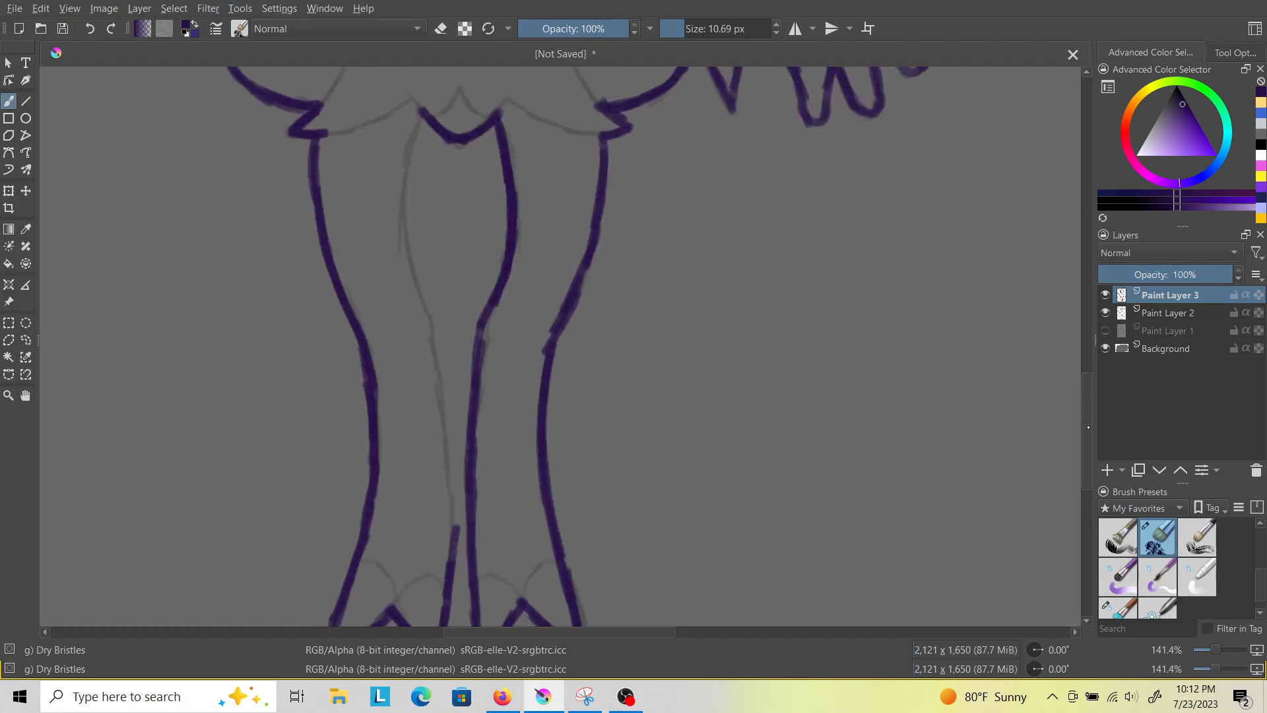
mouse_move(422, 107)
left_mouse_down()
mouse_move(402, 162)
mouse_move(423, 303)
left_mouse_up()
left_click_drag(412, 245, 435, 316)
left_click_drag(436, 330, 455, 528)
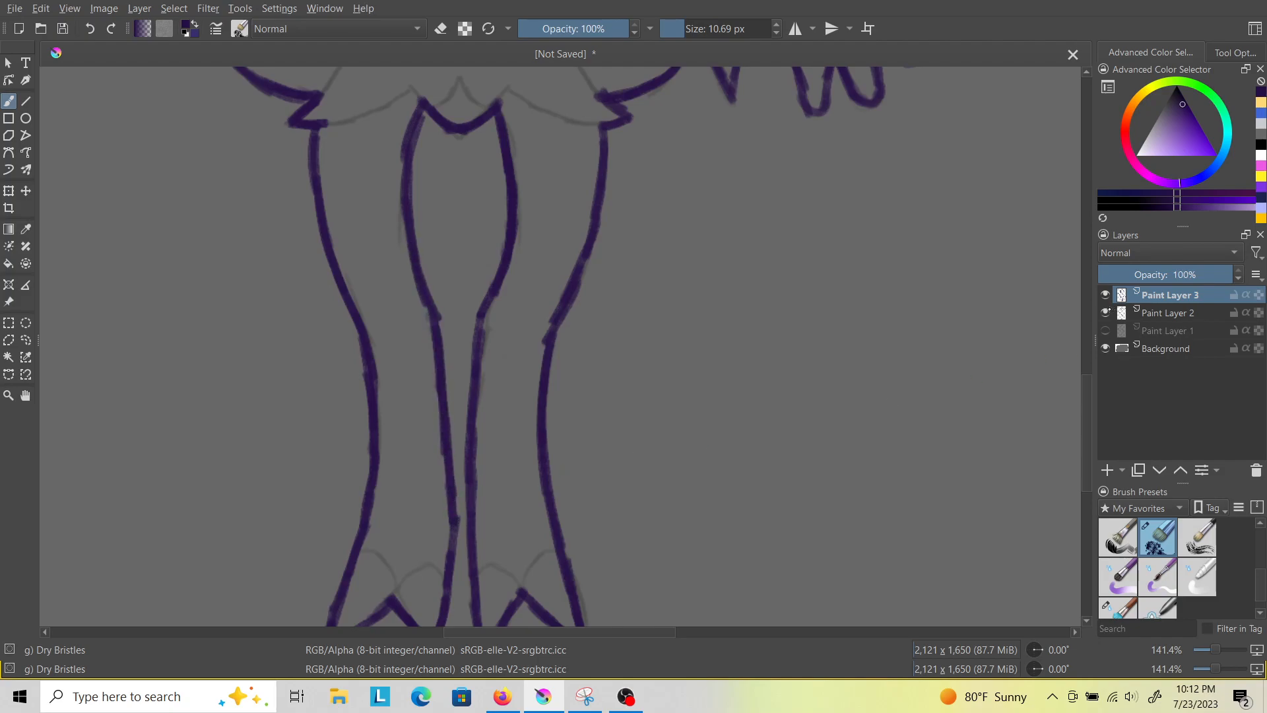
Hide the Paint Layer 2 sketch and select the enclosed area inside the character's outline by contiguous colour.
left_click(1106, 313)
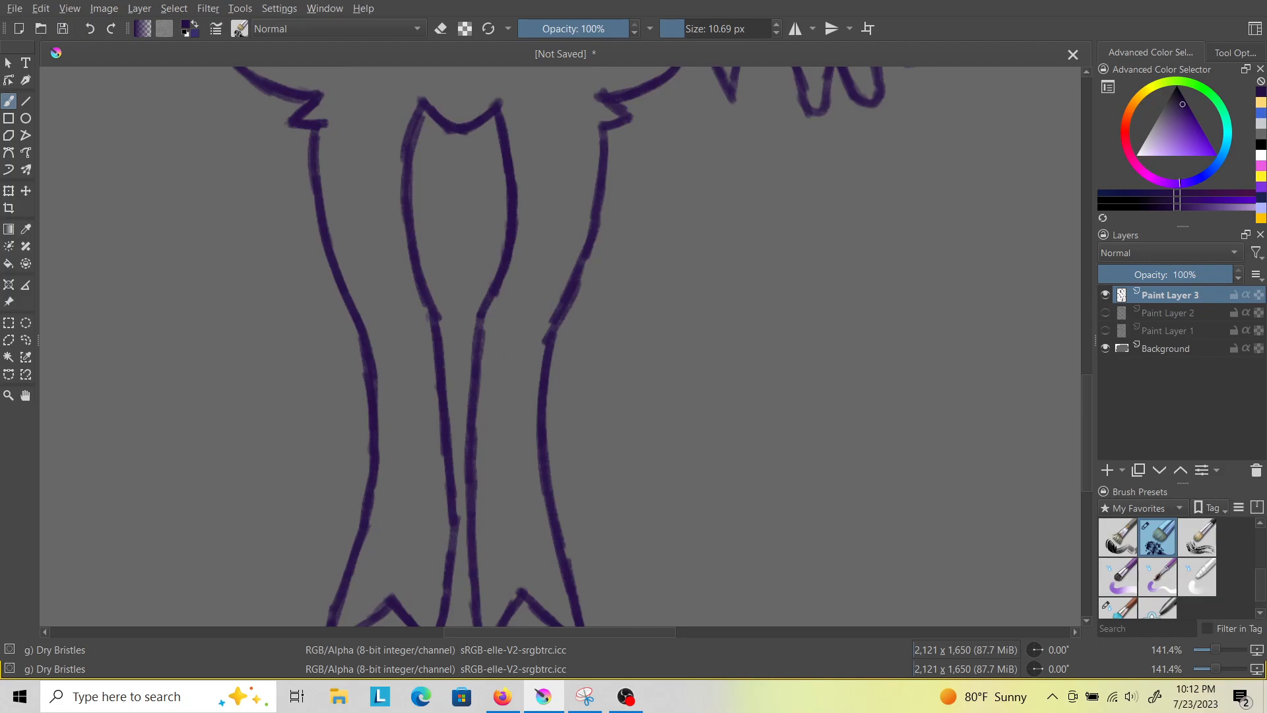
scroll(630, 445, "down", 4)
scroll(455, 151, "up", 1)
scroll(454, 152, "down", 1)
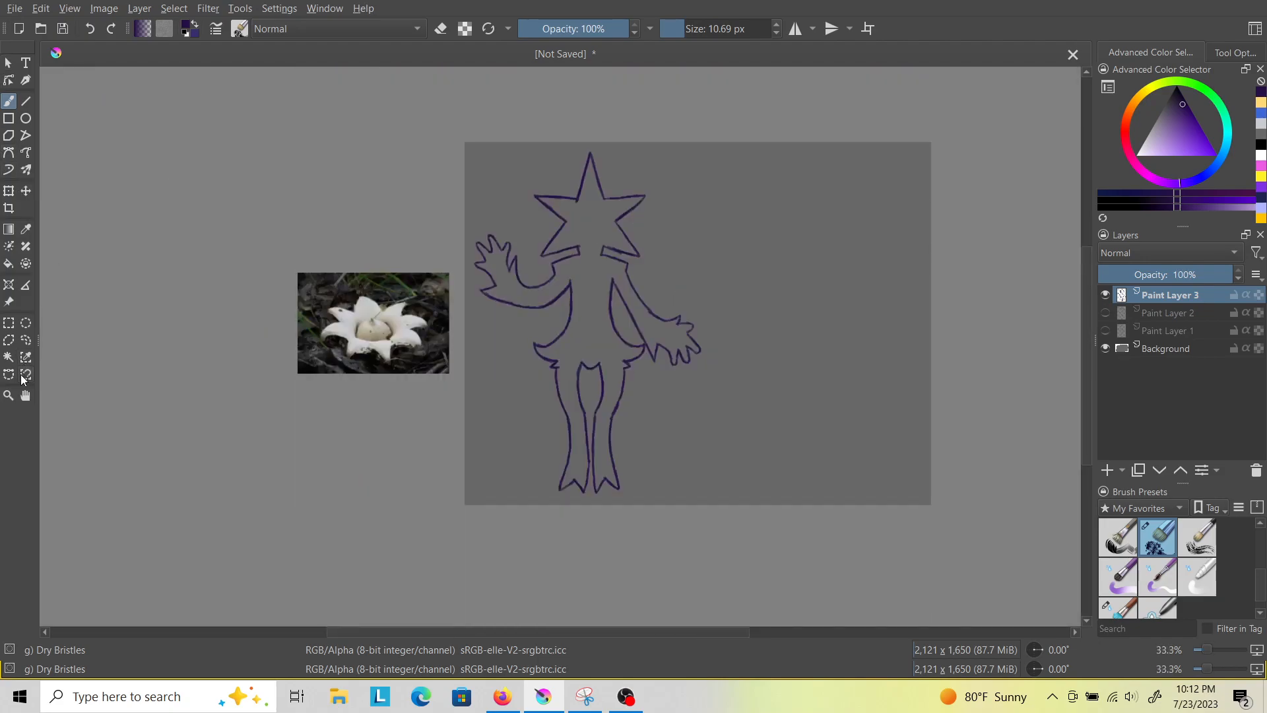
left_click(9, 357)
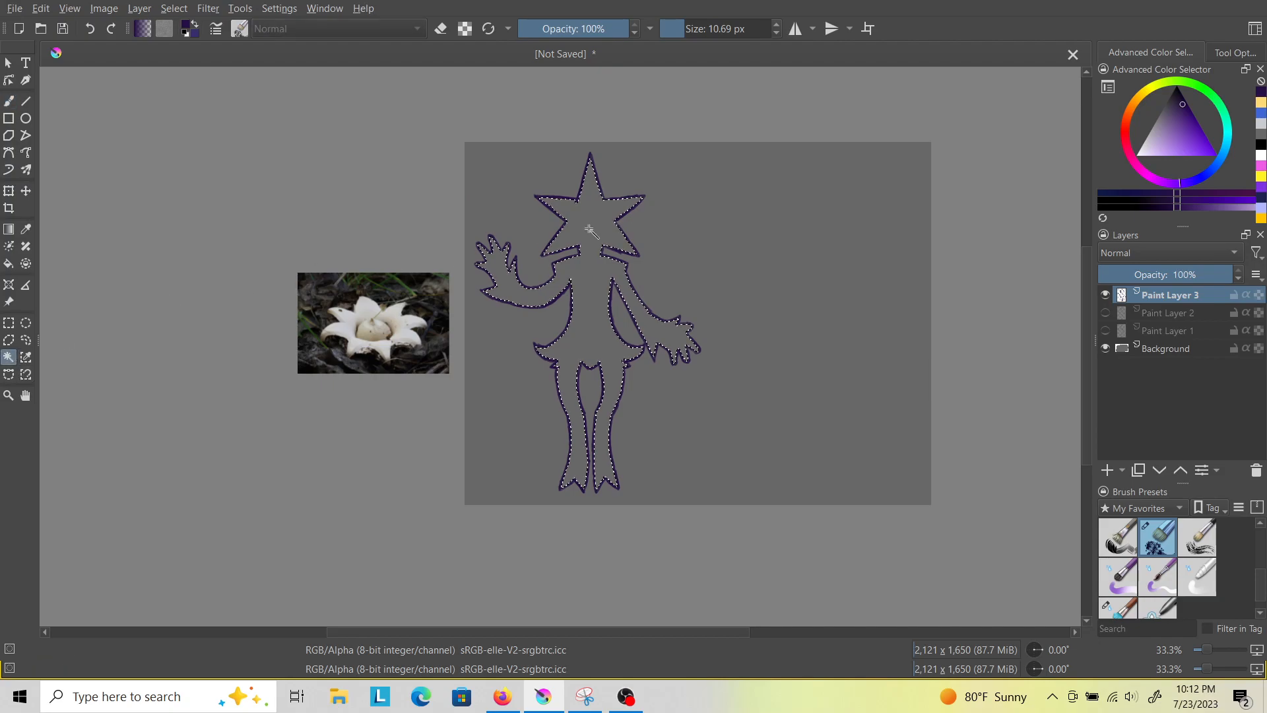
scroll(641, 308, "up", 1)
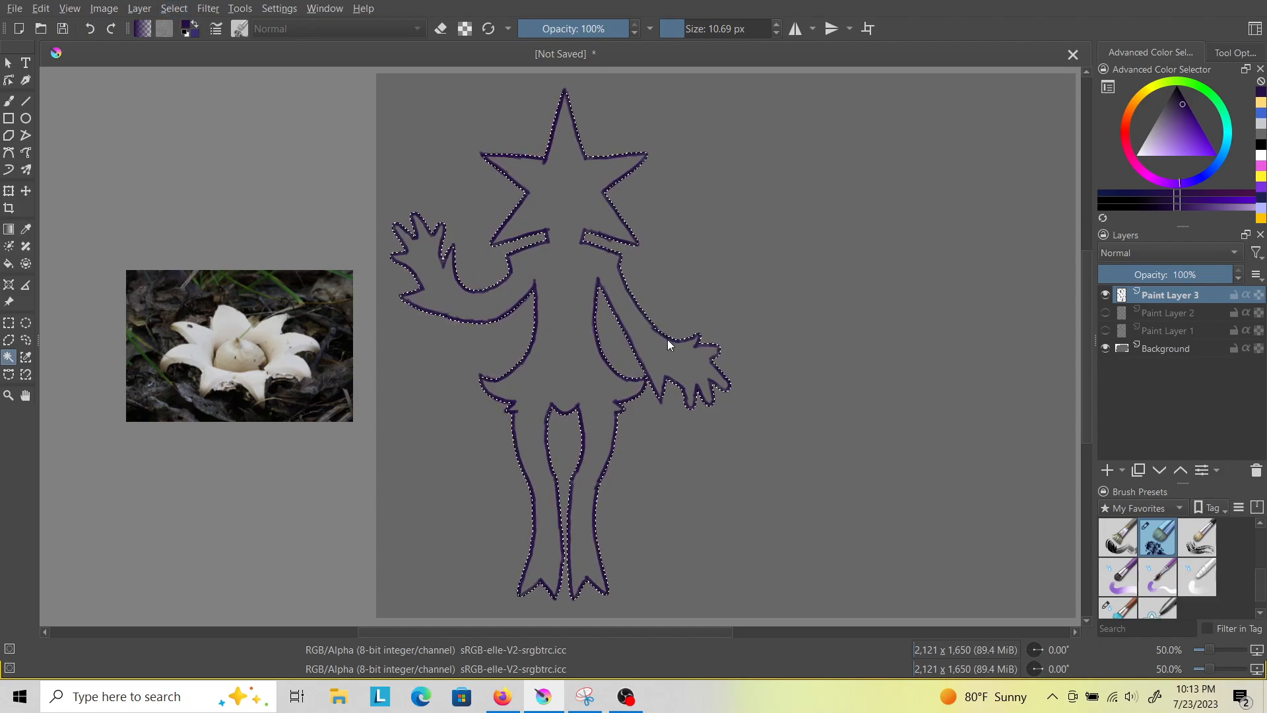
scroll(581, 316, "up", 5)
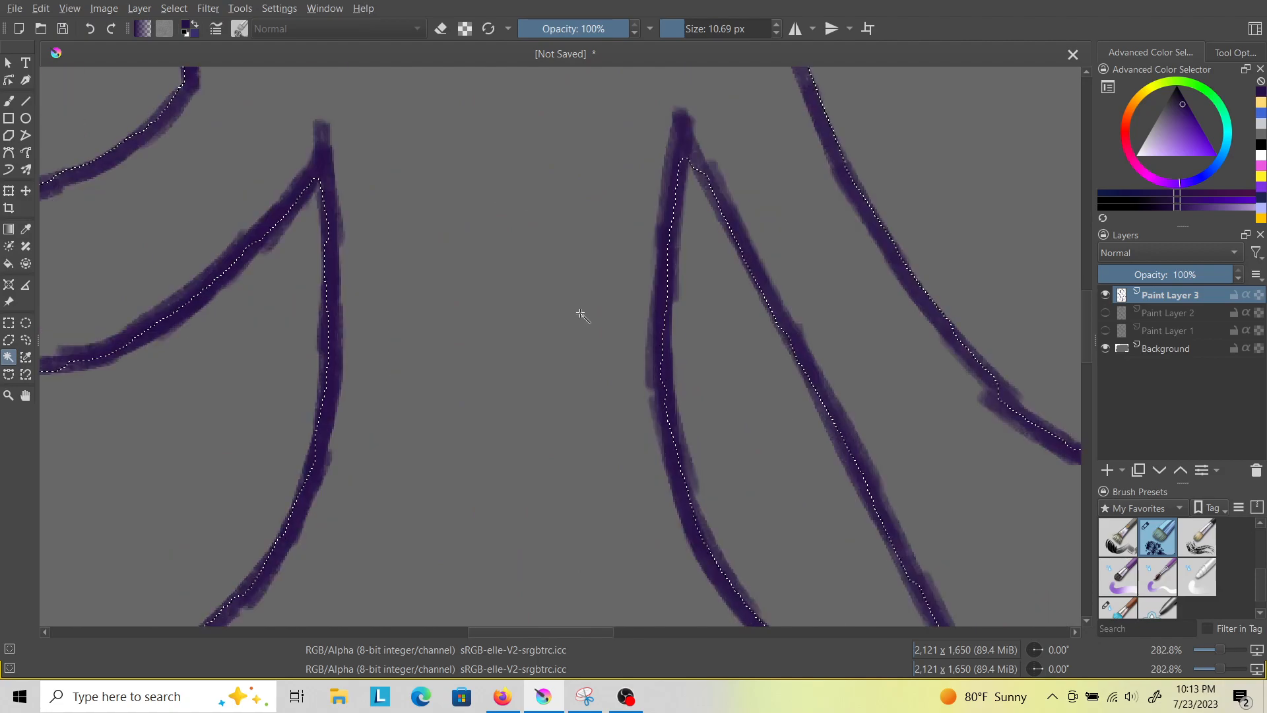
scroll(581, 315, "down", 5)
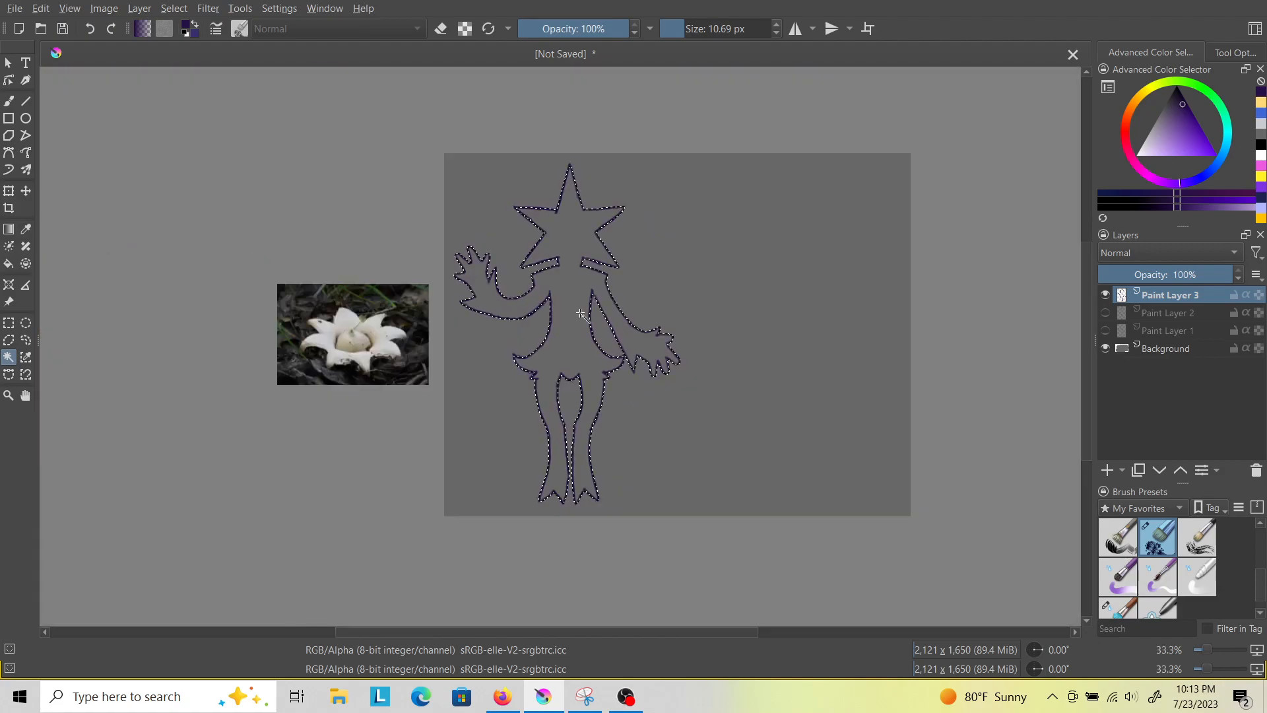
scroll(1215, 551, "down", 3)
Fill the selected silhouette with dark purple using the Basic-1 brush at 982.25 px, and clear the selection.
left_click(1203, 553)
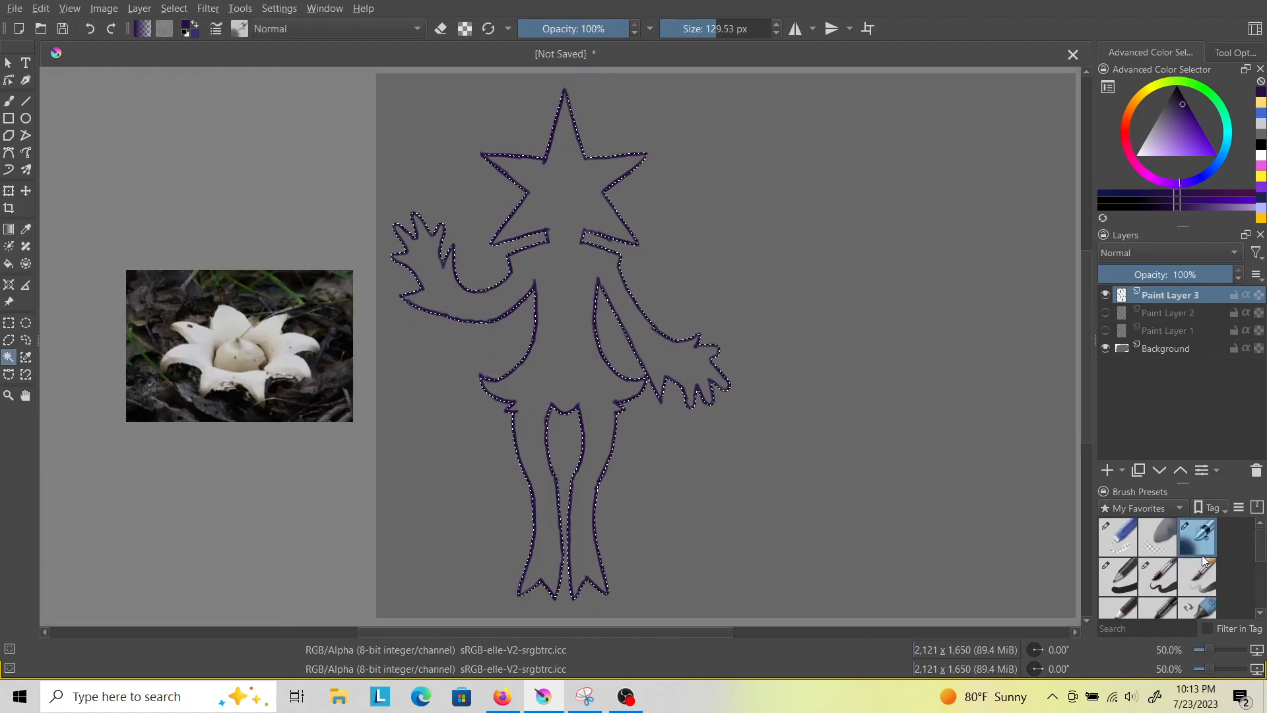
left_click(1123, 574)
left_click(8, 101)
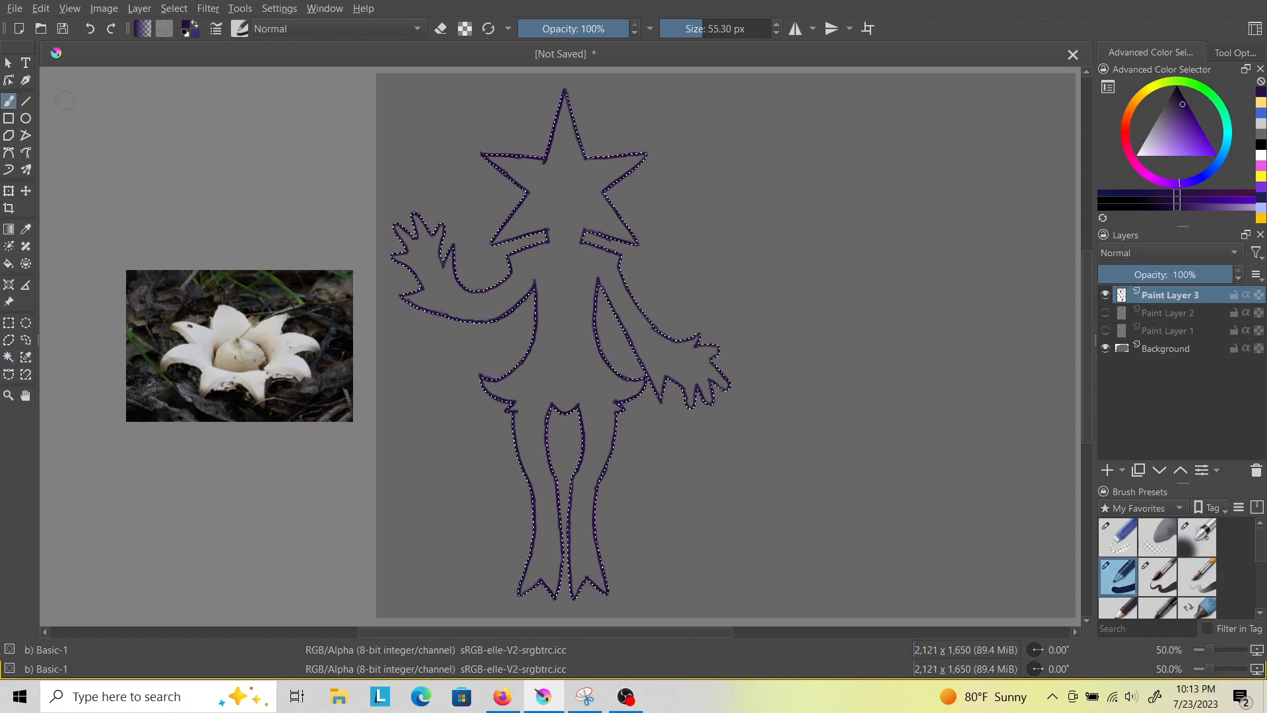
left_click_drag(697, 29, 767, 28)
mouse_move(578, 205)
left_mouse_down()
mouse_move(483, 315)
mouse_move(542, 424)
mouse_move(657, 398)
left_mouse_up()
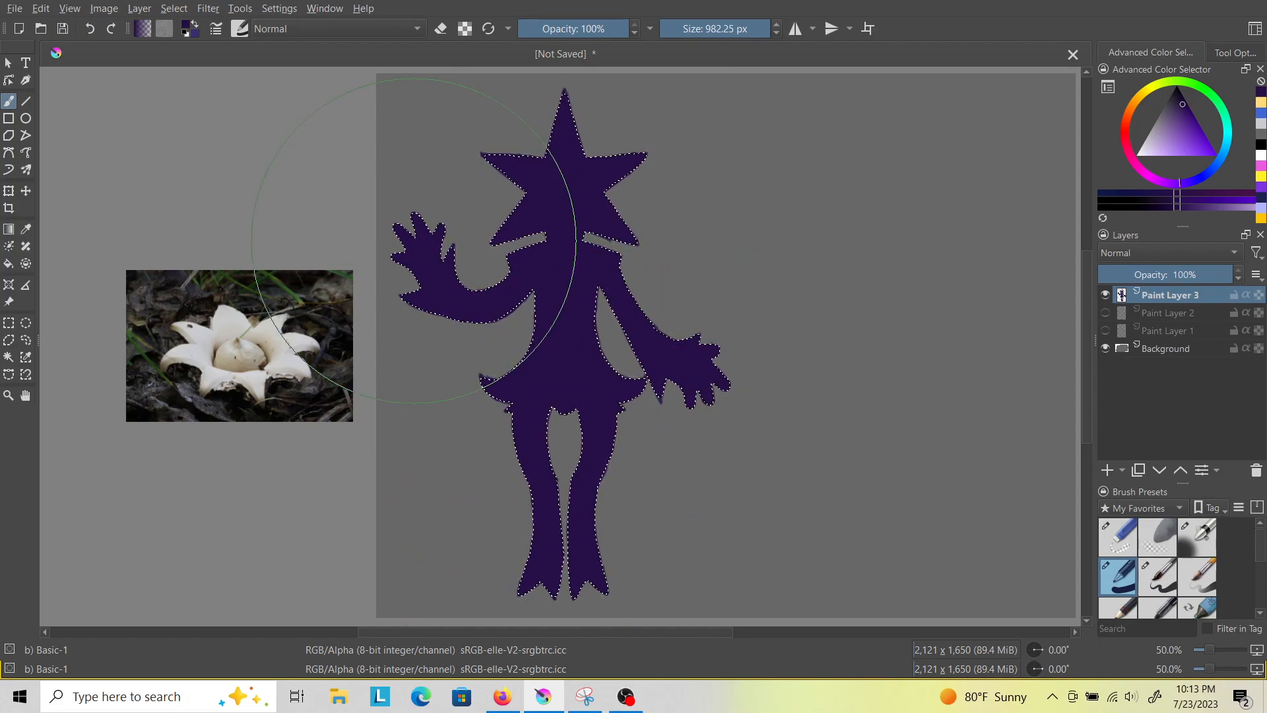
key("ctrl+shift+a")
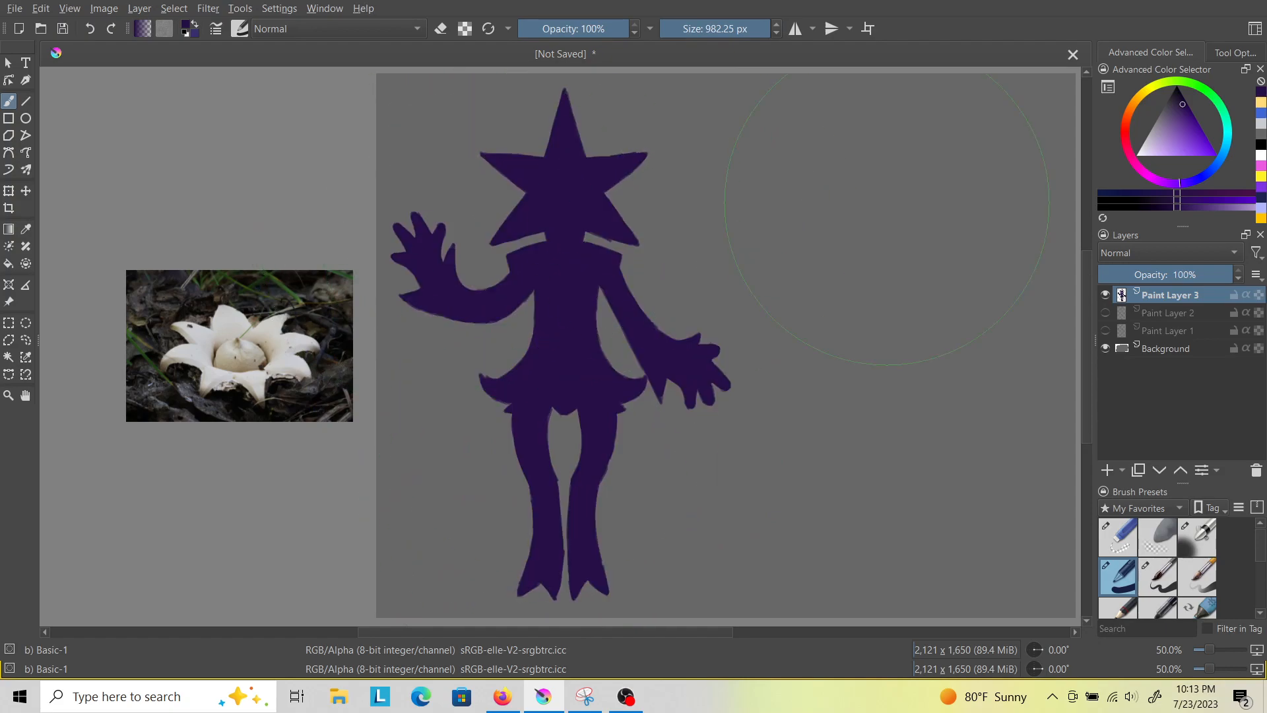
Reduce the Basic-1 brush to 47.88 px, and switch back to the Dry Bristles brush at 10.69 px.
left_click(709, 26)
left_click_drag(709, 26, 704, 26)
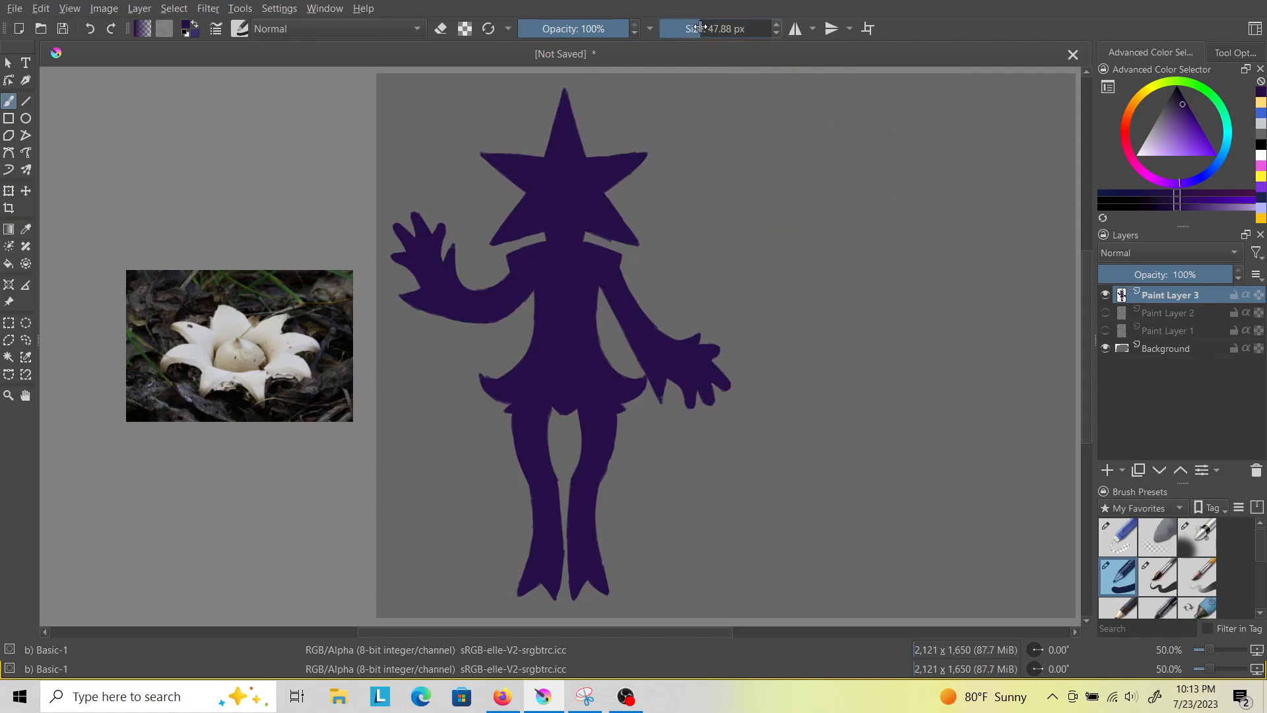
scroll(665, 378, "up", 4)
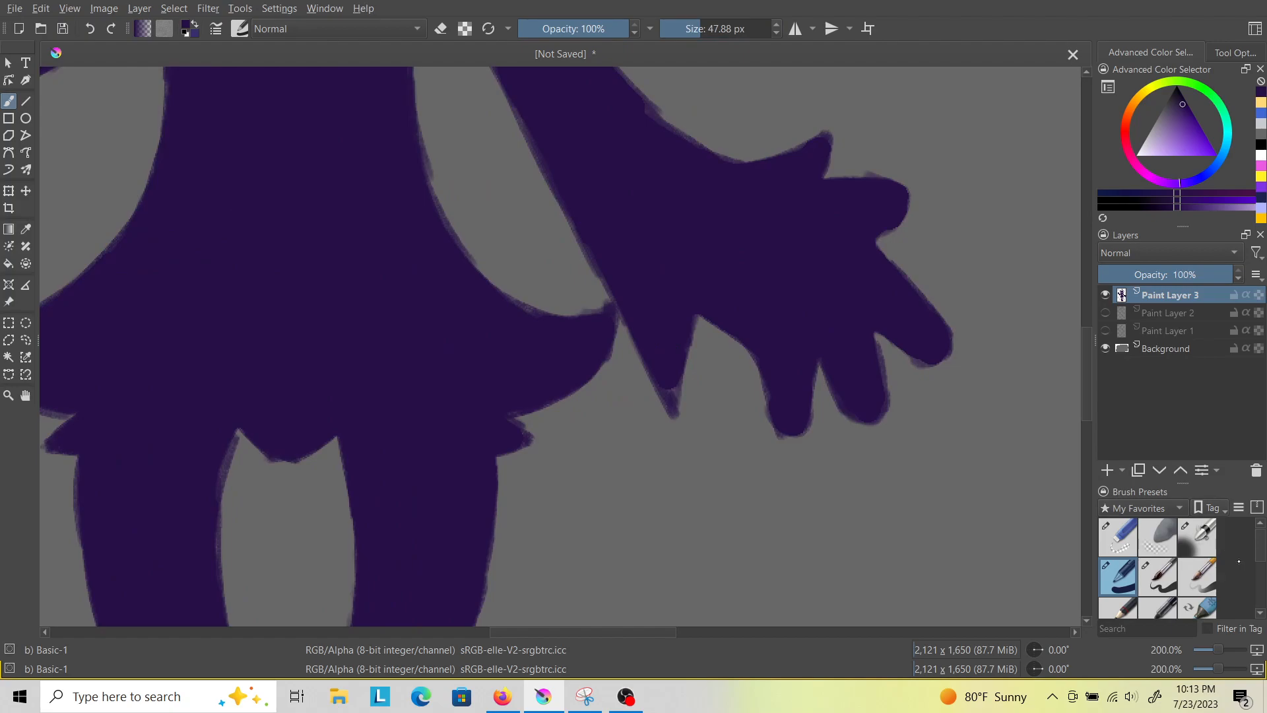
scroll(1206, 576, "down", 3)
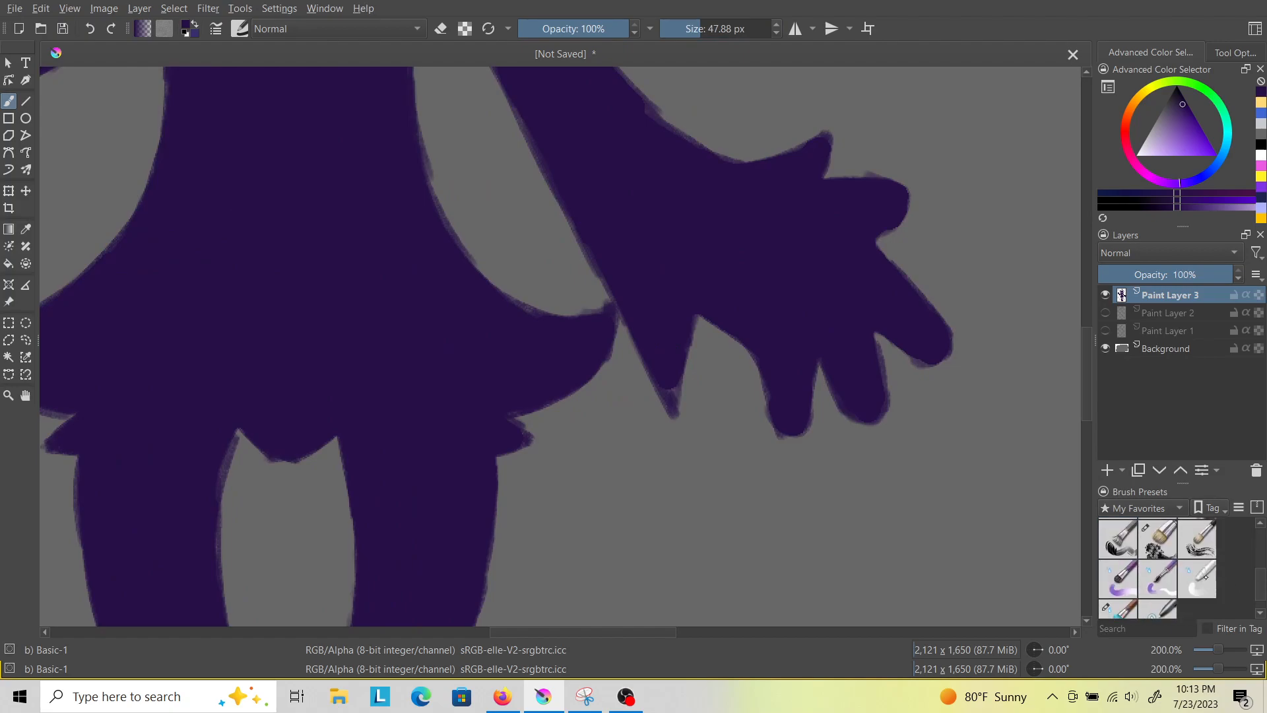
left_click(1122, 540)
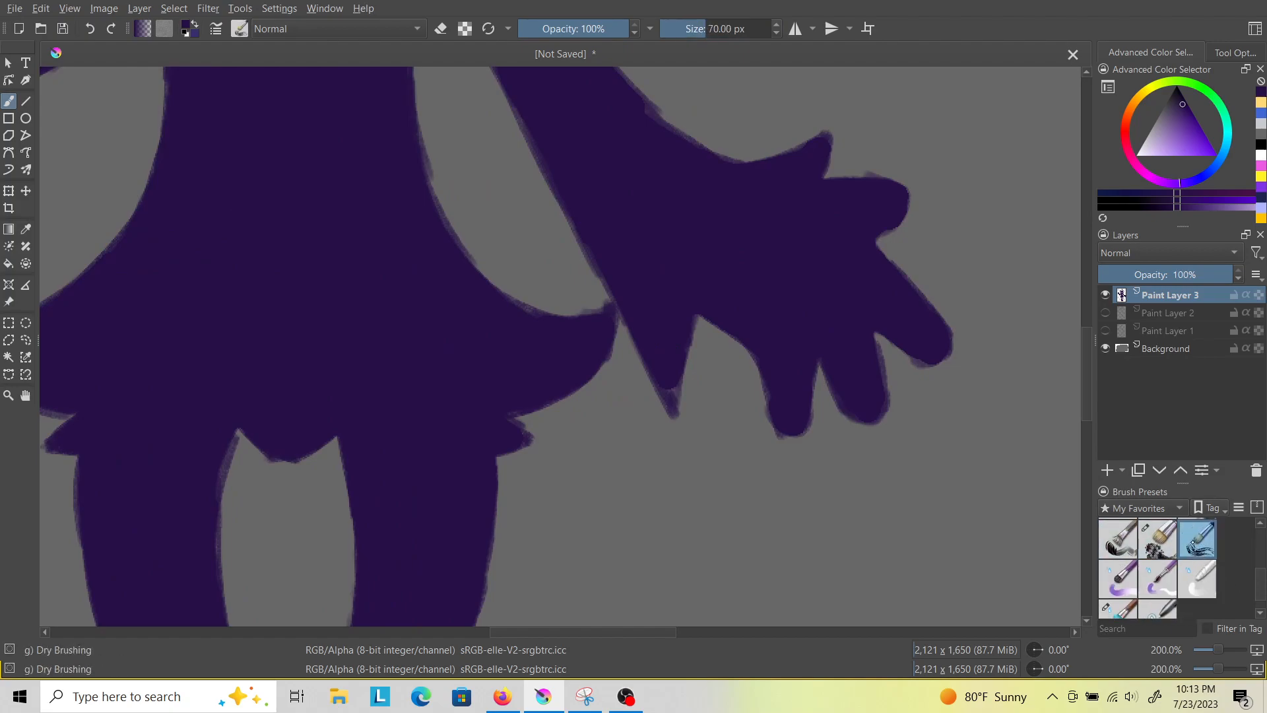
left_click(1196, 542)
left_click(1175, 543)
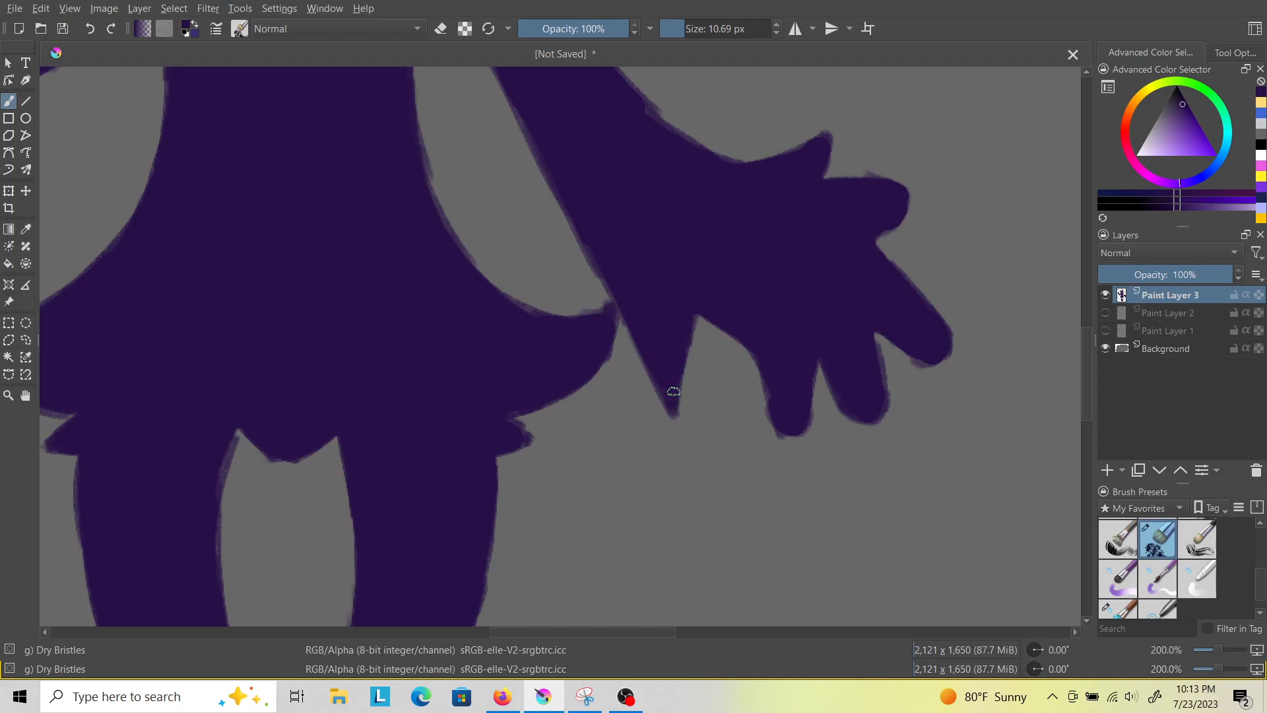
Touch up the silhouette's rough edges around the right-hand sleeve point, skirt tip, forearm and thumb using the Dry Bristles brush.
left_click_drag(660, 376, 674, 409)
left_click_drag(504, 305, 544, 321)
scroll(1071, 350, "up", 3)
left_click_drag(616, 312, 698, 389)
left_click_drag(814, 386, 792, 400)
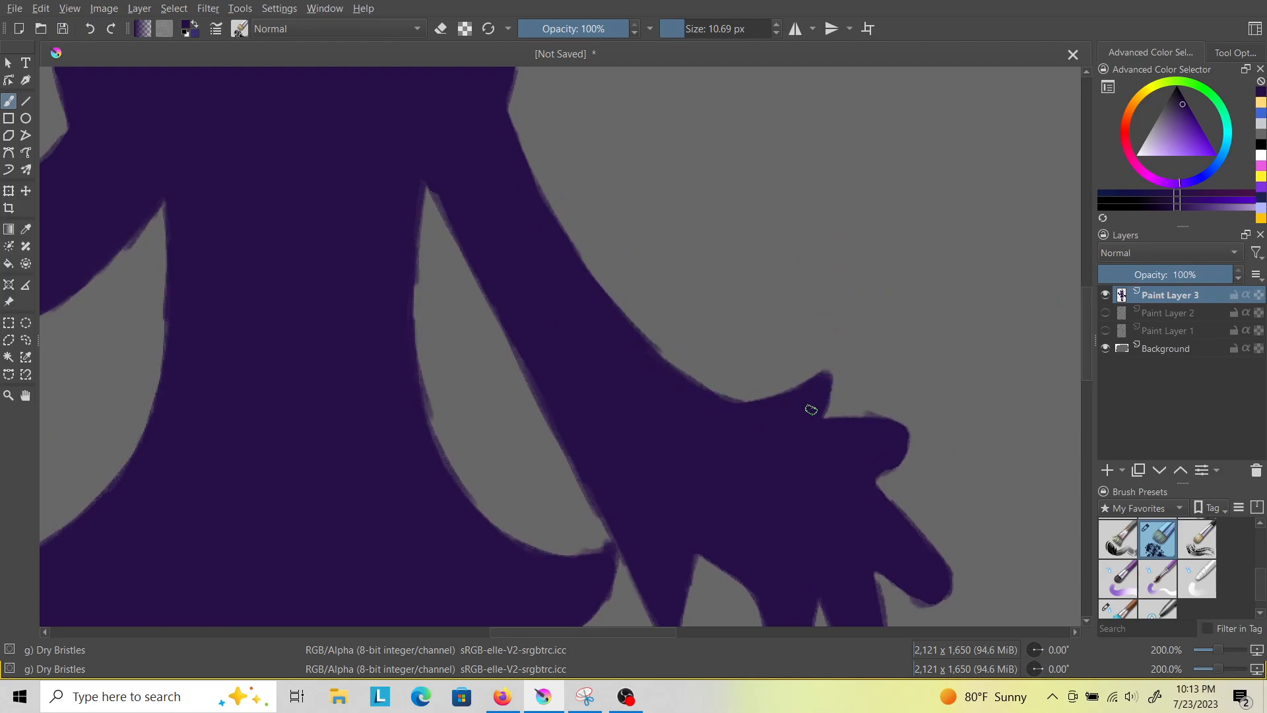
left_click_drag(1083, 329, 1087, 409)
scroll(1017, 381, "up", 5)
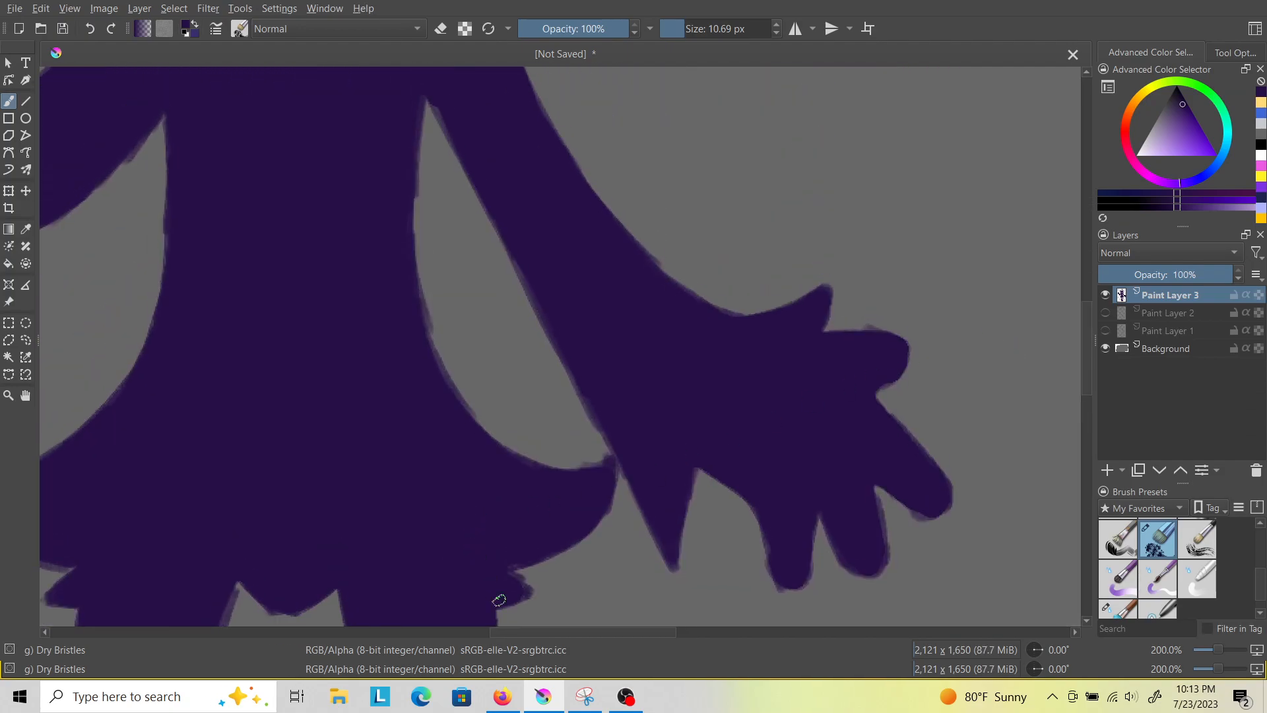
left_click_drag(540, 633, 416, 633)
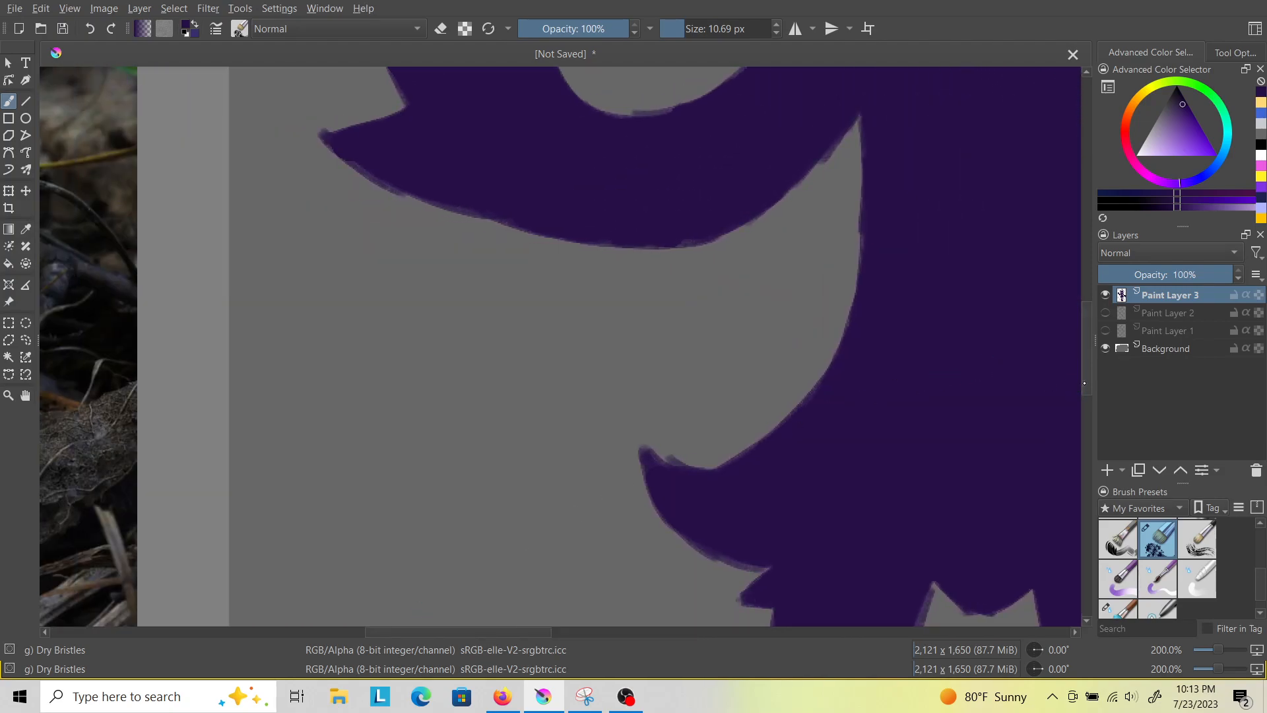
scroll(1074, 390, "up", 5)
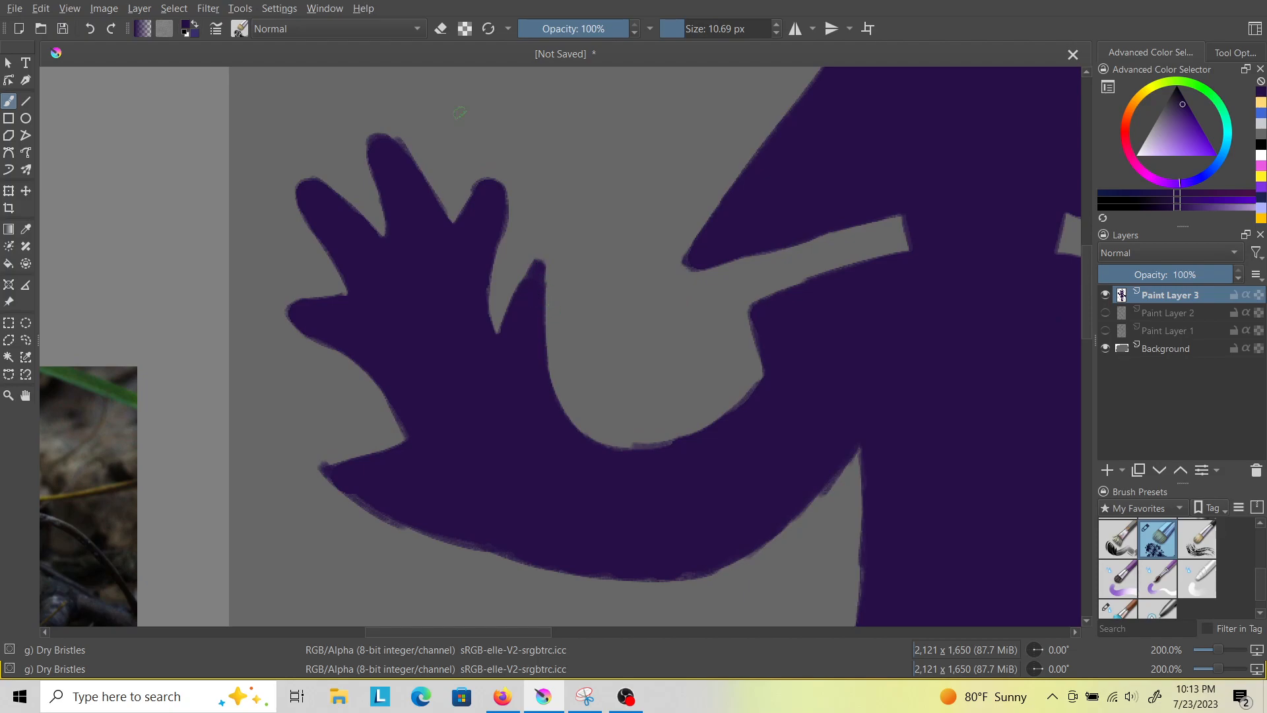
scroll(492, 195, "down", 5)
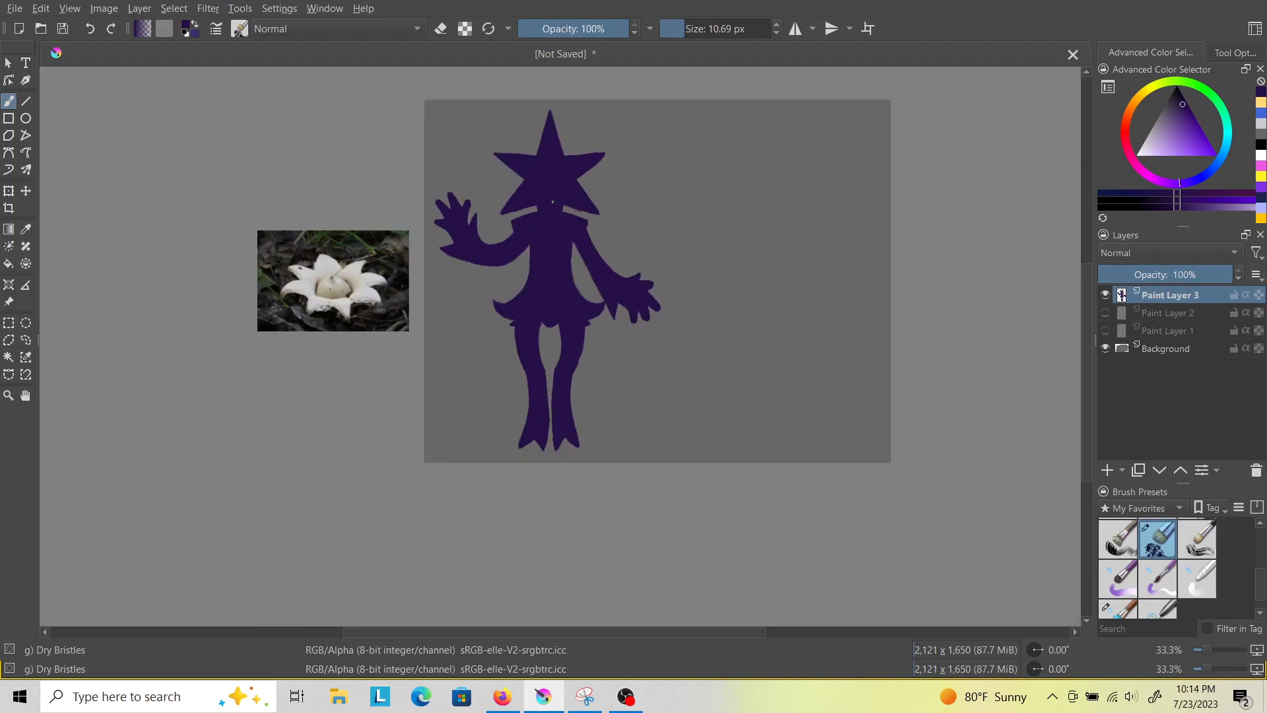
Show the Paint Layer 2 sketch and set its opacity to 100%.
left_click(1106, 313)
left_click(1154, 313)
left_click_drag(1155, 272, 1233, 261)
scroll(574, 105, "up", 1)
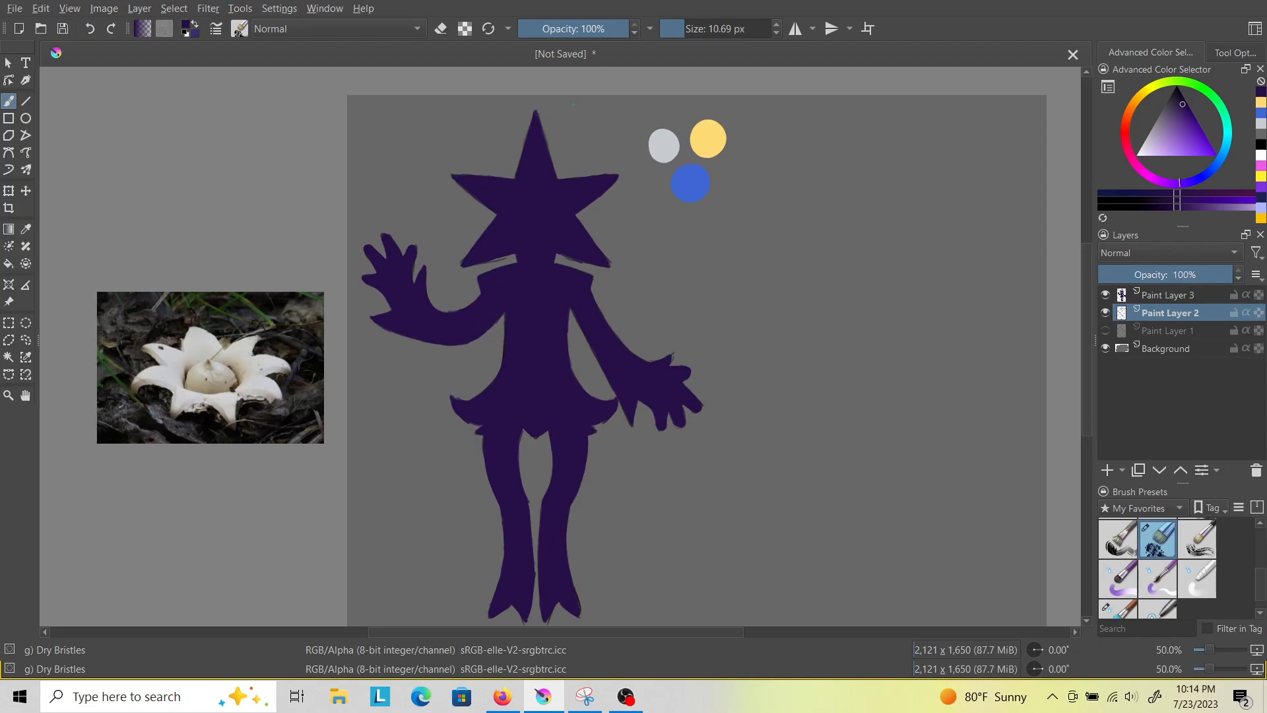
Lasso the grey, yellow and blue colour swatches freehand and copy them to a new layer.
left_click(26, 339)
mouse_move(666, 107)
left_mouse_down()
mouse_move(610, 128)
mouse_move(636, 192)
mouse_move(722, 235)
left_mouse_up()
left_click_drag(696, 91, 667, 104)
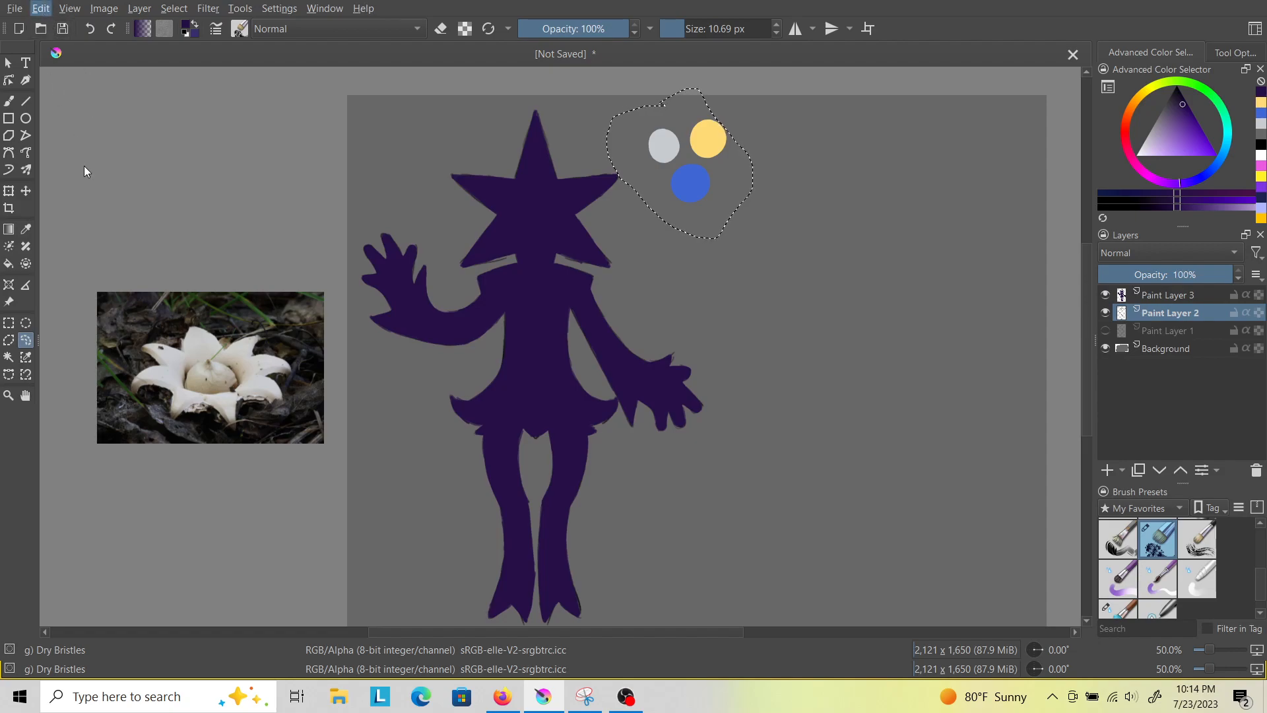
key("ctrl+alt+j")
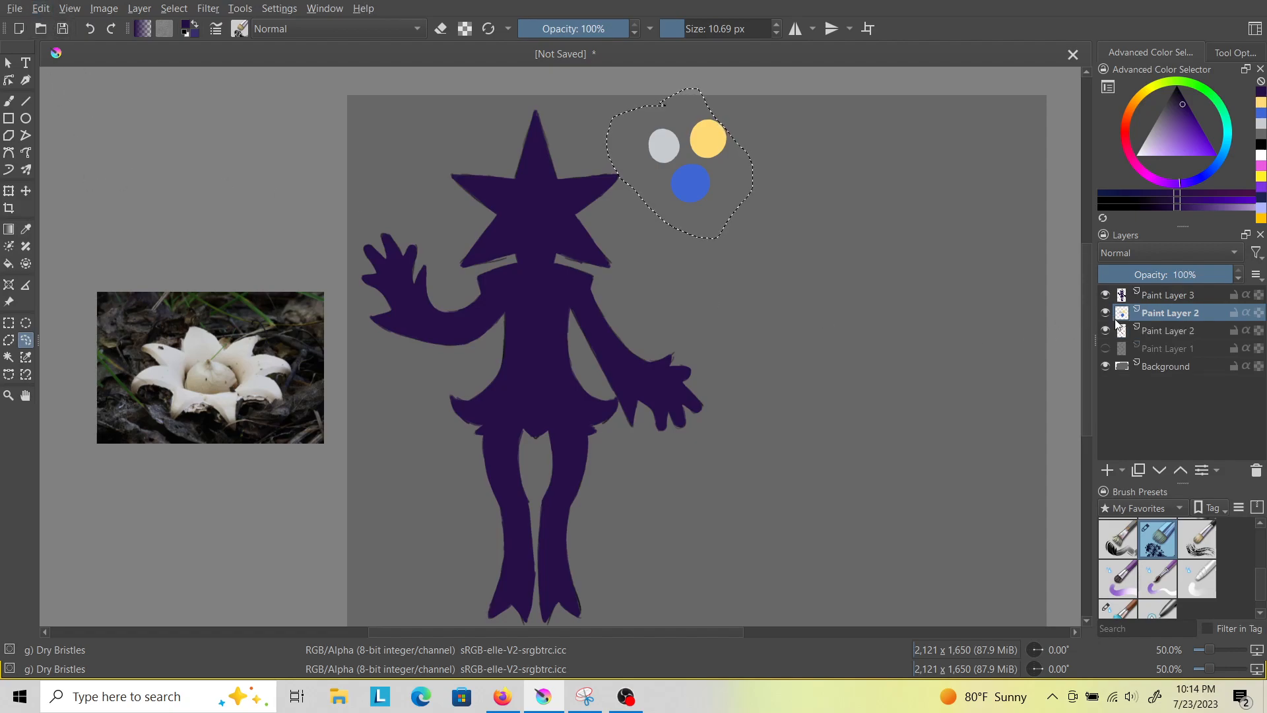
Erase the colour swatches from the original sketch layer with Eraser Small at 85.47 px, hiding the copied swatches meanwhile.
left_click(1160, 339)
left_click(1106, 313)
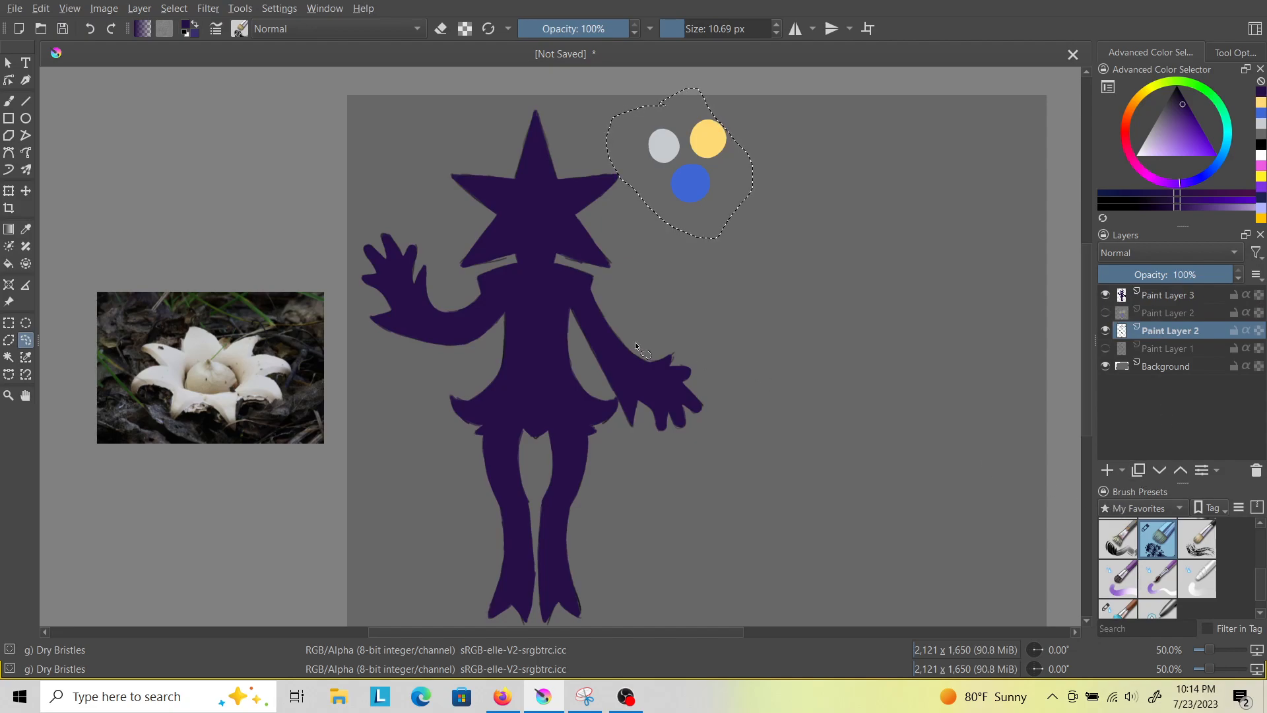
key("ctrl+shift+a")
left_click(5, 107)
scroll(1159, 564, "up", 3)
left_click(1131, 538)
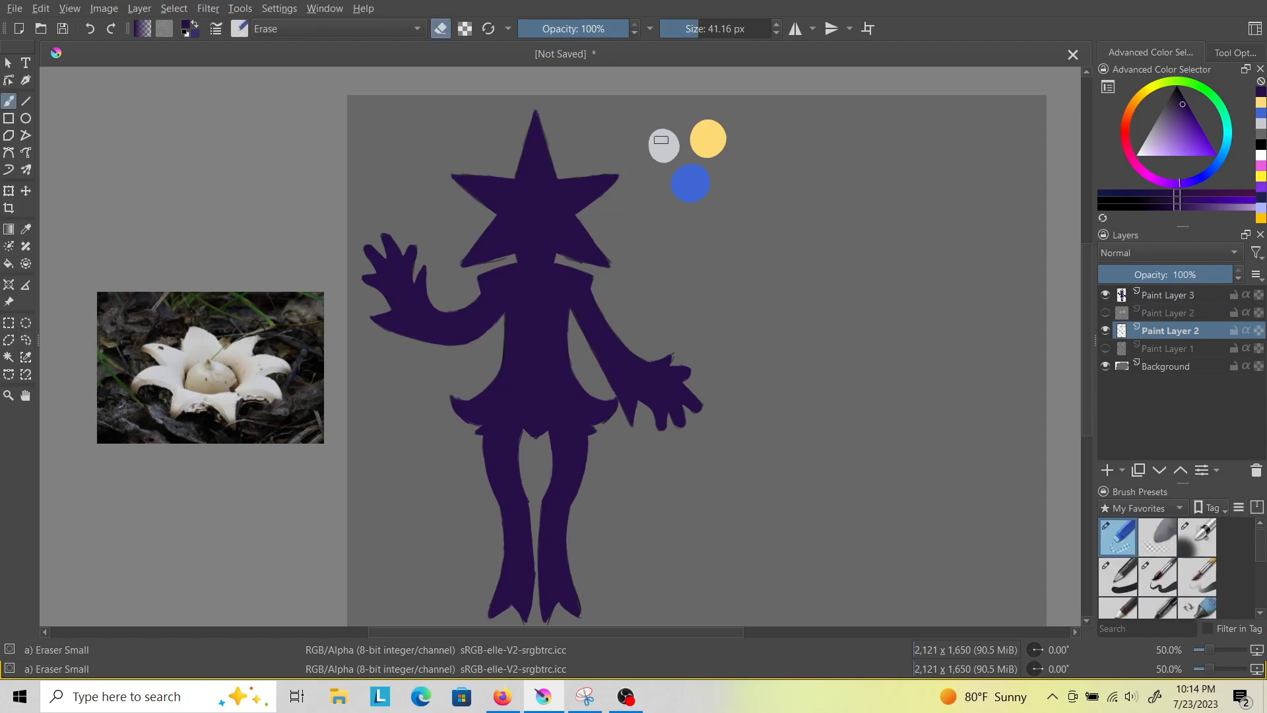
left_click_drag(695, 27, 706, 45)
mouse_move(702, 123)
left_mouse_down()
mouse_move(662, 123)
mouse_move(662, 158)
mouse_move(723, 139)
mouse_move(676, 149)
mouse_move(676, 165)
left_mouse_up()
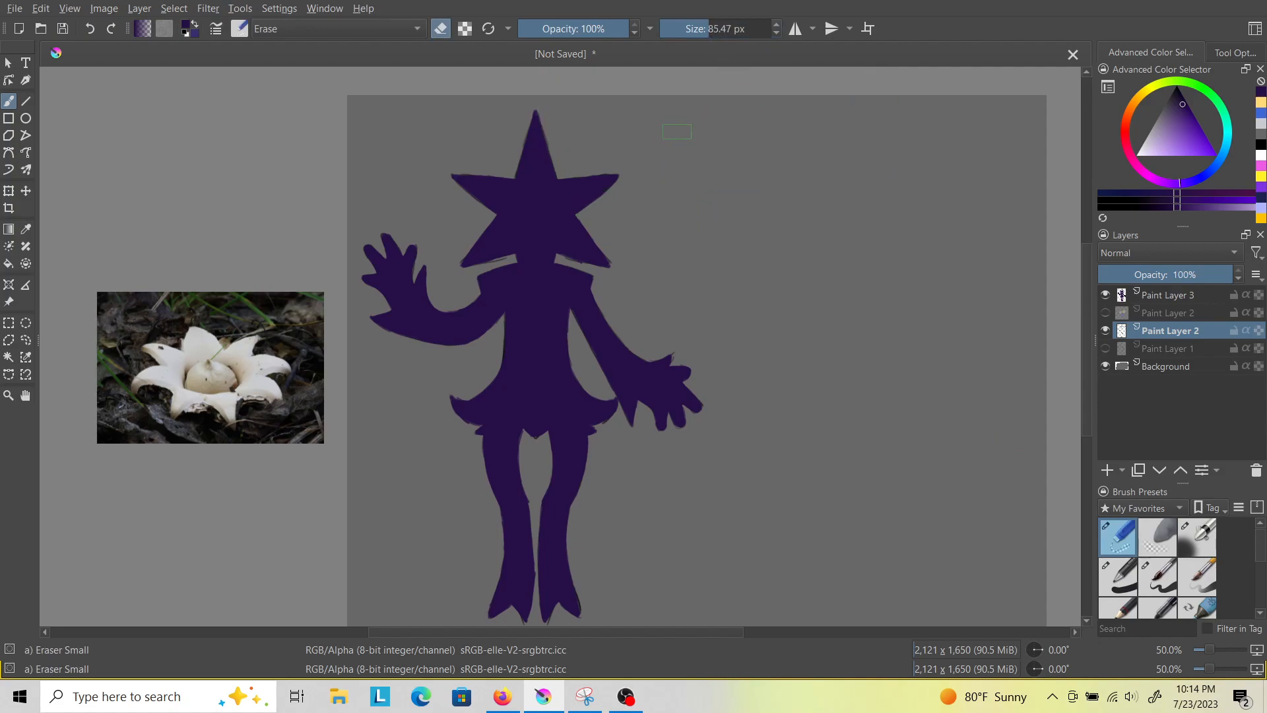
left_click(1107, 313)
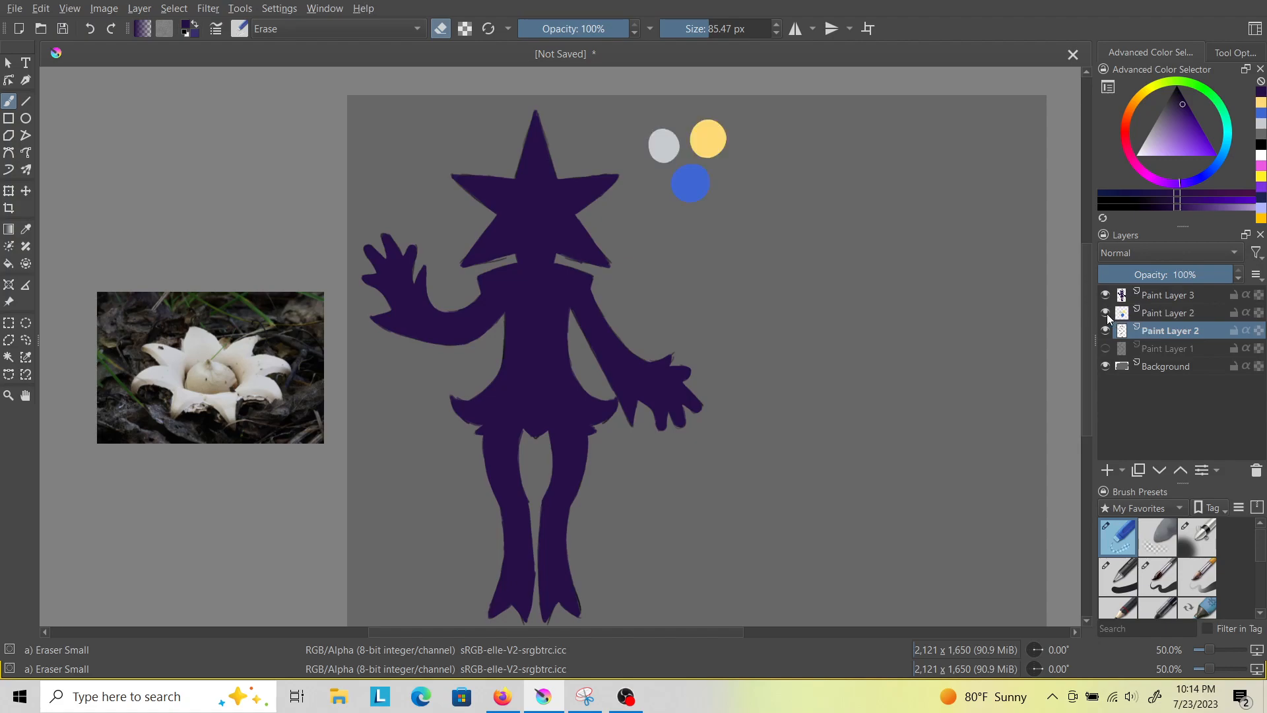
Set Paint Layer 3's opacity to 84% so the sketch shows through, and lock its alpha.
left_click(1188, 295)
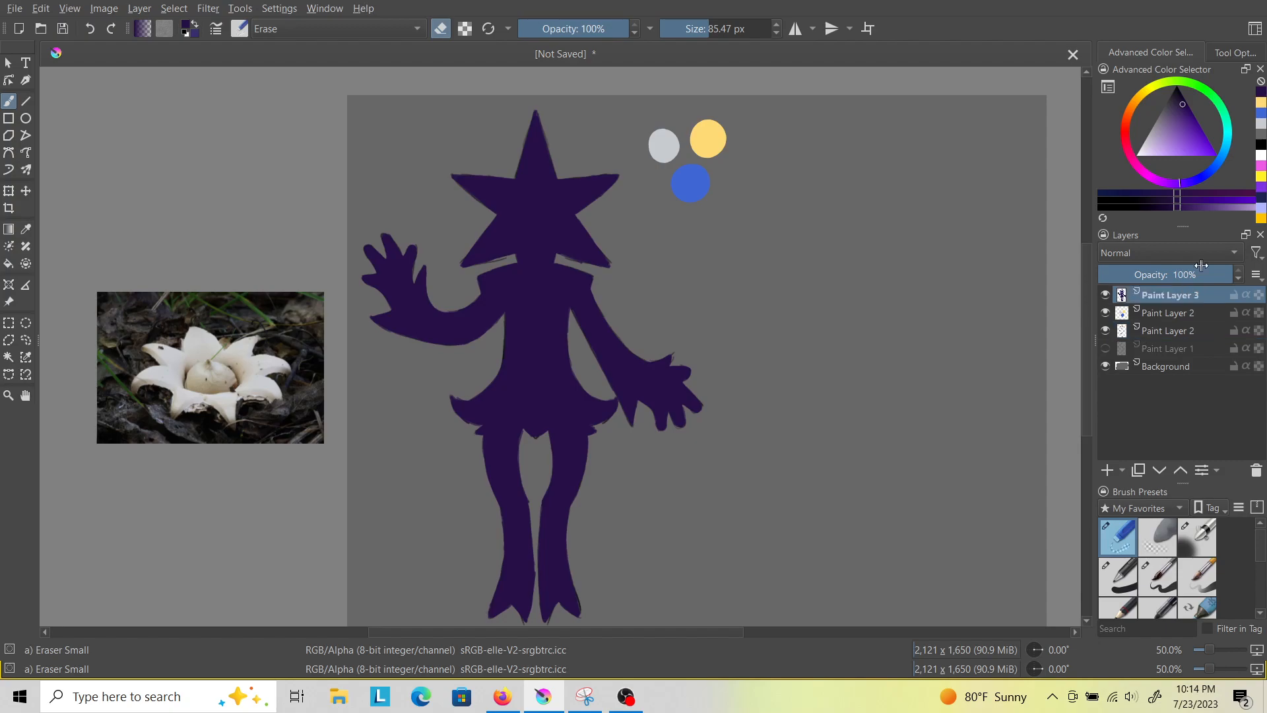
left_click(1212, 278)
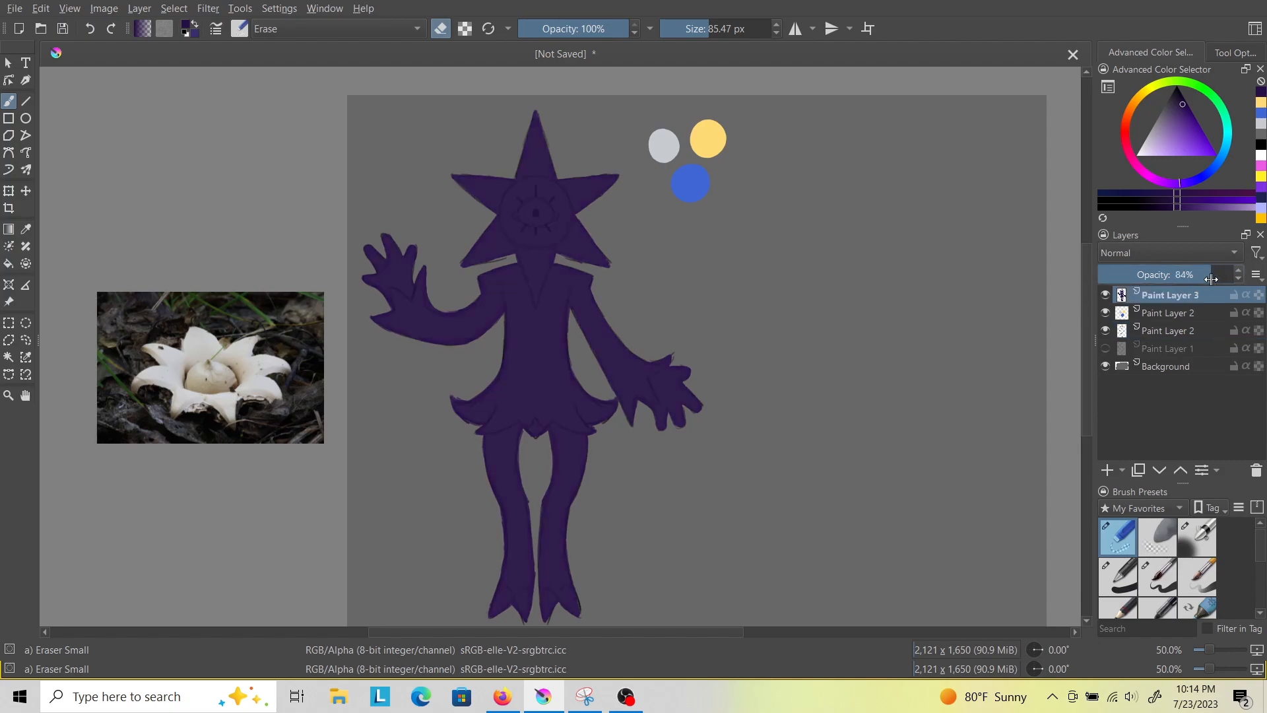
left_click(1197, 330)
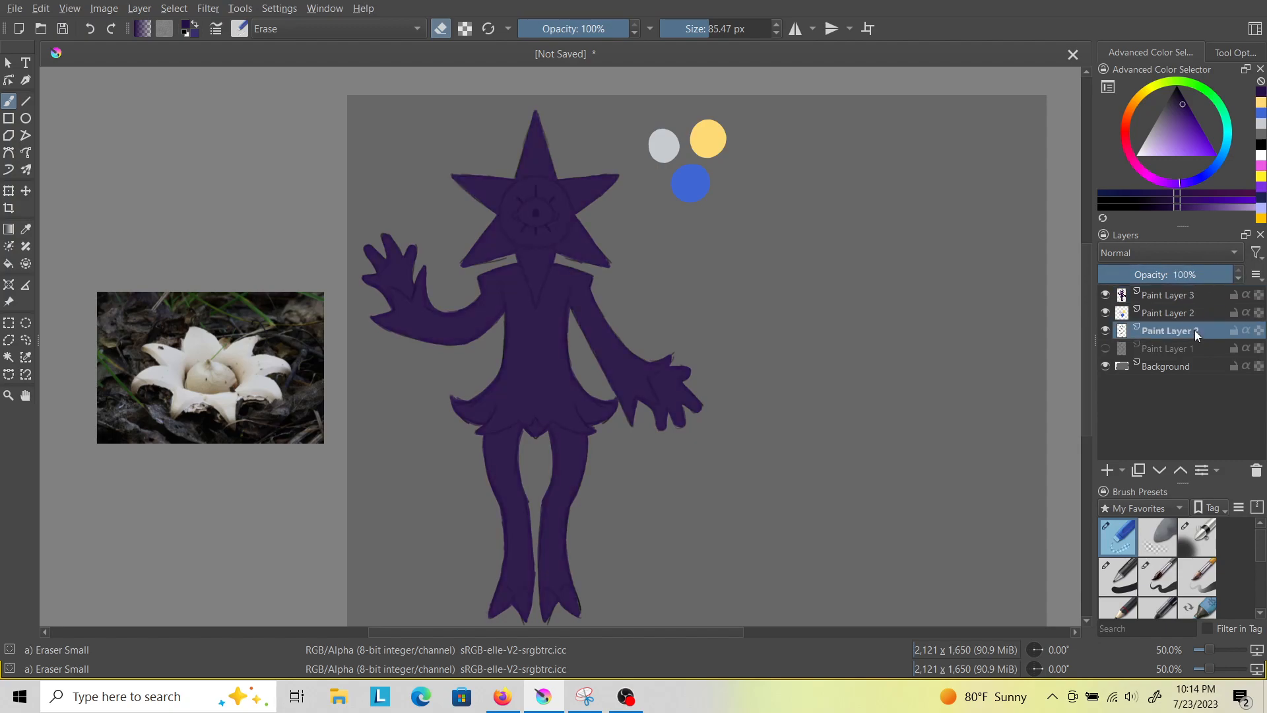
left_click(1197, 296)
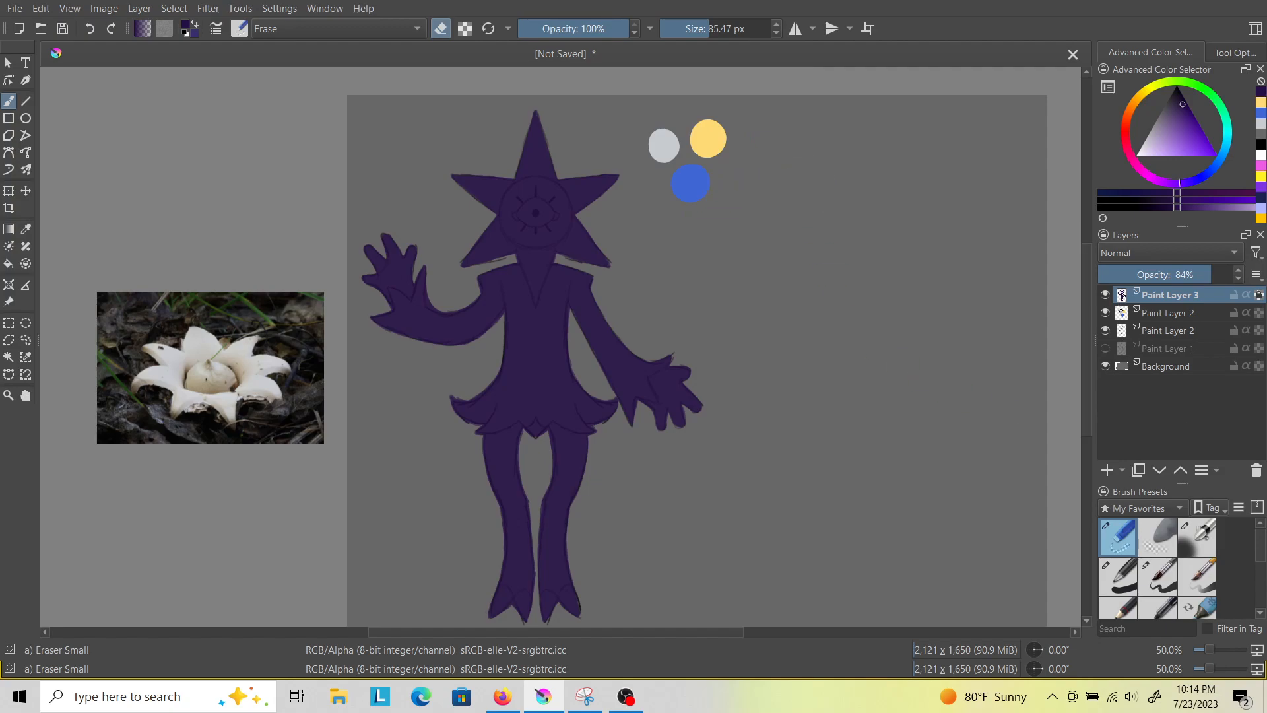
Make the original Paint Layer 2 sketch active and set up the Pencil-2 brush at 10 px in black.
left_click(1198, 330)
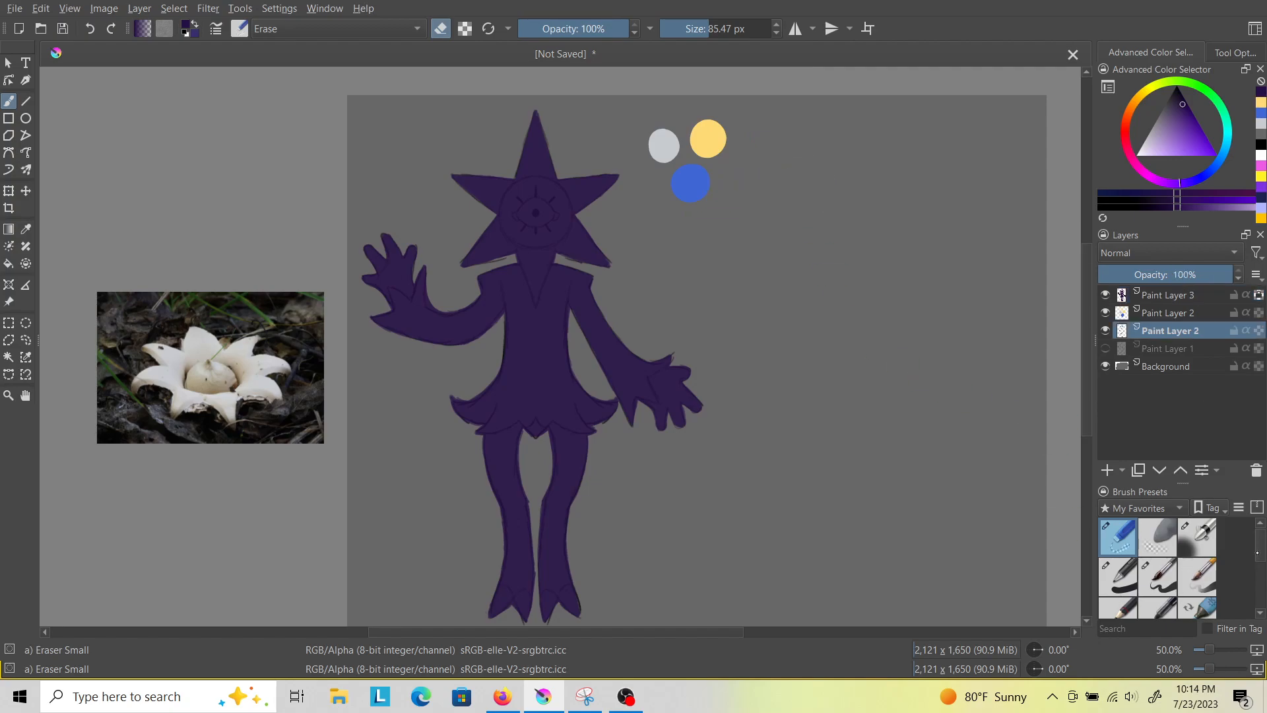
scroll(1256, 555, "down", 3)
left_click(1118, 521)
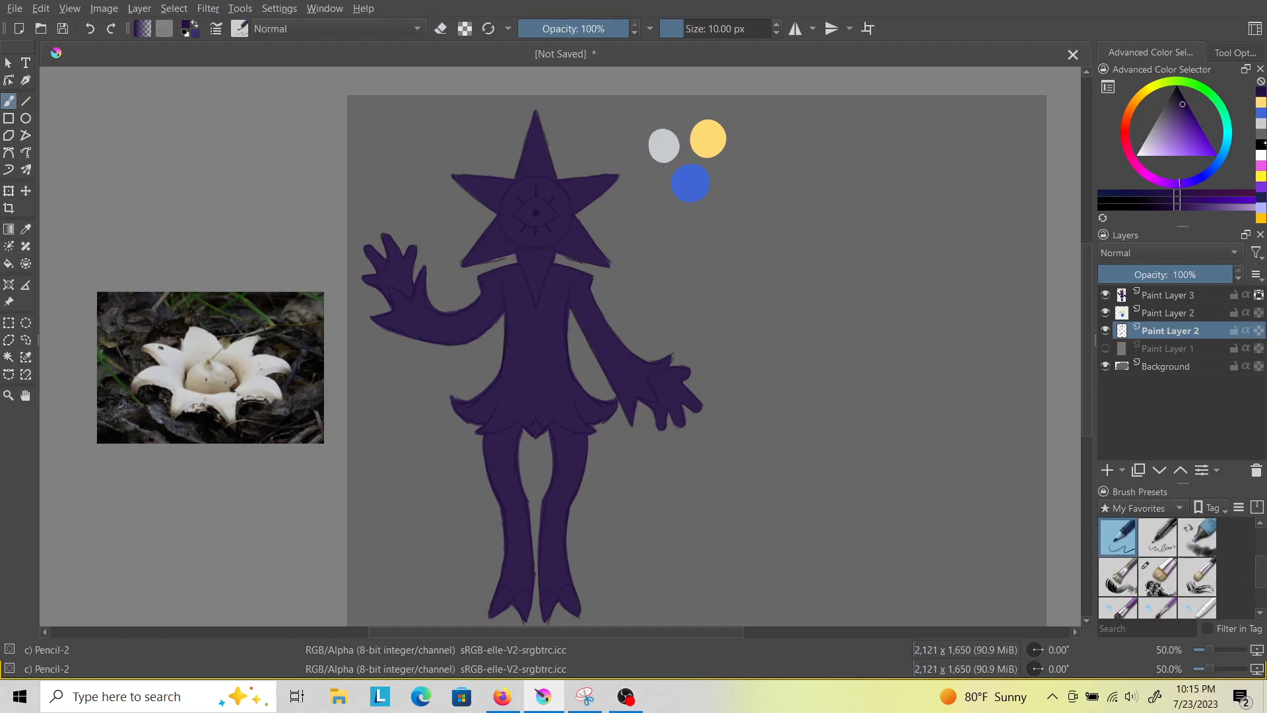
key("d")
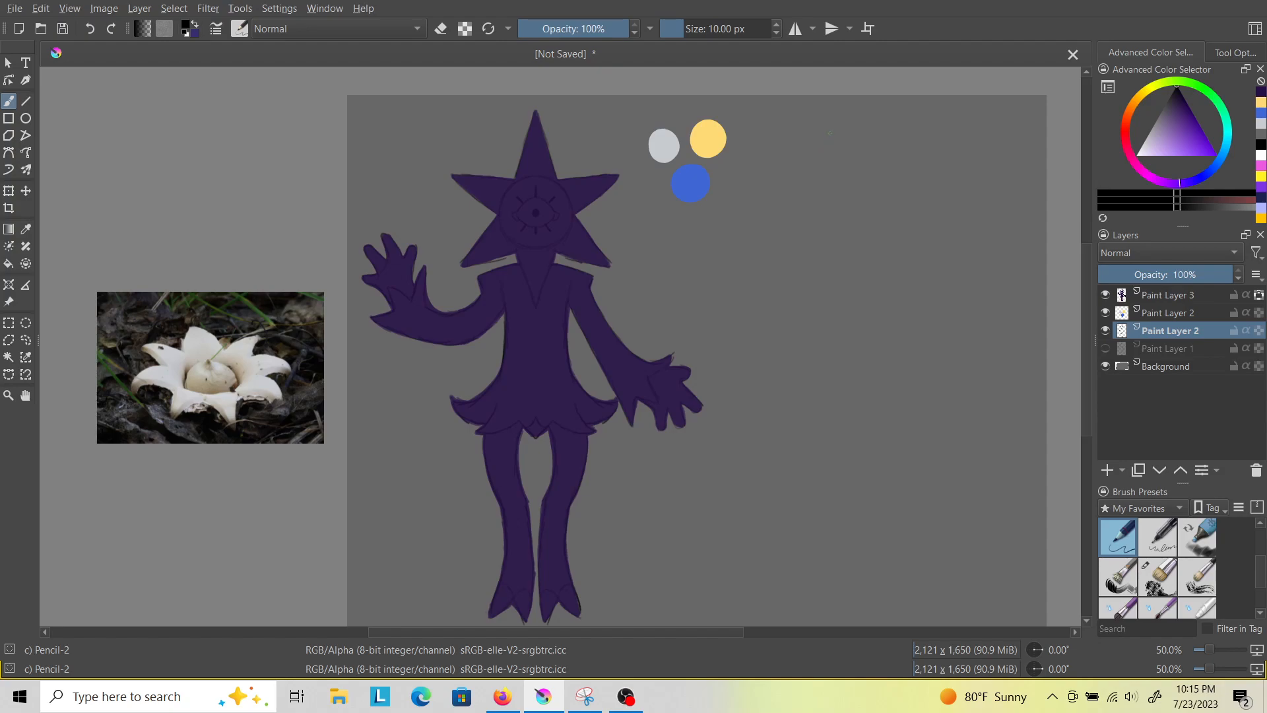
mouse_move(796, 134)
left_mouse_down()
mouse_move(844, 142)
mouse_move(836, 154)
mouse_move(822, 131)
mouse_move(756, 140)
left_mouse_up()
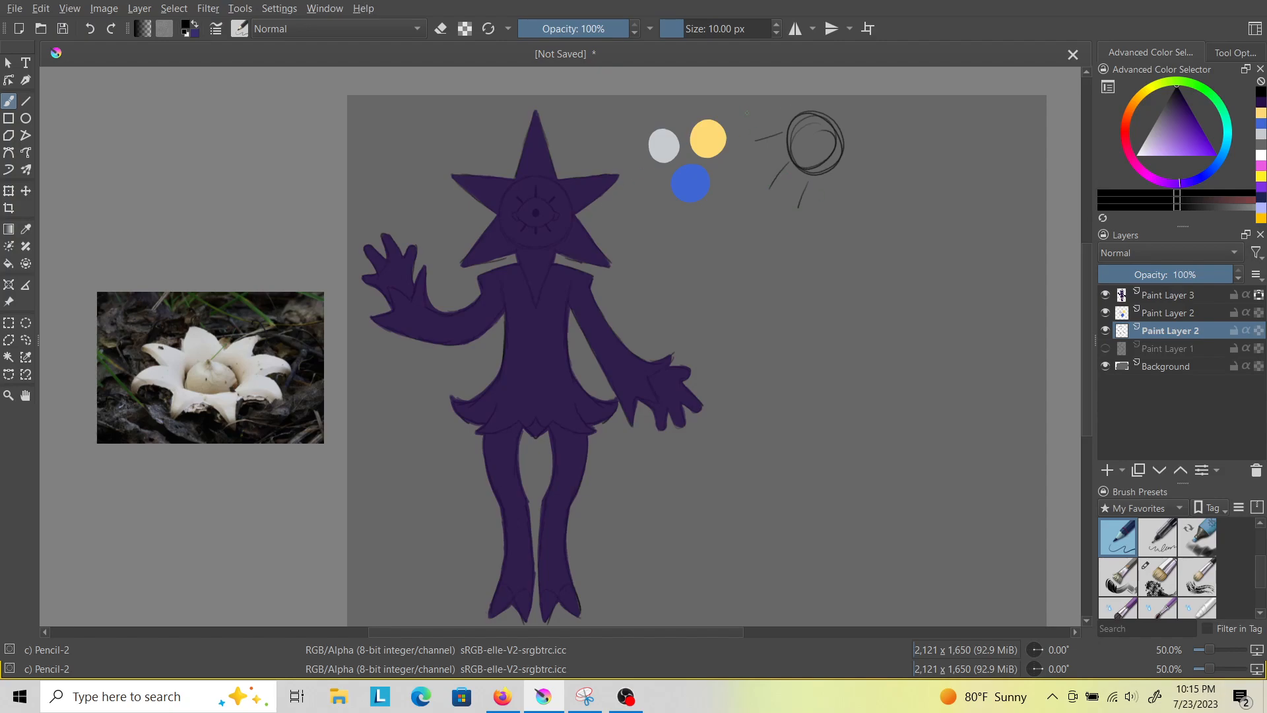
key("ctrl+z")
key("ctrl+z")
key("ctrl+z")
key("ctrl+z")
key("ctrl+z")
key("ctrl+z")
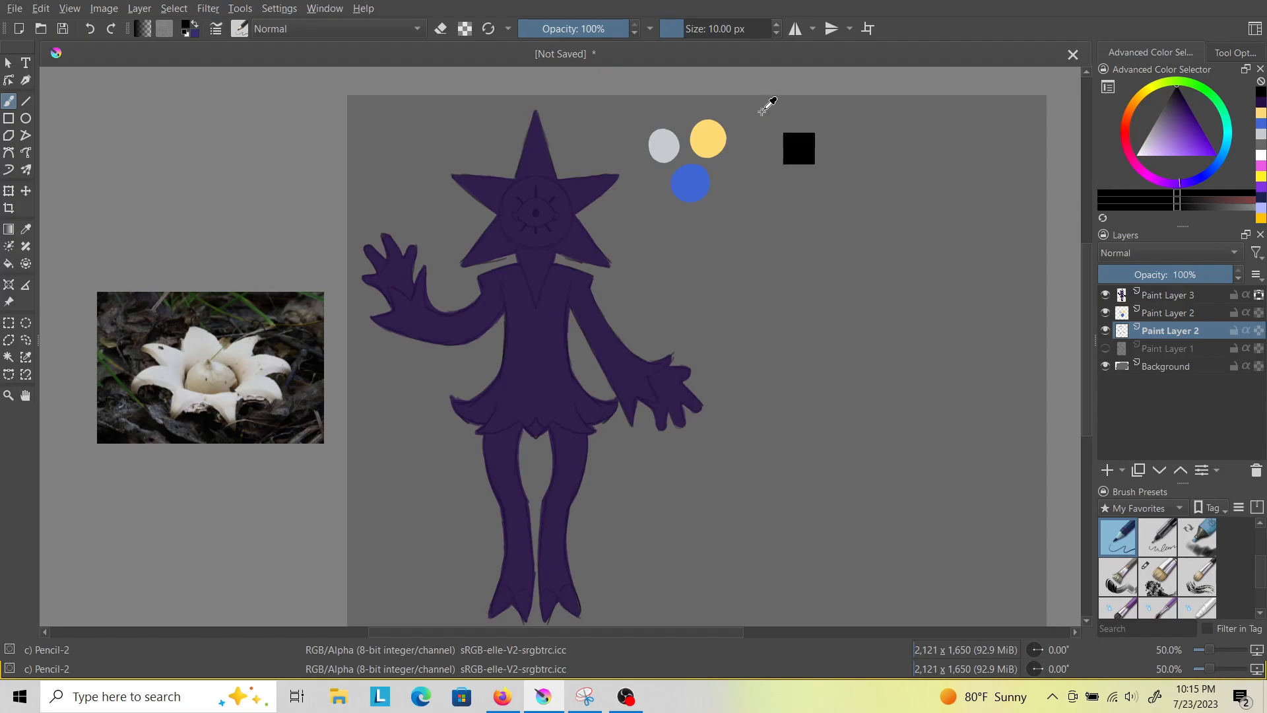
Sketch a partial sun with three rays at the canvas's upper edge beside the colour swatches to mark the light source.
mouse_move(755, 100)
left_mouse_down()
mouse_move(774, 125)
mouse_move(819, 100)
left_mouse_up()
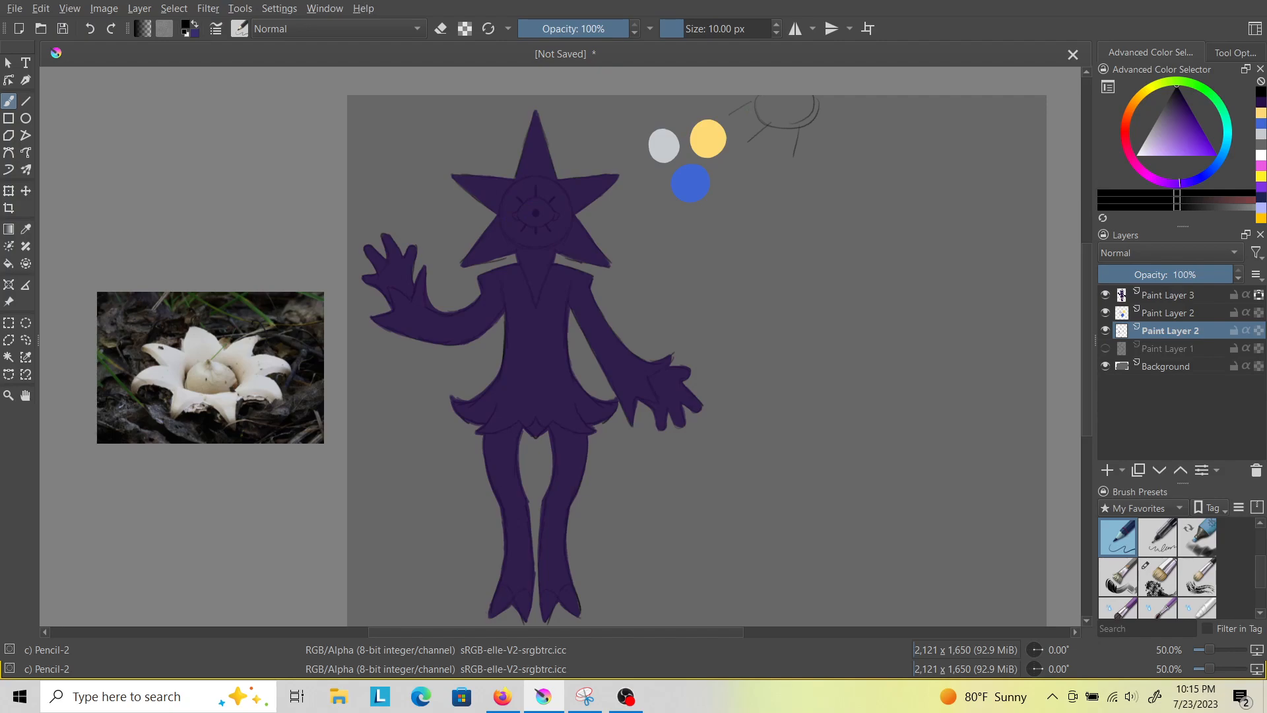
Make Paint Layer 3 active and sample the light grey swatch as the painting colour.
left_click(1163, 296)
left_click(26, 229)
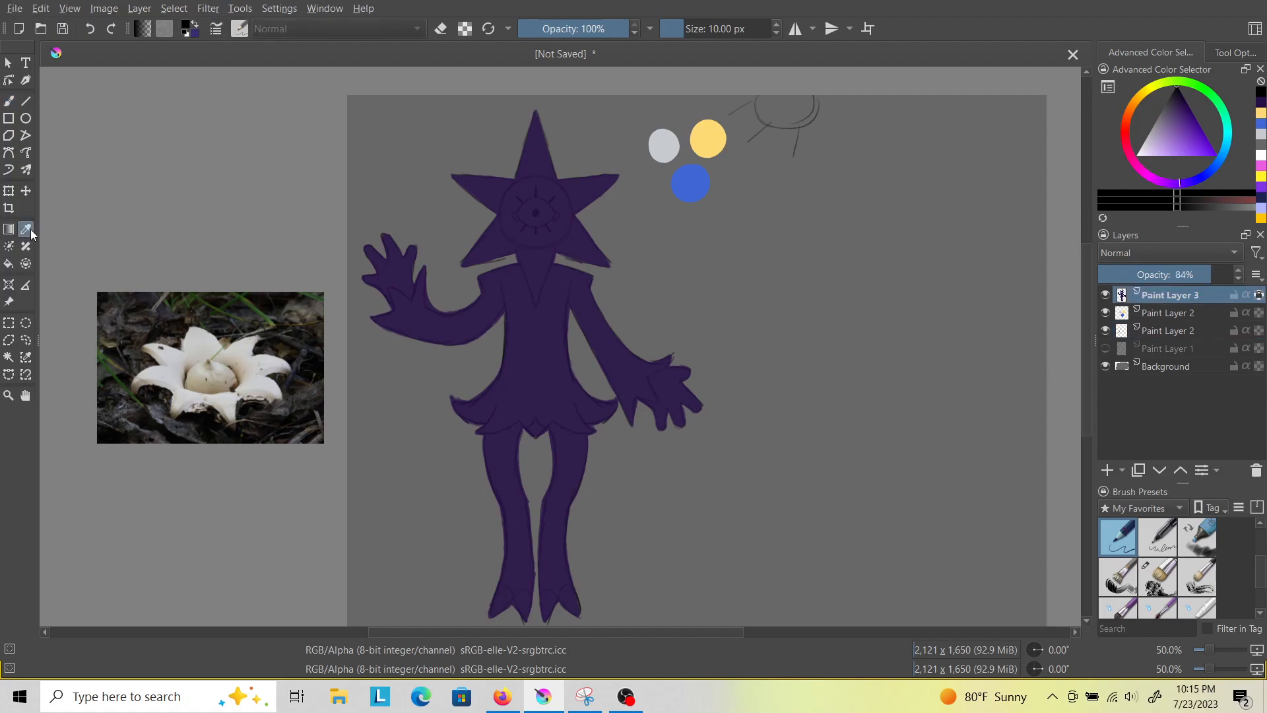
left_click(659, 134)
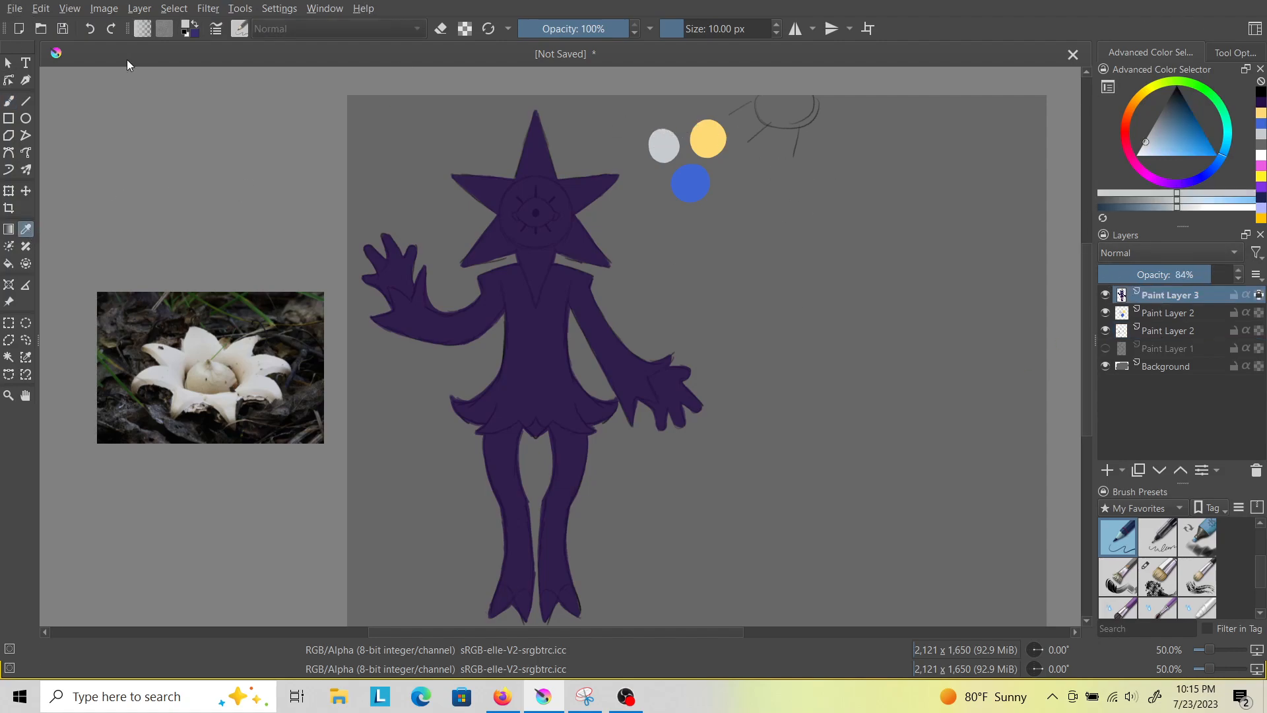
Switch to the Dry Bristles brush and set its size to 29.66 px for painting the star-shaped head.
left_click(9, 102)
scroll(514, 167, "up", 2)
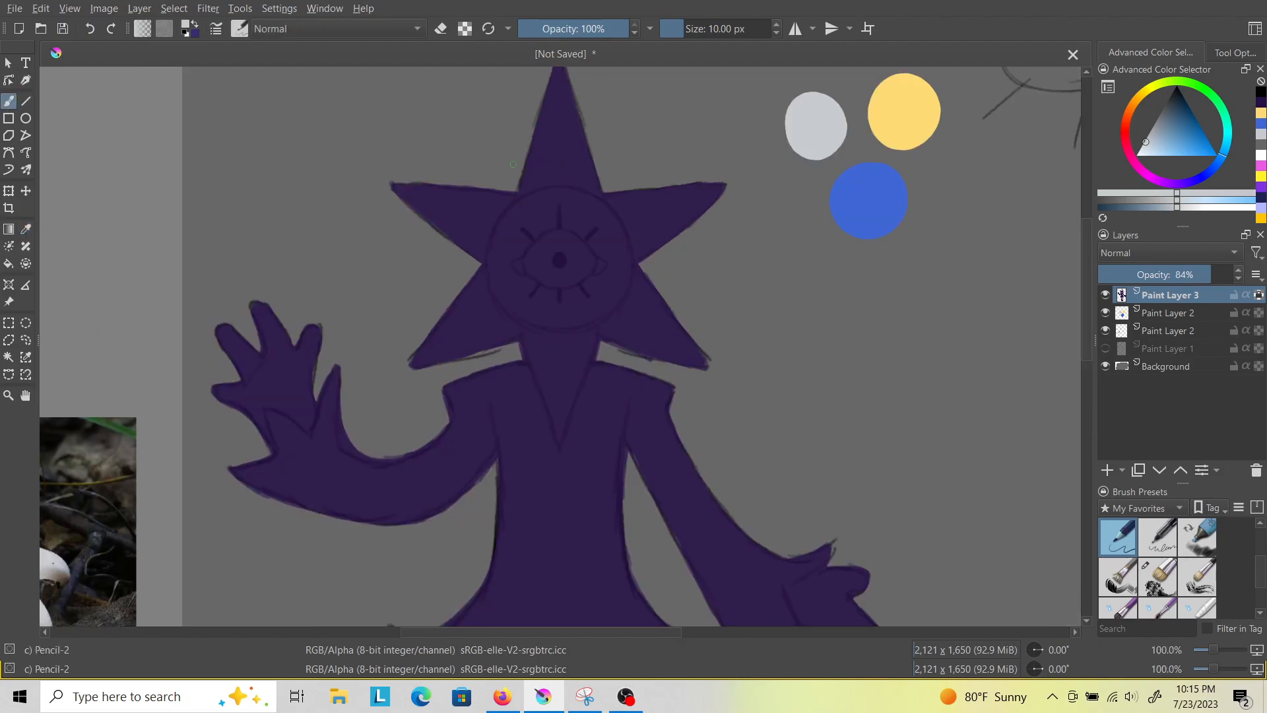
scroll(511, 165, "down", 1)
scroll(539, 70, "up", 1)
scroll(552, 171, "up", 1)
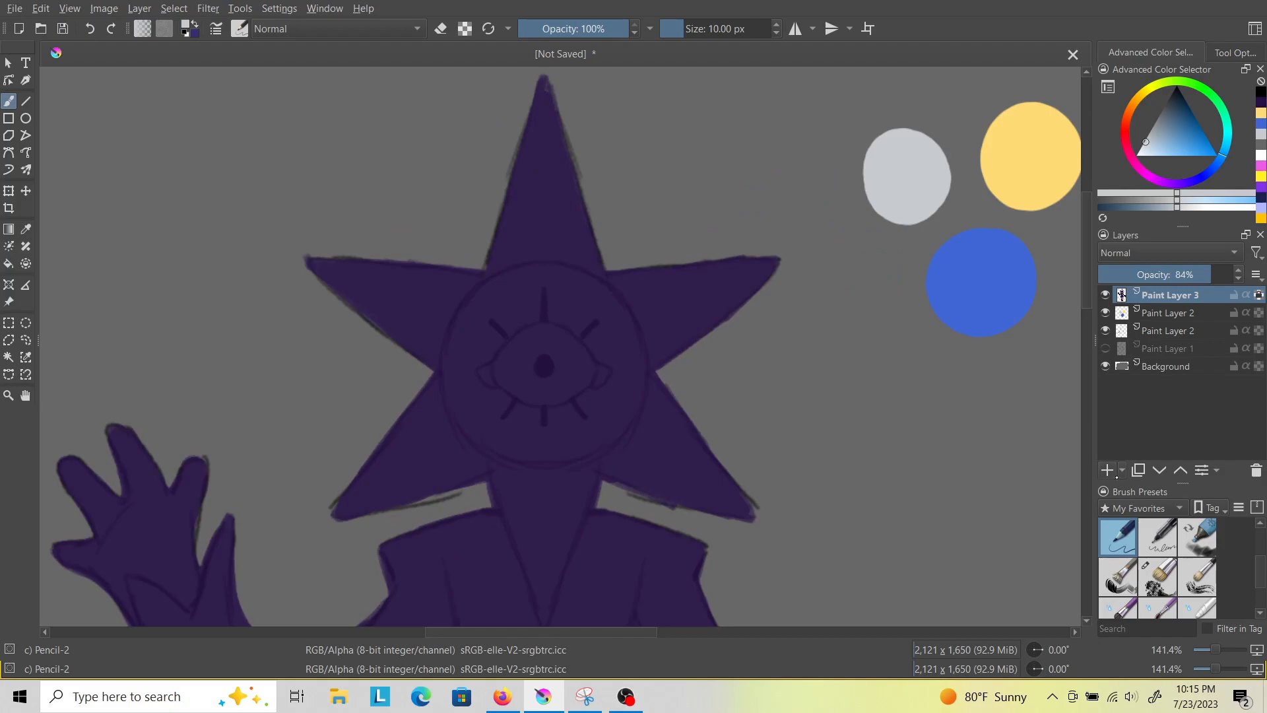
left_click_drag(1265, 574, 1265, 595)
left_click_drag(1138, 525, 1136, 566)
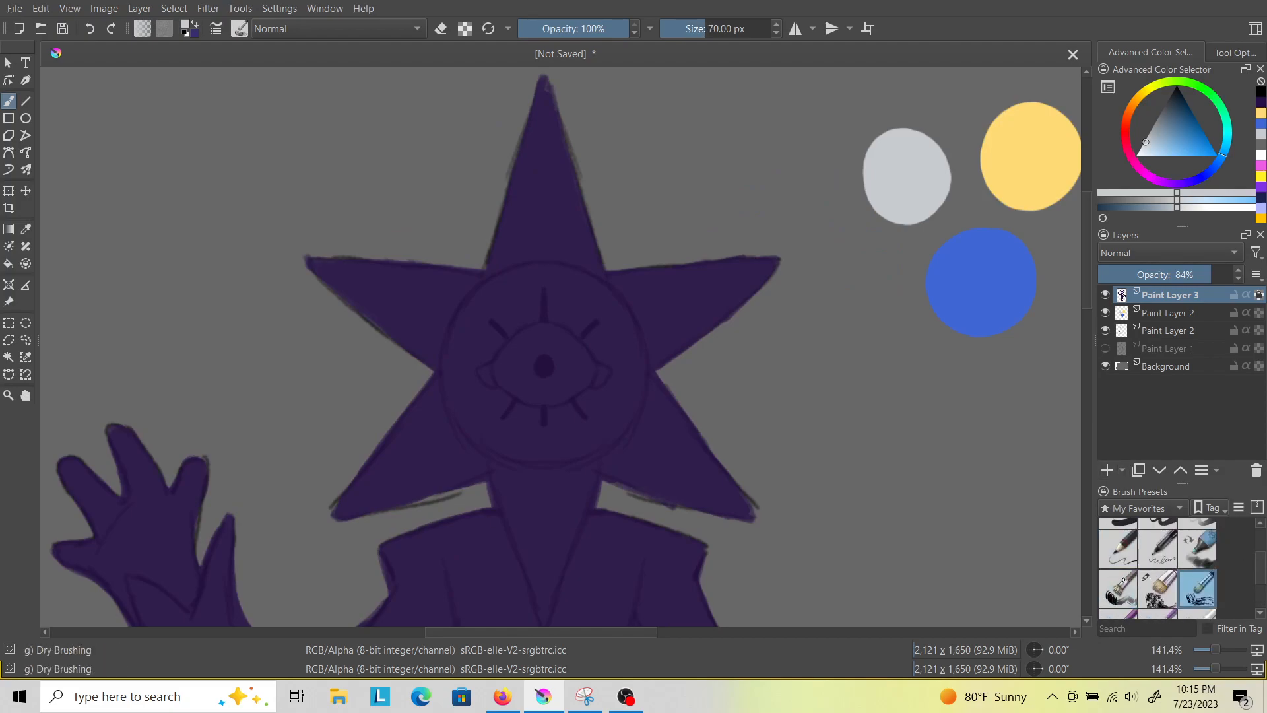
left_click(1196, 587)
left_click(1150, 595)
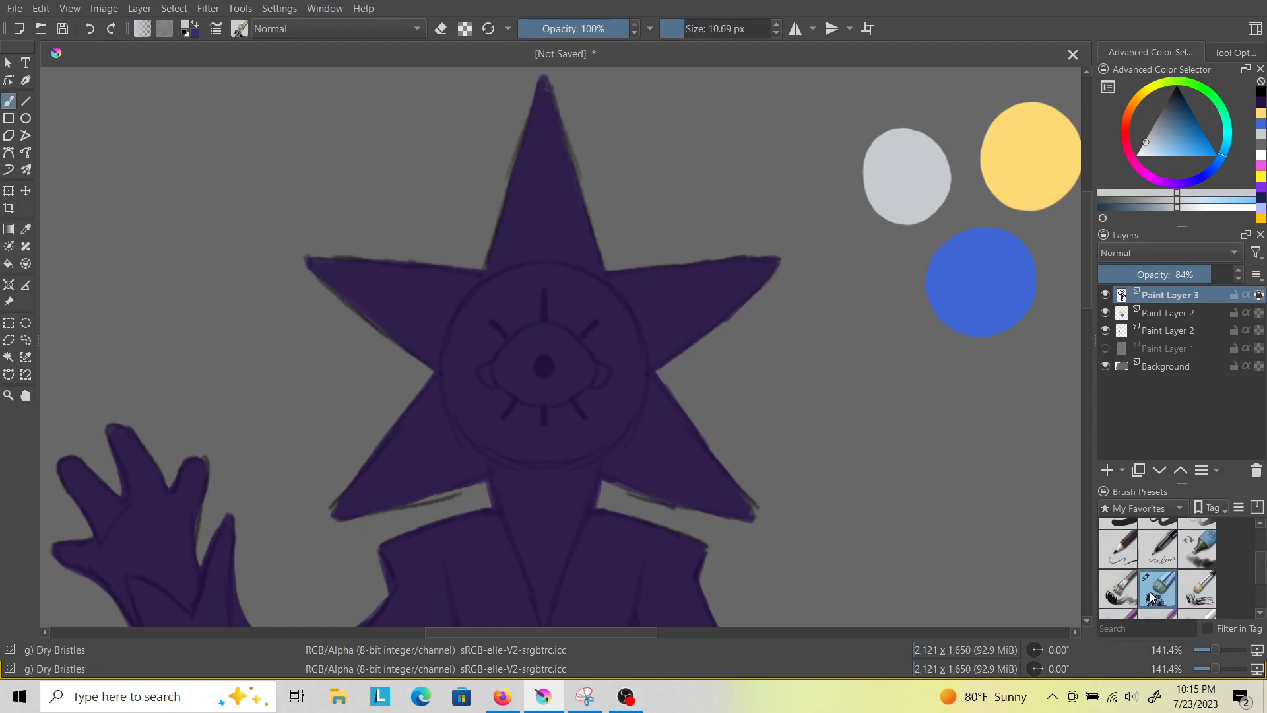
left_click(700, 28)
left_click(695, 29)
Paint light grey over the lit side of the head's top point and across the two right-hand points.
mouse_move(546, 81)
left_mouse_down()
mouse_move(598, 241)
mouse_move(558, 90)
mouse_move(591, 245)
mouse_move(563, 141)
mouse_move(577, 229)
mouse_move(560, 177)
mouse_move(557, 112)
mouse_move(560, 217)
mouse_move(547, 92)
mouse_move(555, 239)
mouse_move(545, 96)
mouse_move(542, 171)
mouse_move(590, 261)
mouse_move(550, 245)
mouse_move(542, 84)
mouse_move(587, 251)
mouse_move(557, 138)
mouse_move(552, 149)
mouse_move(557, 104)
left_mouse_up()
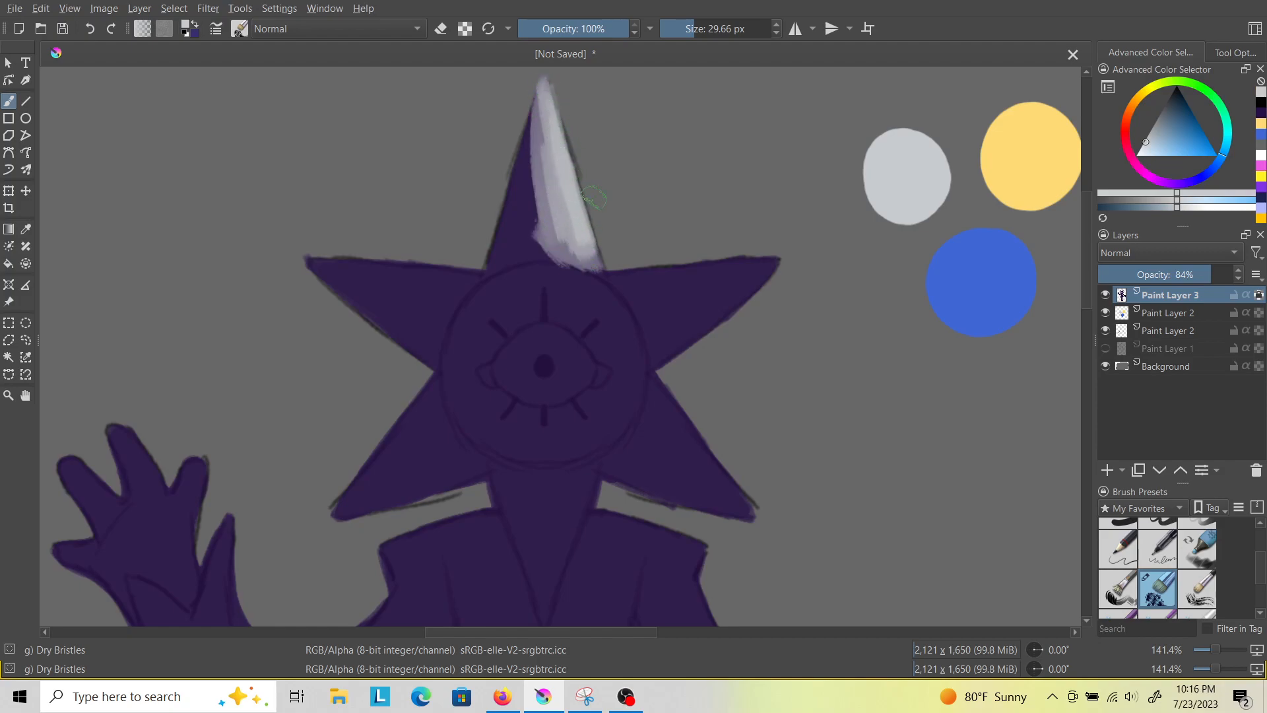
mouse_move(623, 273)
left_mouse_down()
mouse_move(788, 253)
mouse_move(673, 287)
mouse_move(763, 267)
mouse_move(681, 363)
mouse_move(741, 301)
mouse_move(759, 257)
mouse_move(689, 356)
mouse_move(649, 281)
mouse_move(689, 302)
mouse_move(695, 266)
mouse_move(738, 266)
mouse_move(666, 274)
mouse_move(774, 261)
mouse_move(638, 274)
left_mouse_up()
mouse_move(668, 390)
left_mouse_down()
mouse_move(652, 440)
mouse_move(732, 506)
mouse_move(662, 461)
mouse_move(682, 447)
mouse_move(740, 491)
left_mouse_up()
mouse_move(666, 404)
left_mouse_down()
mouse_move(707, 458)
mouse_move(624, 484)
left_mouse_up()
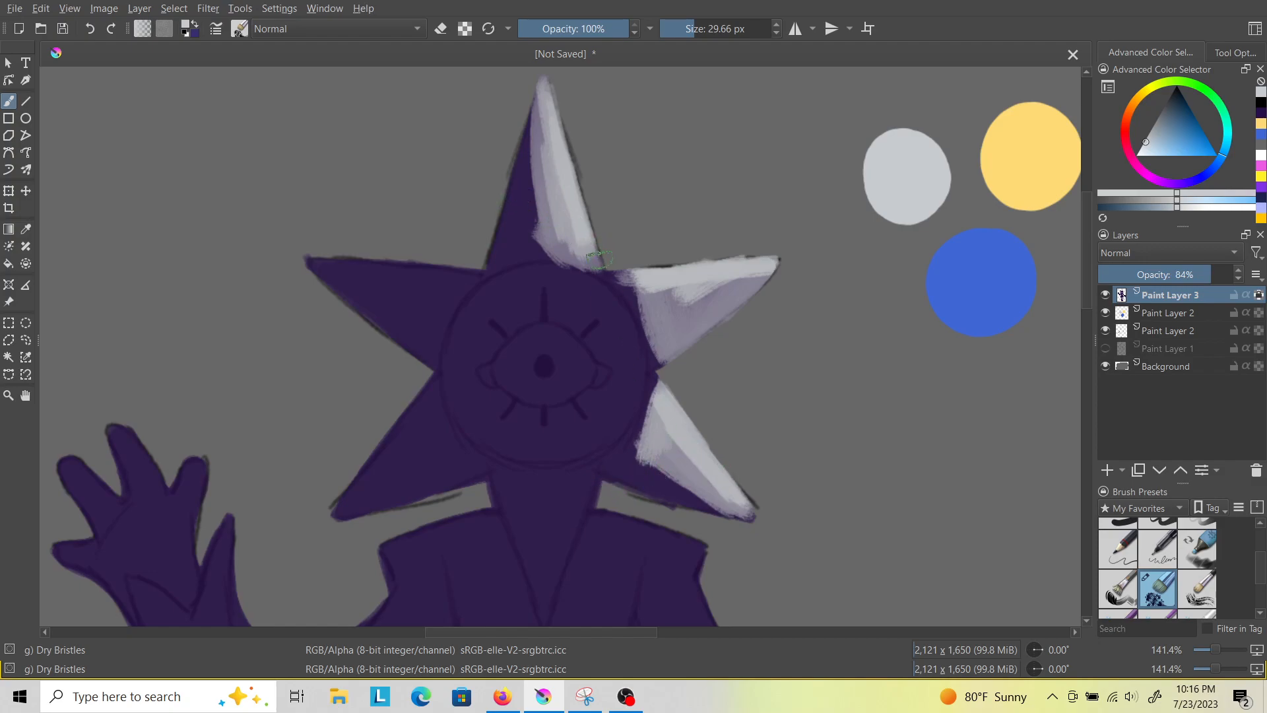
Add softer light grey patches to the two left-hand star points and paint the point hanging below the head.
mouse_move(463, 271)
left_mouse_down()
mouse_move(423, 317)
mouse_move(368, 294)
mouse_move(343, 272)
left_mouse_up()
mouse_move(425, 438)
left_mouse_down()
mouse_move(379, 468)
mouse_move(367, 493)
left_mouse_up()
left_click_drag(1085, 288, 1084, 319)
mouse_move(583, 334)
left_mouse_down()
mouse_move(546, 467)
mouse_move(581, 333)
mouse_move(548, 368)
mouse_move(553, 345)
mouse_move(547, 427)
mouse_move(589, 330)
mouse_move(571, 422)
mouse_move(581, 366)
left_mouse_up()
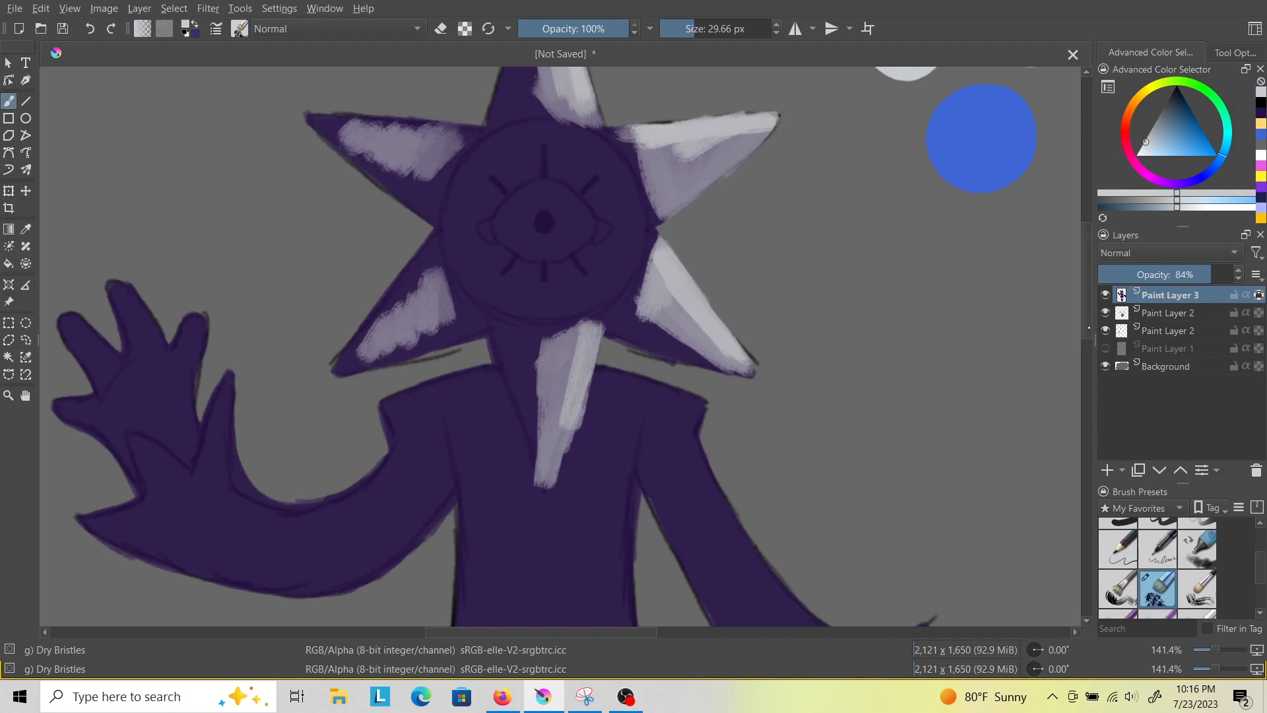
Paint the round centre of the head light grey, brightest on its upper right, and strengthen the upper right point's highlight.
scroll(1088, 330, "up", 3)
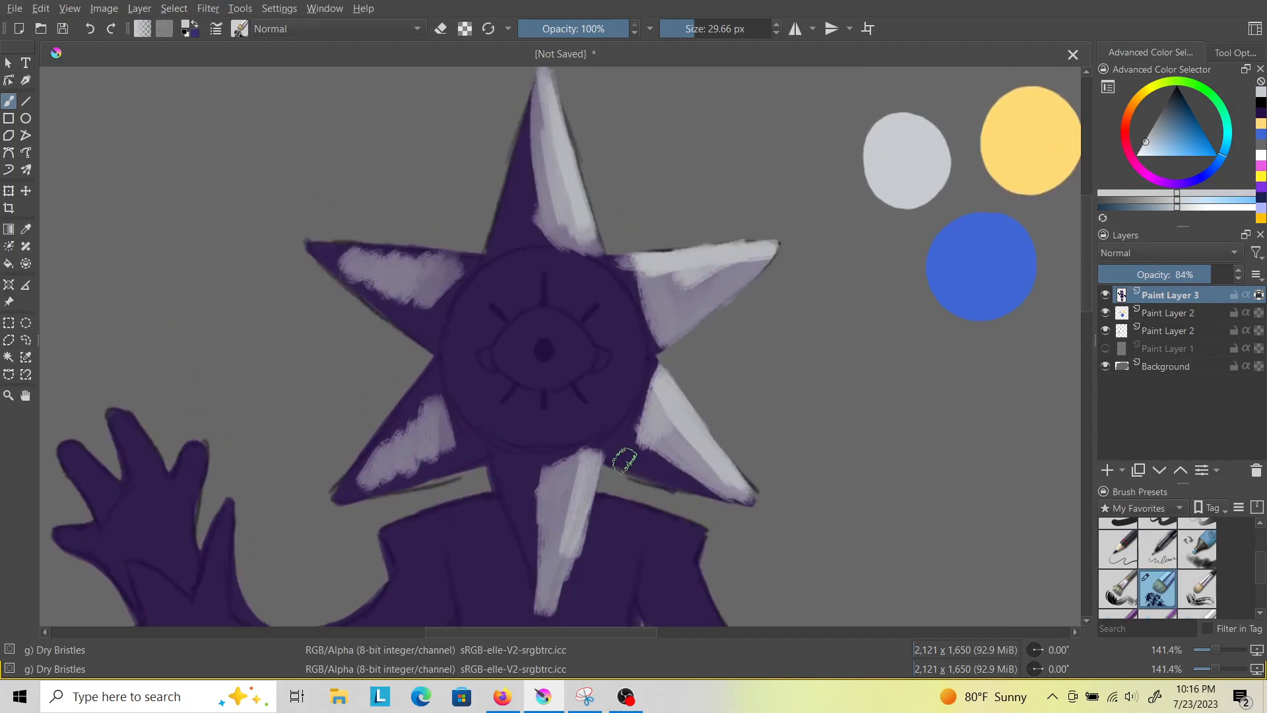
mouse_move(523, 260)
left_mouse_down()
mouse_move(602, 289)
mouse_move(557, 262)
mouse_move(614, 302)
mouse_move(590, 279)
mouse_move(629, 327)
mouse_move(606, 287)
mouse_move(637, 355)
mouse_move(630, 325)
mouse_move(625, 399)
mouse_move(634, 352)
mouse_move(609, 405)
mouse_move(627, 383)
mouse_move(583, 430)
left_mouse_up()
mouse_move(544, 259)
left_mouse_down()
mouse_move(518, 362)
mouse_move(595, 382)
mouse_move(565, 369)
mouse_move(592, 301)
mouse_move(564, 281)
mouse_move(532, 343)
mouse_move(522, 369)
mouse_move(555, 389)
left_mouse_up()
mouse_move(571, 264)
left_mouse_down()
mouse_move(631, 328)
mouse_move(615, 407)
mouse_move(632, 374)
mouse_move(567, 435)
mouse_move(573, 425)
mouse_move(523, 389)
mouse_move(502, 301)
mouse_move(521, 265)
mouse_move(503, 270)
mouse_move(500, 367)
mouse_move(560, 286)
mouse_move(545, 262)
mouse_move(605, 319)
mouse_move(556, 288)
mouse_move(560, 266)
mouse_move(611, 313)
mouse_move(567, 263)
mouse_move(622, 317)
mouse_move(606, 289)
mouse_move(610, 326)
mouse_move(532, 298)
left_mouse_up()
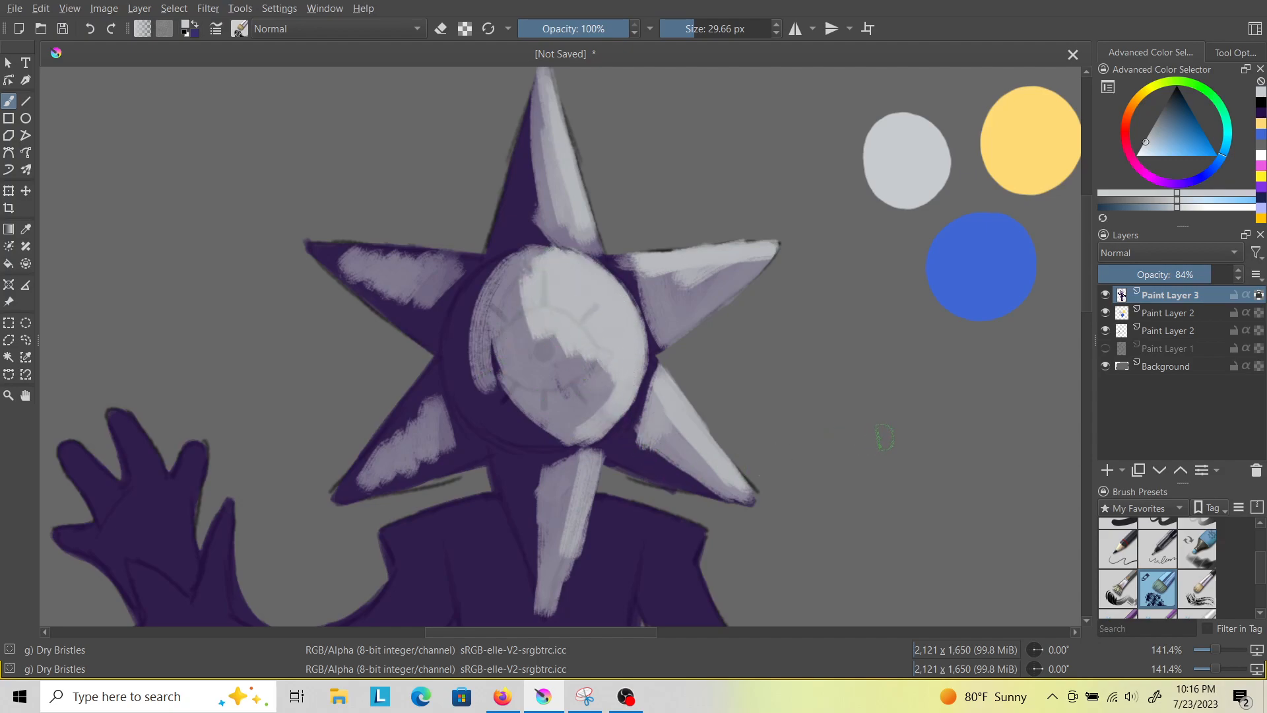
mouse_move(759, 274)
left_mouse_down()
mouse_move(722, 254)
mouse_move(652, 264)
mouse_move(695, 266)
mouse_move(705, 318)
left_mouse_up()
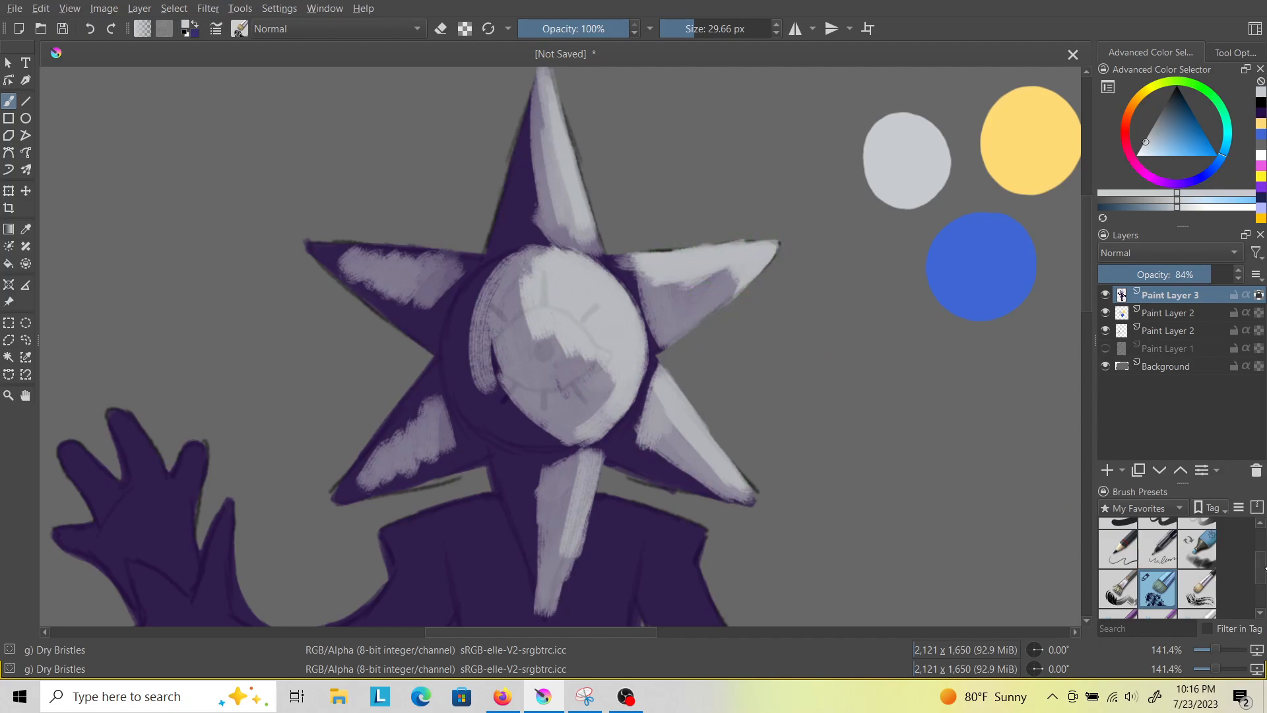
scroll(1255, 599, "down", 3)
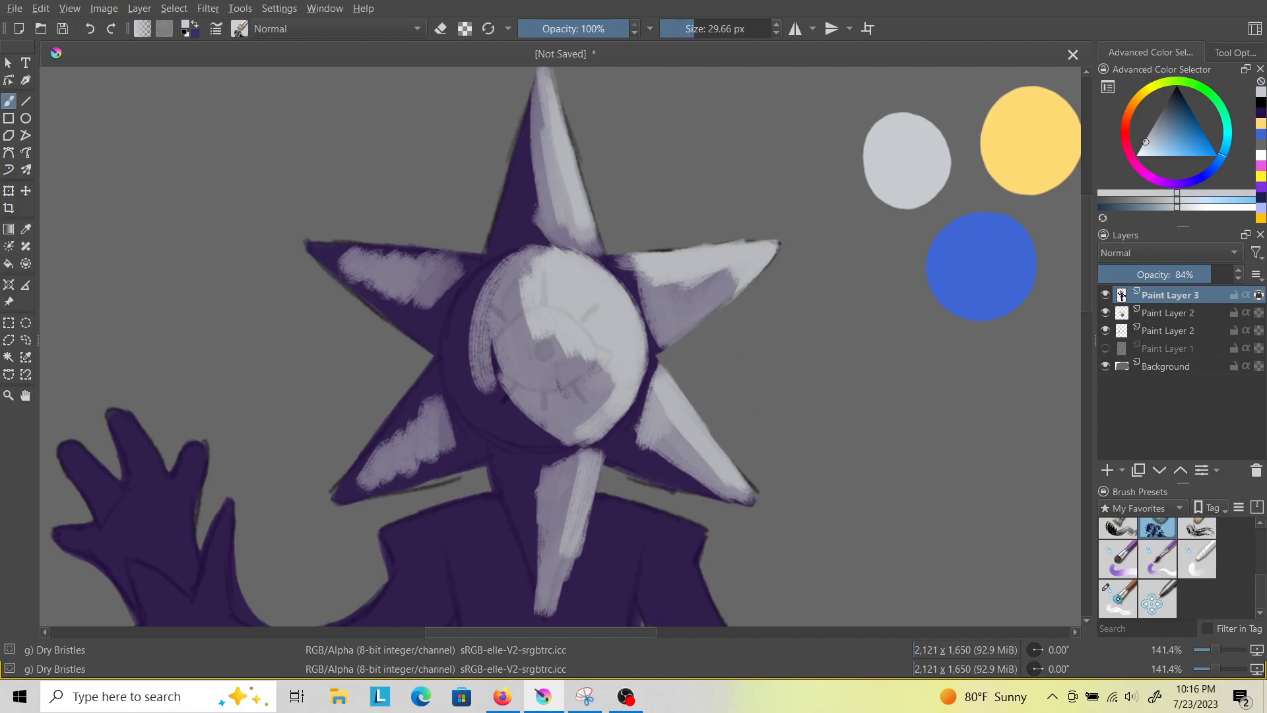
Blend the light grey and purple patches on the head's round centre smooth using Blender Textured Soft at 49.42 px.
left_click(1118, 599)
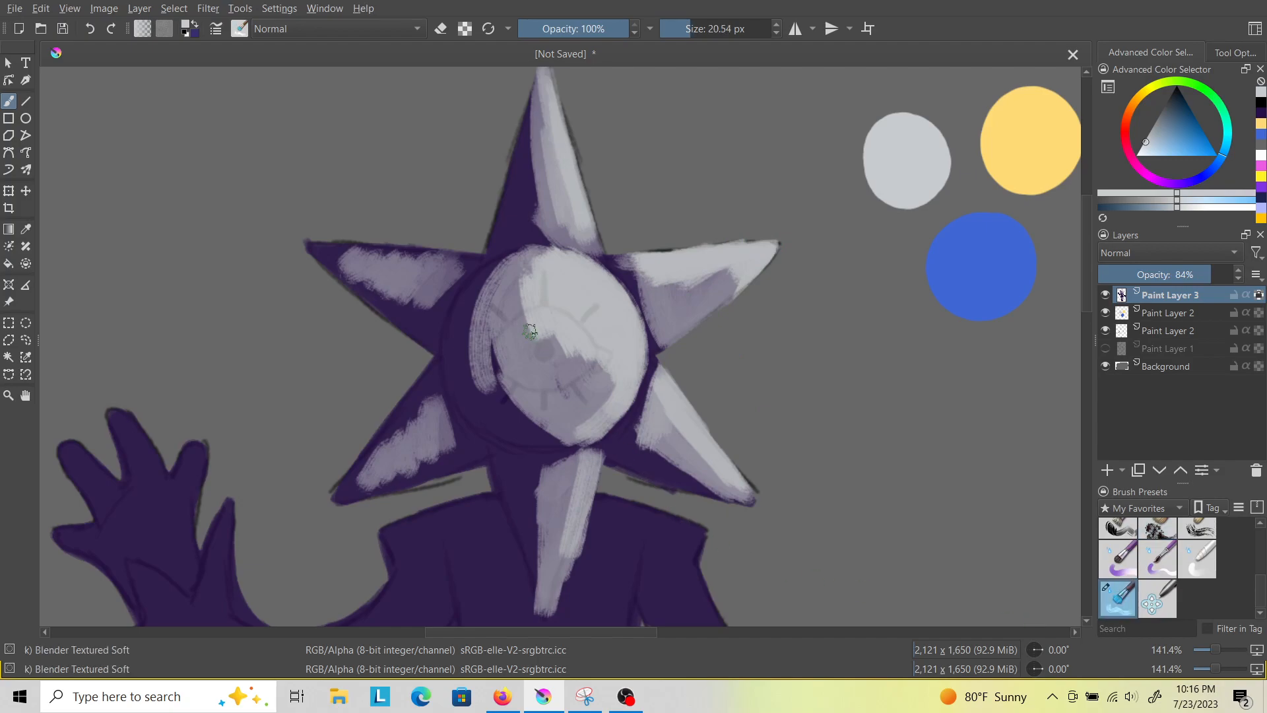
left_click(705, 28)
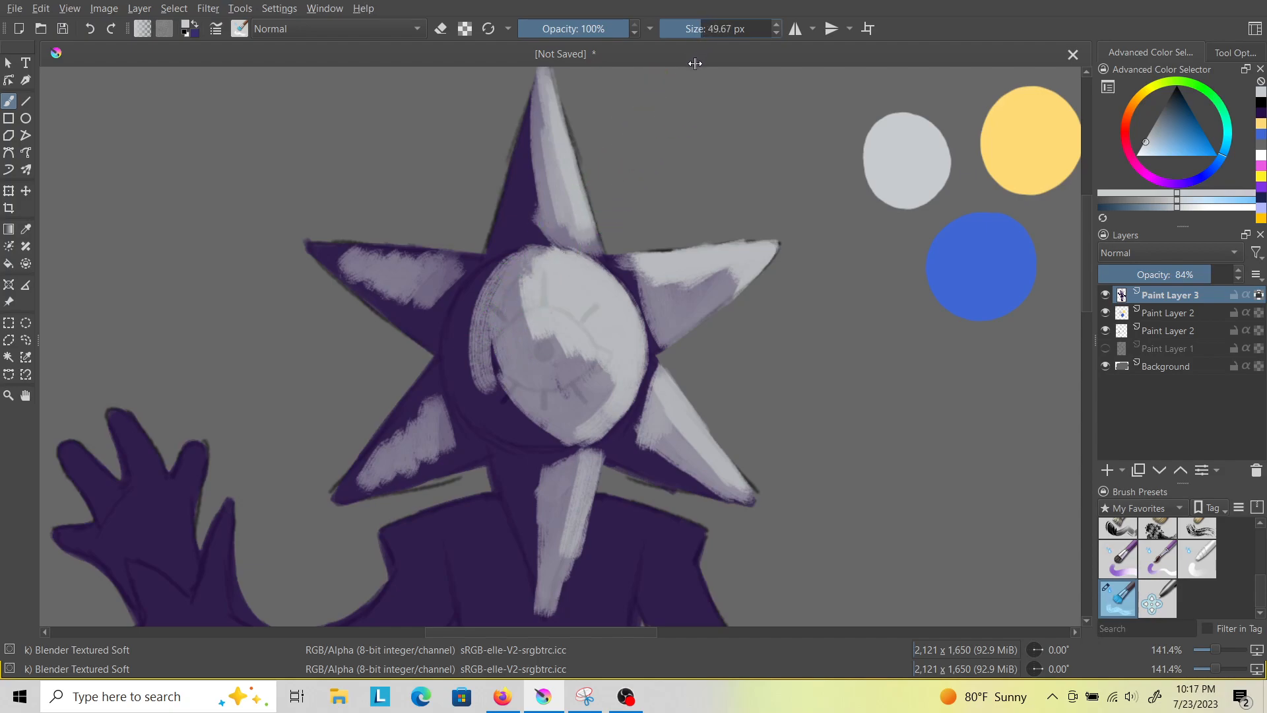
mouse_move(491, 343)
left_mouse_down()
mouse_move(530, 399)
mouse_move(479, 364)
mouse_move(488, 398)
mouse_move(547, 432)
mouse_move(485, 407)
mouse_move(465, 375)
mouse_move(515, 274)
mouse_move(484, 344)
mouse_move(477, 304)
mouse_move(510, 280)
mouse_move(475, 298)
mouse_move(492, 315)
mouse_move(517, 268)
mouse_move(465, 358)
mouse_move(472, 307)
mouse_move(493, 396)
mouse_move(463, 326)
mouse_move(499, 350)
mouse_move(537, 294)
mouse_move(509, 324)
mouse_move(541, 314)
mouse_move(549, 331)
mouse_move(582, 335)
mouse_move(602, 348)
mouse_move(571, 336)
mouse_move(600, 364)
mouse_move(619, 366)
mouse_move(549, 412)
mouse_move(520, 402)
mouse_move(501, 342)
mouse_move(516, 284)
mouse_move(535, 274)
mouse_move(495, 335)
mouse_move(549, 259)
mouse_move(473, 342)
mouse_move(498, 284)
mouse_move(494, 395)
mouse_move(472, 343)
mouse_move(509, 358)
left_mouse_up()
left_click_drag(527, 411, 588, 403)
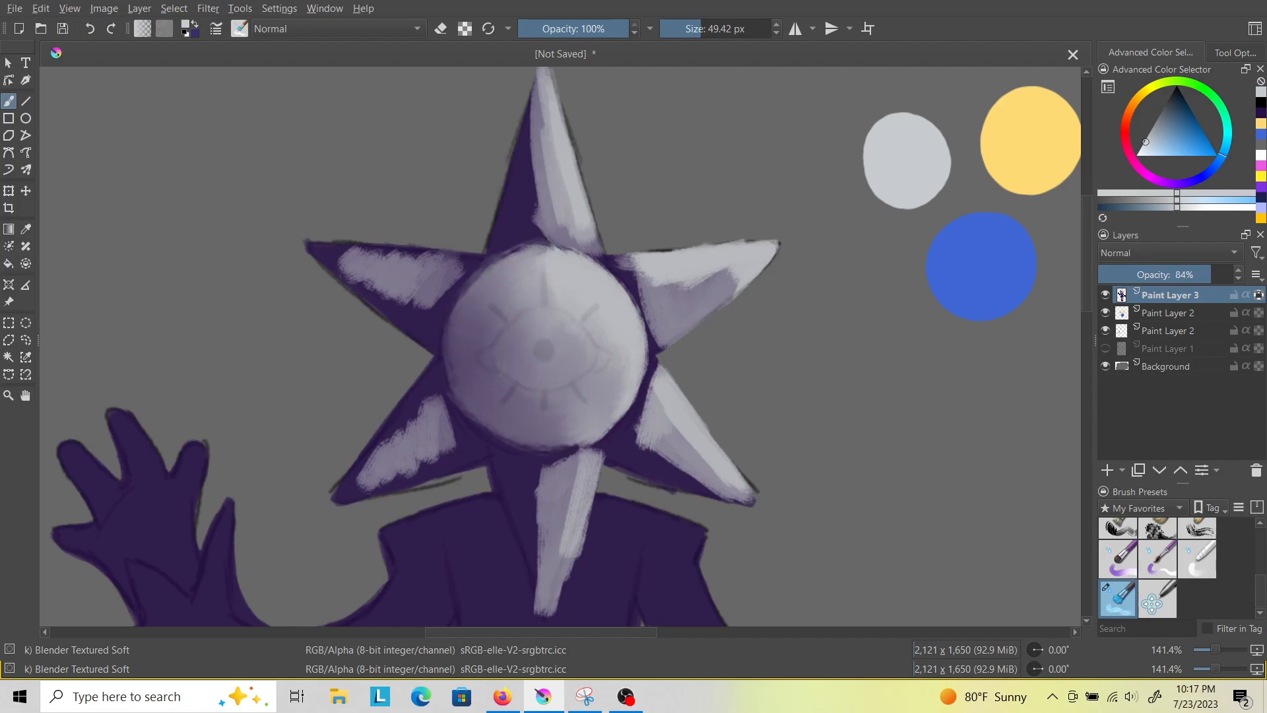
left_click_drag(560, 361, 533, 381)
Blend the grey highlights into the purple on all six star points, keeping the upper right point brightest.
mouse_move(663, 256)
left_mouse_down()
mouse_move(645, 274)
mouse_move(742, 255)
mouse_move(664, 295)
mouse_move(676, 302)
mouse_move(722, 293)
mouse_move(653, 298)
mouse_move(623, 259)
mouse_move(656, 327)
mouse_move(583, 270)
left_mouse_up()
mouse_move(657, 367)
left_mouse_down()
mouse_move(703, 443)
mouse_move(659, 396)
mouse_move(691, 462)
mouse_move(657, 460)
mouse_move(656, 405)
mouse_move(631, 460)
mouse_move(617, 459)
mouse_move(630, 449)
mouse_move(723, 502)
mouse_move(626, 441)
mouse_move(730, 500)
mouse_move(651, 422)
mouse_move(719, 466)
mouse_move(642, 420)
mouse_move(711, 477)
mouse_move(638, 439)
mouse_move(694, 484)
mouse_move(653, 469)
left_mouse_up()
mouse_move(558, 168)
left_mouse_down()
mouse_move(540, 92)
mouse_move(568, 195)
mouse_move(536, 119)
mouse_move(528, 207)
mouse_move(509, 219)
mouse_move(531, 101)
mouse_move(522, 194)
mouse_move(557, 182)
mouse_move(503, 233)
mouse_move(550, 193)
mouse_move(548, 220)
mouse_move(524, 228)
mouse_move(547, 233)
mouse_move(554, 114)
mouse_move(543, 97)
mouse_move(565, 157)
mouse_move(540, 131)
mouse_move(569, 204)
mouse_move(548, 198)
mouse_move(590, 289)
mouse_move(581, 267)
mouse_move(440, 278)
mouse_move(437, 263)
mouse_move(426, 327)
mouse_move(406, 244)
mouse_move(354, 270)
mouse_move(318, 250)
mouse_move(400, 303)
mouse_move(374, 311)
mouse_move(334, 243)
mouse_move(435, 282)
mouse_move(406, 257)
mouse_move(454, 263)
mouse_move(383, 310)
left_mouse_up()
mouse_move(445, 455)
left_mouse_down()
mouse_move(429, 410)
mouse_move(456, 460)
mouse_move(426, 427)
mouse_move(469, 454)
mouse_move(422, 381)
mouse_move(433, 465)
mouse_move(385, 485)
mouse_move(374, 460)
mouse_move(400, 425)
mouse_move(407, 456)
mouse_move(356, 498)
mouse_move(459, 462)
mouse_move(348, 495)
mouse_move(420, 384)
mouse_move(418, 469)
left_mouse_up()
mouse_move(589, 540)
left_mouse_down()
mouse_move(545, 509)
mouse_move(587, 488)
mouse_move(560, 566)
mouse_move(539, 482)
mouse_move(549, 554)
mouse_move(510, 463)
mouse_move(527, 492)
mouse_move(544, 483)
mouse_move(515, 476)
mouse_move(532, 480)
mouse_move(529, 509)
mouse_move(512, 472)
mouse_move(548, 564)
mouse_move(598, 573)
mouse_move(588, 584)
mouse_move(608, 531)
mouse_move(570, 608)
mouse_move(608, 512)
mouse_move(596, 528)
mouse_move(580, 477)
mouse_move(540, 603)
mouse_move(545, 550)
mouse_move(503, 564)
mouse_move(532, 618)
mouse_move(507, 575)
mouse_move(519, 608)
mouse_move(536, 532)
left_mouse_up()
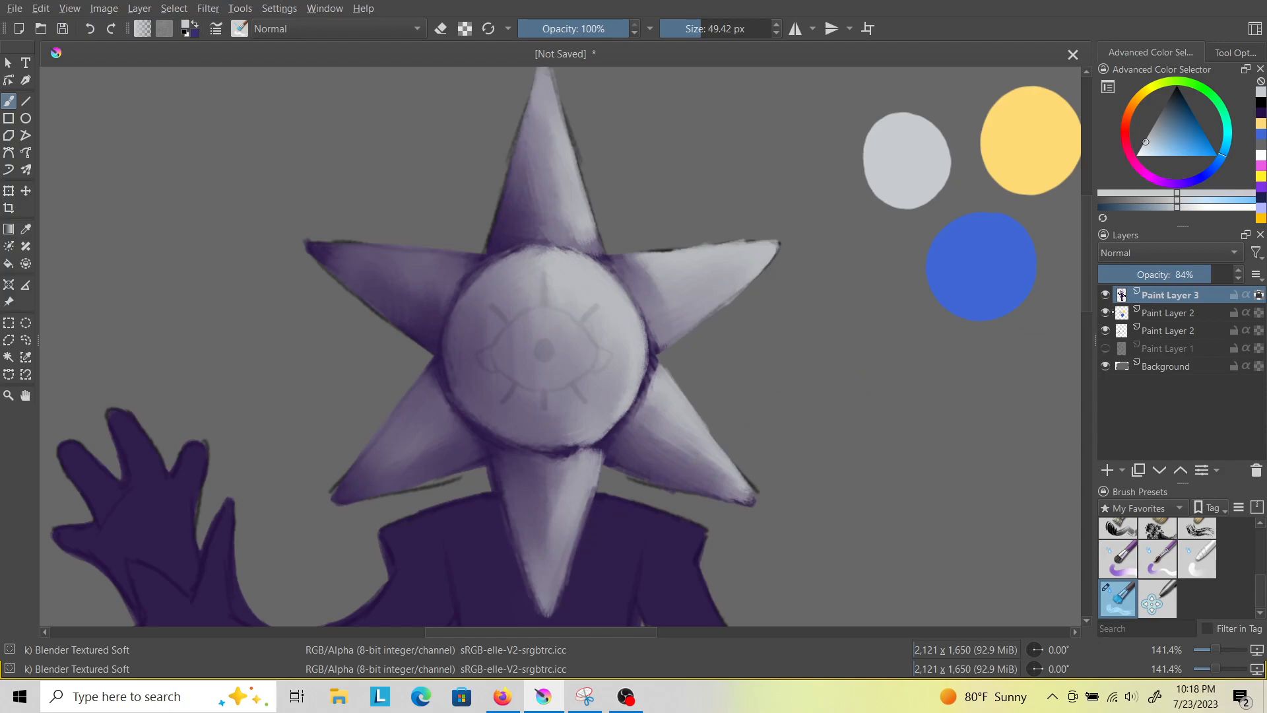
Hide the sketch layer and soften the dark seam around the head's round centre with a 27.99 px blender.
left_click(1106, 331)
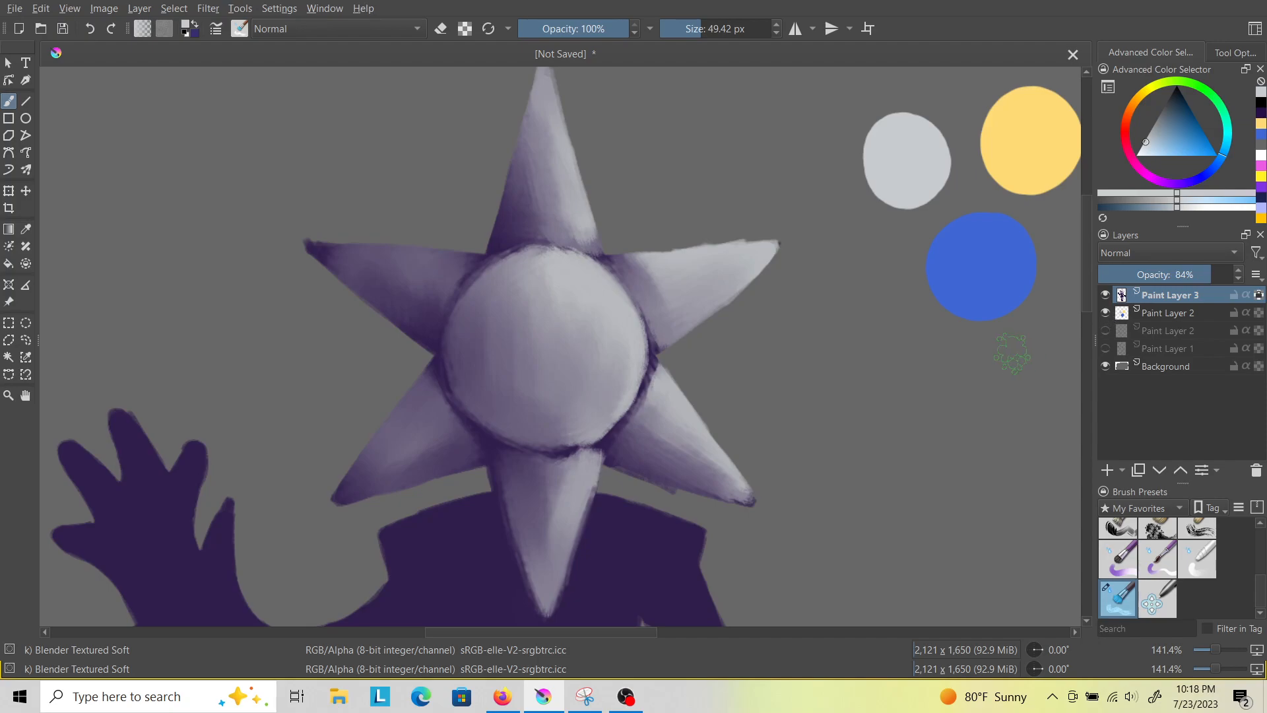
left_click_drag(695, 36, 693, 35)
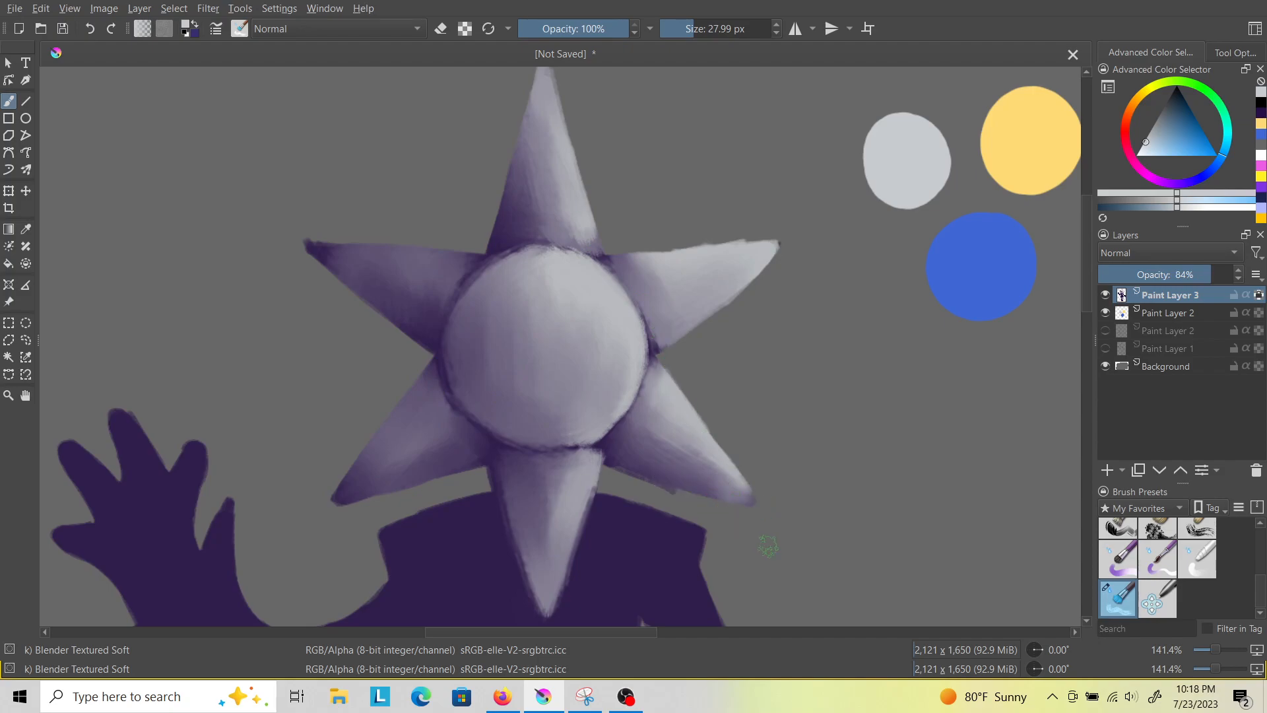
left_click(1105, 312)
left_click(1106, 313)
Show the sketch layer again and paint the eye shape and its lashes dark purple using Dry Bristles at 15.63 px.
left_click(1105, 330)
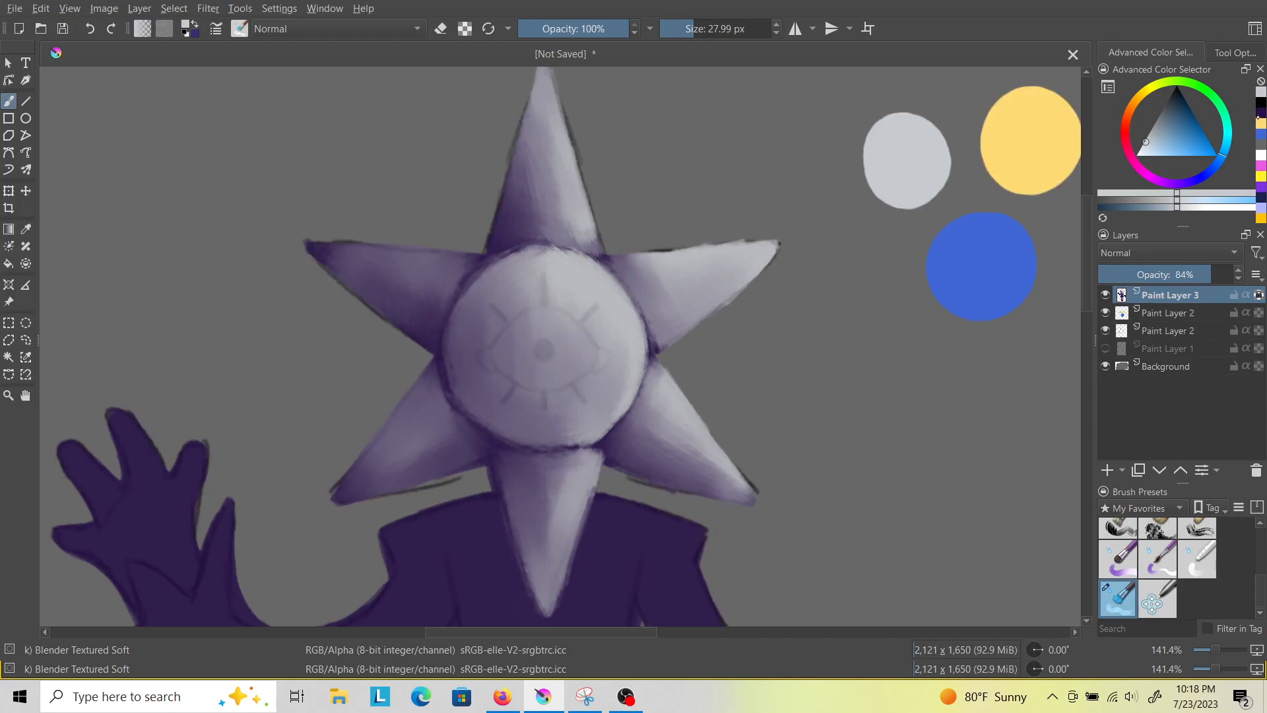
left_click(1257, 116)
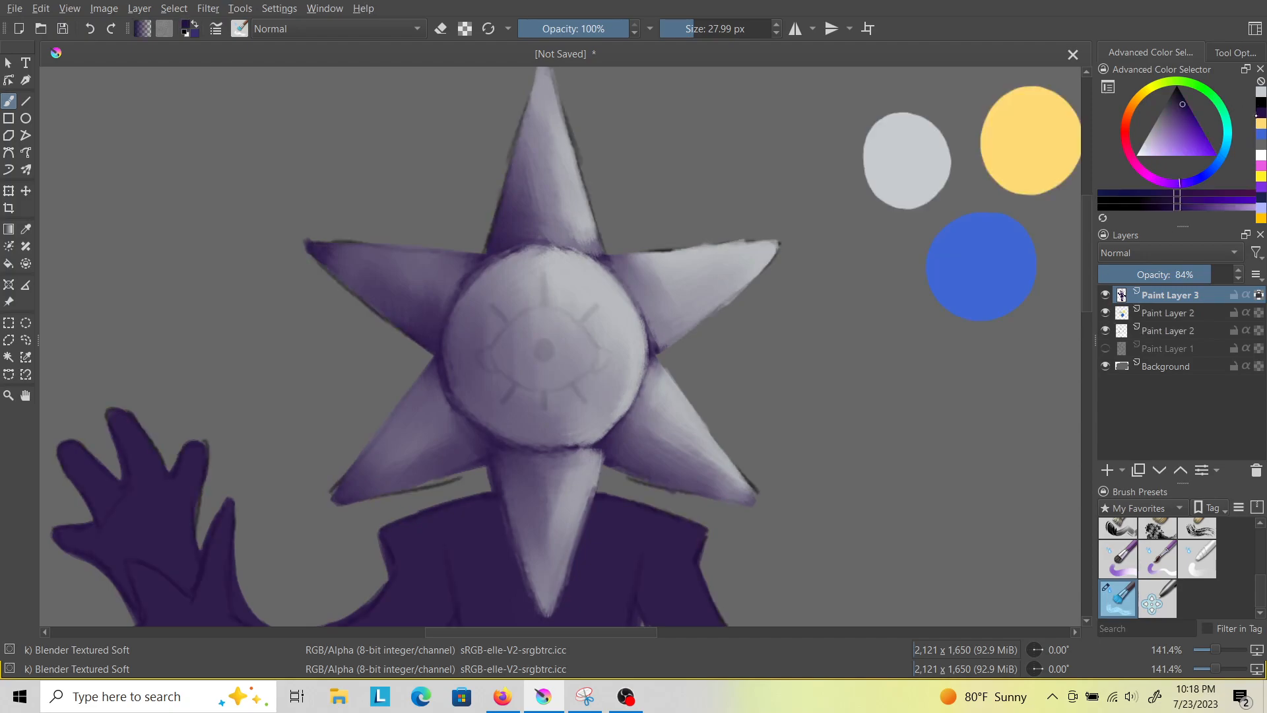
right_click(1260, 585)
left_click(1242, 534)
left_click(1160, 538)
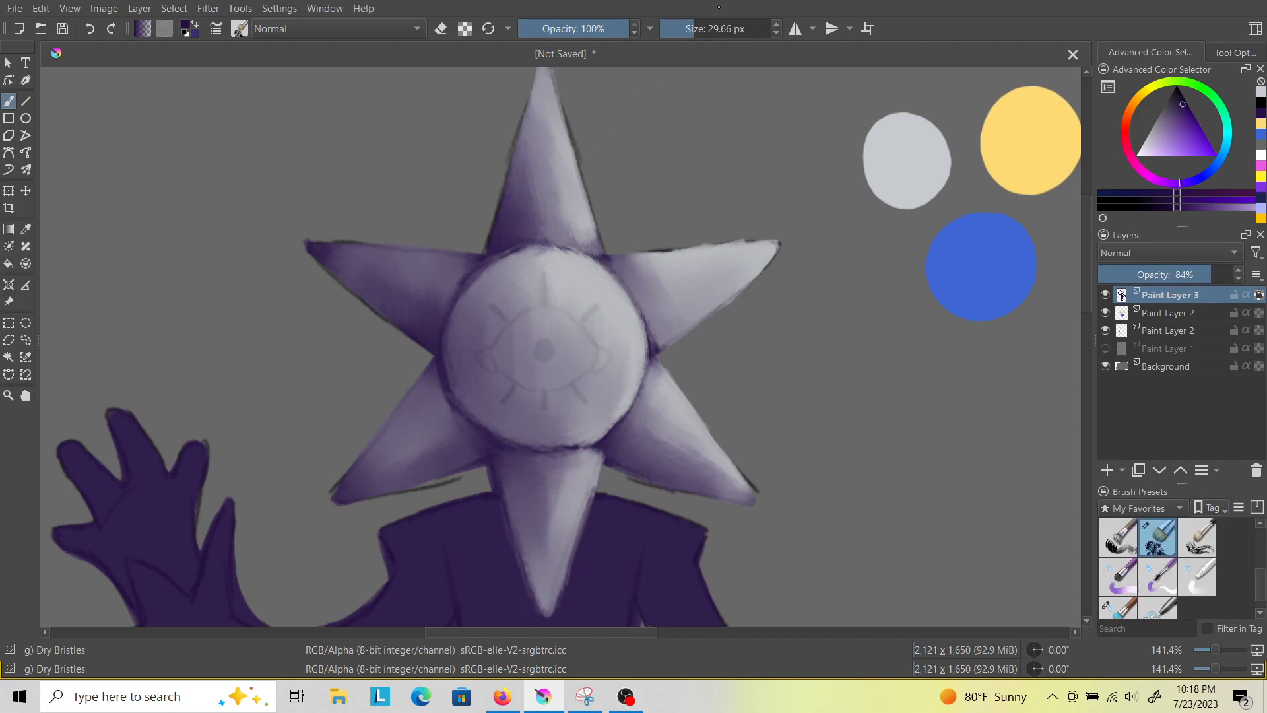
left_click_drag(688, 29, 685, 48)
mouse_move(491, 348)
left_mouse_down()
mouse_move(533, 386)
mouse_move(604, 359)
mouse_move(566, 312)
mouse_move(536, 307)
mouse_move(551, 309)
mouse_move(517, 322)
mouse_move(528, 313)
mouse_move(495, 363)
mouse_move(547, 367)
mouse_move(549, 348)
mouse_move(576, 341)
mouse_move(585, 352)
mouse_move(554, 311)
mouse_move(573, 334)
mouse_move(524, 341)
left_mouse_up()
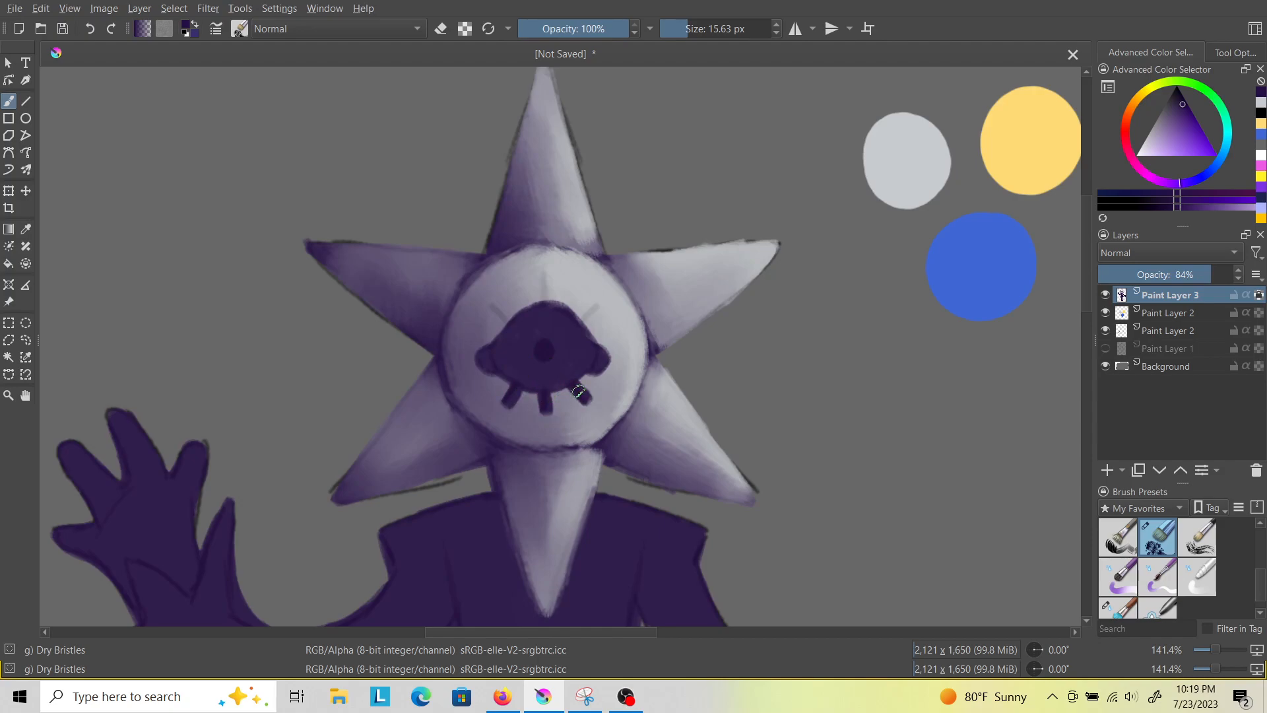
left_click_drag(491, 305, 541, 279)
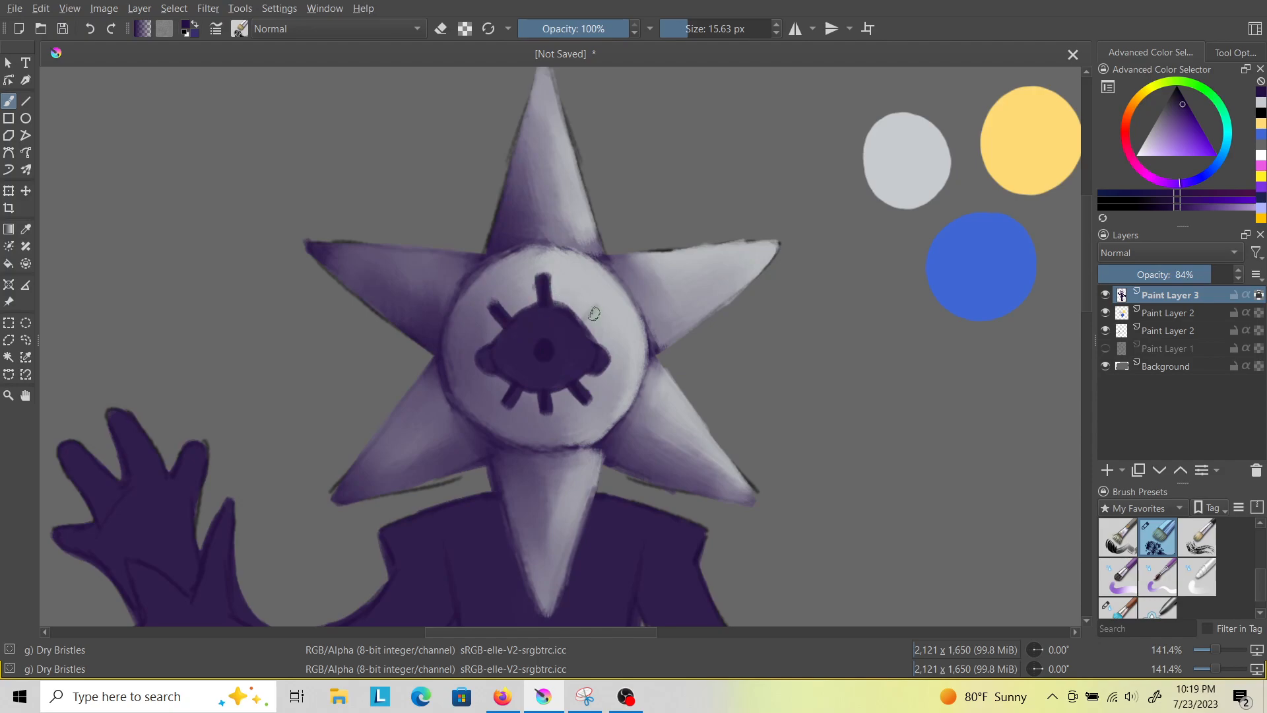
left_click_drag(583, 318, 592, 307)
Paint the eyeball yellow with a 16.78 px brush and blend its shading using Blender Textured Soft.
left_click(1263, 125)
left_click_drag(685, 28, 689, 48)
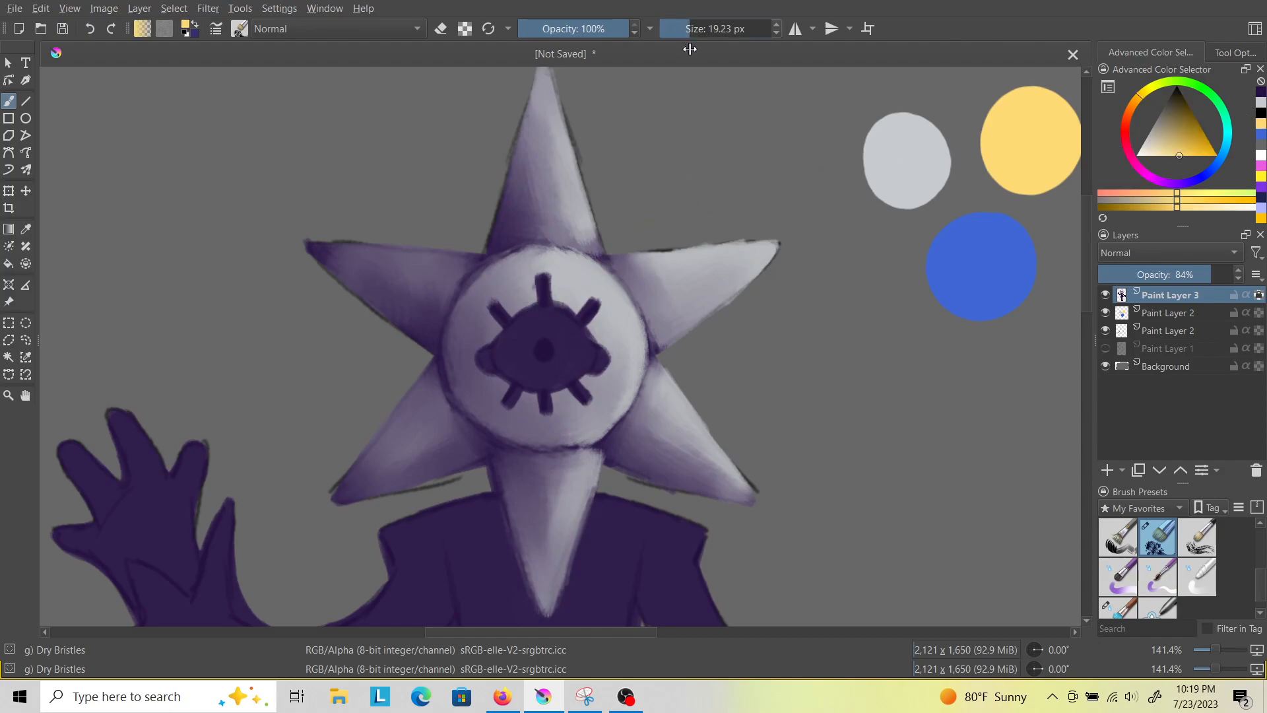
mouse_move(578, 345)
left_mouse_down()
mouse_move(555, 312)
mouse_move(584, 357)
mouse_move(575, 370)
mouse_move(580, 346)
mouse_move(563, 342)
mouse_move(543, 378)
mouse_move(542, 311)
mouse_move(512, 363)
mouse_move(557, 363)
mouse_move(554, 316)
mouse_move(581, 338)
left_mouse_up()
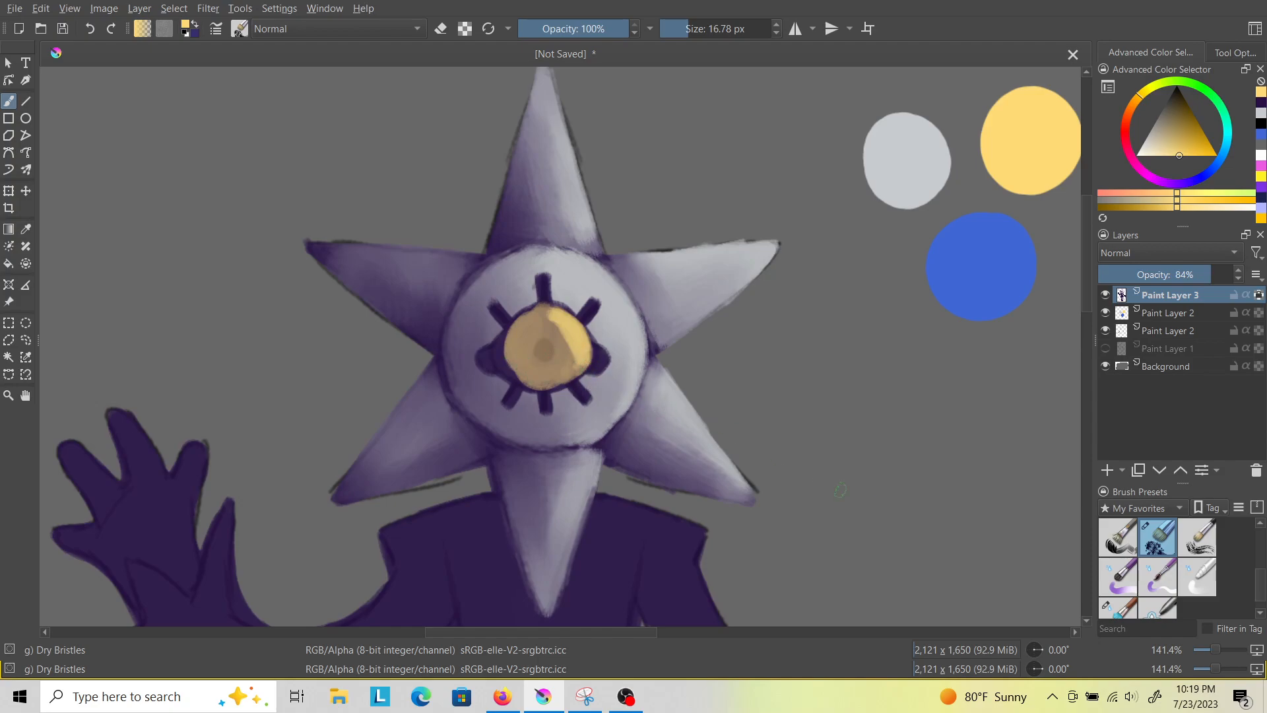
left_click(1118, 606)
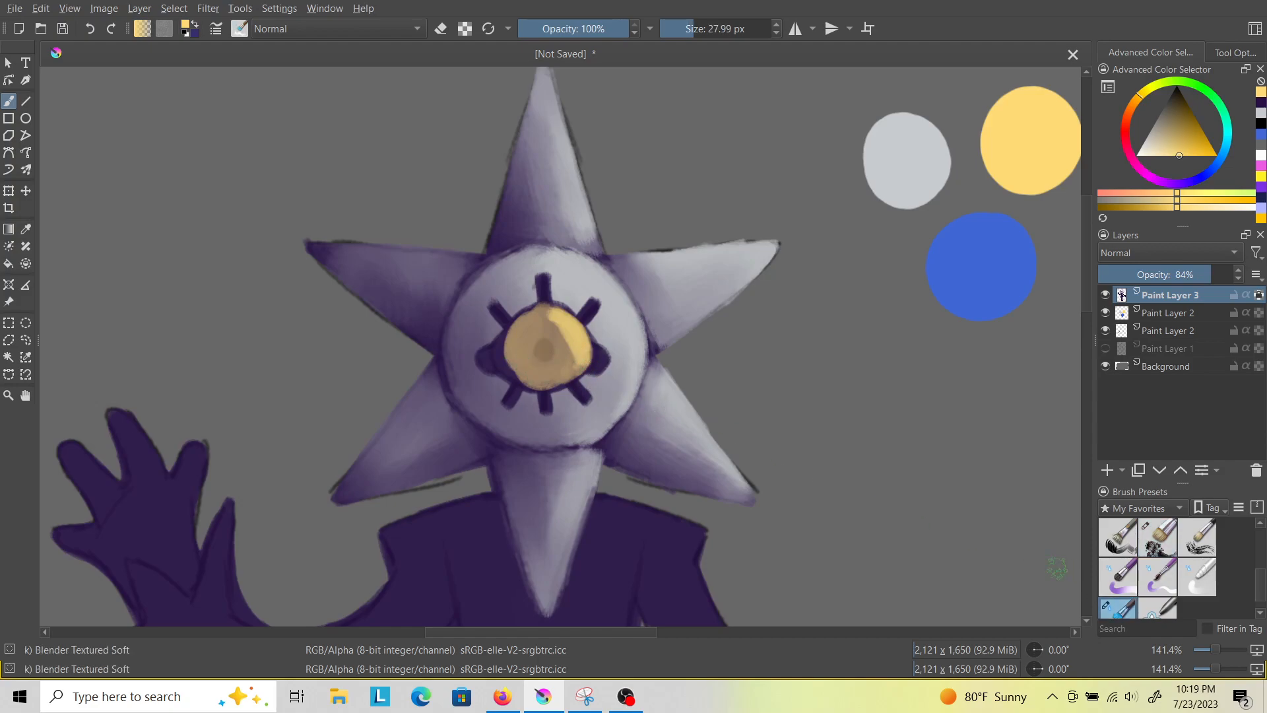
mouse_move(509, 367)
left_mouse_down()
mouse_move(527, 331)
mouse_move(506, 354)
mouse_move(520, 327)
mouse_move(557, 326)
mouse_move(577, 354)
mouse_move(554, 326)
mouse_move(531, 350)
mouse_move(572, 355)
mouse_move(558, 370)
mouse_move(569, 358)
mouse_move(558, 326)
mouse_move(539, 320)
mouse_move(540, 331)
mouse_move(534, 318)
mouse_move(553, 350)
left_mouse_up()
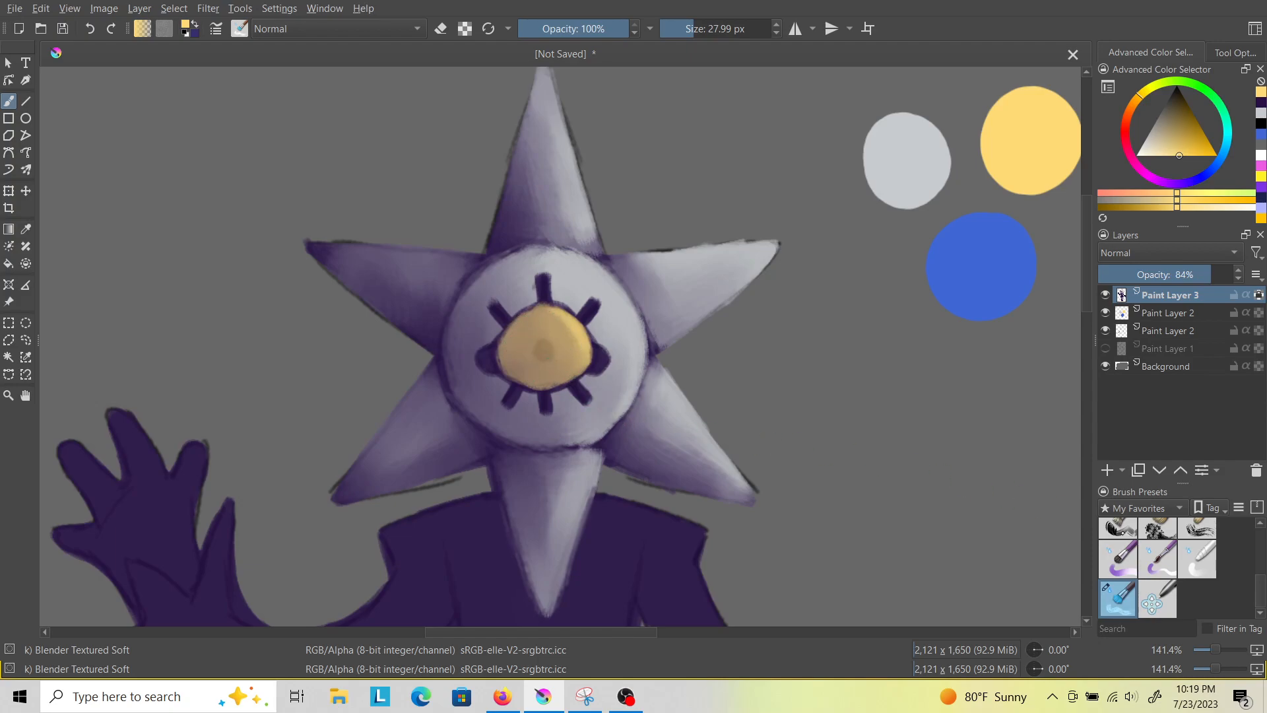
Paint the pupil and both corners of the eye blue using the Dry Bristles brush.
left_click(1158, 529)
left_click(1260, 136)
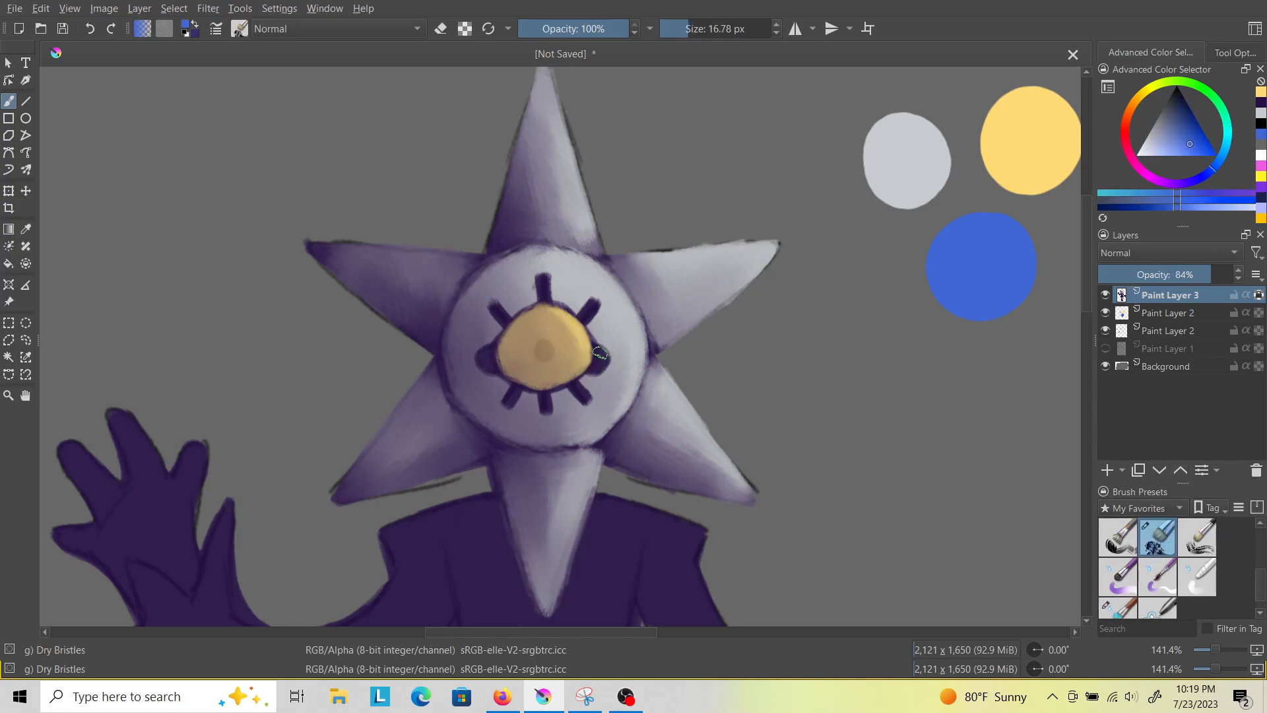
left_click_drag(599, 355, 601, 358)
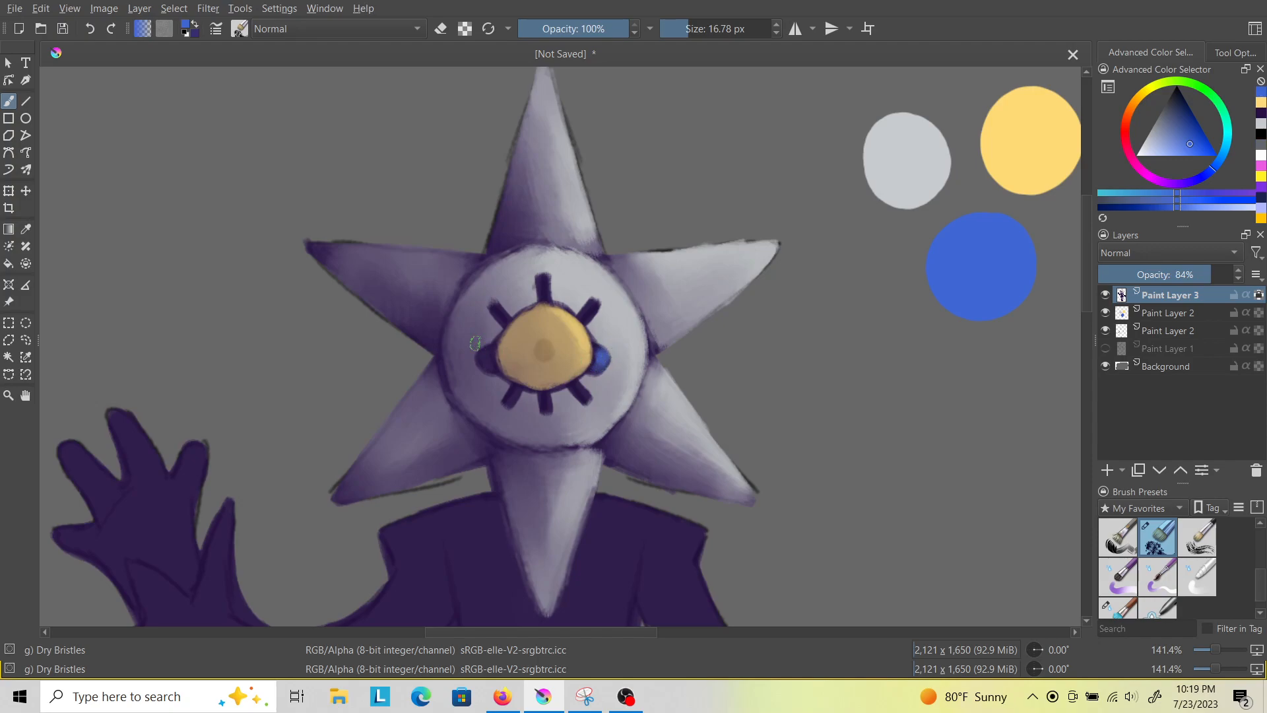
left_click_drag(481, 360, 490, 364)
left_click_drag(540, 350, 545, 349)
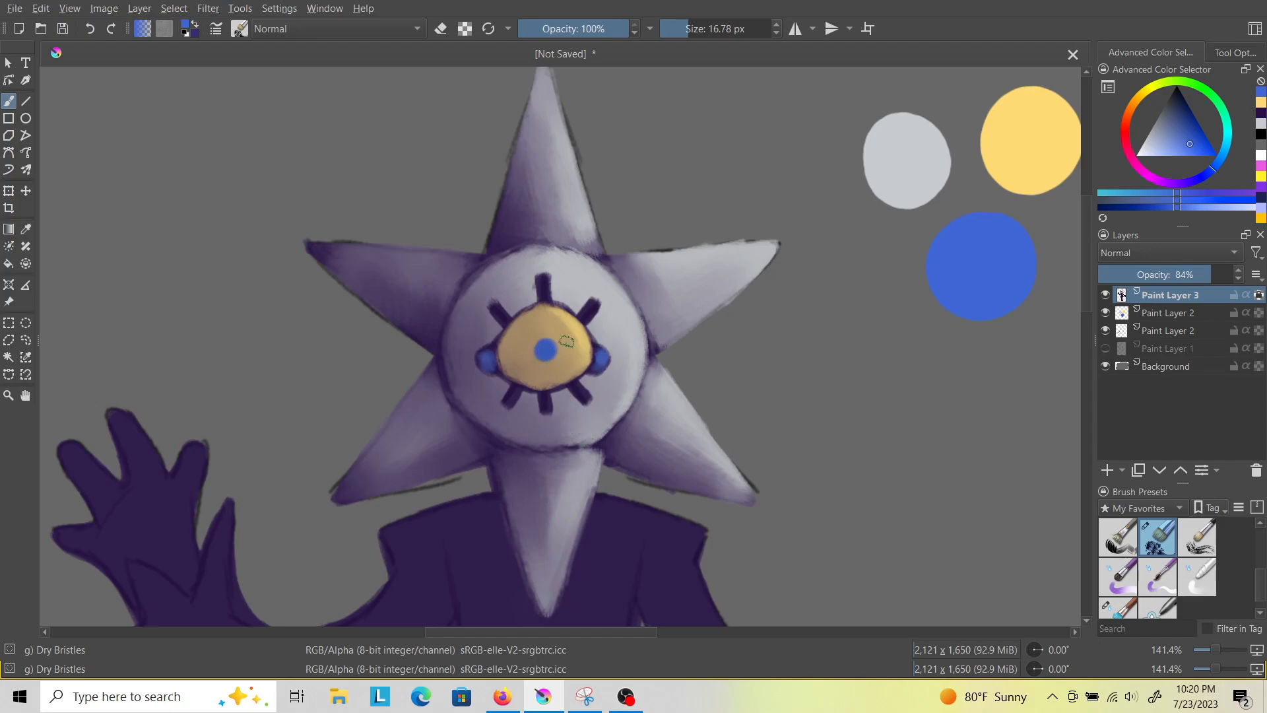
Brighten the upper right star point with light grey strokes and blend them using Blender Textured Soft.
scroll(582, 307, "down", 4)
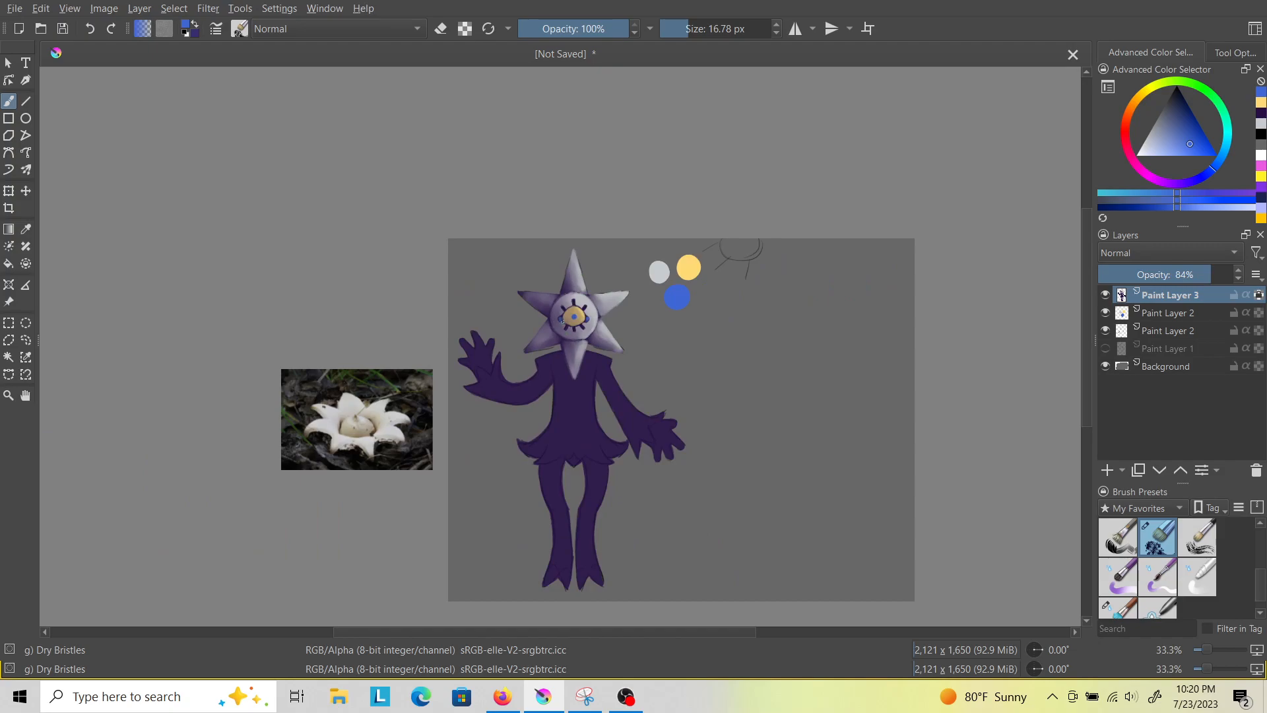
scroll(550, 332, "up", 3)
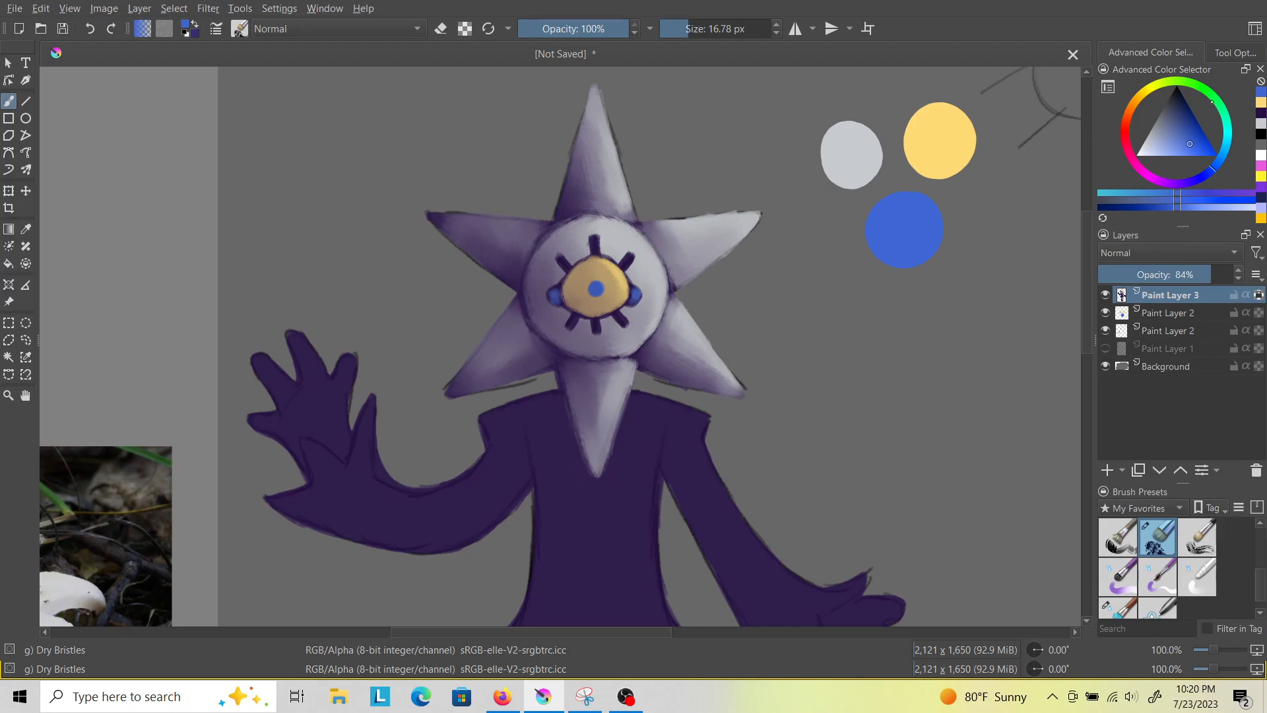
left_click(1259, 124)
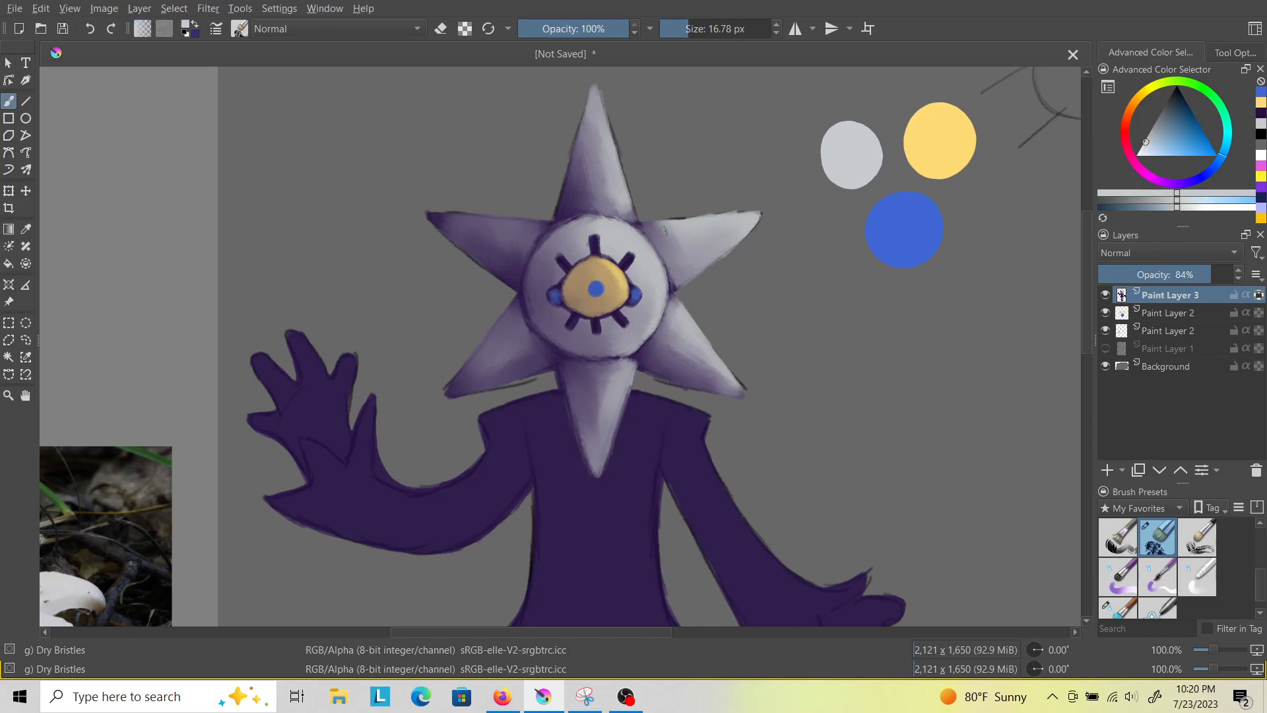
left_click_drag(693, 230, 742, 227)
key("slash")
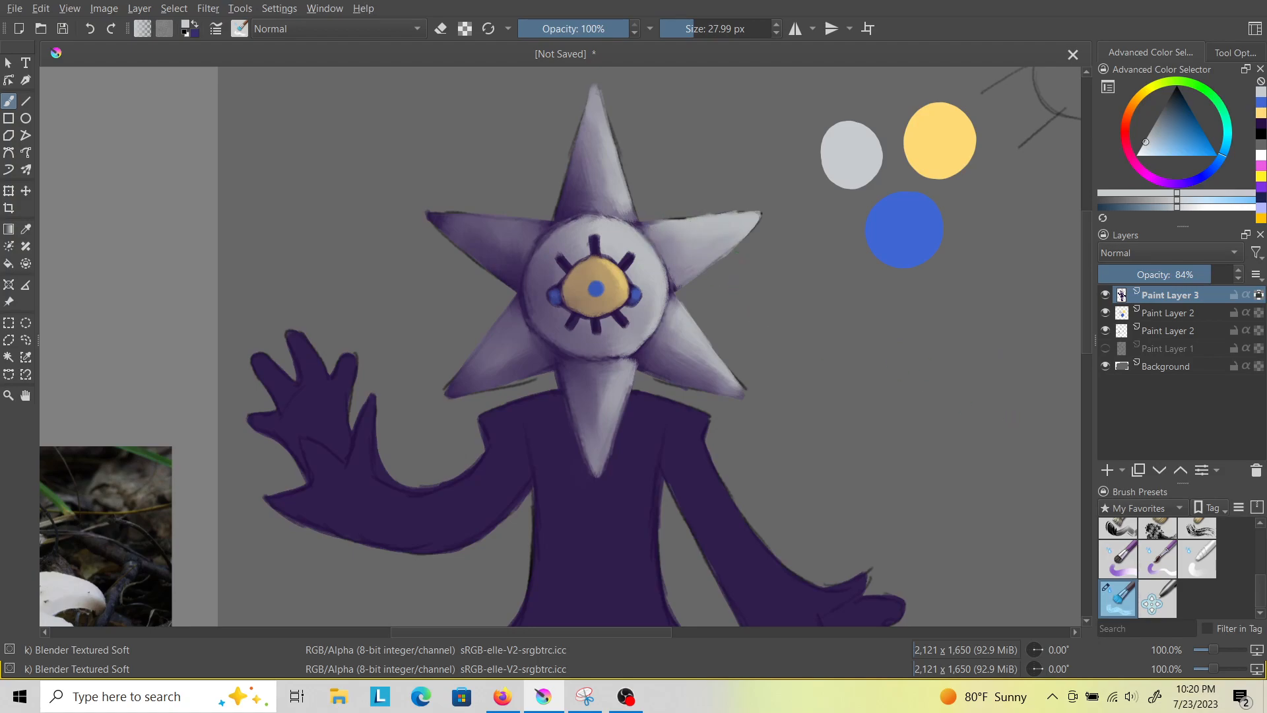
Paint the lowered arm's sleeve and its shoulder blue using Dry Bristles at 28.34 px.
left_click(1149, 532)
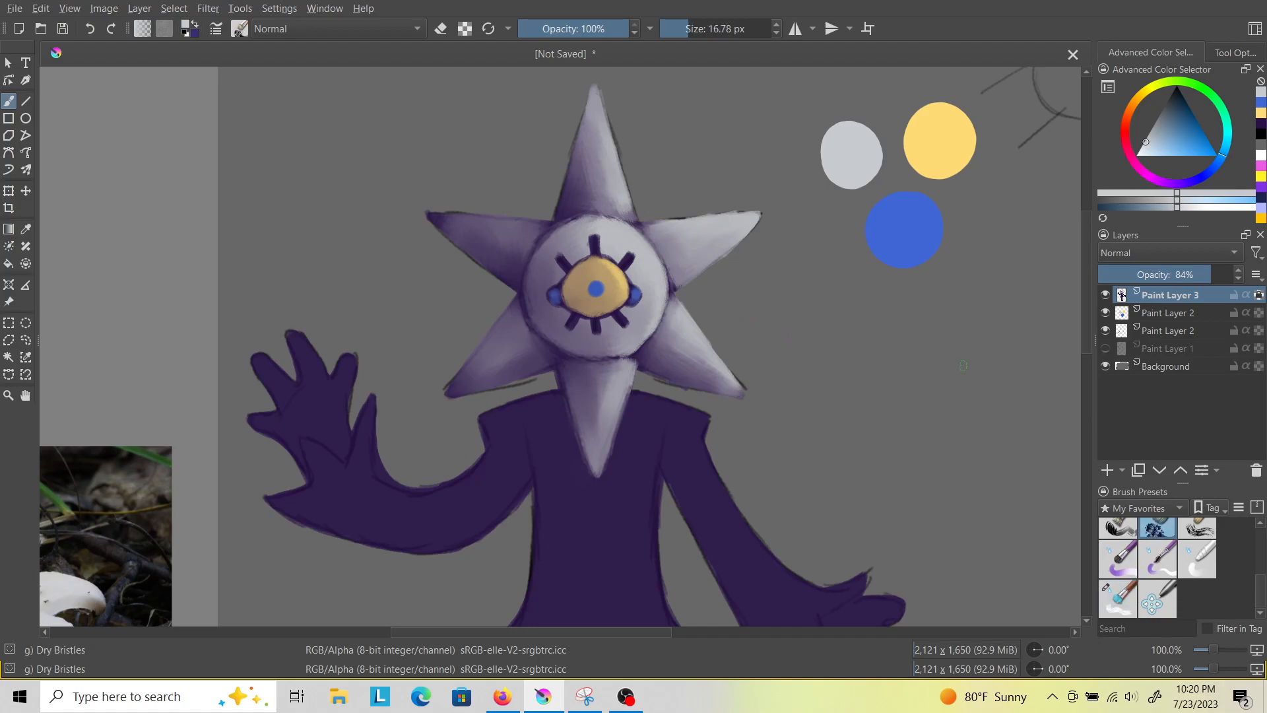
key("minus")
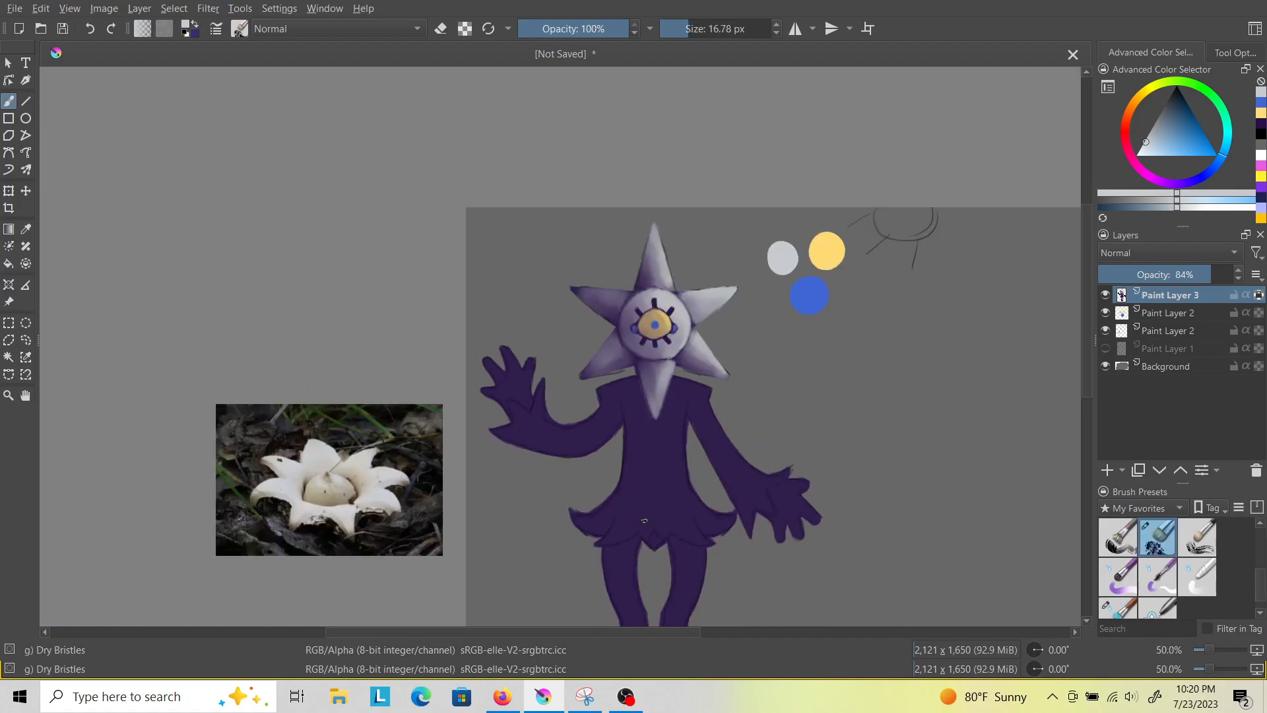
scroll(644, 520, "up", 1)
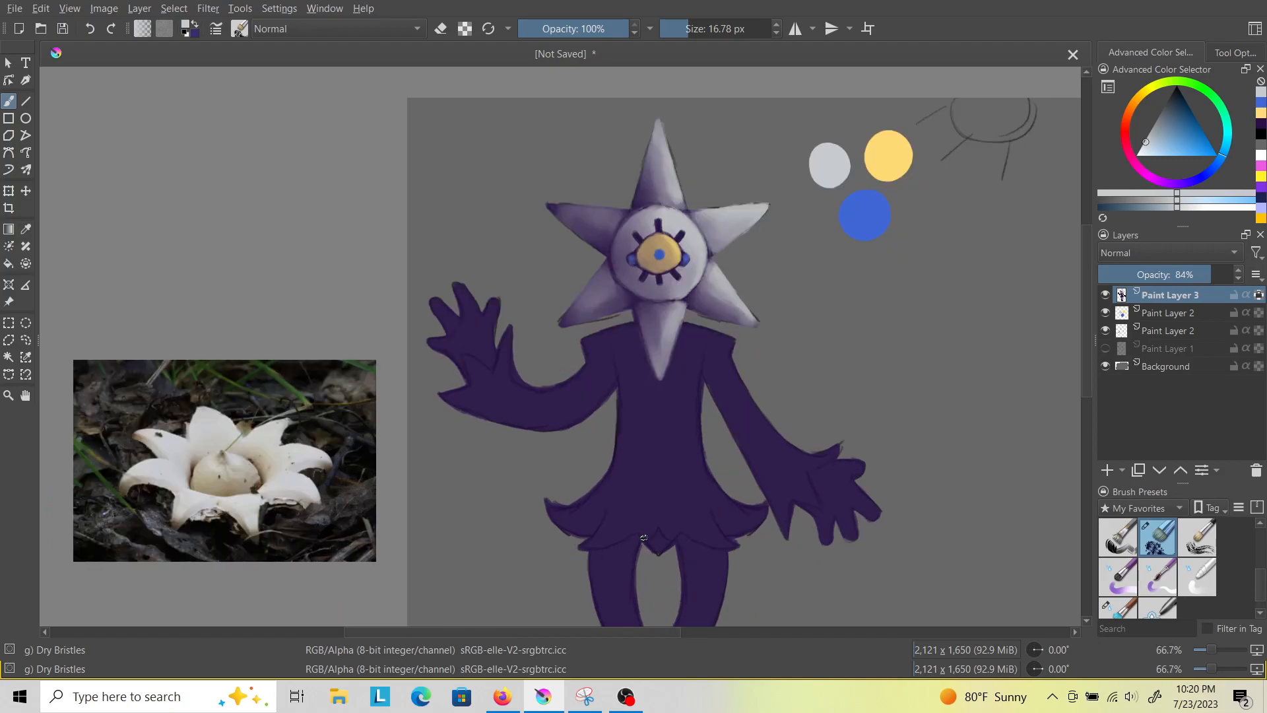
left_click(1261, 102)
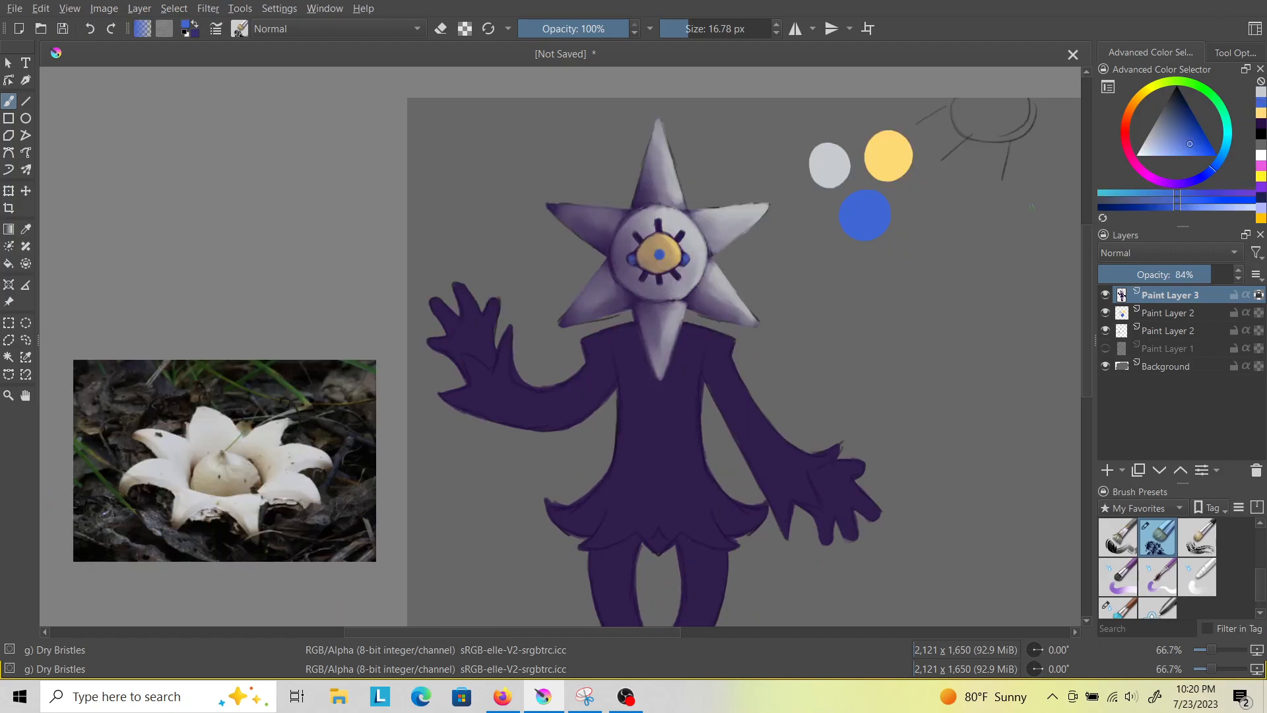
scroll(745, 347, "down", 2)
left_click_drag(691, 33, 699, 60)
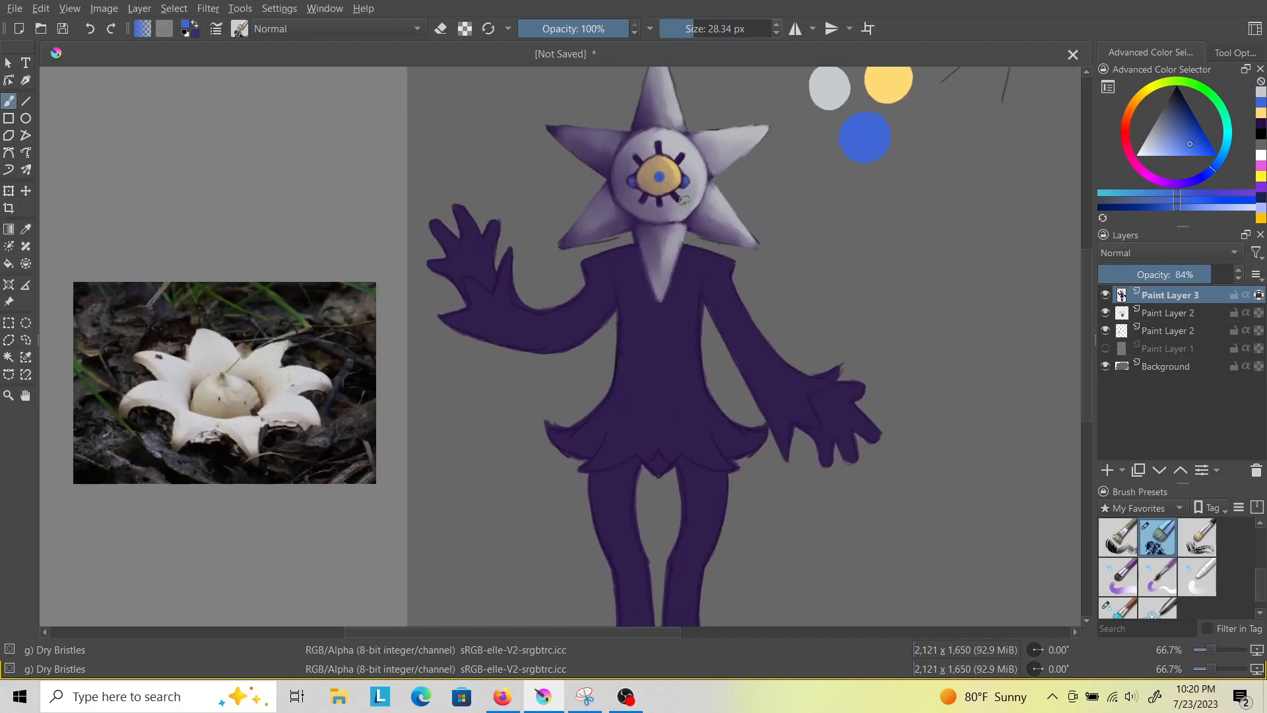
mouse_move(696, 246)
left_mouse_down()
mouse_move(688, 298)
mouse_move(719, 289)
mouse_move(731, 268)
mouse_move(717, 255)
mouse_move(743, 339)
mouse_move(712, 282)
mouse_move(745, 350)
mouse_move(712, 290)
mouse_move(744, 356)
mouse_move(710, 303)
mouse_move(711, 284)
mouse_move(732, 303)
mouse_move(741, 386)
mouse_move(749, 323)
mouse_move(786, 460)
left_mouse_up()
mouse_move(772, 402)
left_mouse_down()
mouse_move(783, 437)
mouse_move(793, 412)
mouse_move(816, 431)
mouse_move(806, 388)
mouse_move(837, 371)
left_mouse_up()
mouse_move(810, 424)
left_mouse_down()
mouse_move(806, 356)
mouse_move(771, 380)
mouse_move(770, 401)
mouse_move(758, 376)
left_mouse_up()
mouse_move(704, 255)
left_mouse_down()
mouse_move(736, 262)
mouse_move(760, 307)
mouse_move(722, 288)
mouse_move(774, 371)
mouse_move(758, 338)
mouse_move(796, 383)
mouse_move(788, 376)
mouse_move(834, 363)
mouse_move(793, 425)
mouse_move(808, 398)
mouse_move(816, 425)
left_mouse_up()
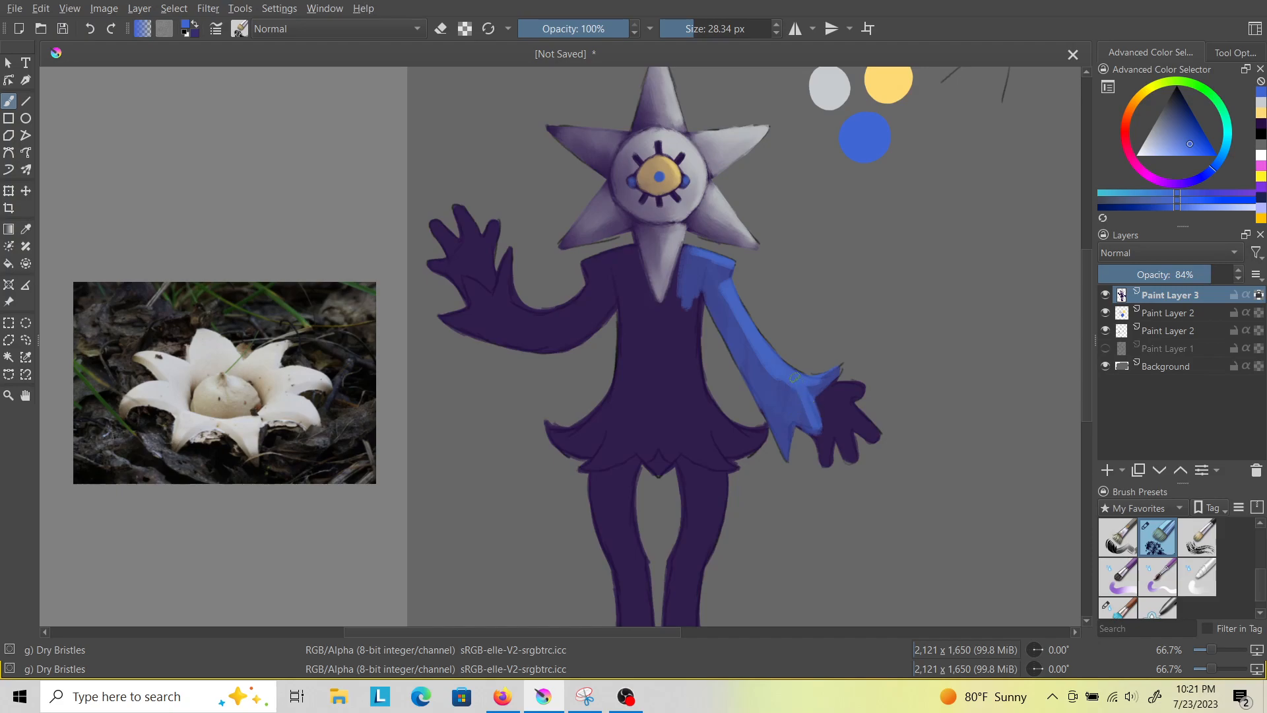
Paint blue strokes over the dress body and skirt folds, and along the raised arm's sleeve.
mouse_move(690, 322)
left_mouse_down()
mouse_move(698, 297)
mouse_move(701, 375)
mouse_move(693, 354)
mouse_move(736, 427)
mouse_move(713, 409)
mouse_move(760, 431)
mouse_move(692, 394)
mouse_move(718, 456)
left_mouse_up()
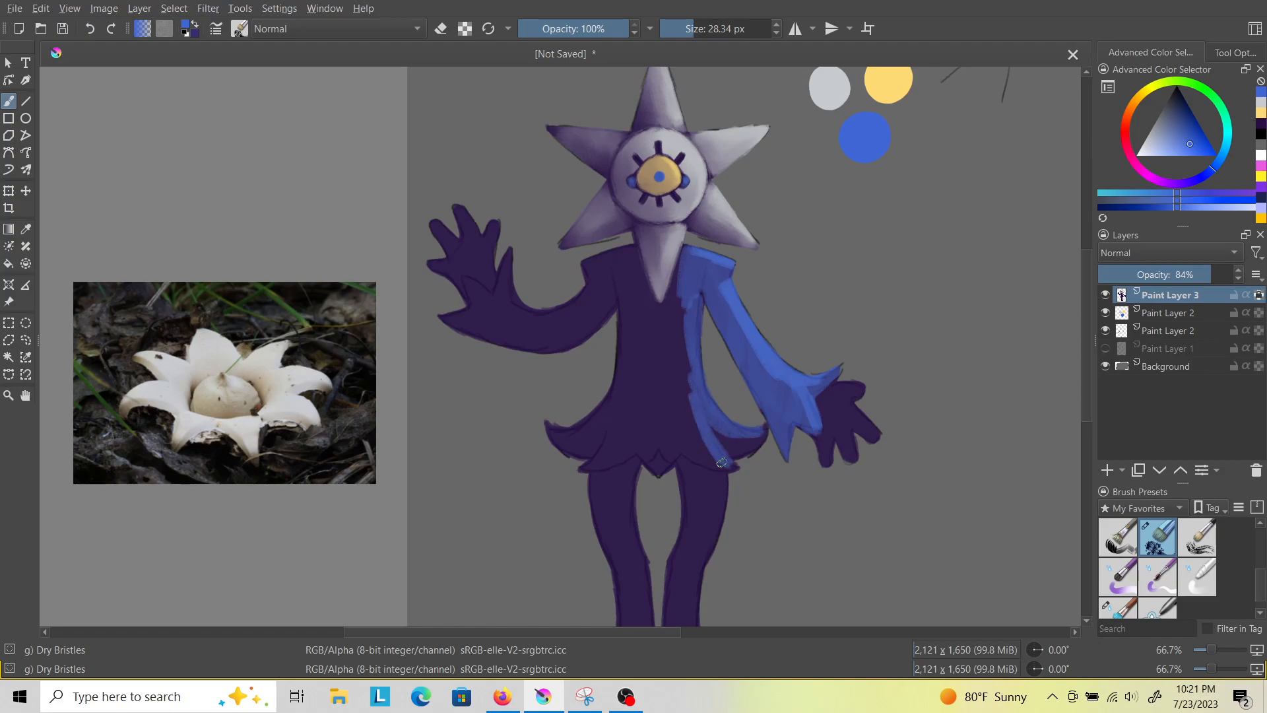
mouse_move(687, 315)
left_mouse_down()
mouse_move(671, 464)
mouse_move(687, 410)
mouse_move(667, 448)
mouse_move(676, 383)
mouse_move(663, 429)
mouse_move(663, 389)
mouse_move(617, 446)
mouse_move(644, 404)
mouse_move(586, 432)
mouse_move(664, 372)
mouse_move(676, 318)
mouse_move(659, 338)
mouse_move(635, 311)
mouse_move(657, 343)
mouse_move(627, 282)
mouse_move(644, 381)
mouse_move(637, 319)
mouse_move(641, 360)
mouse_move(698, 310)
mouse_move(706, 398)
mouse_move(705, 385)
mouse_move(745, 416)
mouse_move(691, 378)
mouse_move(706, 432)
left_mouse_up()
mouse_move(692, 363)
left_mouse_down()
mouse_move(678, 441)
mouse_move(686, 344)
mouse_move(685, 392)
mouse_move(668, 352)
left_mouse_up()
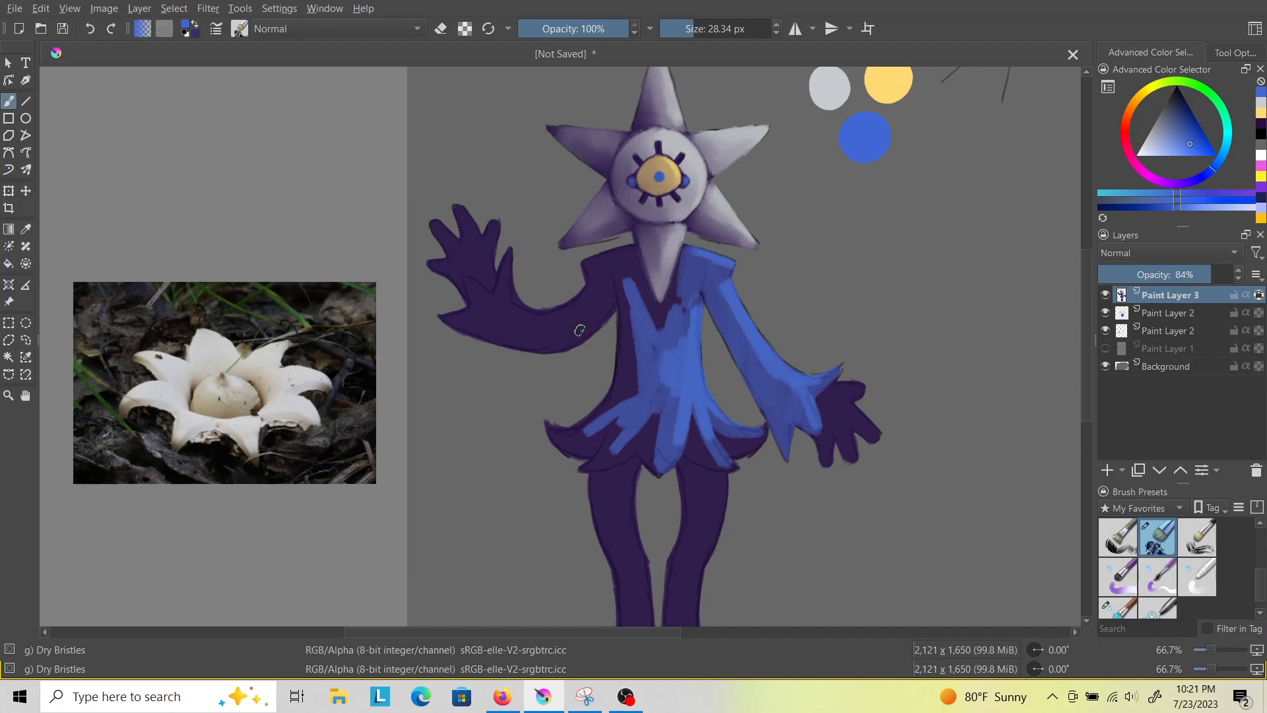
mouse_move(598, 269)
left_mouse_down()
mouse_move(595, 307)
mouse_move(541, 327)
mouse_move(512, 321)
mouse_move(508, 272)
mouse_move(510, 311)
mouse_move(476, 302)
mouse_move(502, 323)
mouse_move(462, 321)
mouse_move(506, 338)
mouse_move(498, 331)
mouse_move(572, 324)
left_mouse_up()
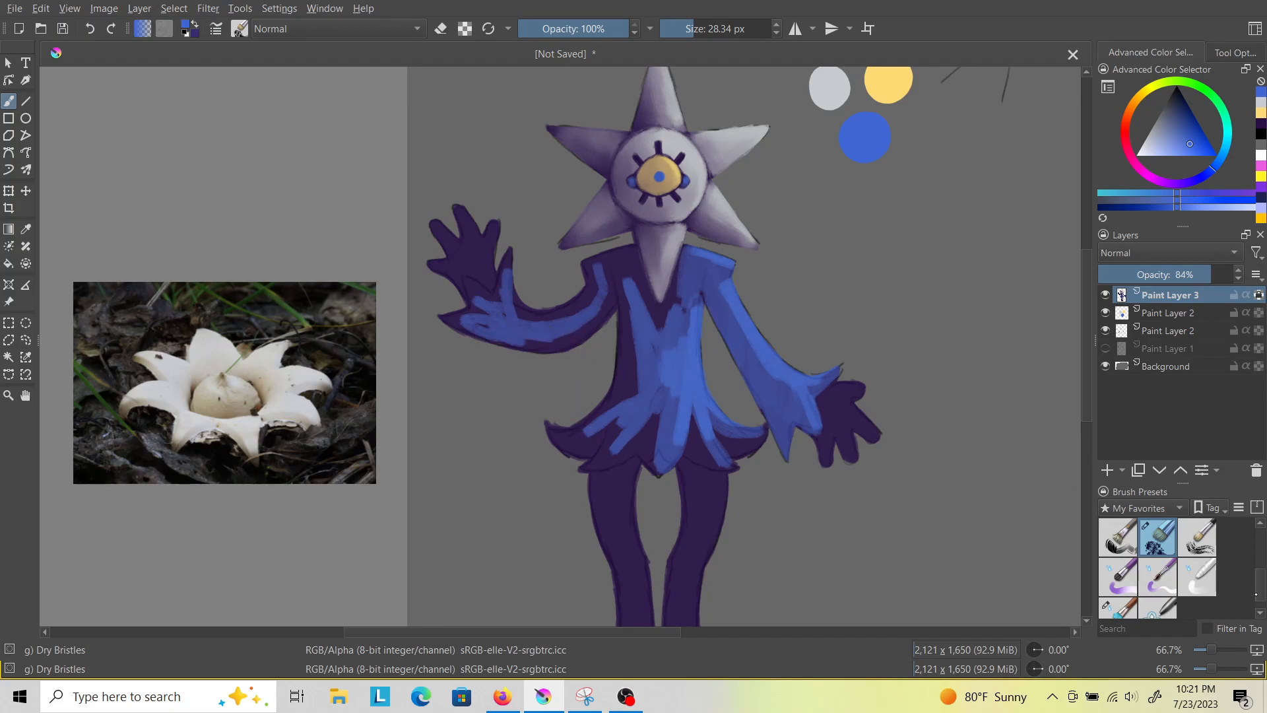
Blend the dress body, shoulders and the skirt folds on the raised-arm side using Blender Textured Soft at 47.88 px.
scroll(1258, 588, "down", 1)
left_click(1118, 591)
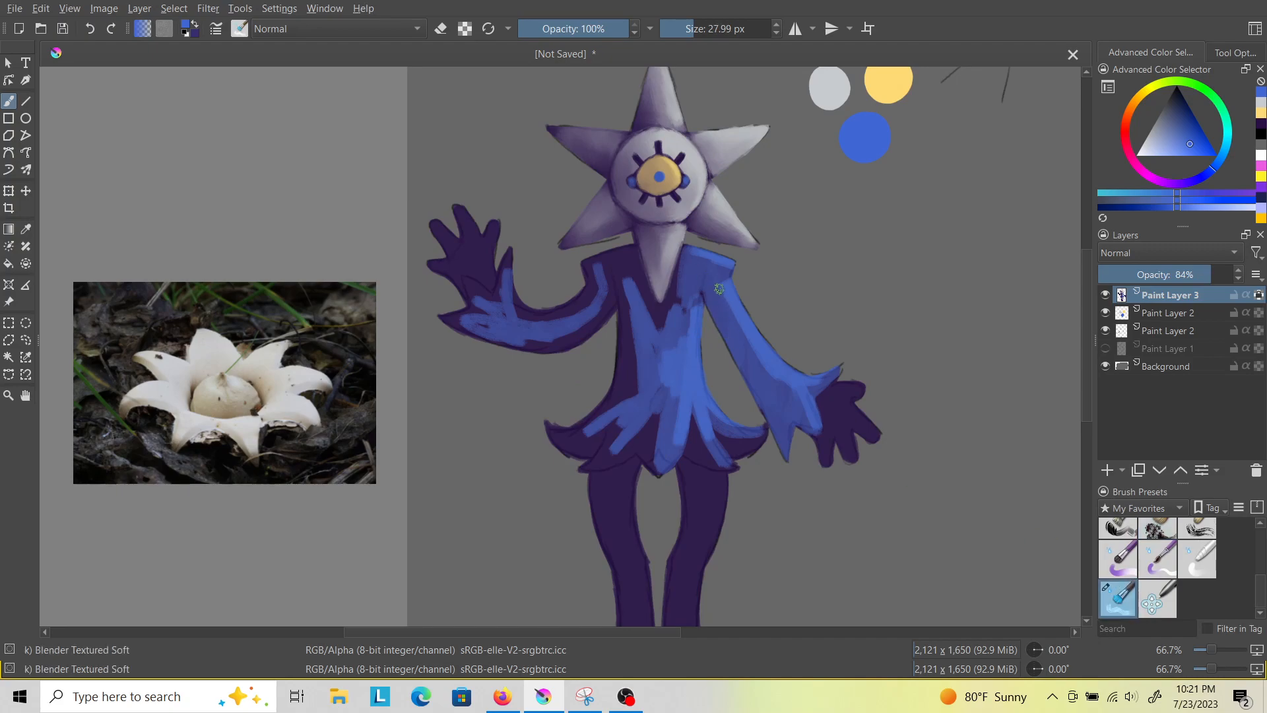
left_click_drag(699, 36, 731, 36)
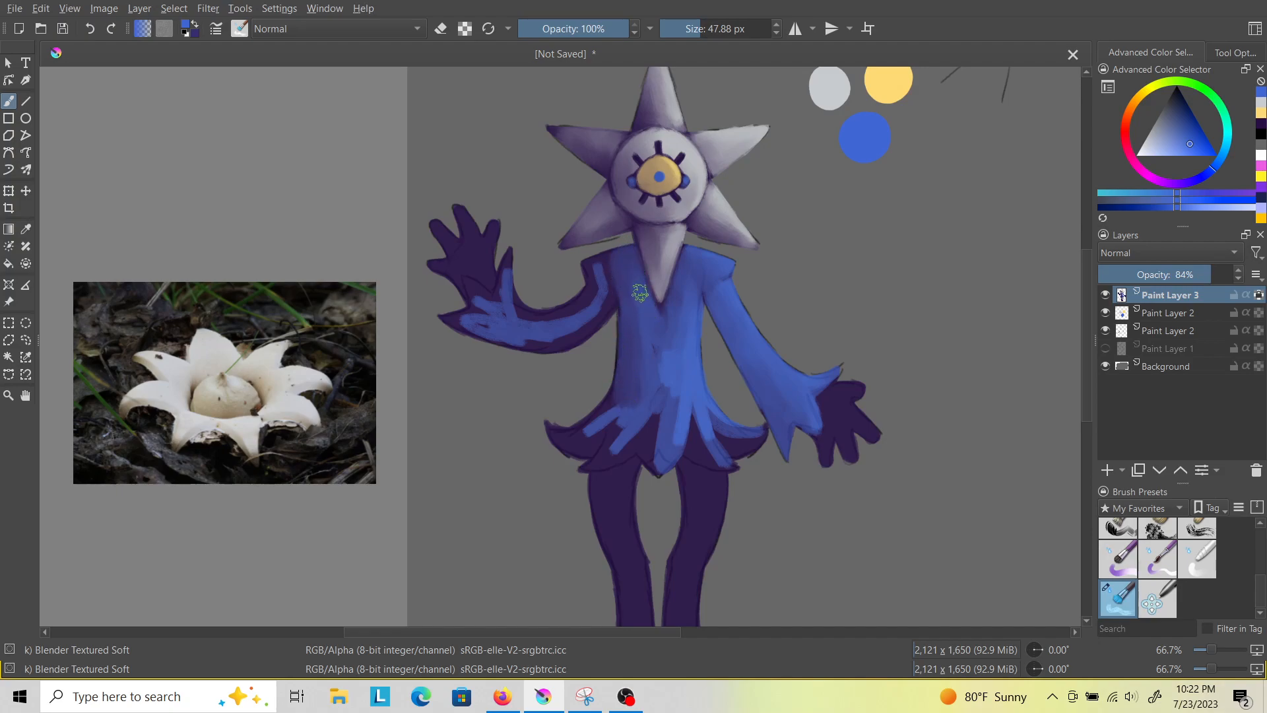
mouse_move(619, 416)
left_mouse_down()
mouse_move(614, 446)
mouse_move(650, 418)
mouse_move(626, 454)
mouse_move(649, 409)
mouse_move(598, 458)
left_mouse_up()
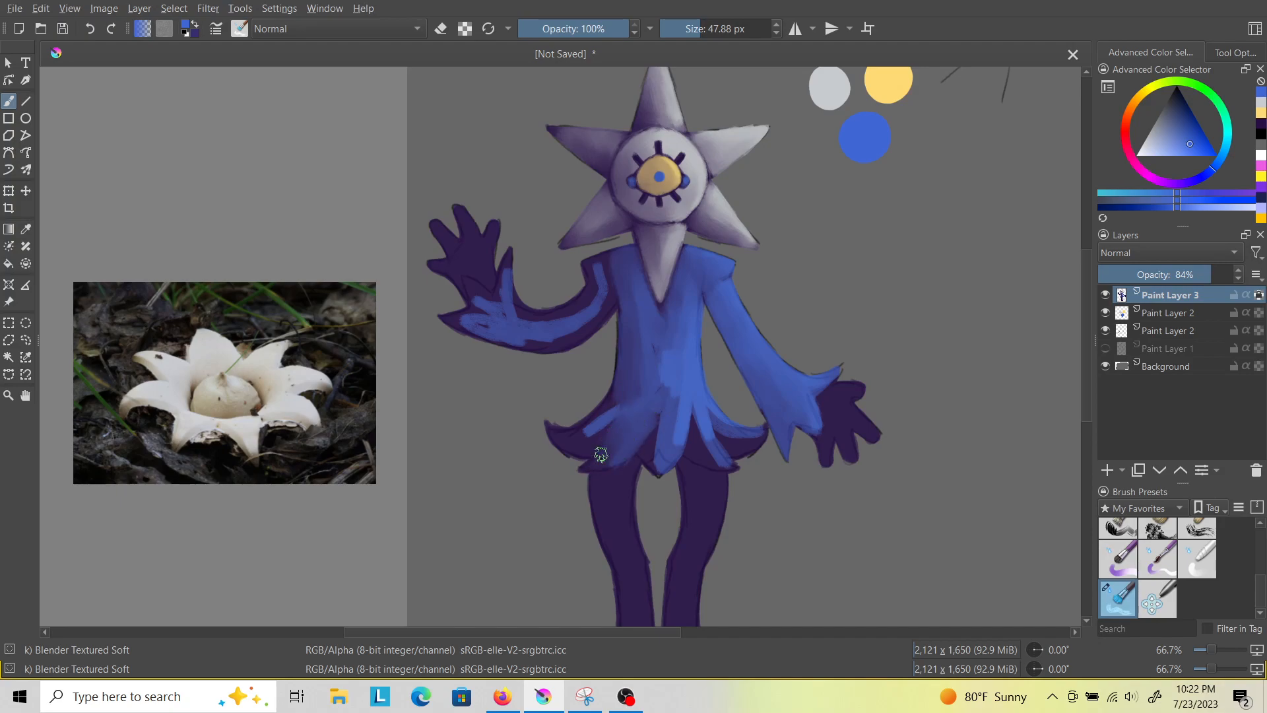
mouse_move(611, 408)
left_mouse_down()
mouse_move(595, 432)
mouse_move(615, 385)
mouse_move(631, 385)
mouse_move(653, 356)
mouse_move(619, 423)
mouse_move(644, 356)
mouse_move(642, 297)
mouse_move(620, 408)
mouse_move(616, 386)
mouse_move(571, 446)
mouse_move(603, 421)
mouse_move(584, 441)
mouse_move(596, 437)
mouse_move(548, 436)
mouse_move(579, 432)
left_mouse_up()
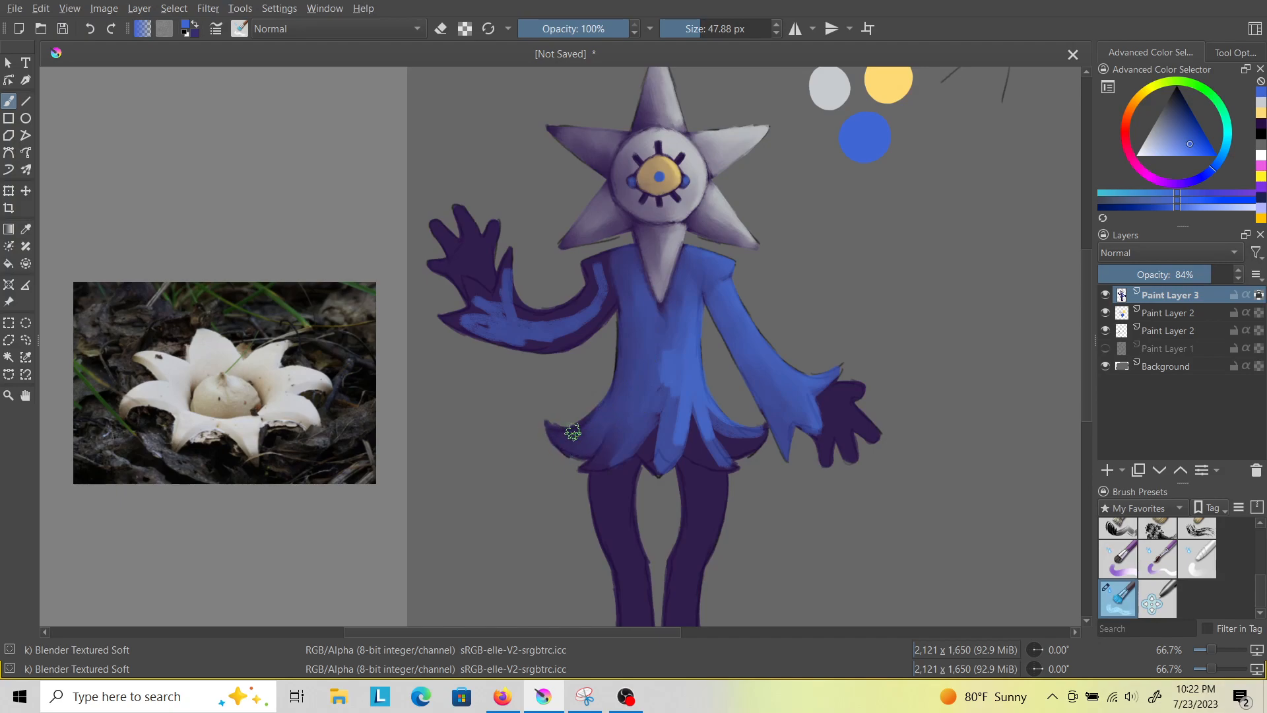
Check the painting with the sketch layer hidden, restore the layer, and blend the skirt's centre and lowered-arm-side folds.
left_click(1106, 330)
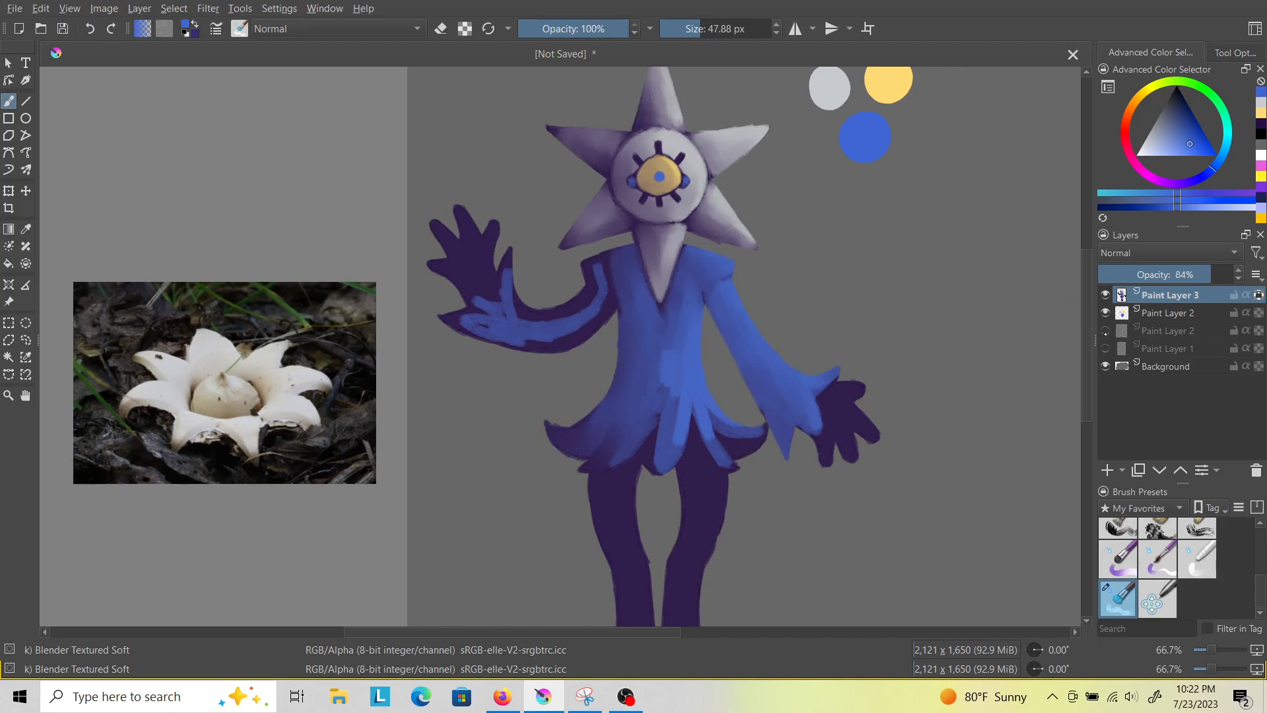
left_click(1106, 330)
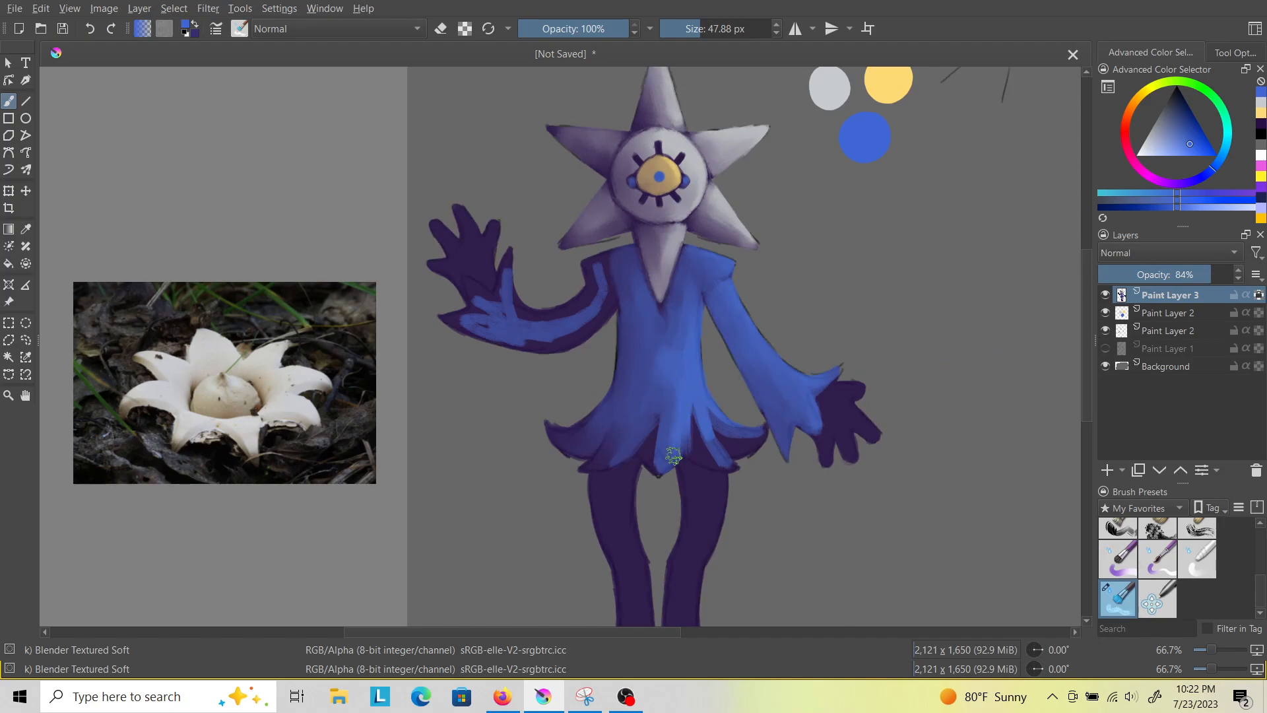
left_click_drag(653, 456, 668, 444)
mouse_move(680, 398)
left_mouse_down()
mouse_move(729, 439)
mouse_move(702, 400)
mouse_move(723, 456)
mouse_move(697, 407)
mouse_move(707, 461)
left_mouse_up()
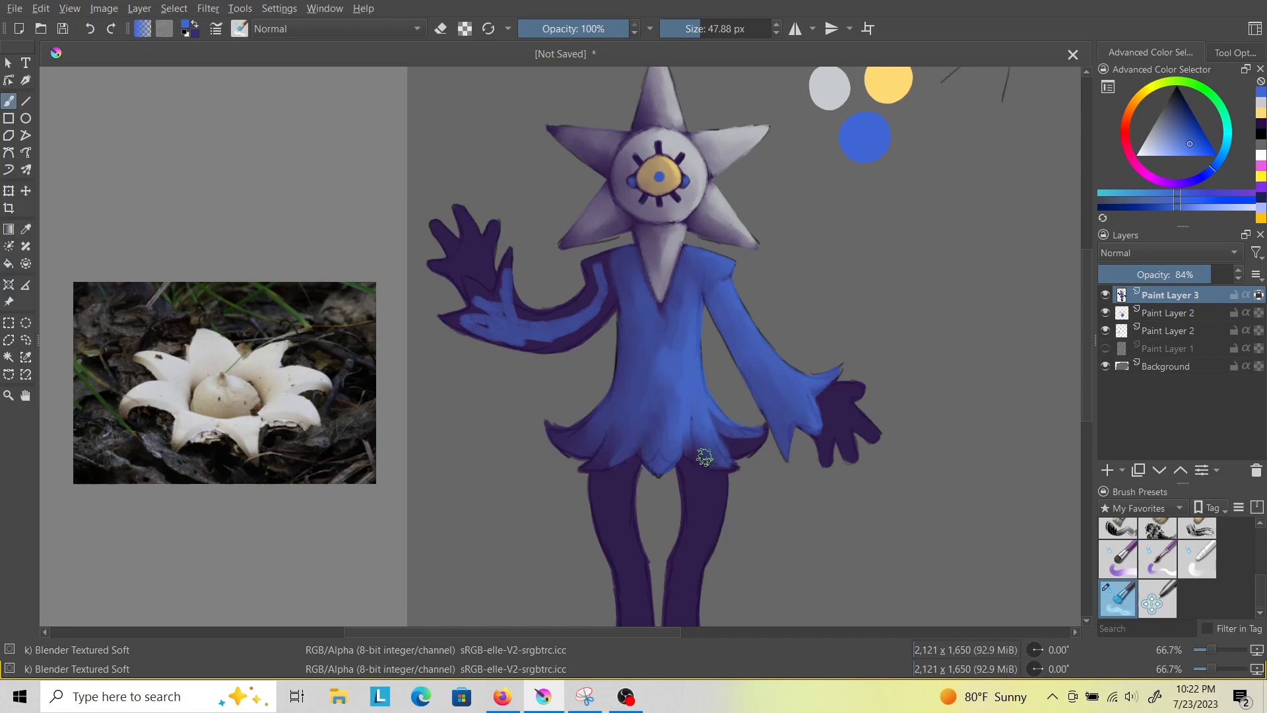
mouse_move(716, 407)
left_mouse_down()
mouse_move(746, 445)
mouse_move(725, 441)
mouse_move(746, 430)
left_mouse_up()
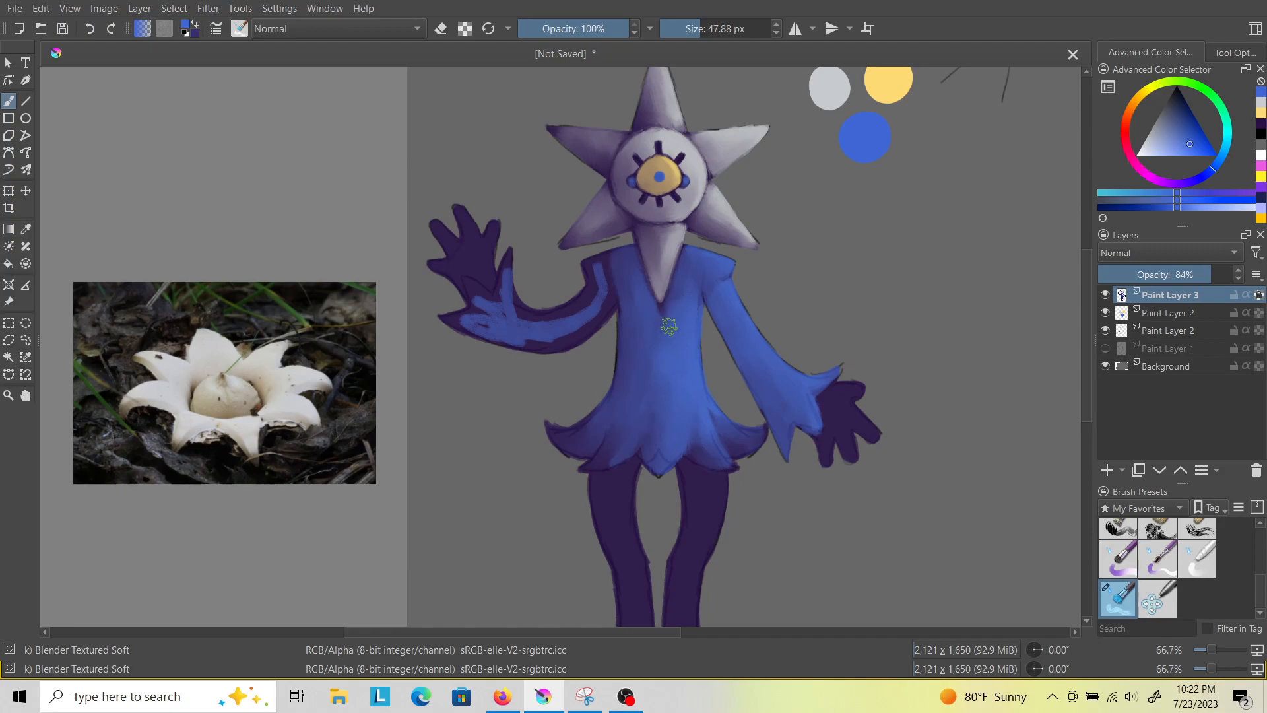
Blend the raised arm's sleeve out to its pointed cuff, touching up its inner curve with blue Dry Bristles strokes.
mouse_move(594, 284)
left_mouse_down()
mouse_move(571, 327)
mouse_move(575, 342)
mouse_move(593, 299)
mouse_move(560, 333)
mouse_move(574, 304)
mouse_move(582, 317)
mouse_move(526, 327)
mouse_move(555, 333)
mouse_move(513, 305)
mouse_move(540, 340)
mouse_move(505, 333)
mouse_move(579, 336)
mouse_move(557, 345)
mouse_move(535, 305)
left_mouse_up()
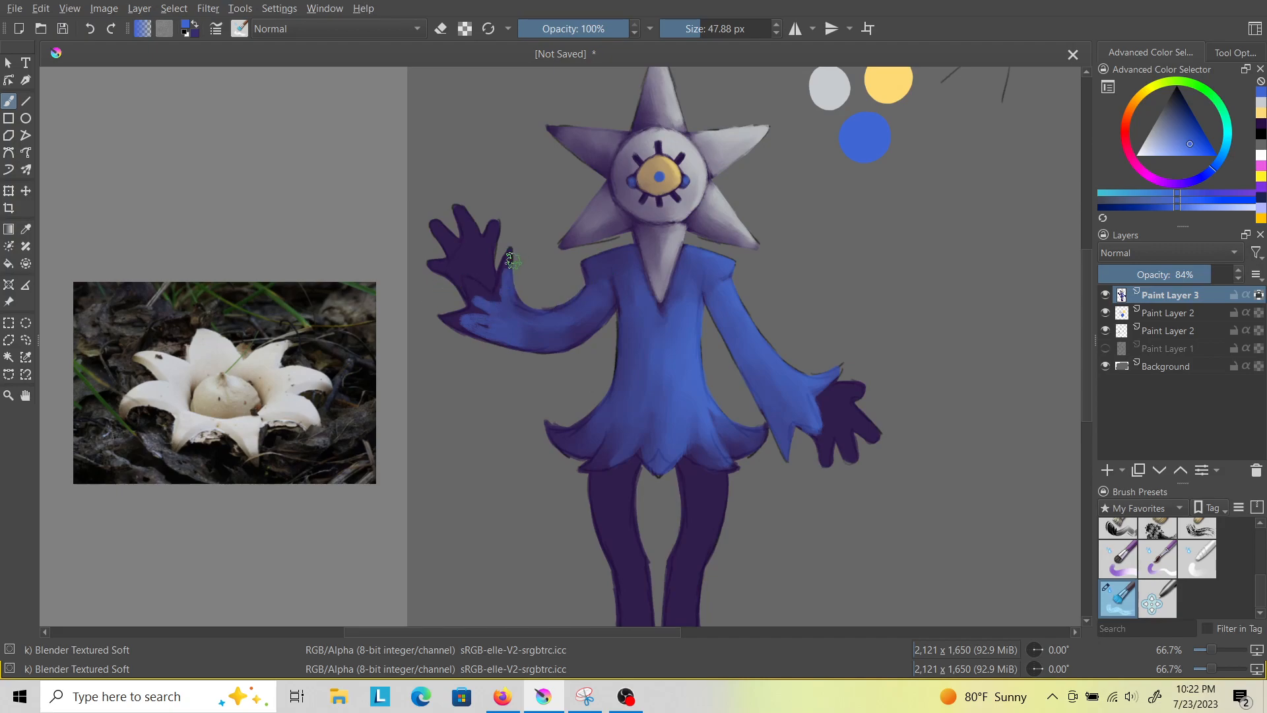
mouse_move(489, 306)
left_mouse_down()
mouse_move(469, 287)
mouse_move(496, 305)
mouse_move(482, 306)
mouse_move(487, 326)
mouse_move(466, 324)
mouse_move(489, 329)
mouse_move(442, 318)
mouse_move(473, 322)
left_mouse_up()
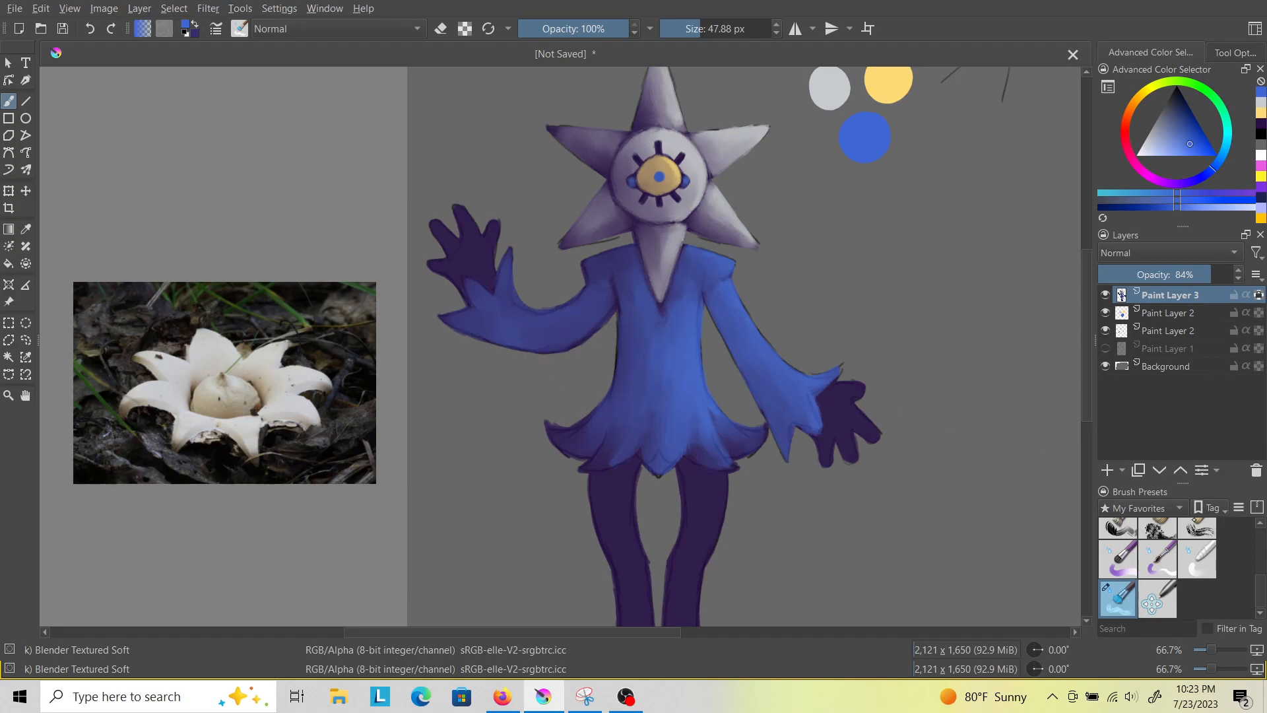
key("slash")
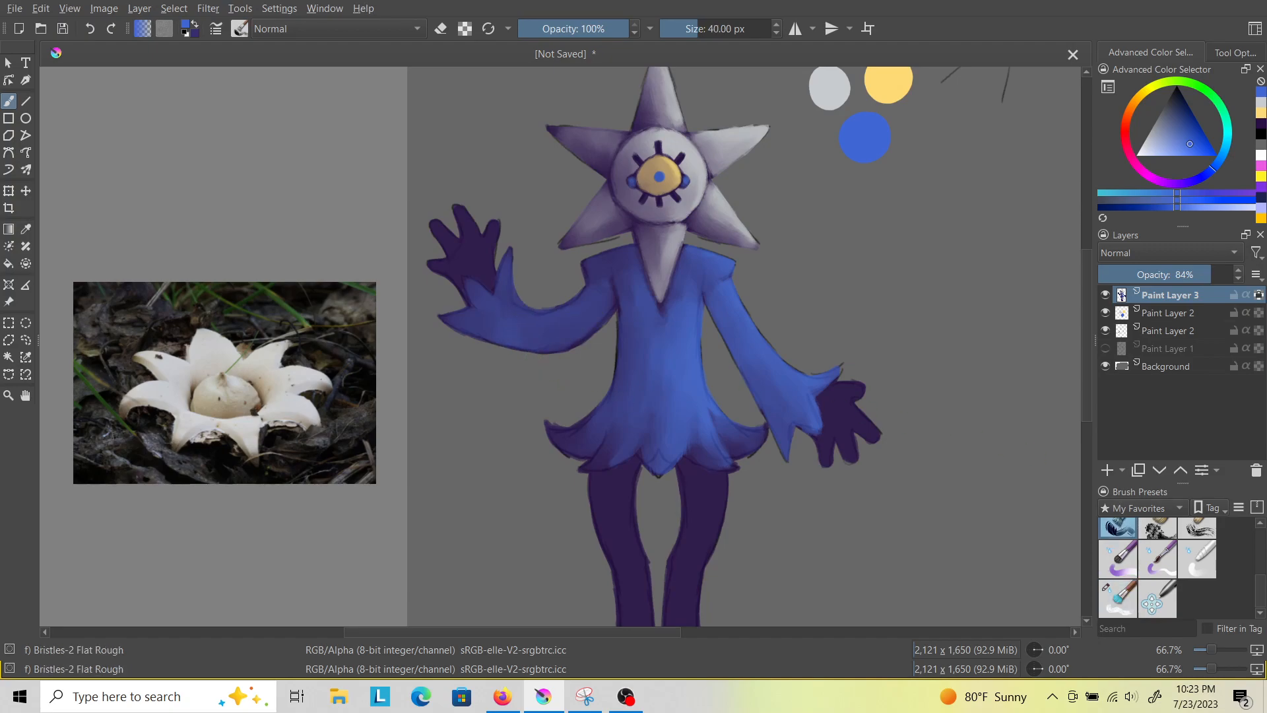
left_click(1150, 542)
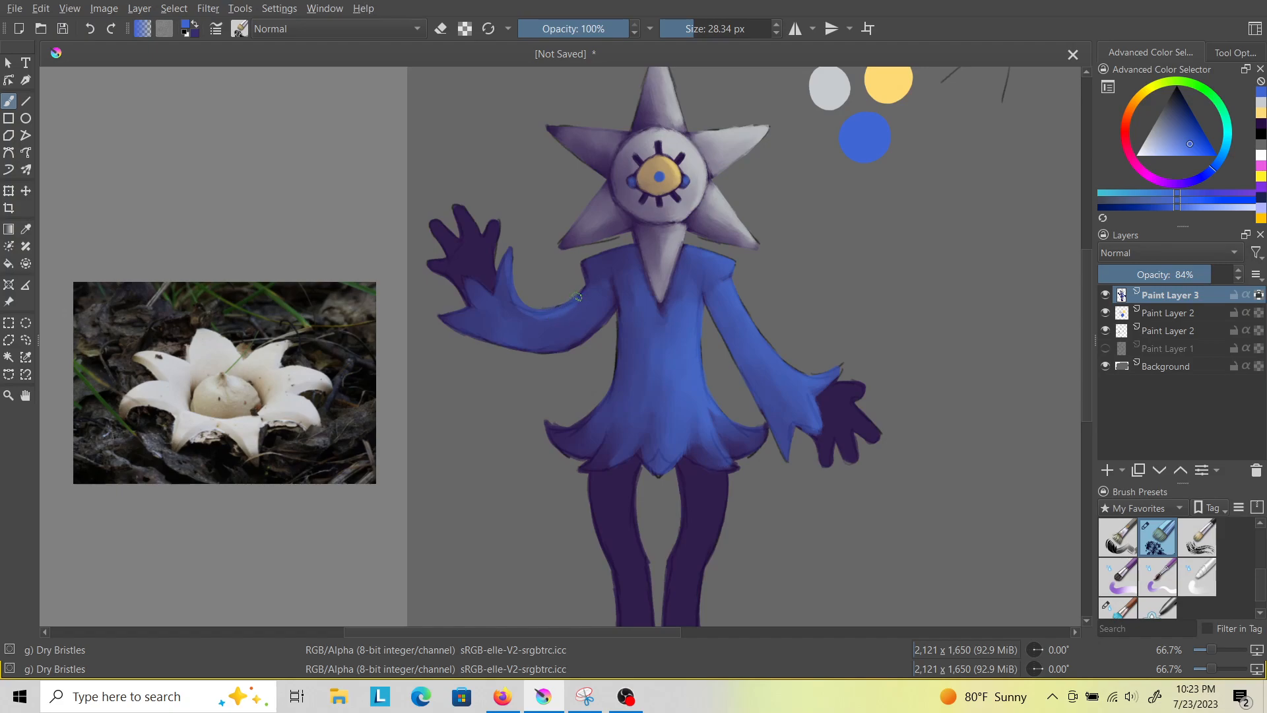
key("slash")
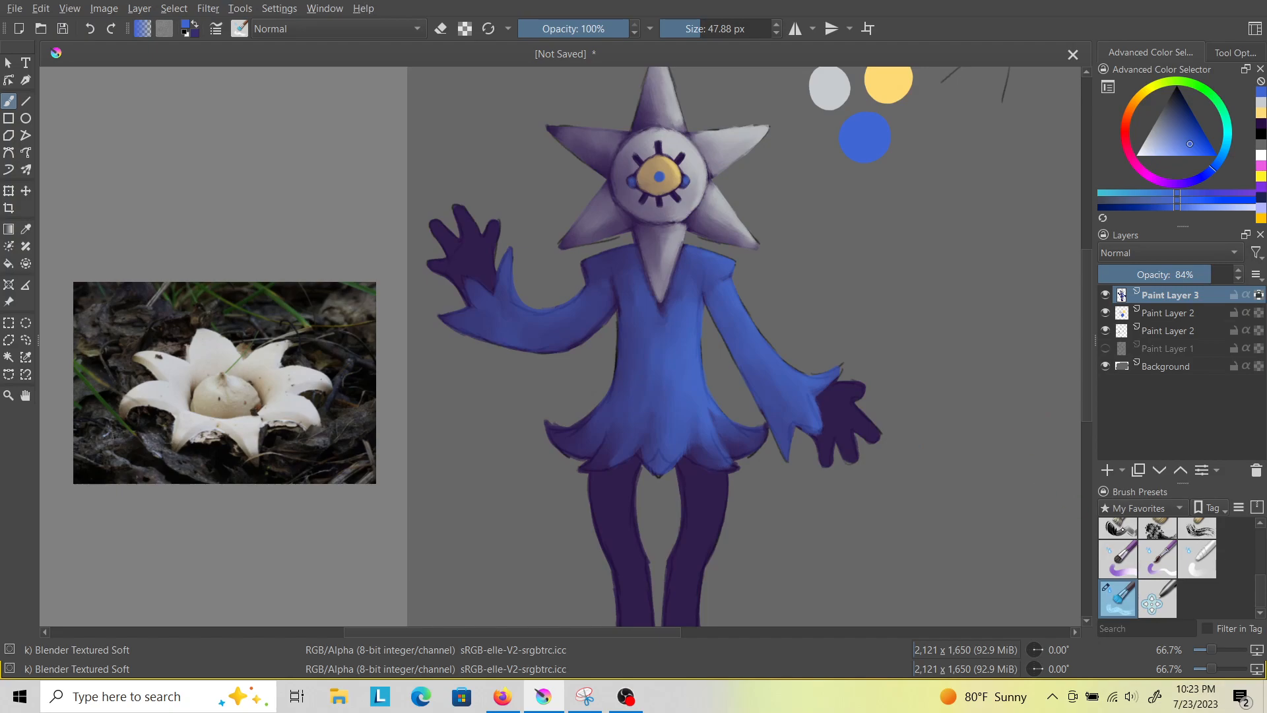
Paint the palm and fingers of the lowered hand light grey using Dry Bristles at 17.97 px.
key("slash")
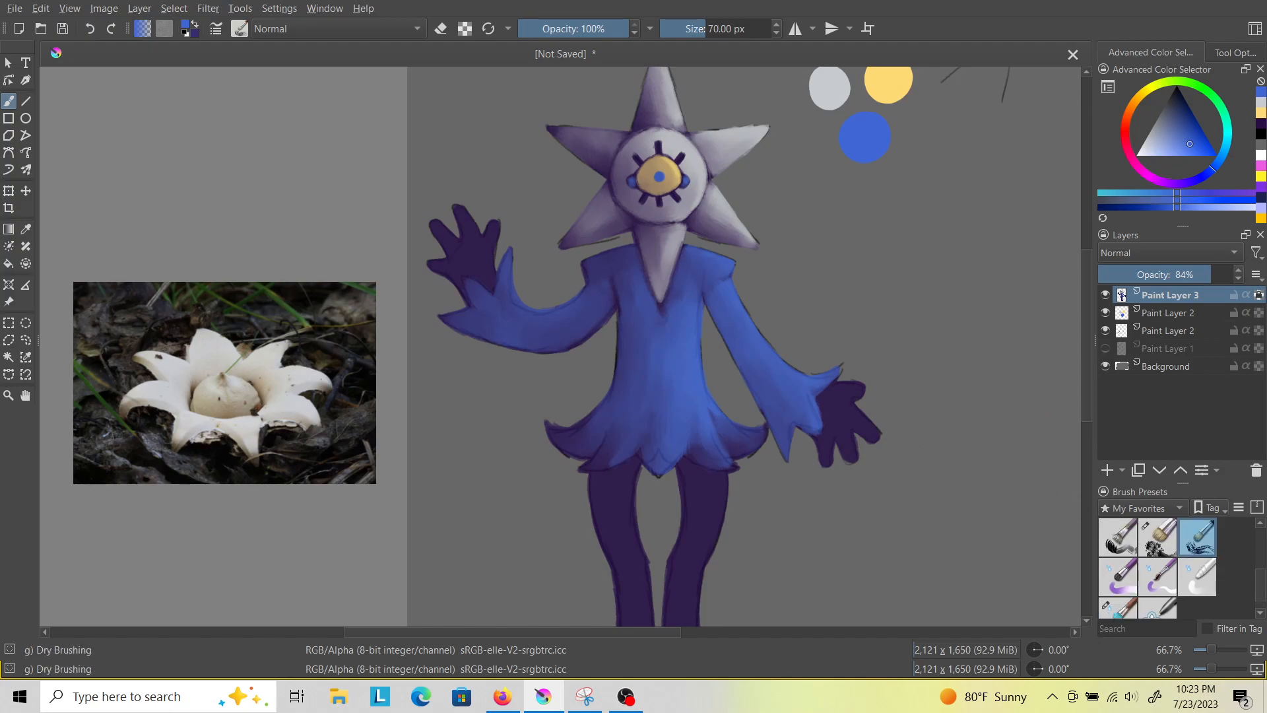
left_click(1174, 541)
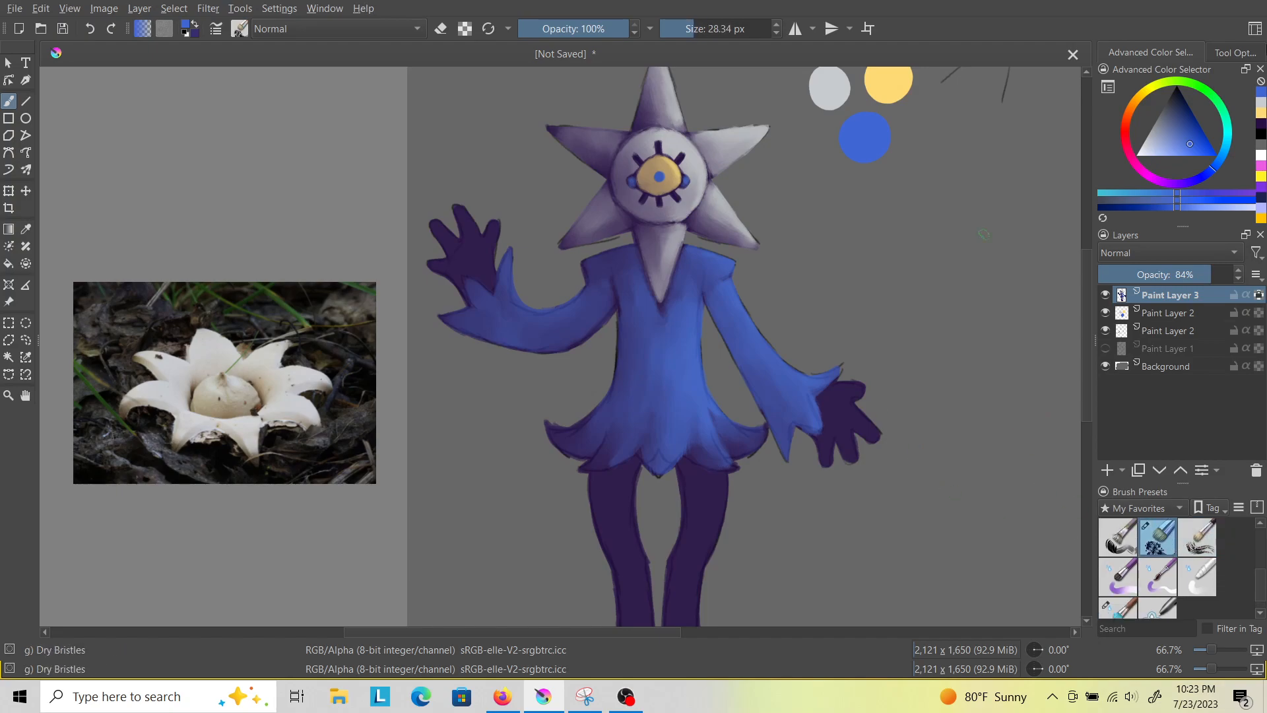
left_click(1261, 104)
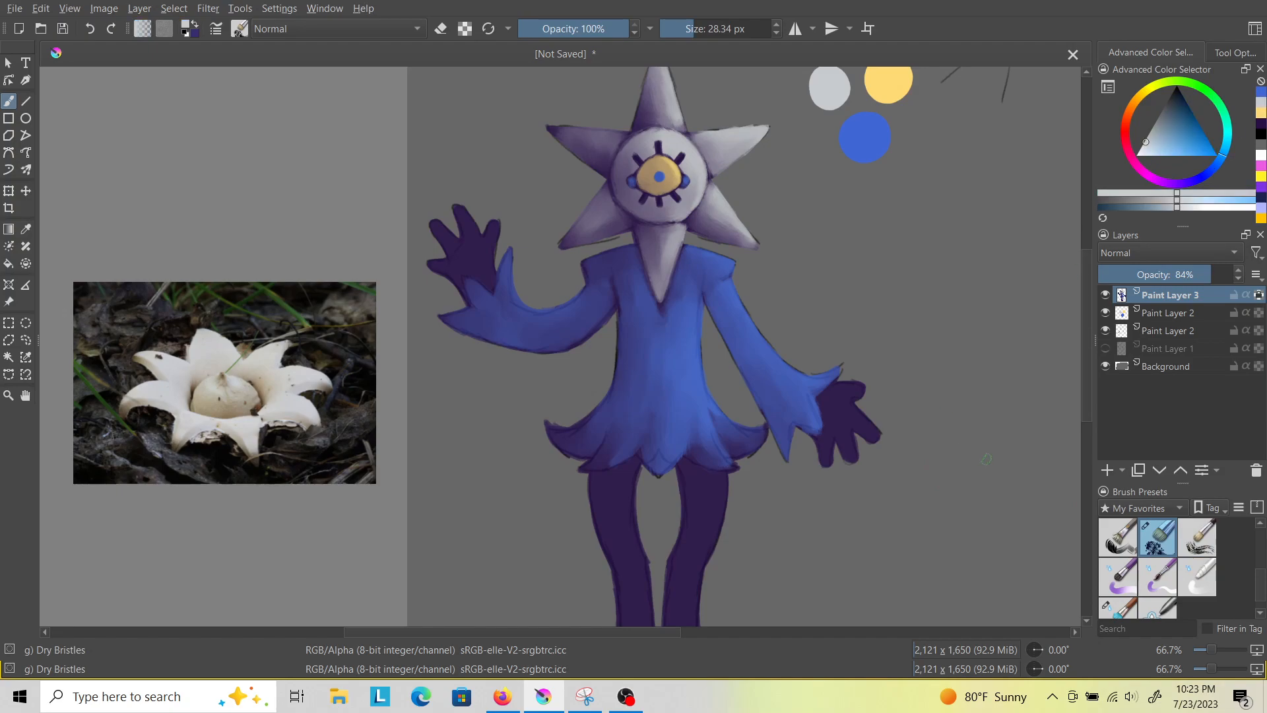
scroll(854, 447, "up", 3)
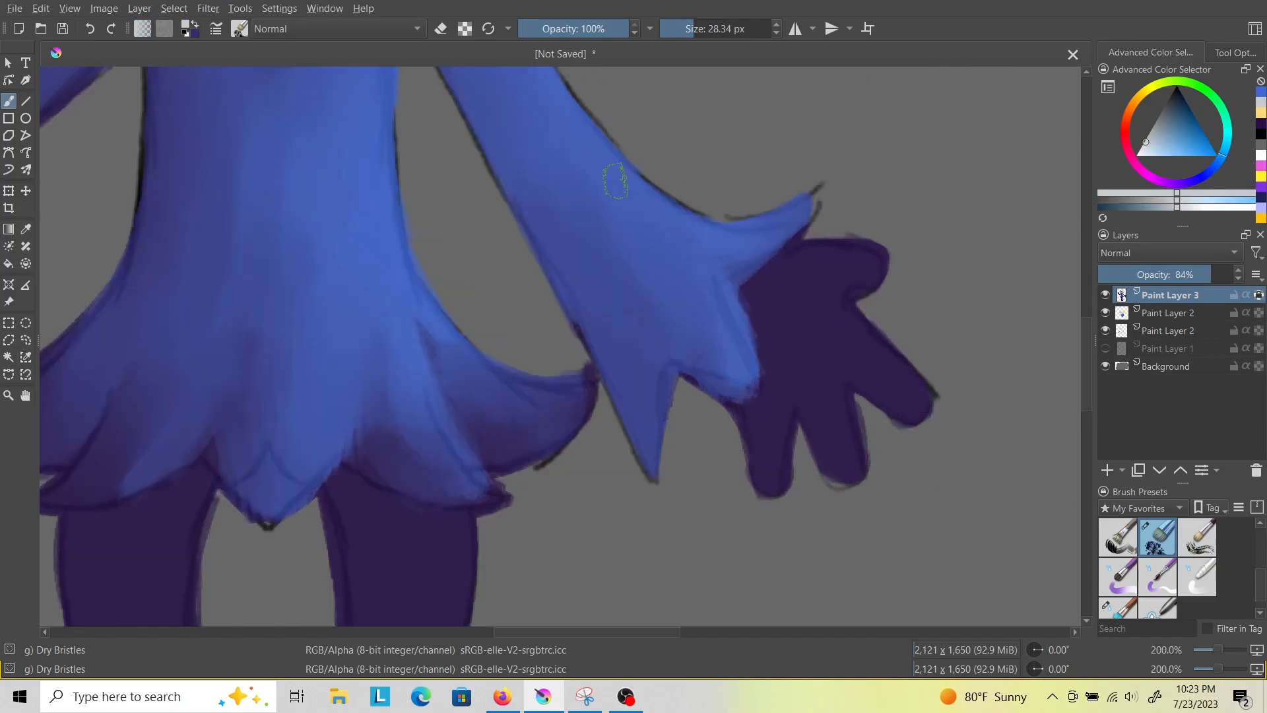
left_click_drag(690, 31, 684, 51)
mouse_move(802, 261)
left_mouse_down()
mouse_move(849, 244)
mouse_move(812, 261)
mouse_move(871, 270)
mouse_move(858, 280)
mouse_move(885, 356)
mouse_move(924, 416)
mouse_move(858, 337)
left_mouse_up()
mouse_move(818, 301)
left_mouse_down()
mouse_move(838, 418)
mouse_move(825, 348)
mouse_move(855, 471)
mouse_move(811, 354)
mouse_move(786, 401)
mouse_move(814, 332)
mouse_move(791, 276)
mouse_move(785, 388)
left_mouse_up()
mouse_move(824, 314)
left_mouse_down()
mouse_move(898, 353)
mouse_move(932, 399)
left_mouse_up()
mouse_move(855, 370)
left_mouse_down()
mouse_move(848, 416)
mouse_move(833, 379)
mouse_move(854, 466)
mouse_move(839, 389)
mouse_move(850, 415)
left_mouse_up()
left_click_drag(815, 245, 884, 256)
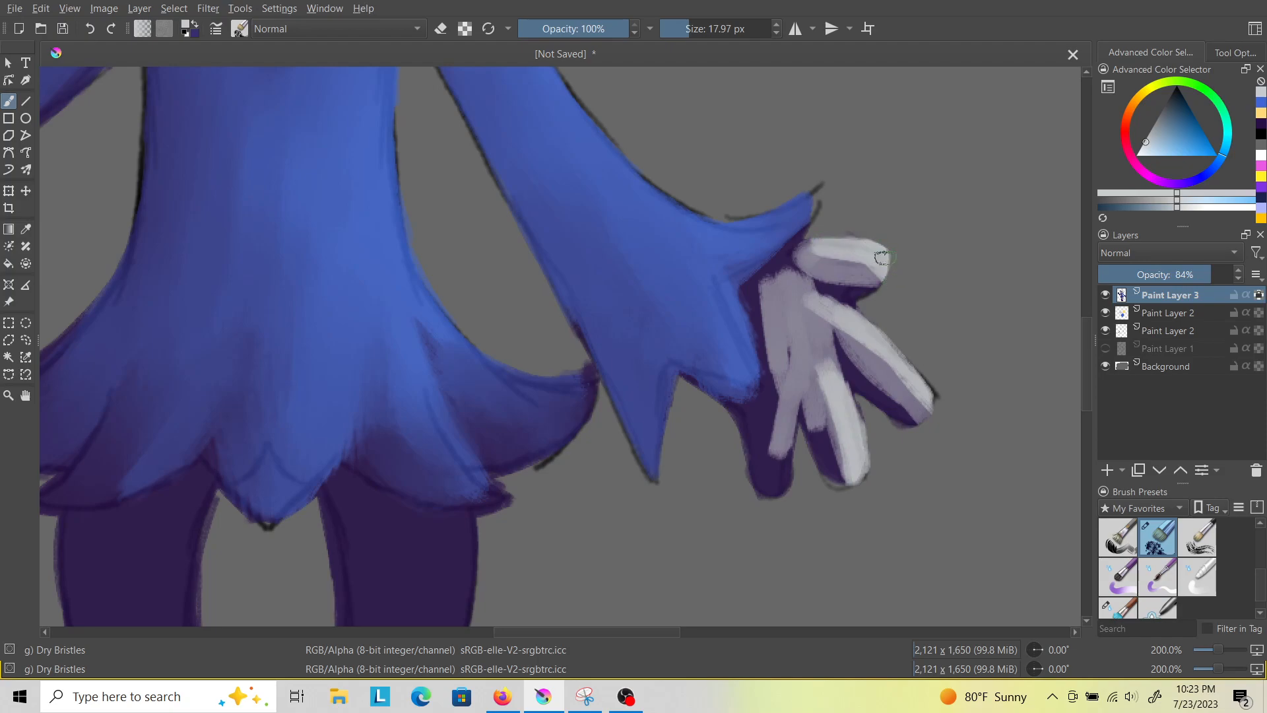
mouse_move(779, 430)
left_mouse_down()
mouse_move(786, 479)
mouse_move(784, 448)
left_mouse_up()
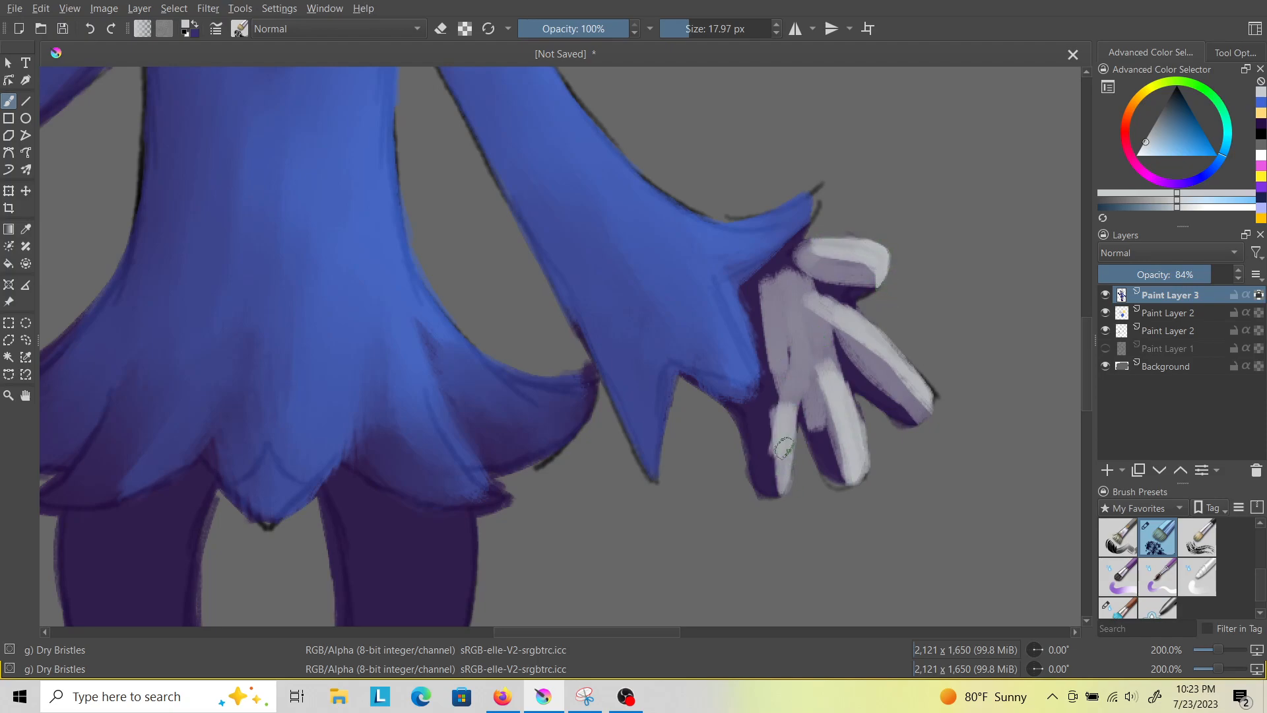
Blend the grey strokes on the lowered hand's palm and fingers using Blender Textured Soft at 23.33 px.
key("slash")
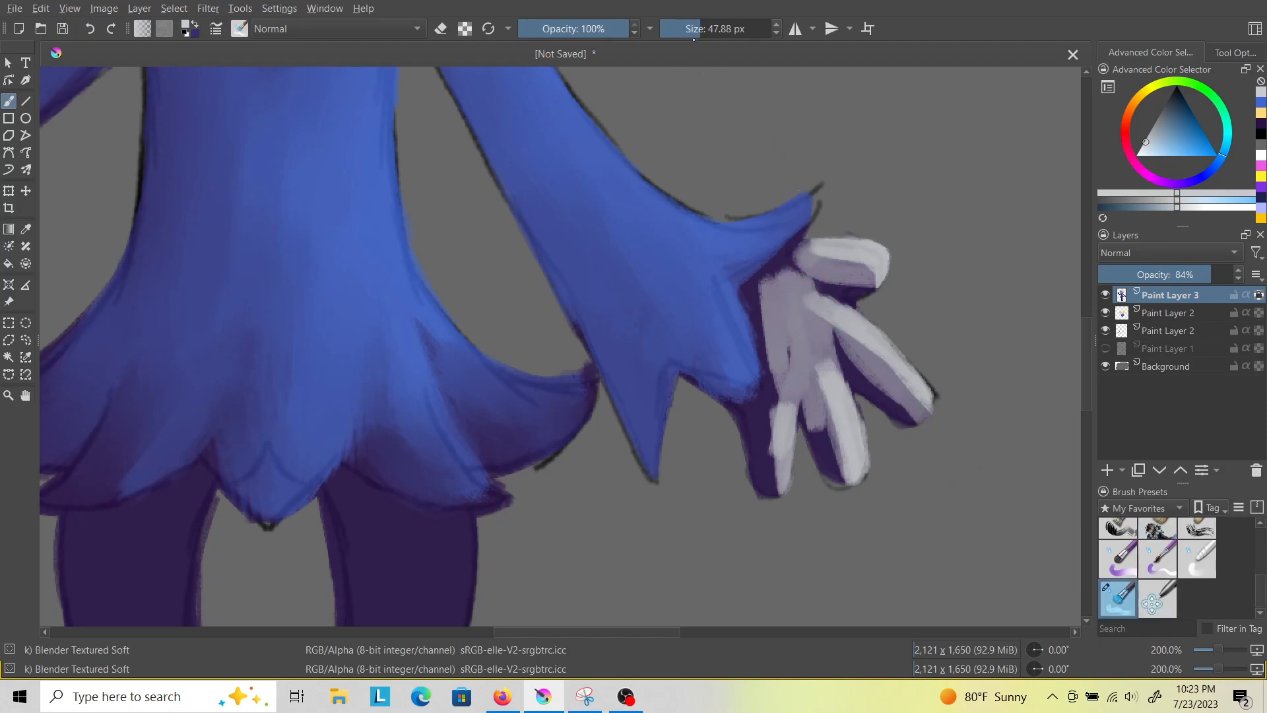
left_click_drag(695, 28, 686, 46)
mouse_move(811, 264)
left_mouse_down()
mouse_move(763, 309)
mouse_move(783, 372)
mouse_move(777, 482)
mouse_move(755, 472)
mouse_move(778, 377)
mouse_move(767, 405)
left_mouse_up()
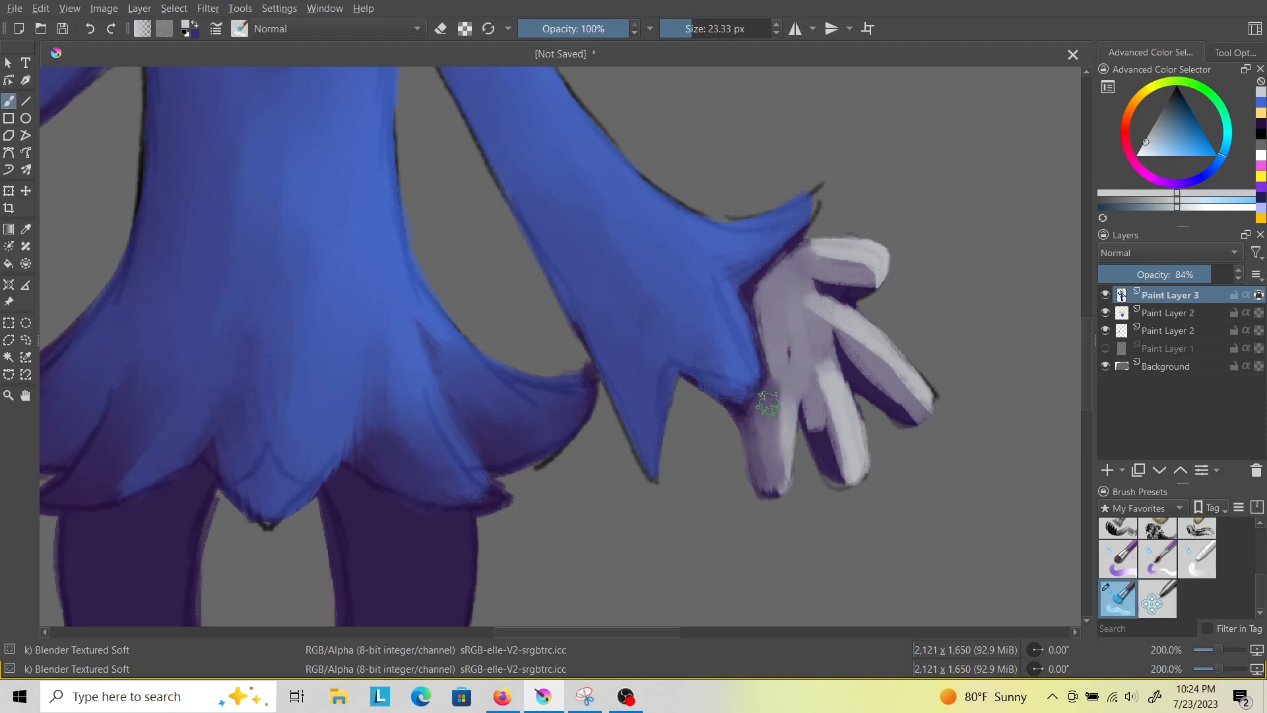
mouse_move(825, 452)
left_mouse_down()
mouse_move(838, 475)
mouse_move(821, 464)
mouse_move(840, 403)
mouse_move(823, 363)
mouse_move(830, 410)
left_mouse_up()
mouse_move(839, 347)
left_mouse_down()
mouse_move(879, 396)
mouse_move(849, 332)
mouse_move(882, 366)
mouse_move(836, 329)
mouse_move(897, 385)
mouse_move(847, 349)
mouse_move(901, 411)
mouse_move(830, 299)
mouse_move(905, 370)
mouse_move(857, 321)
mouse_move(898, 372)
mouse_move(856, 353)
mouse_move(800, 305)
mouse_move(847, 318)
mouse_move(816, 301)
left_mouse_up()
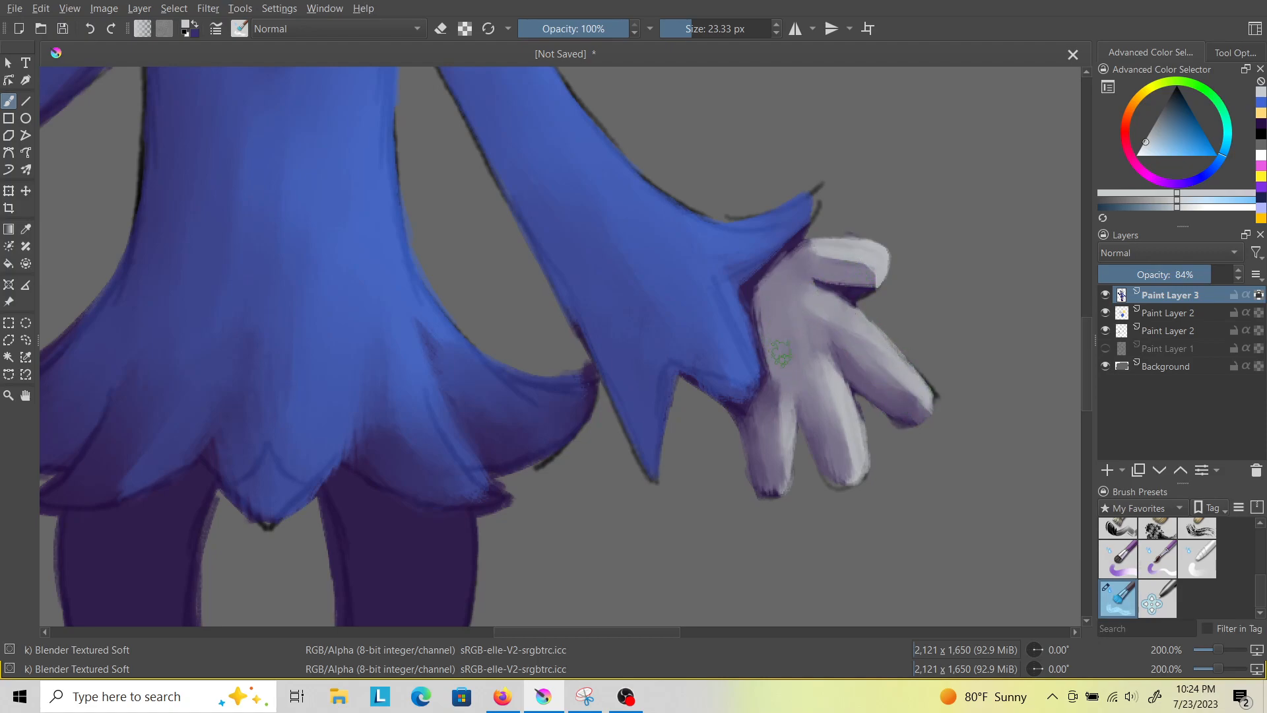
mouse_move(858, 287)
left_mouse_down()
mouse_move(815, 276)
mouse_move(855, 274)
mouse_move(863, 251)
mouse_move(818, 258)
mouse_move(884, 268)
mouse_move(872, 283)
mouse_move(895, 296)
left_mouse_up()
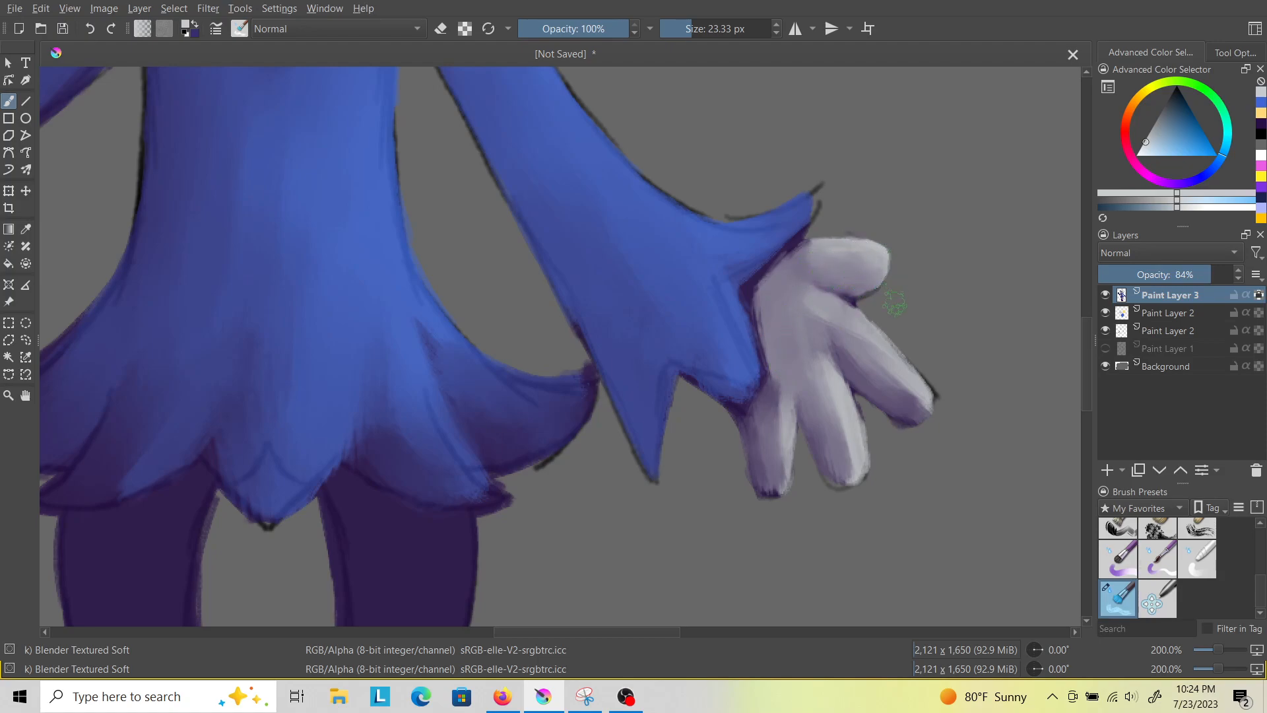
scroll(808, 253, "down", 5)
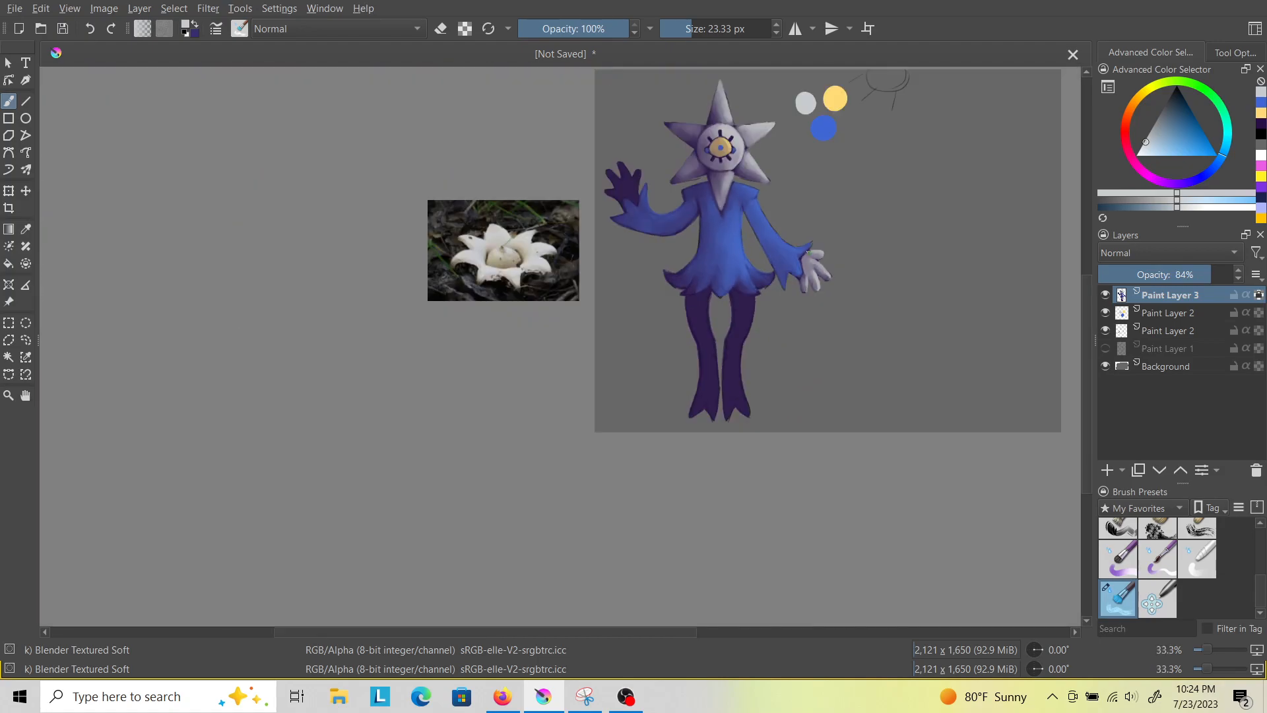
scroll(800, 249, "up", 5)
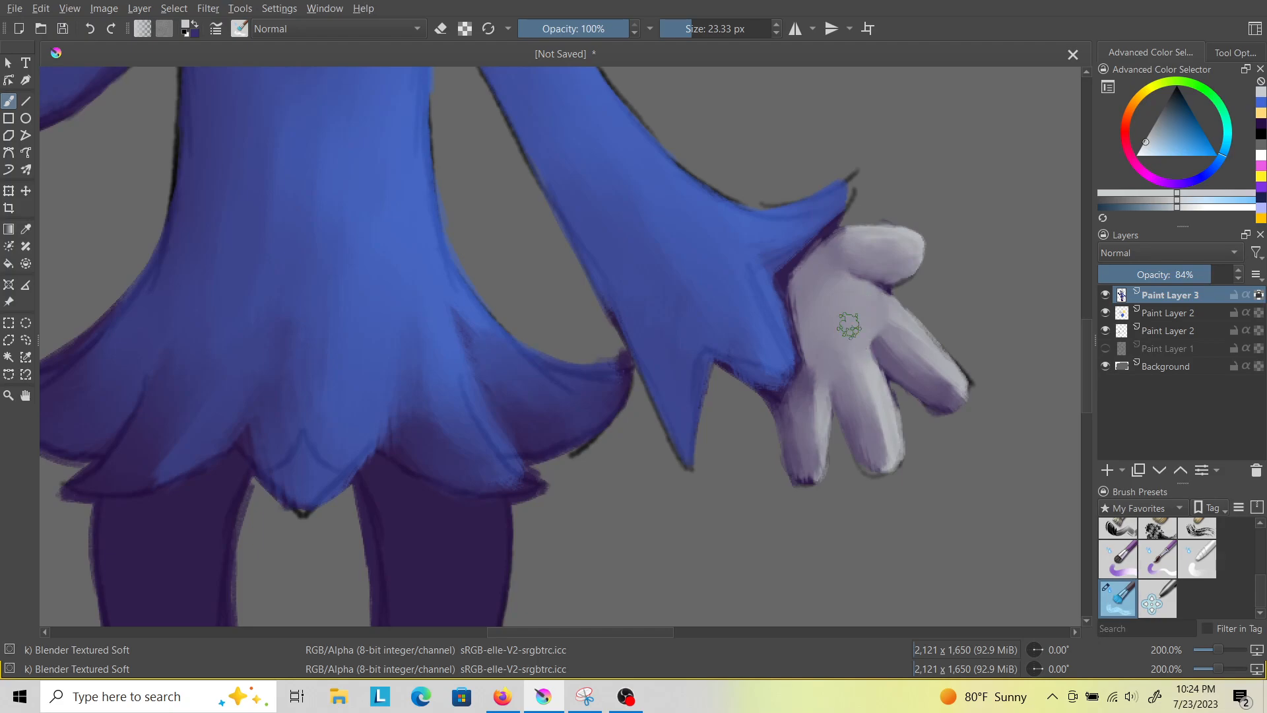
scroll(820, 446, "down", 5)
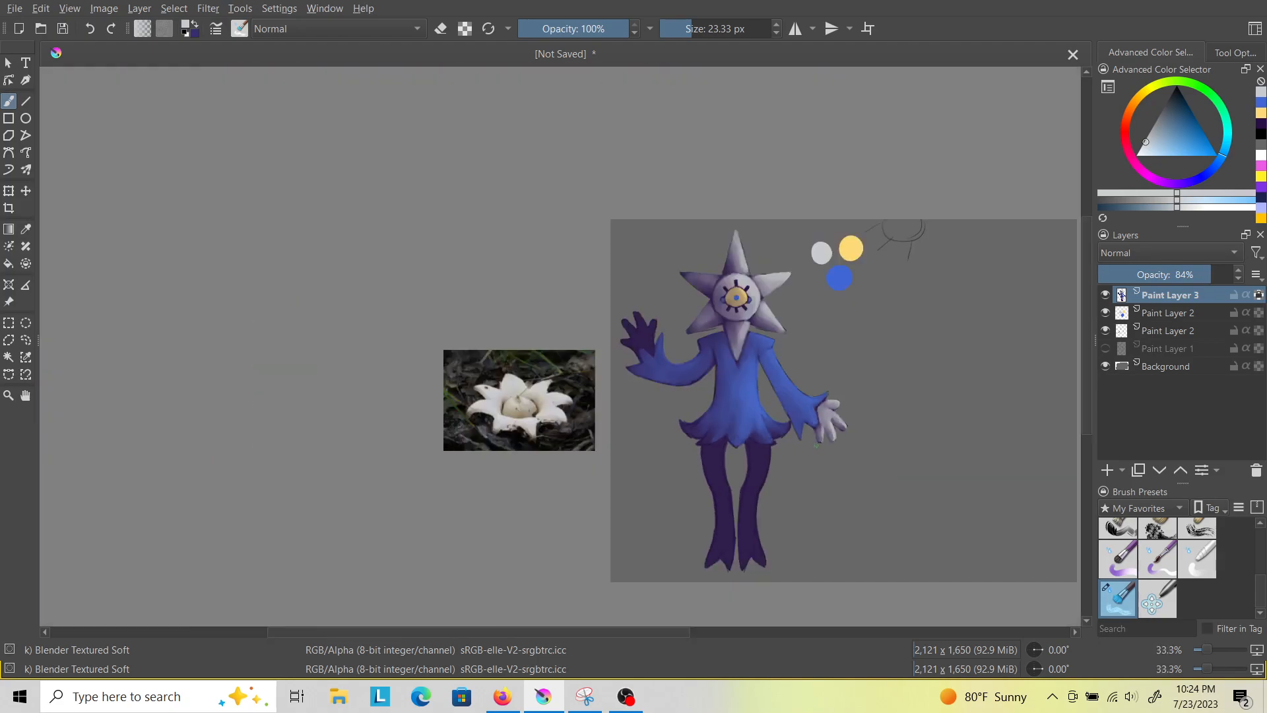
Paint light grey Dry Bristles strokes along the fingers and across the palm of the raised hand.
scroll(622, 365, "up", 5)
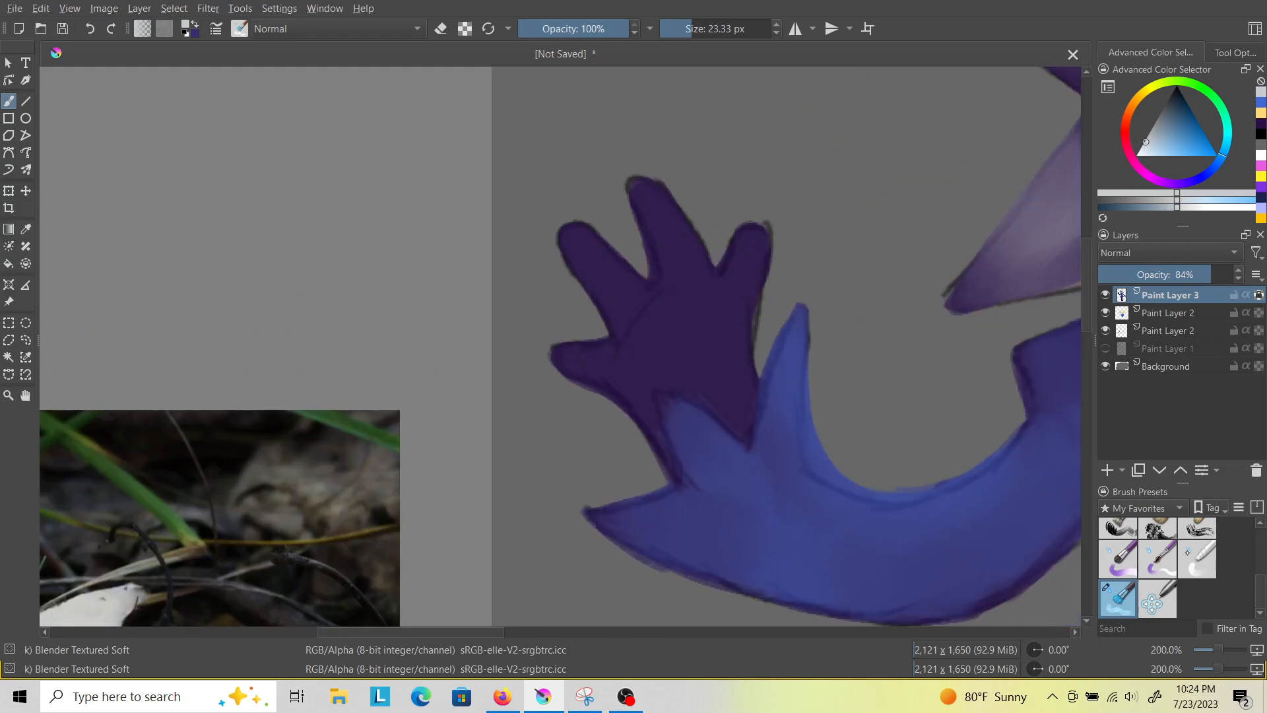
left_click(1156, 532)
mouse_move(760, 227)
left_mouse_down()
mouse_move(747, 382)
mouse_move(758, 227)
left_mouse_up()
left_click_drag(642, 179, 709, 290)
mouse_move(569, 229)
left_mouse_down()
mouse_move(604, 248)
mouse_move(653, 307)
mouse_move(643, 284)
mouse_move(660, 316)
left_mouse_up()
mouse_move(618, 363)
left_mouse_down()
mouse_move(554, 337)
mouse_move(620, 353)
left_mouse_up()
mouse_move(690, 309)
left_mouse_down()
mouse_move(651, 348)
mouse_move(687, 343)
mouse_move(713, 367)
left_mouse_up()
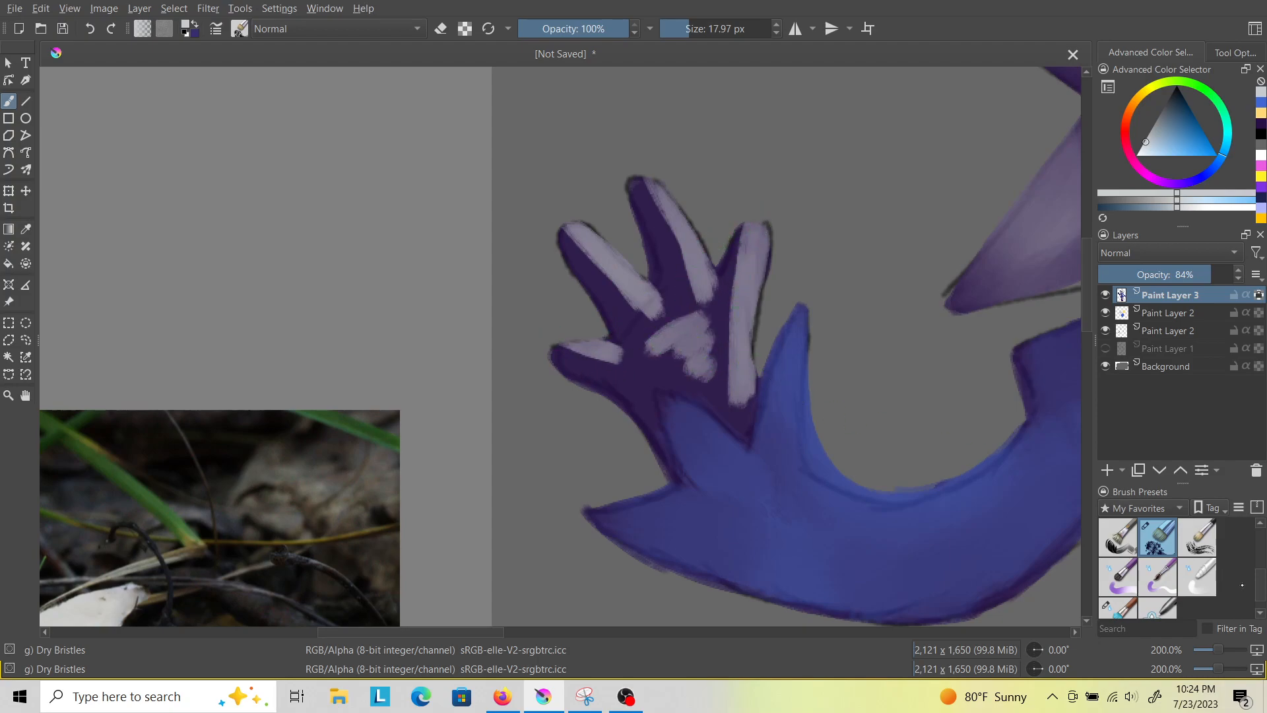
Blend the raised hand's grey strokes into the purple base using Blender Textured Soft at 23.33 px.
left_click(1119, 608)
mouse_move(721, 285)
left_mouse_down()
mouse_move(720, 331)
mouse_move(733, 305)
mouse_move(725, 338)
mouse_move(694, 346)
mouse_move(709, 381)
mouse_move(705, 348)
mouse_move(737, 372)
mouse_move(724, 404)
left_mouse_up()
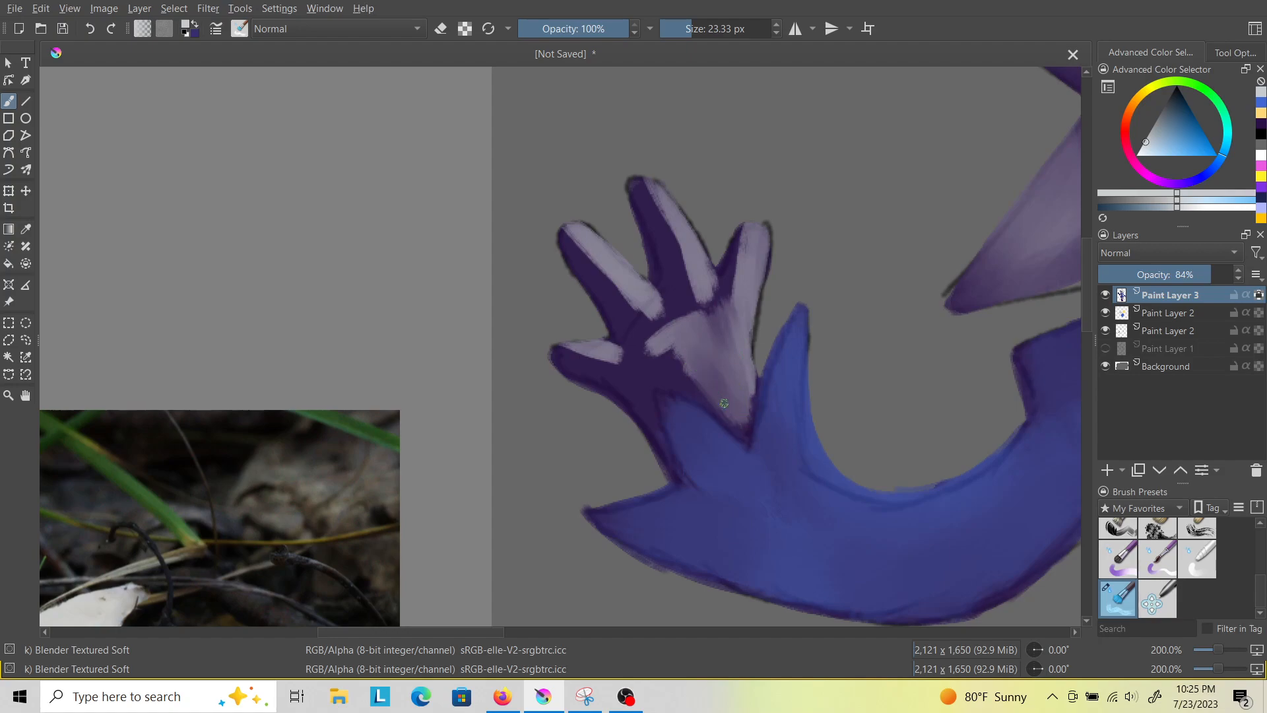
mouse_move(747, 279)
left_mouse_down()
mouse_move(726, 323)
mouse_move(748, 218)
mouse_move(721, 296)
mouse_move(697, 295)
mouse_move(652, 170)
mouse_move(695, 274)
mouse_move(647, 199)
mouse_move(667, 276)
mouse_move(667, 219)
mouse_move(700, 292)
mouse_move(689, 336)
mouse_move(717, 306)
mouse_move(653, 336)
mouse_move(673, 311)
mouse_move(609, 265)
mouse_move(639, 315)
mouse_move(614, 286)
mouse_move(620, 307)
mouse_move(569, 243)
mouse_move(598, 271)
mouse_move(610, 311)
mouse_move(637, 334)
mouse_move(636, 314)
mouse_move(649, 345)
mouse_move(698, 368)
mouse_move(670, 348)
mouse_move(576, 342)
mouse_move(629, 364)
mouse_move(606, 349)
mouse_move(653, 338)
mouse_move(642, 395)
mouse_move(683, 335)
mouse_move(691, 364)
mouse_move(651, 353)
mouse_move(694, 391)
mouse_move(686, 419)
mouse_move(661, 406)
mouse_move(676, 433)
mouse_move(674, 415)
mouse_move(573, 334)
mouse_move(601, 375)
mouse_move(560, 354)
mouse_move(612, 383)
left_mouse_up()
scroll(610, 248, "down", 6)
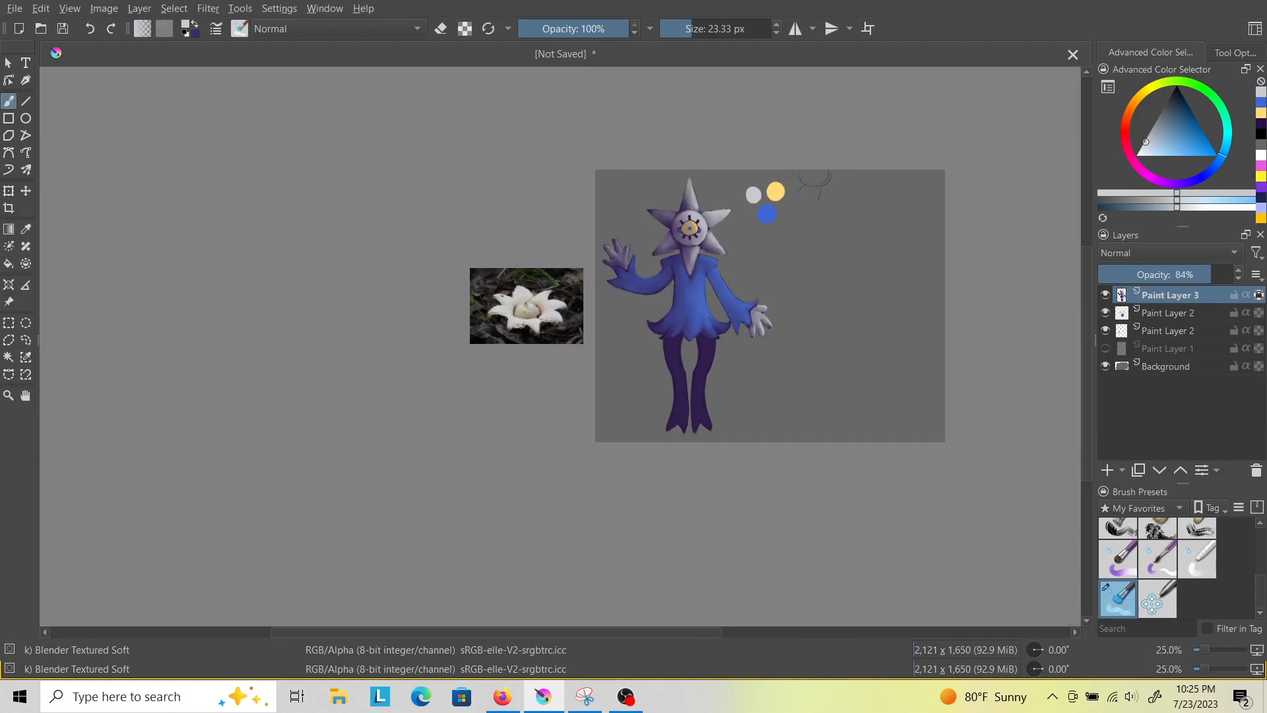
scroll(613, 253, "up", 7)
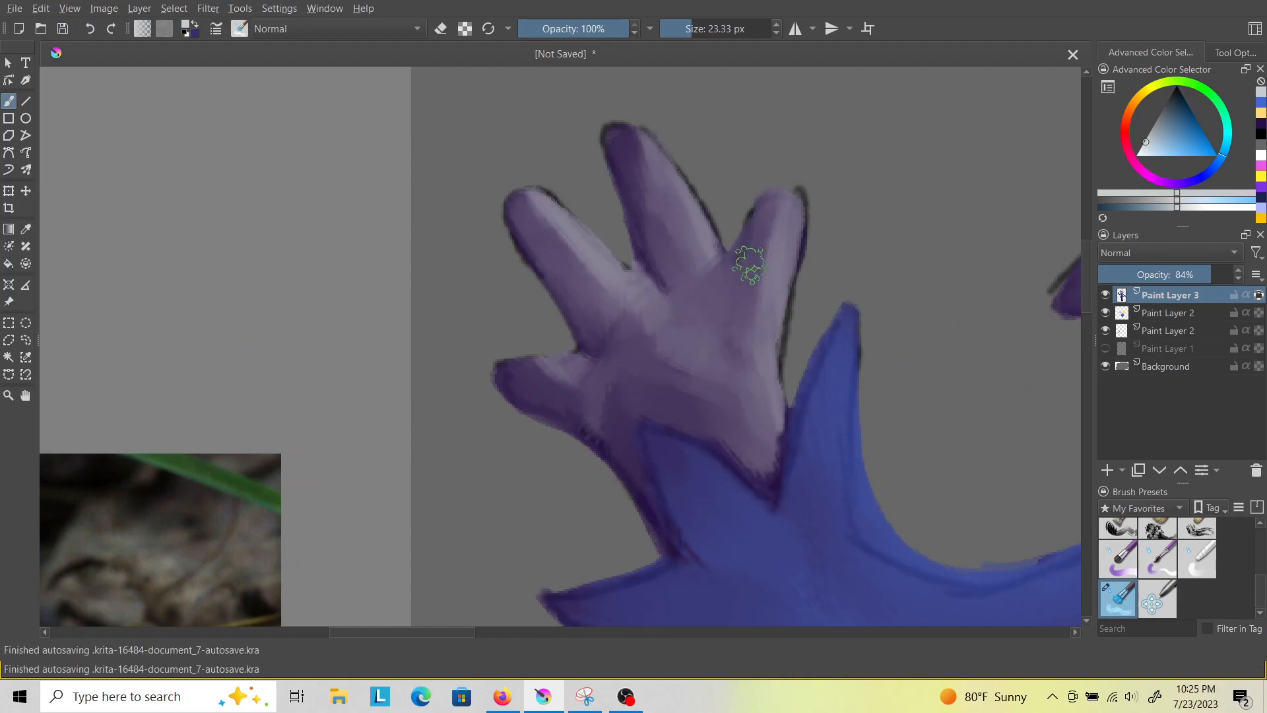
mouse_move(763, 224)
left_mouse_down()
mouse_move(762, 309)
mouse_move(757, 255)
mouse_move(730, 289)
mouse_move(727, 348)
mouse_move(743, 373)
mouse_move(762, 302)
mouse_move(745, 361)
mouse_move(699, 246)
mouse_move(711, 257)
mouse_move(677, 305)
mouse_move(732, 266)
mouse_move(733, 315)
mouse_move(823, 358)
left_mouse_up()
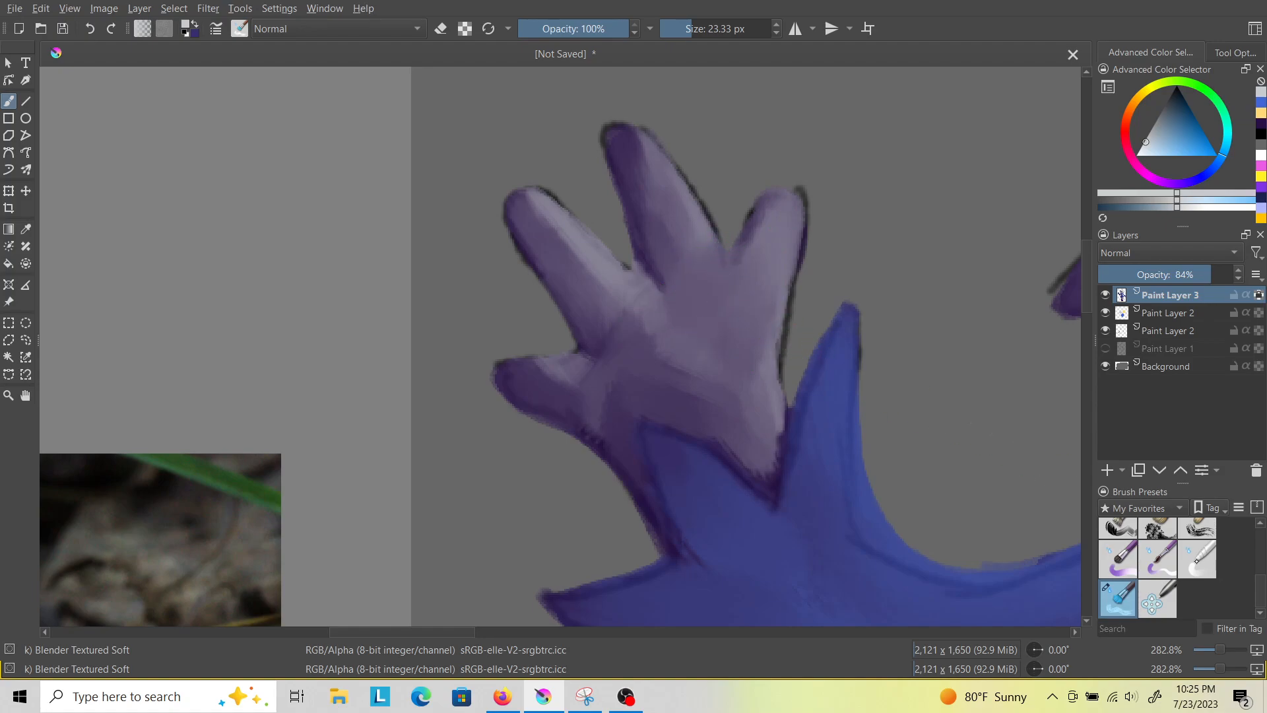
Paint a dark purple crease from between the fingers into the raised hand's palm using Dry Bristles at 7.94 px.
left_click(1120, 524)
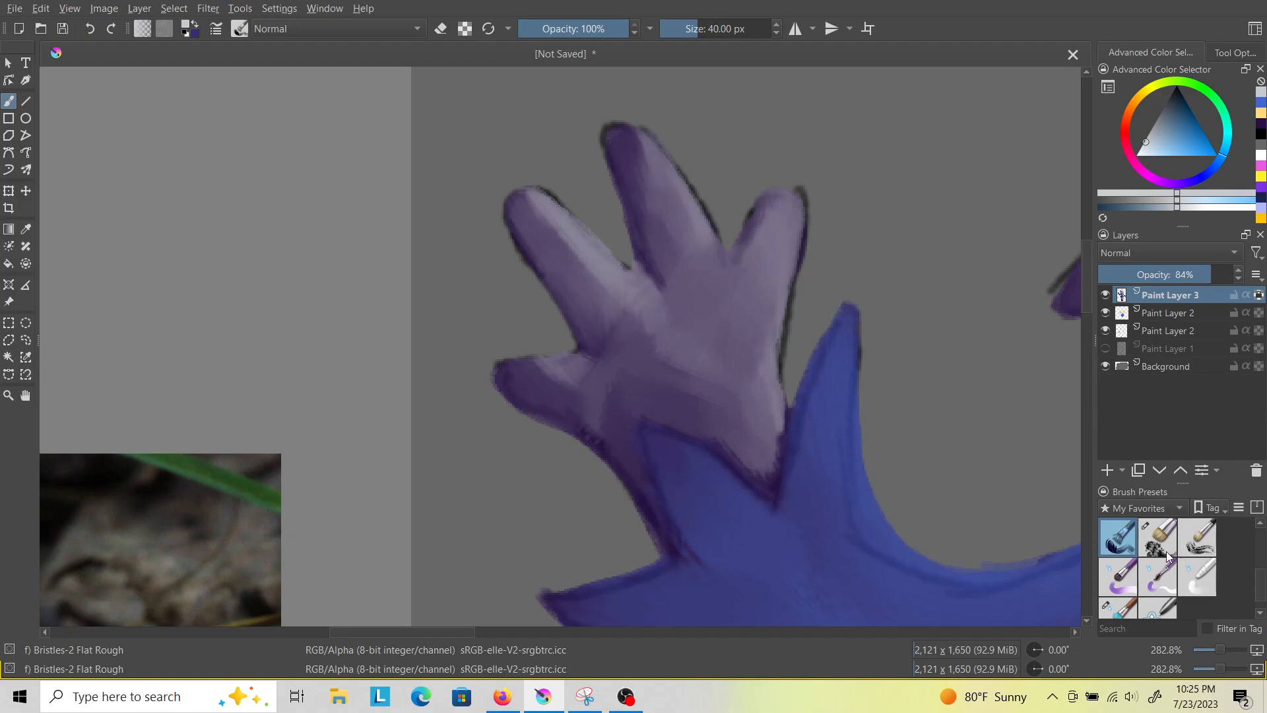
left_click(1166, 554)
left_click(1260, 131)
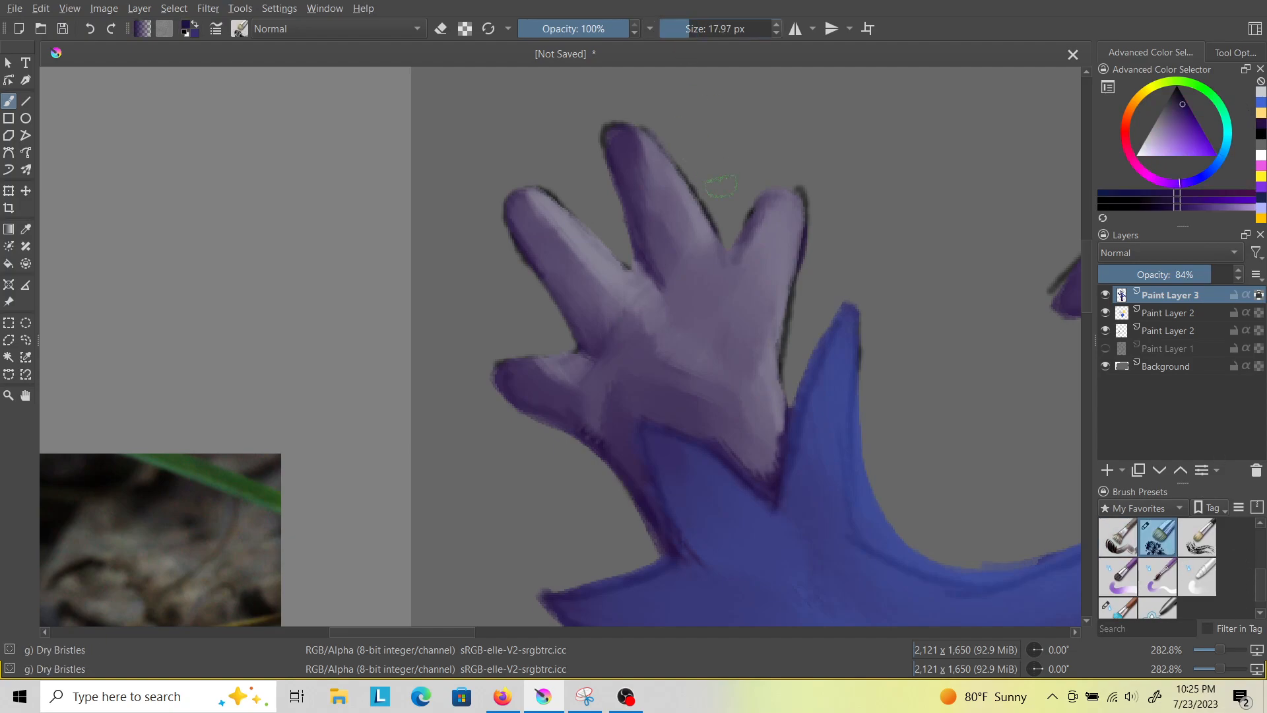
left_click_drag(675, 54, 675, 67)
left_click_drag(730, 253, 684, 343)
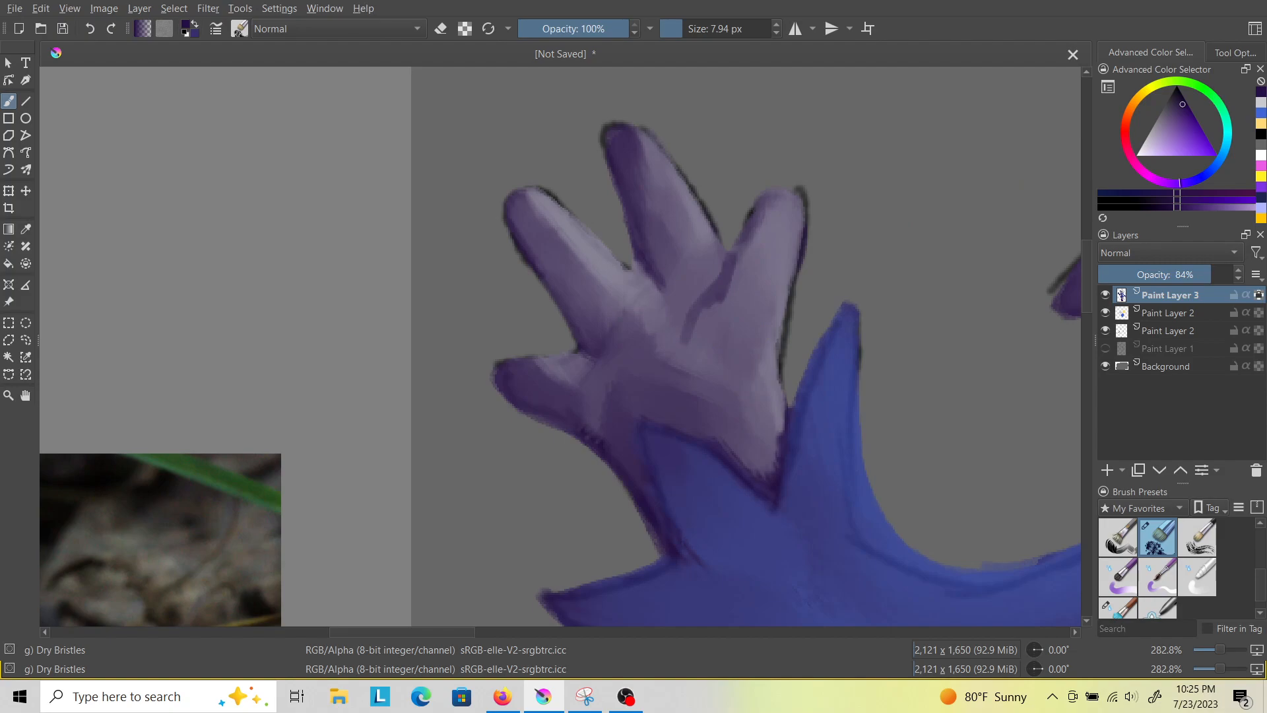
Paint light grey Dry Bristles strokes at 21.91 px down both legs, with a second, brighter layer on the upper legs.
scroll(759, 378, "down", 7)
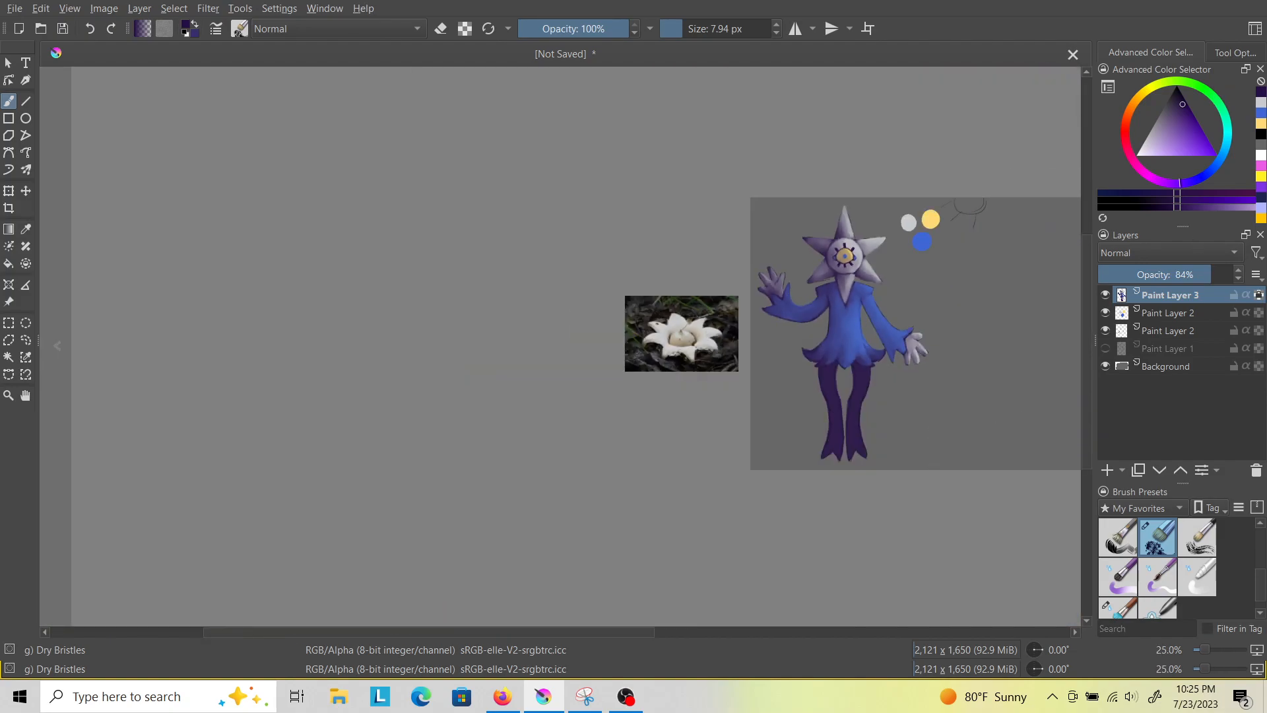
scroll(921, 461, "up", 1)
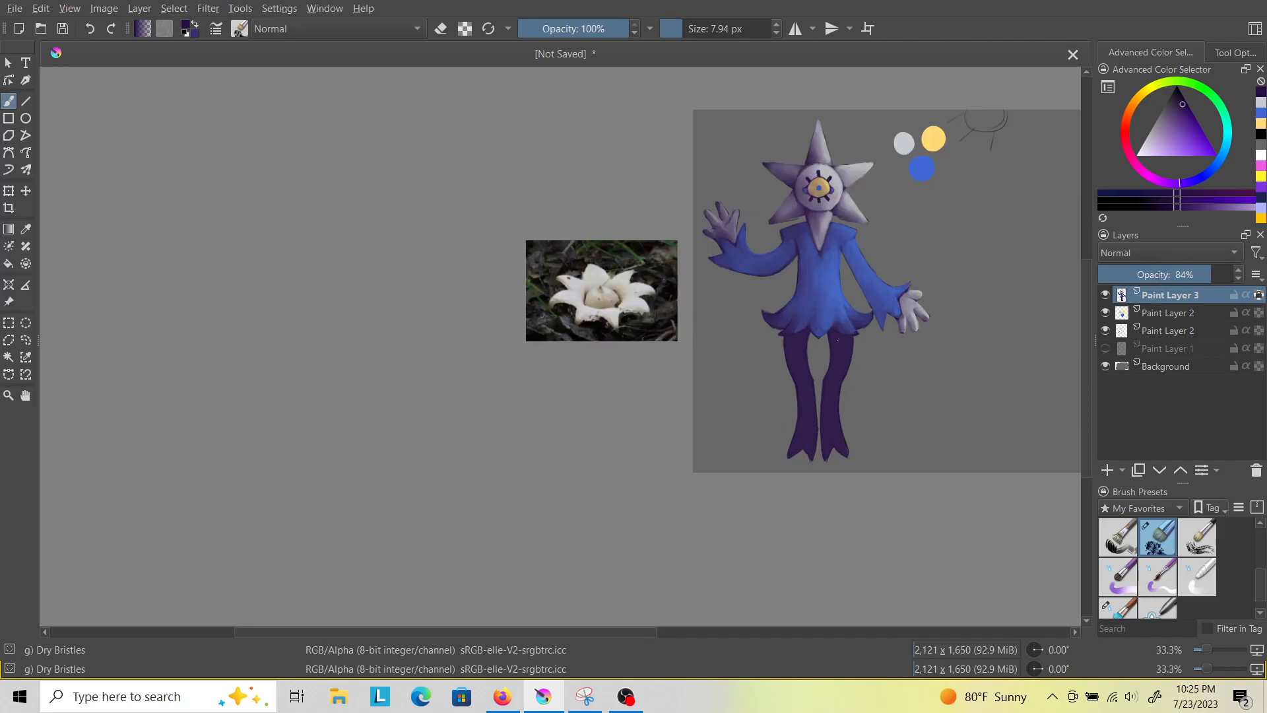
scroll(839, 340, "down", 1)
scroll(931, 287, "up", 2)
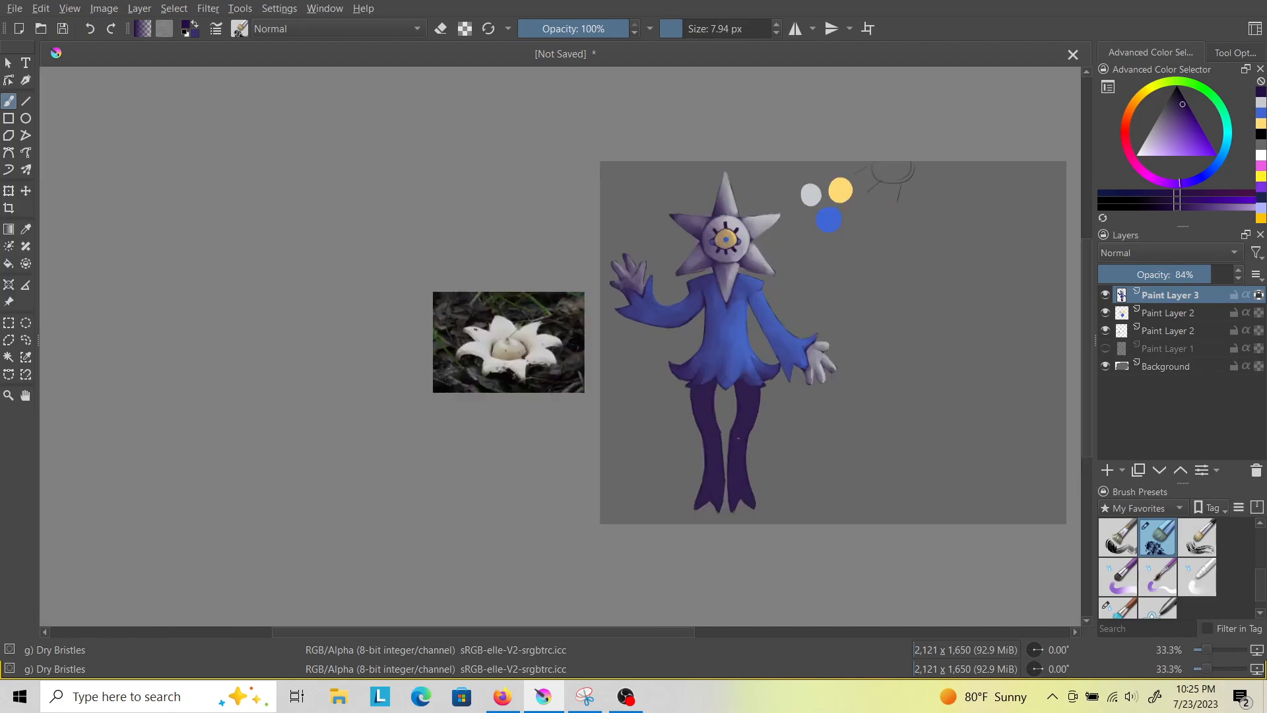
scroll(730, 462, "up", 3)
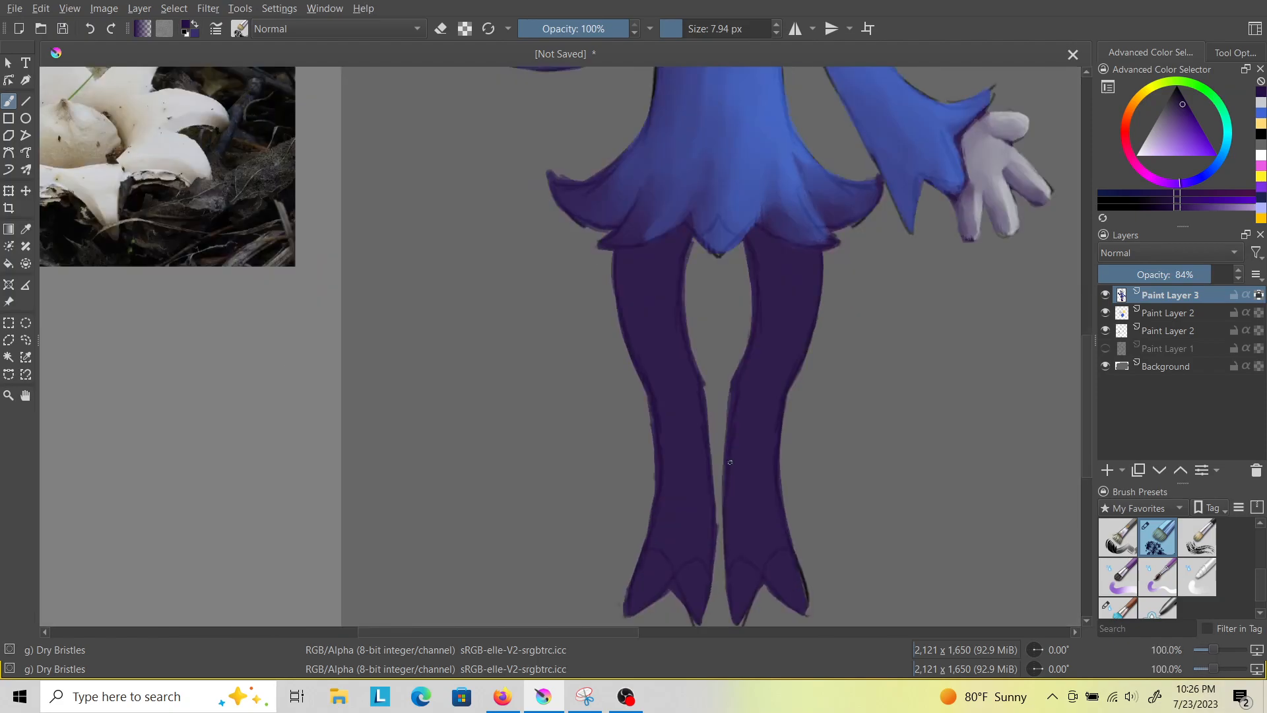
left_click(1257, 102)
left_click_drag(690, 24, 695, 67)
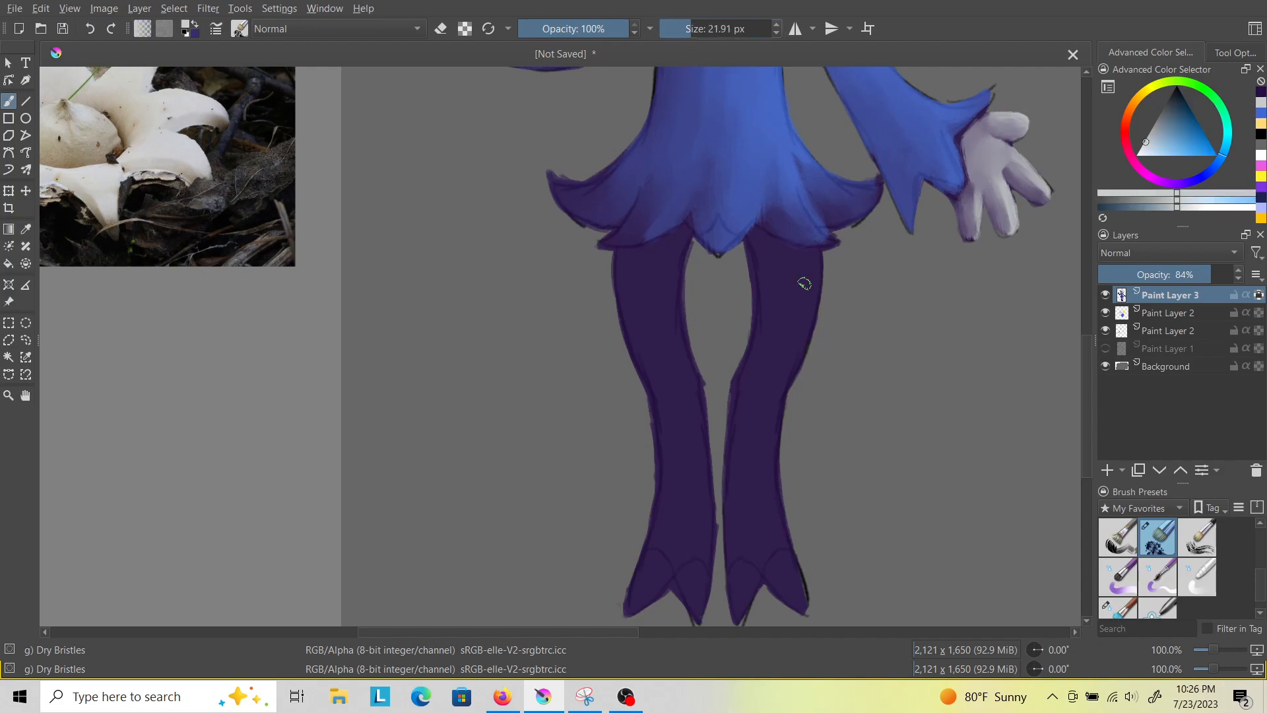
mouse_move(822, 270)
left_mouse_down()
mouse_move(774, 276)
mouse_move(779, 353)
mouse_move(781, 310)
mouse_move(754, 436)
mouse_move(767, 542)
mouse_move(770, 491)
mouse_move(788, 540)
mouse_move(767, 496)
mouse_move(774, 391)
mouse_move(785, 532)
mouse_move(778, 385)
mouse_move(793, 336)
mouse_move(783, 412)
mouse_move(818, 291)
mouse_move(819, 309)
mouse_move(793, 358)
mouse_move(780, 282)
left_mouse_up()
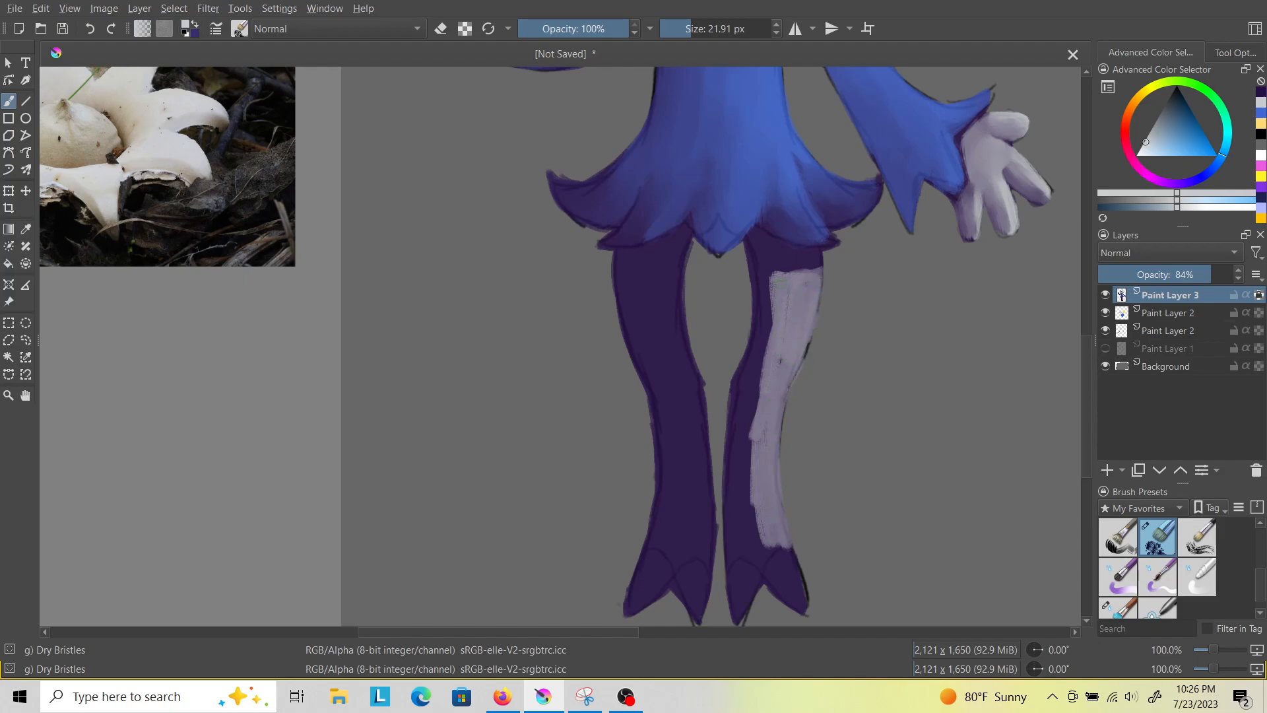
mouse_move(684, 261)
left_mouse_down()
mouse_move(644, 297)
mouse_move(677, 390)
mouse_move(707, 554)
mouse_move(710, 462)
mouse_move(712, 568)
mouse_move(700, 369)
mouse_move(680, 337)
mouse_move(676, 274)
mouse_move(666, 356)
mouse_move(683, 331)
left_mouse_up()
mouse_move(797, 287)
left_mouse_down()
mouse_move(804, 322)
mouse_move(816, 282)
mouse_move(800, 339)
left_mouse_up()
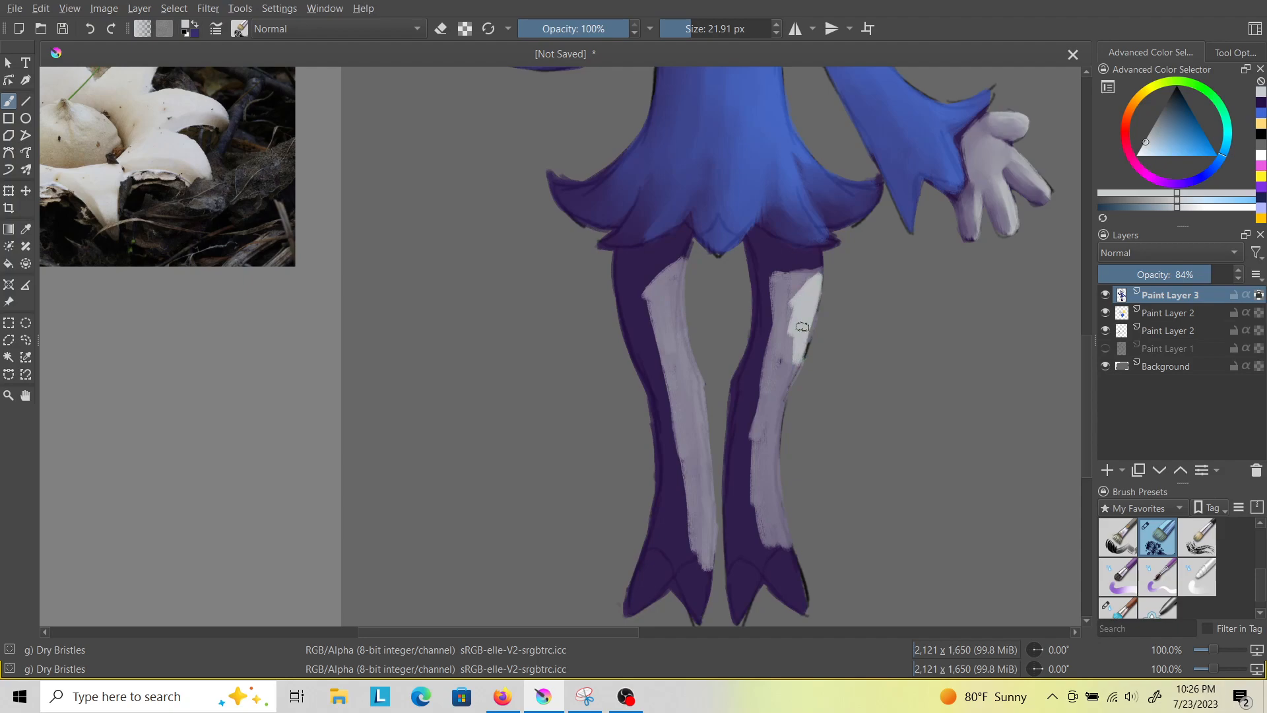
mouse_move(679, 301)
left_mouse_down()
mouse_move(673, 285)
mouse_move(678, 340)
mouse_move(678, 322)
left_mouse_up()
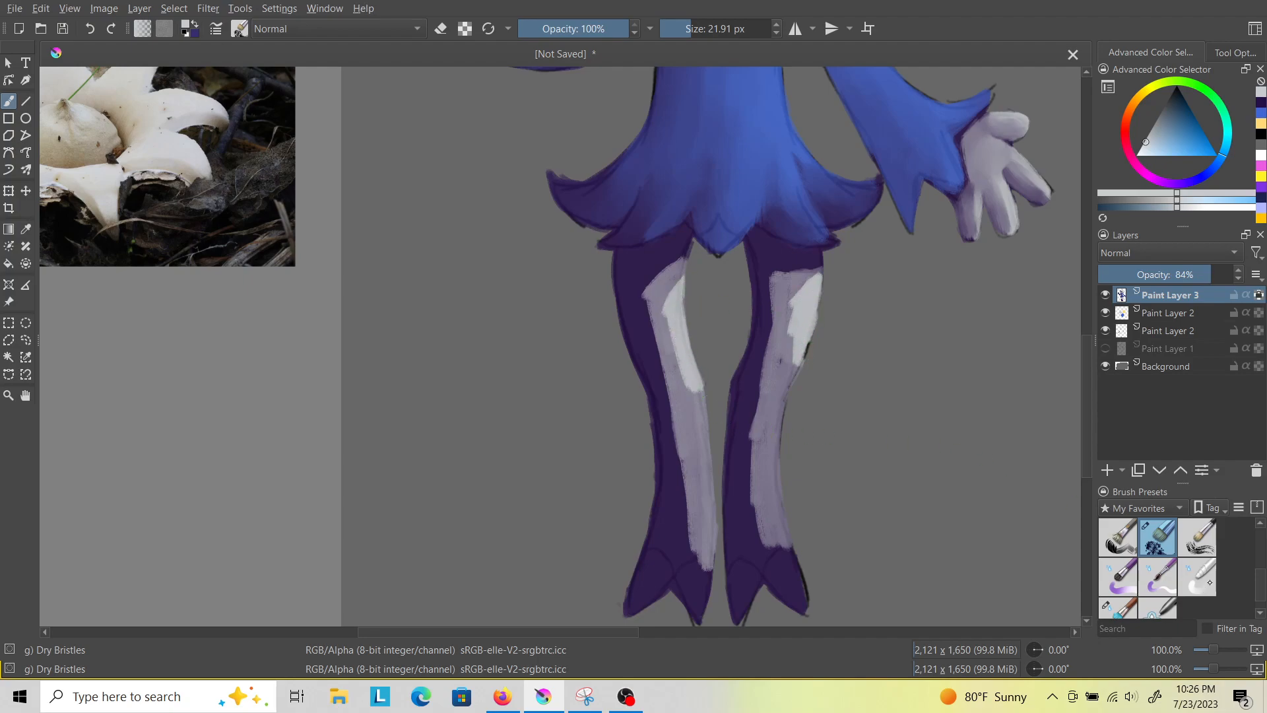
Blend the grey strokes into the purple base on the lowered hand's side leg using Blender Textured Soft at 43.32 px.
left_click(1118, 608)
left_click(699, 32)
mouse_move(769, 270)
left_mouse_down()
mouse_move(801, 279)
mouse_move(788, 259)
mouse_move(813, 270)
mouse_move(799, 321)
mouse_move(789, 286)
mouse_move(804, 311)
mouse_move(782, 345)
mouse_move(776, 282)
mouse_move(763, 363)
mouse_move(757, 249)
mouse_move(800, 275)
mouse_move(773, 254)
mouse_move(822, 264)
mouse_move(759, 244)
left_mouse_up()
mouse_move(769, 340)
left_mouse_down()
mouse_move(748, 365)
mouse_move(754, 404)
mouse_move(762, 346)
mouse_move(754, 443)
mouse_move(738, 380)
mouse_move(752, 426)
left_mouse_up()
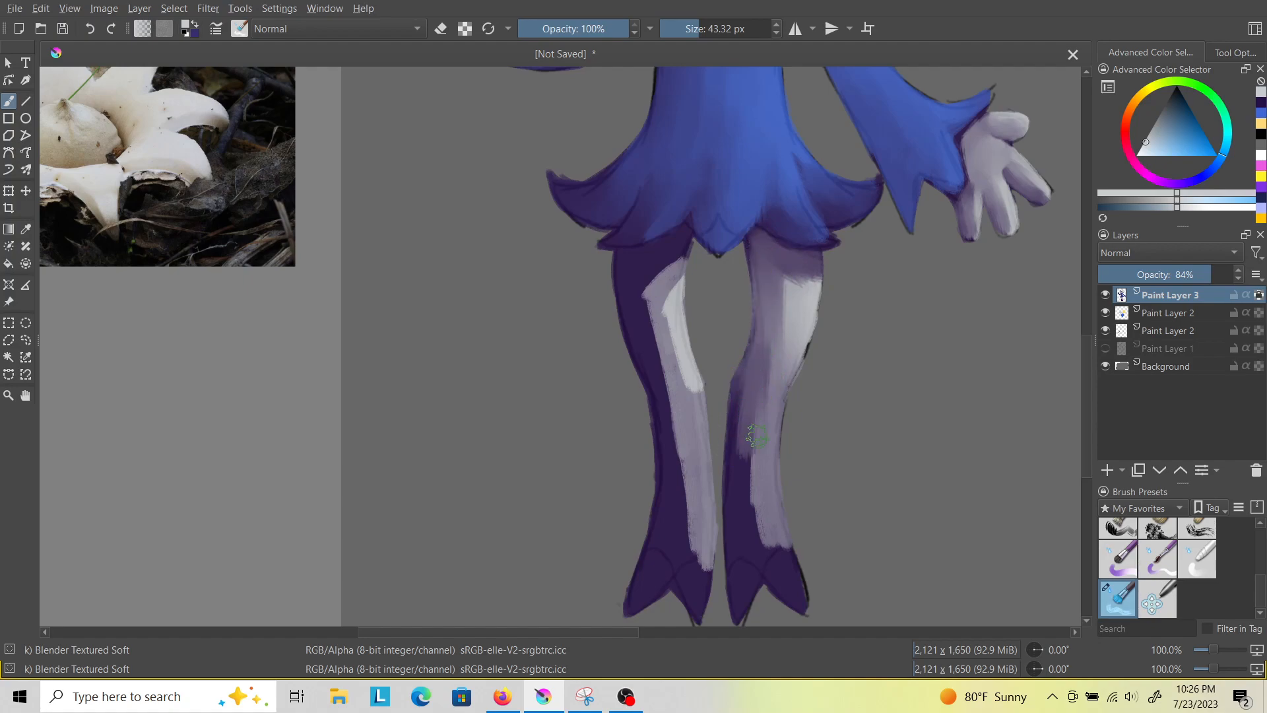
mouse_move(762, 517)
left_mouse_down()
mouse_move(738, 421)
mouse_move(748, 371)
mouse_move(733, 484)
mouse_move(765, 511)
mouse_move(768, 553)
mouse_move(762, 536)
mouse_move(732, 553)
left_mouse_up()
mouse_move(801, 353)
left_mouse_down()
mouse_move(808, 299)
mouse_move(796, 376)
mouse_move(790, 290)
mouse_move(764, 352)
mouse_move(787, 291)
mouse_move(776, 388)
mouse_move(795, 283)
left_mouse_up()
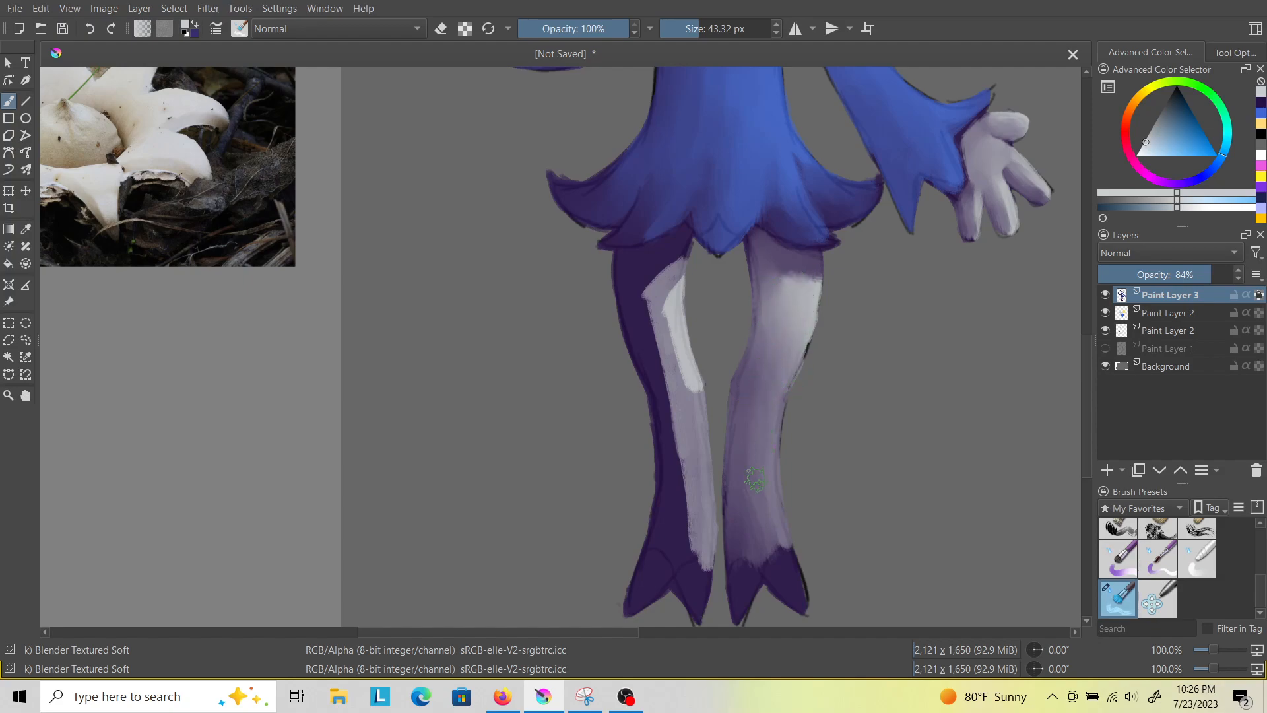
Blend the grey strokes and highlight on the raised hand's side leg with Blender Textured Soft at 43.32 px.
mouse_move(671, 328)
left_mouse_down()
mouse_move(676, 259)
mouse_move(636, 306)
mouse_move(633, 296)
mouse_move(630, 264)
mouse_move(671, 252)
left_mouse_up()
mouse_move(645, 299)
left_mouse_down()
mouse_move(673, 349)
mouse_move(639, 294)
mouse_move(655, 382)
mouse_move(618, 285)
mouse_move(695, 447)
mouse_move(671, 377)
mouse_move(694, 491)
mouse_move(652, 386)
mouse_move(682, 491)
mouse_move(662, 528)
mouse_move(693, 515)
mouse_move(686, 499)
mouse_move(696, 530)
mouse_move(705, 481)
mouse_move(696, 547)
mouse_move(682, 400)
mouse_move(676, 557)
mouse_move(661, 502)
left_mouse_up()
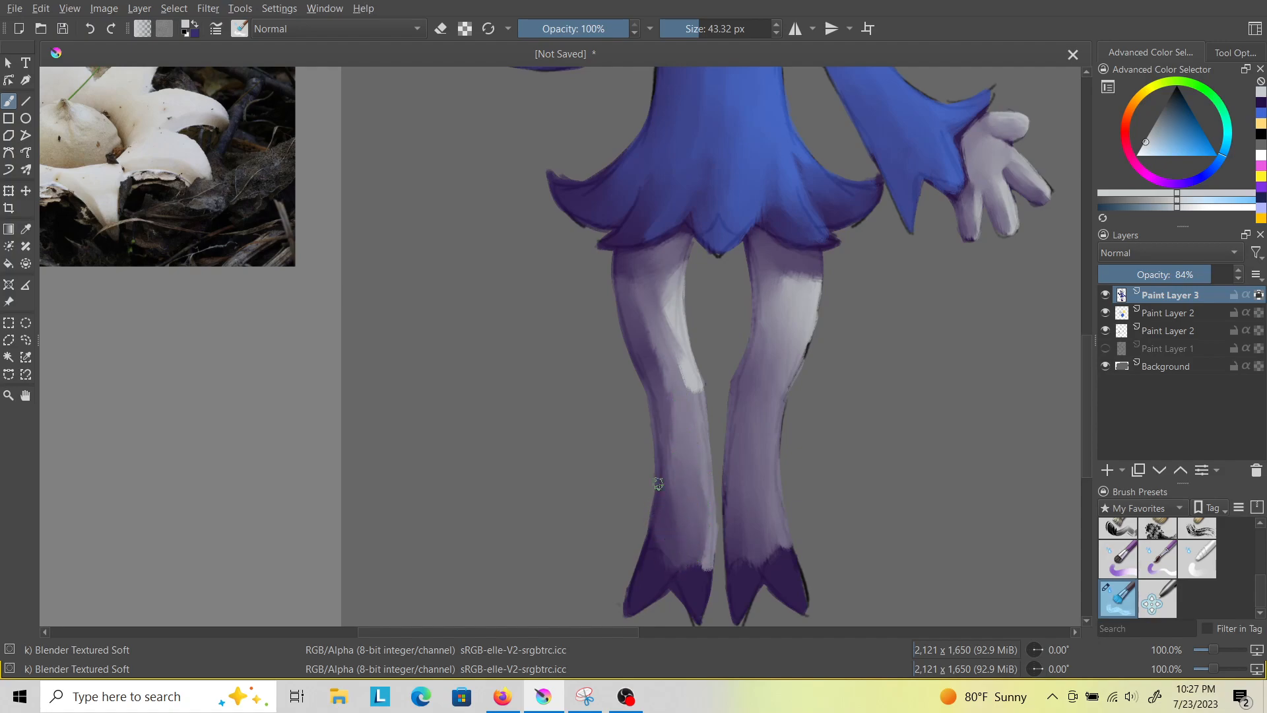
mouse_move(659, 321)
left_mouse_down()
mouse_move(665, 386)
mouse_move(637, 336)
mouse_move(672, 409)
mouse_move(660, 404)
mouse_move(669, 575)
mouse_move(635, 566)
mouse_move(691, 585)
mouse_move(705, 552)
left_mouse_up()
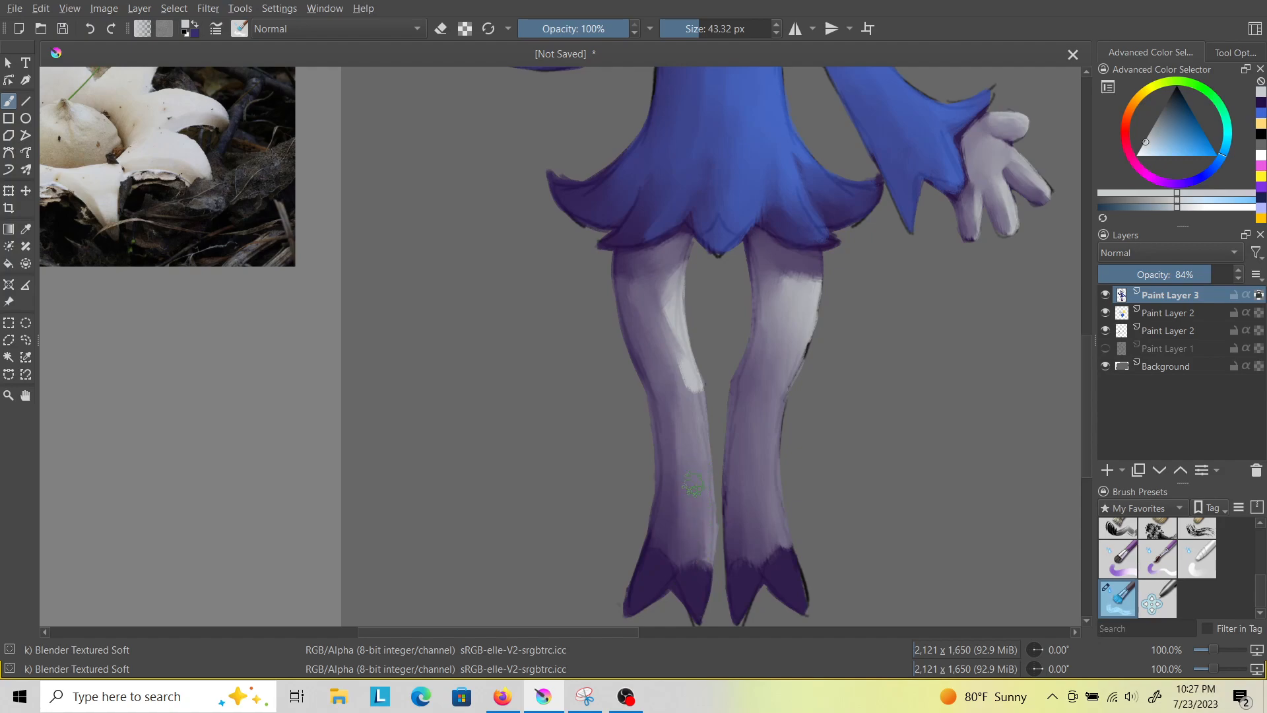
mouse_move(673, 287)
left_mouse_down()
mouse_move(683, 368)
mouse_move(658, 366)
mouse_move(698, 371)
left_mouse_up()
mouse_move(647, 325)
left_mouse_down()
mouse_move(674, 270)
mouse_move(660, 313)
left_mouse_up()
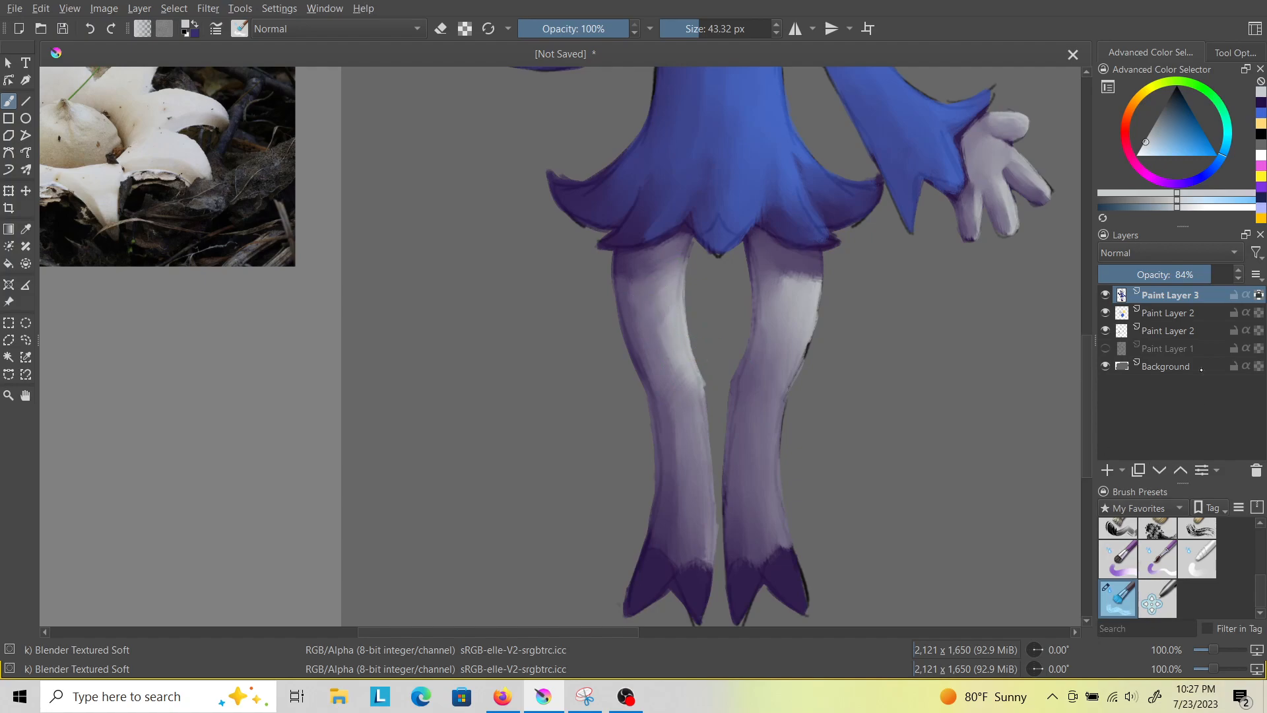
Paint the pointed toes of both feet blue using Dry Bristles at 21.91 px.
left_click(1257, 116)
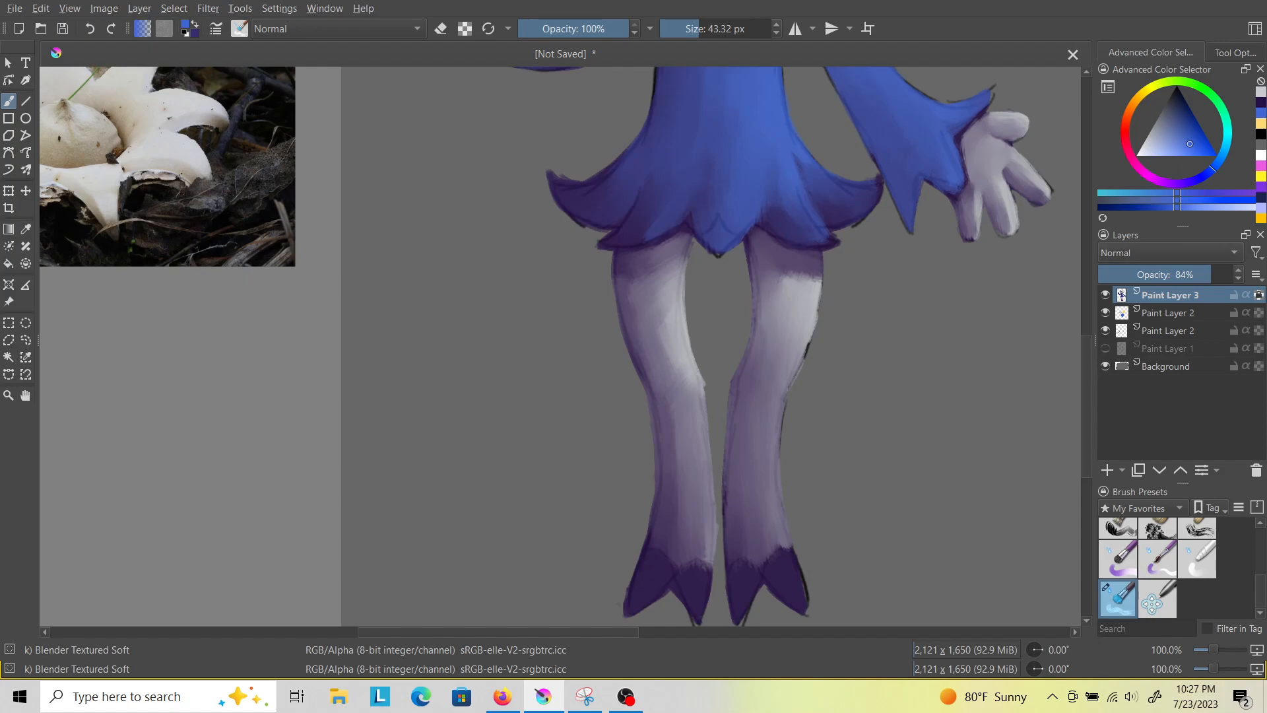
left_click(1160, 530)
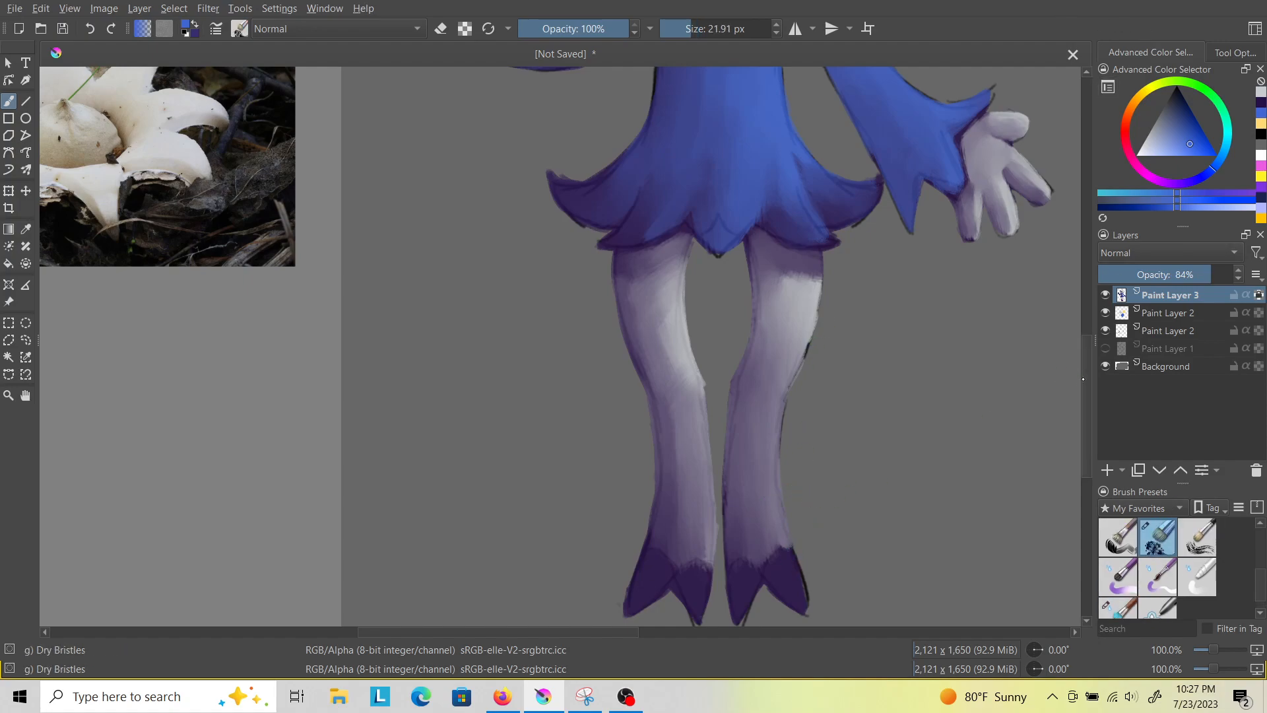
scroll(775, 468, "down", 3)
mouse_move(785, 429)
left_mouse_down()
mouse_move(803, 478)
mouse_move(775, 432)
mouse_move(793, 478)
mouse_move(792, 436)
mouse_move(767, 456)
mouse_move(748, 458)
mouse_move(749, 441)
mouse_move(736, 498)
mouse_move(752, 446)
mouse_move(734, 488)
mouse_move(747, 447)
mouse_move(744, 457)
mouse_move(700, 445)
mouse_move(694, 497)
mouse_move(680, 464)
mouse_move(705, 457)
mouse_move(653, 453)
mouse_move(664, 439)
mouse_move(628, 486)
mouse_move(657, 443)
left_mouse_up()
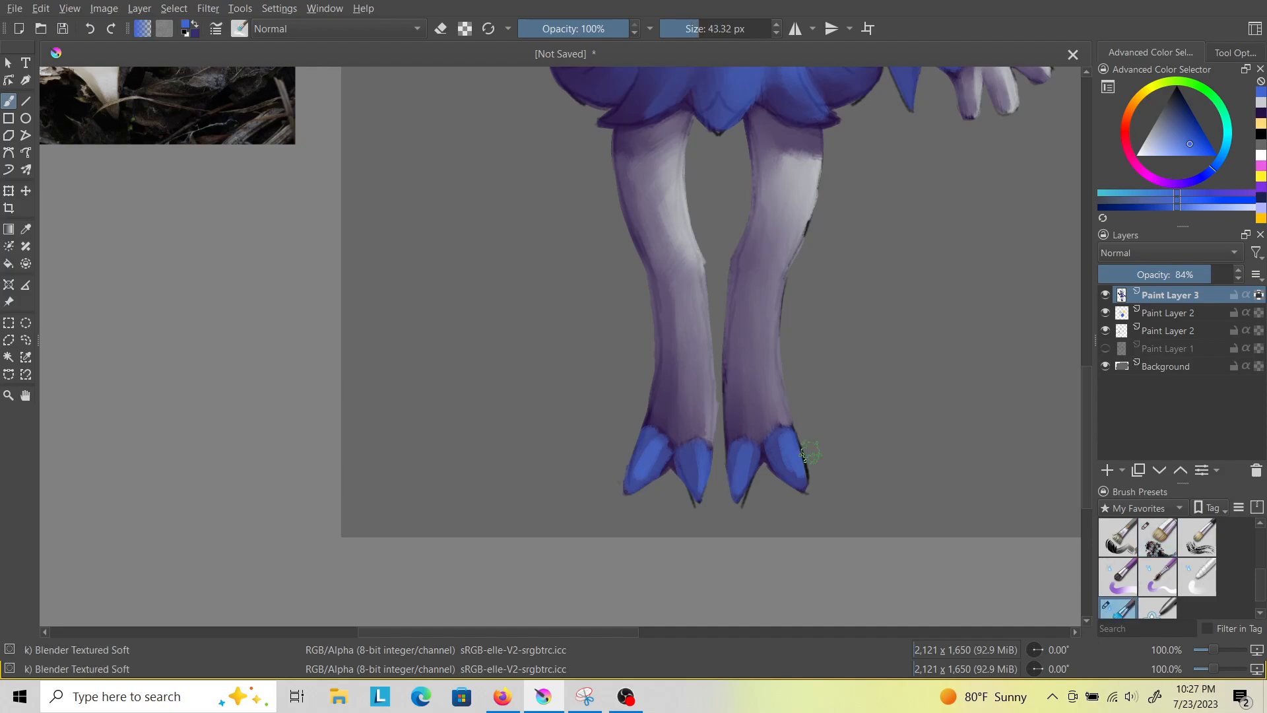
Blend the blue paint on the toes of both feet using Blender Textured Soft at 43.32 px.
key("slash")
mouse_move(747, 455)
left_mouse_down()
mouse_move(753, 477)
mouse_move(730, 453)
left_mouse_up()
left_click_drag(696, 495, 694, 506)
mouse_move(653, 456)
left_mouse_down()
mouse_move(629, 480)
mouse_move(663, 461)
left_mouse_up()
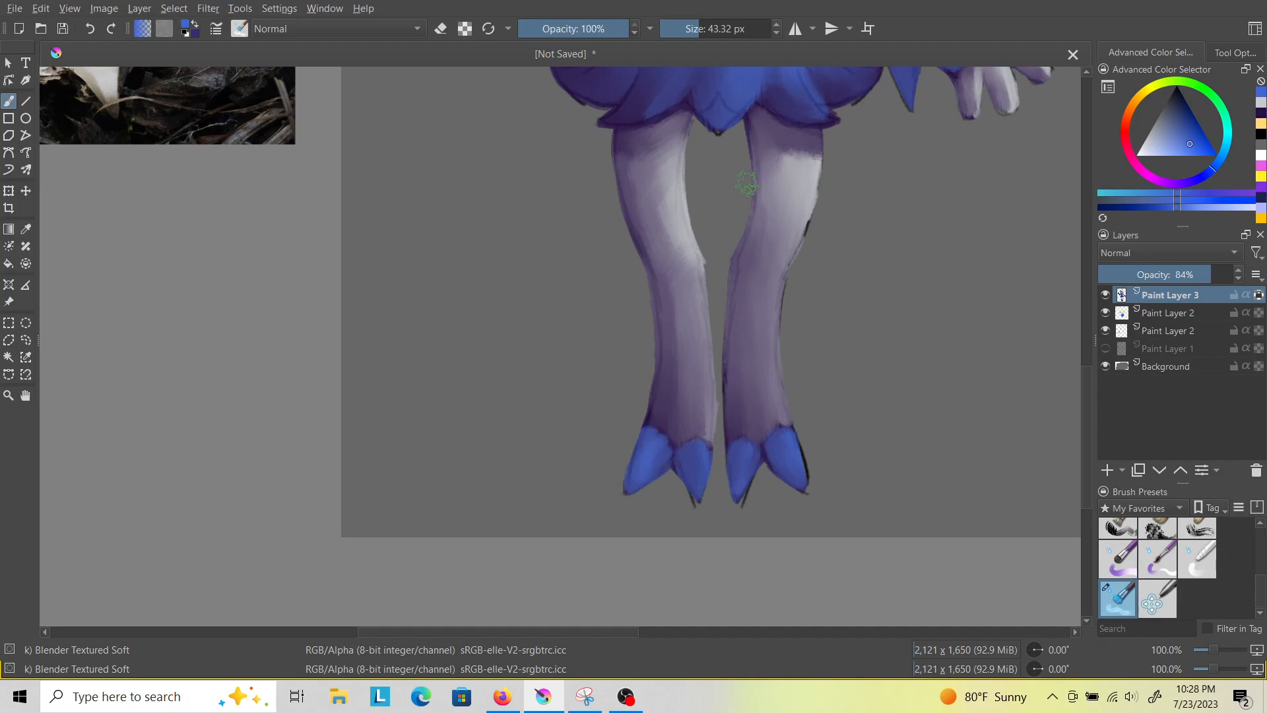
Hide the lower Paint Layer 2 containing the sketch and set Paint Layer 3's opacity to 100%.
scroll(757, 453, "down", 6)
scroll(768, 201, "up", 3)
scroll(767, 202, "up", 1)
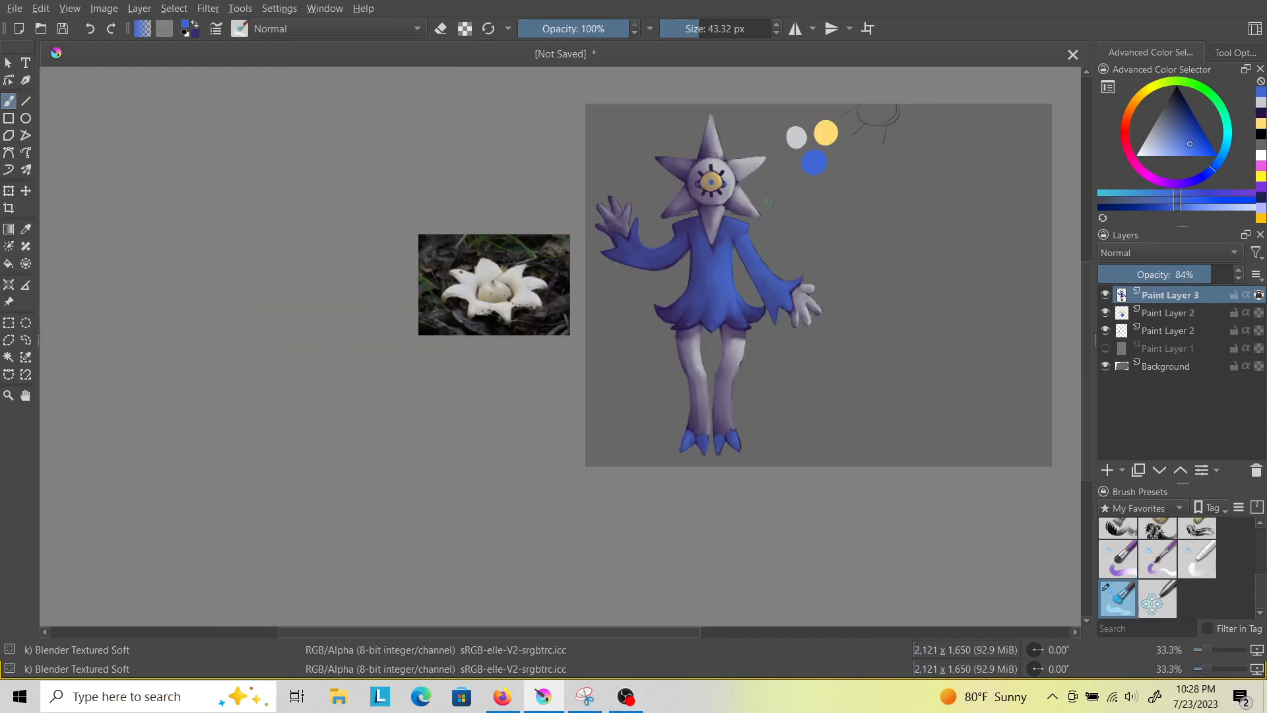
left_click(1107, 332)
left_click_drag(1214, 279, 1243, 280)
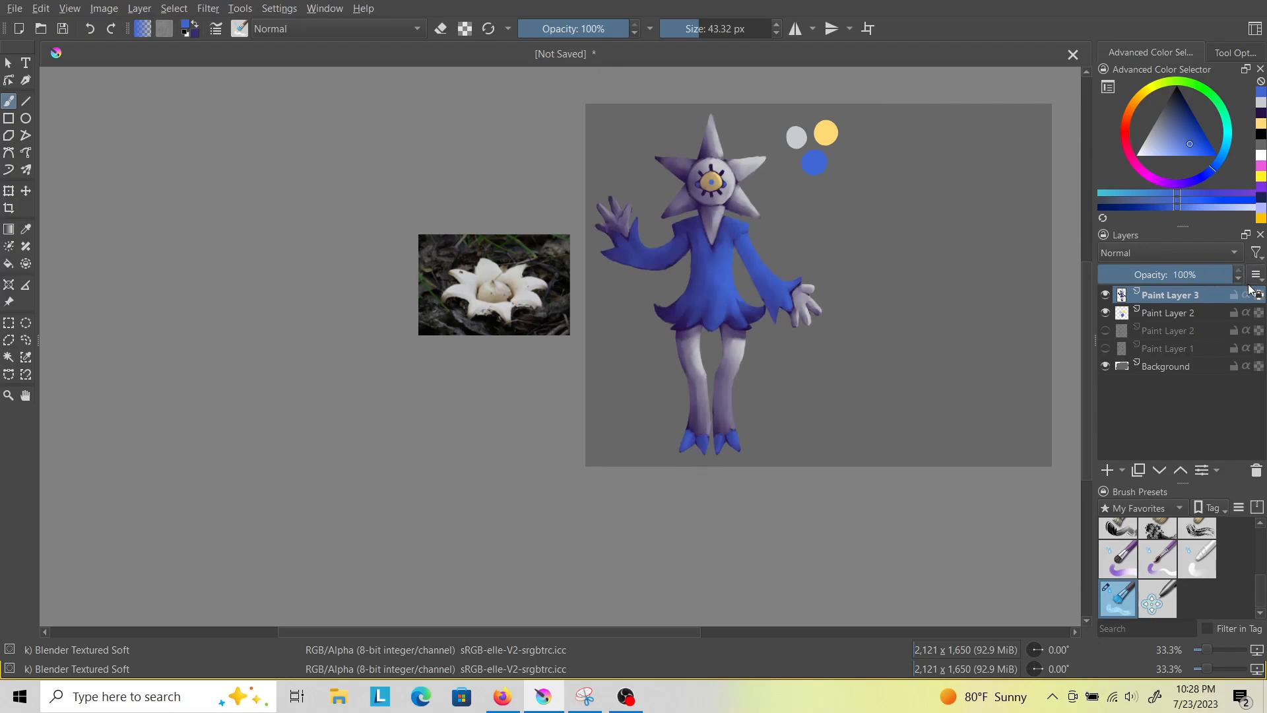
Paint dark purple shadows under the raised arm's sleeve and down the adjacent dress side using Dry Bristles at 41.16 px.
scroll(745, 164, "up", 1)
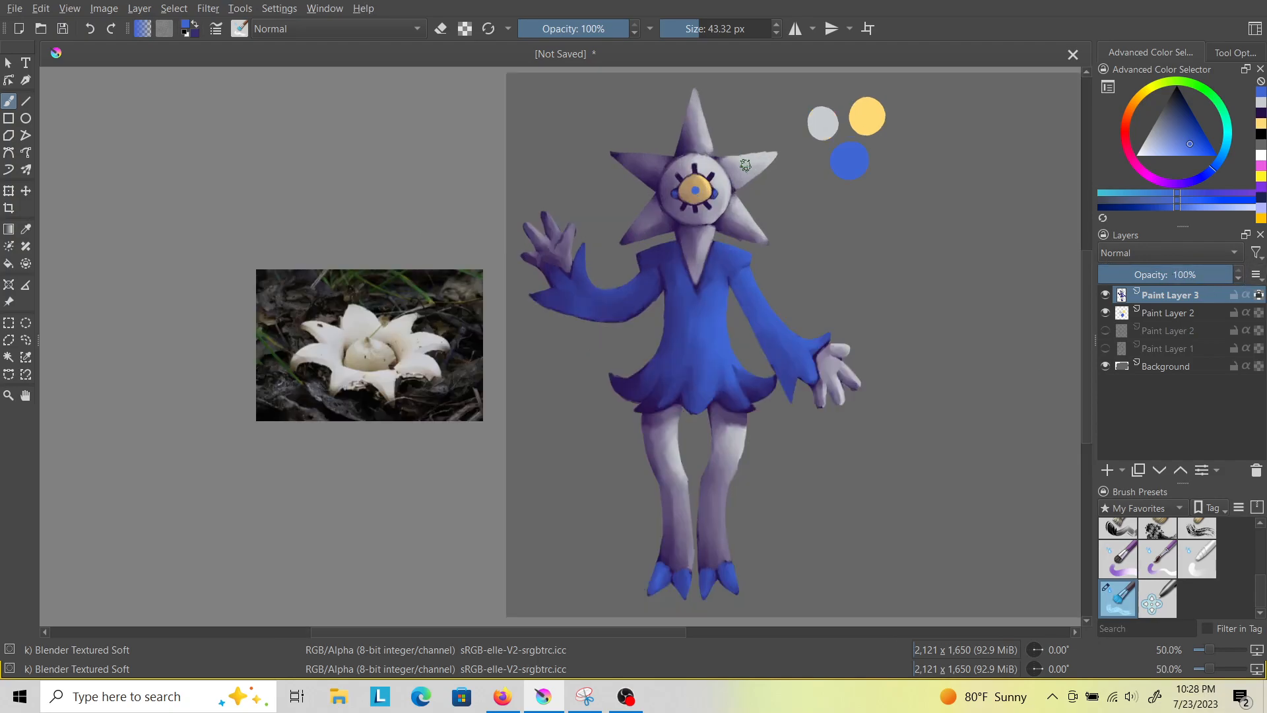
key("slash")
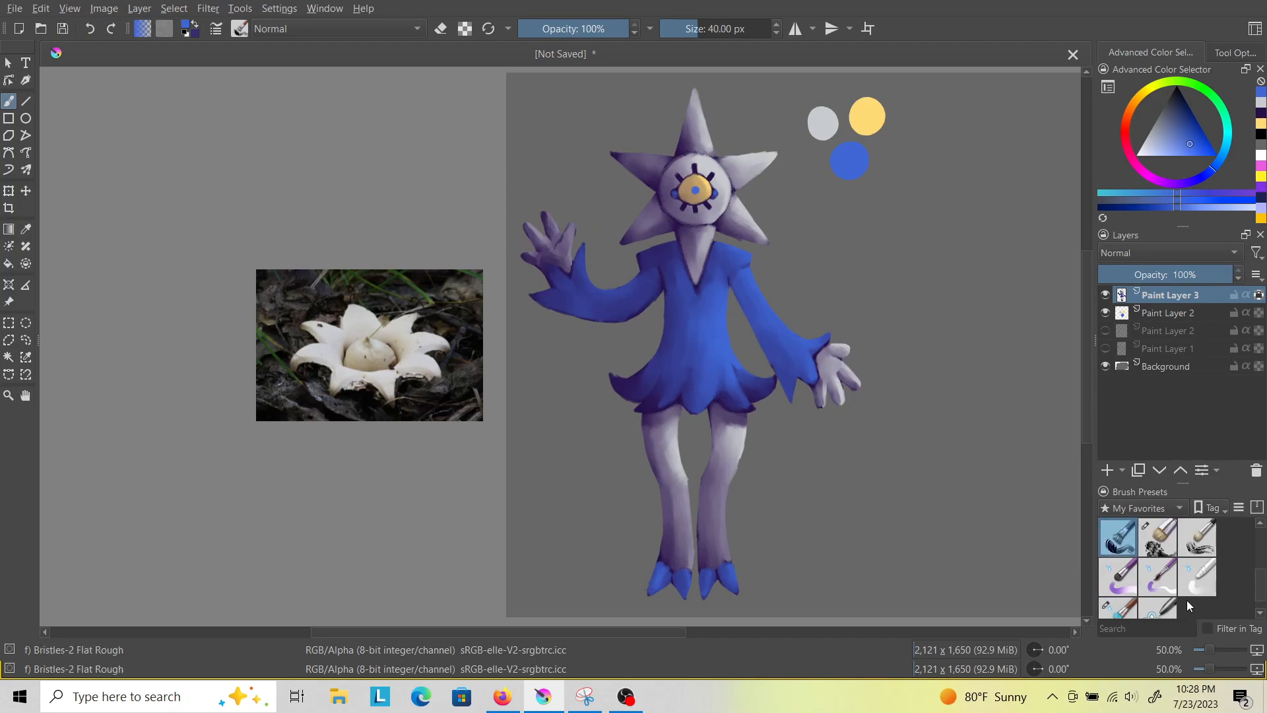
left_click(1159, 542)
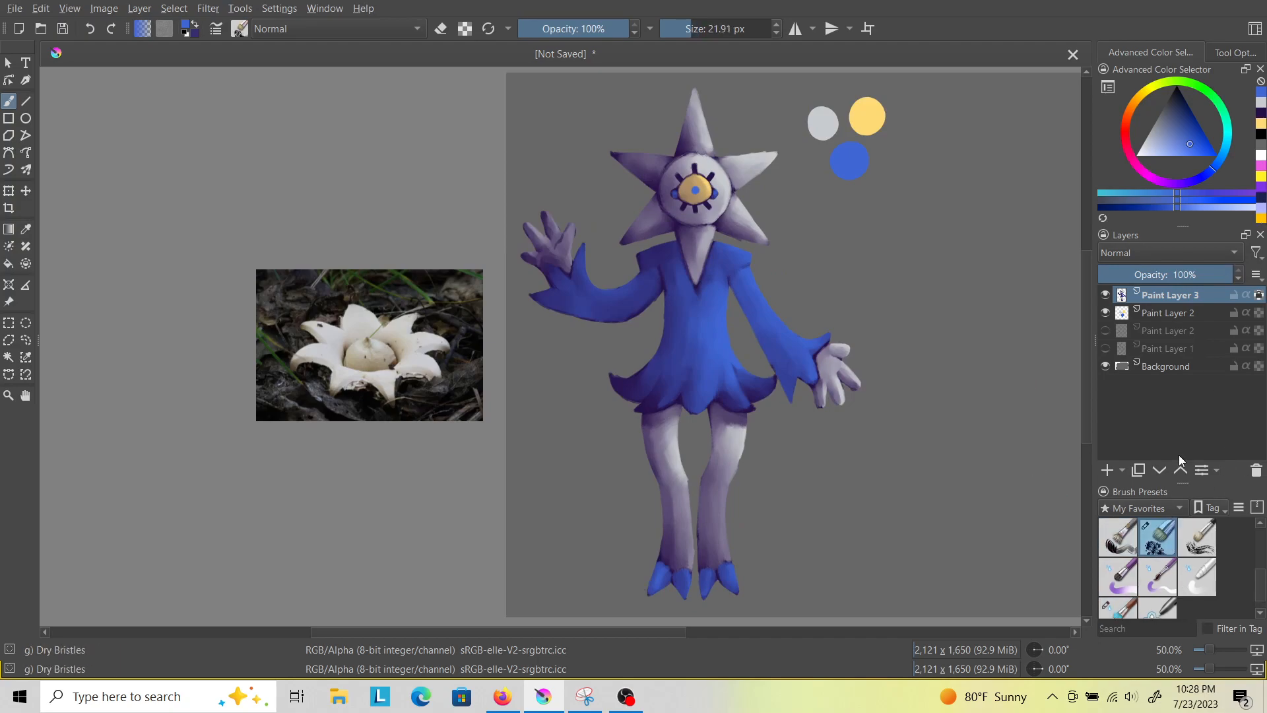
left_click(1258, 114)
scroll(564, 278, "up", 3)
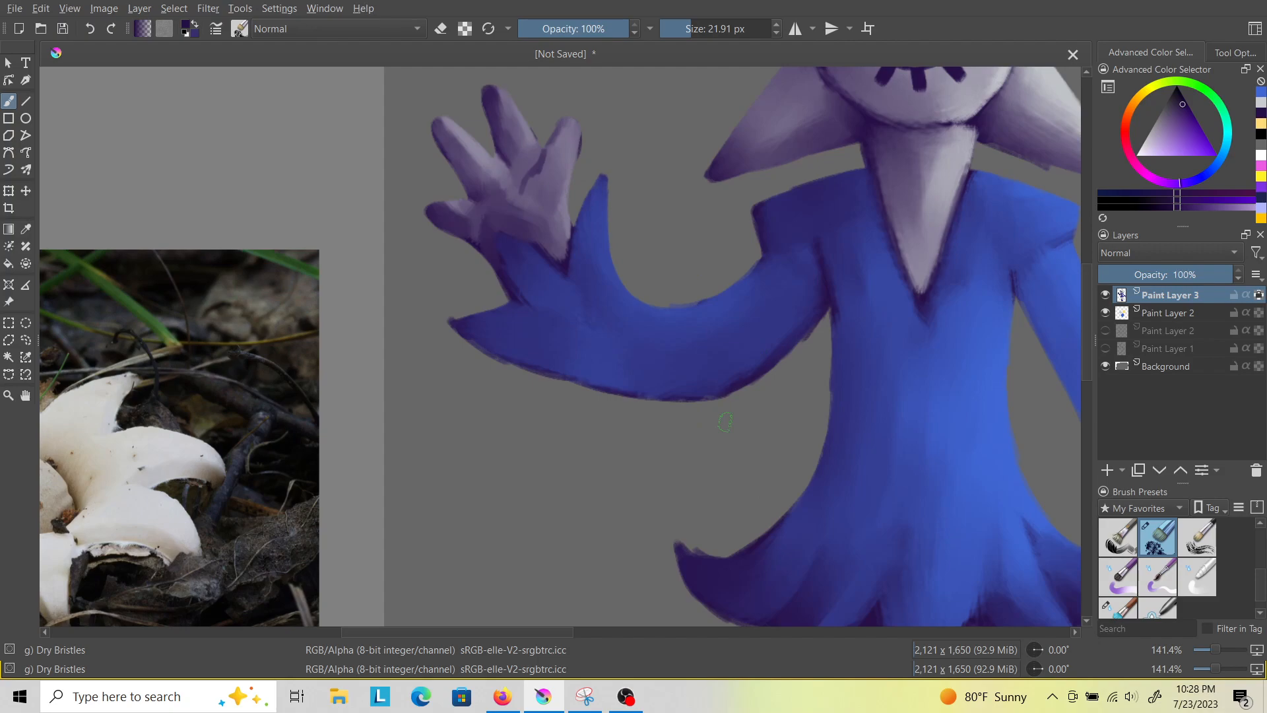
left_click_drag(694, 22, 698, 23)
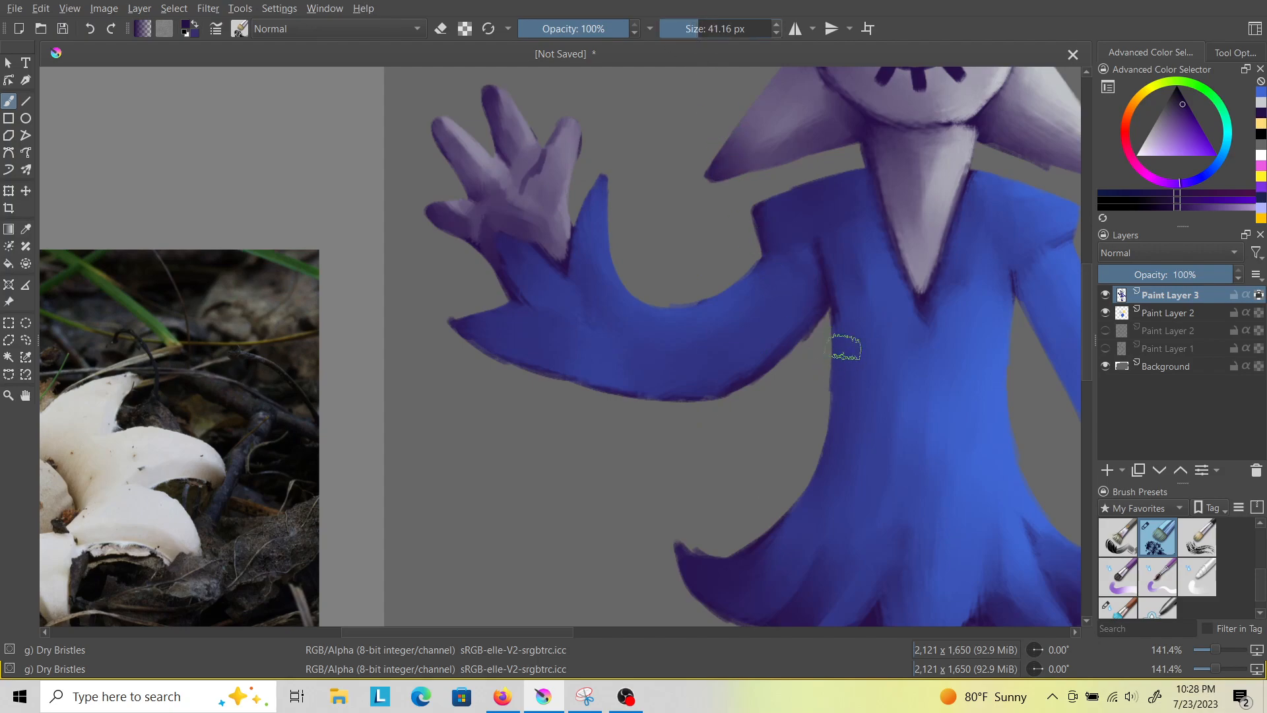
left_click_drag(830, 298, 821, 453)
mouse_move(833, 327)
left_mouse_down()
mouse_move(831, 456)
mouse_move(840, 445)
mouse_move(796, 531)
mouse_move(805, 506)
mouse_move(772, 529)
left_mouse_up()
mouse_move(454, 324)
left_mouse_down()
mouse_move(575, 364)
mouse_move(511, 350)
mouse_move(685, 378)
mouse_move(631, 375)
mouse_move(776, 359)
left_mouse_up()
mouse_move(716, 386)
left_mouse_down()
mouse_move(808, 309)
mouse_move(773, 344)
left_mouse_up()
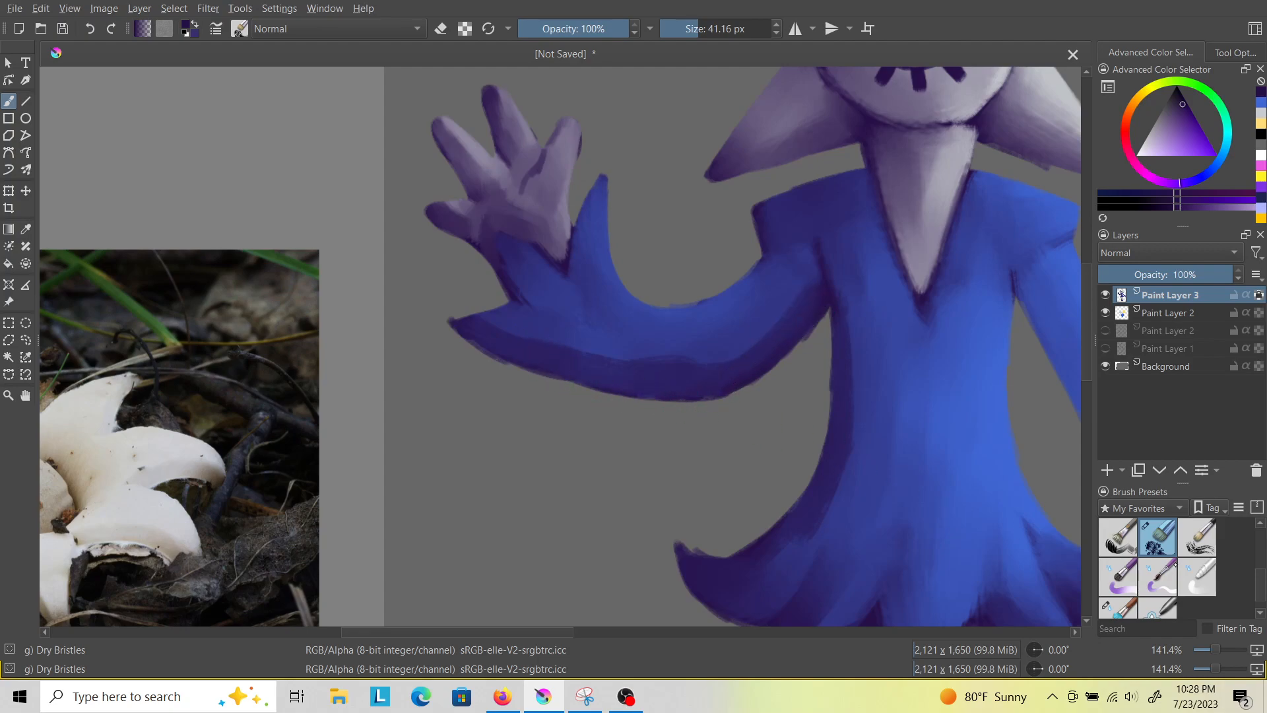
Blend the purple shadows on the sleeve, dress side and raised palm using Blender Textured Soft at 43.32 px.
key("slash")
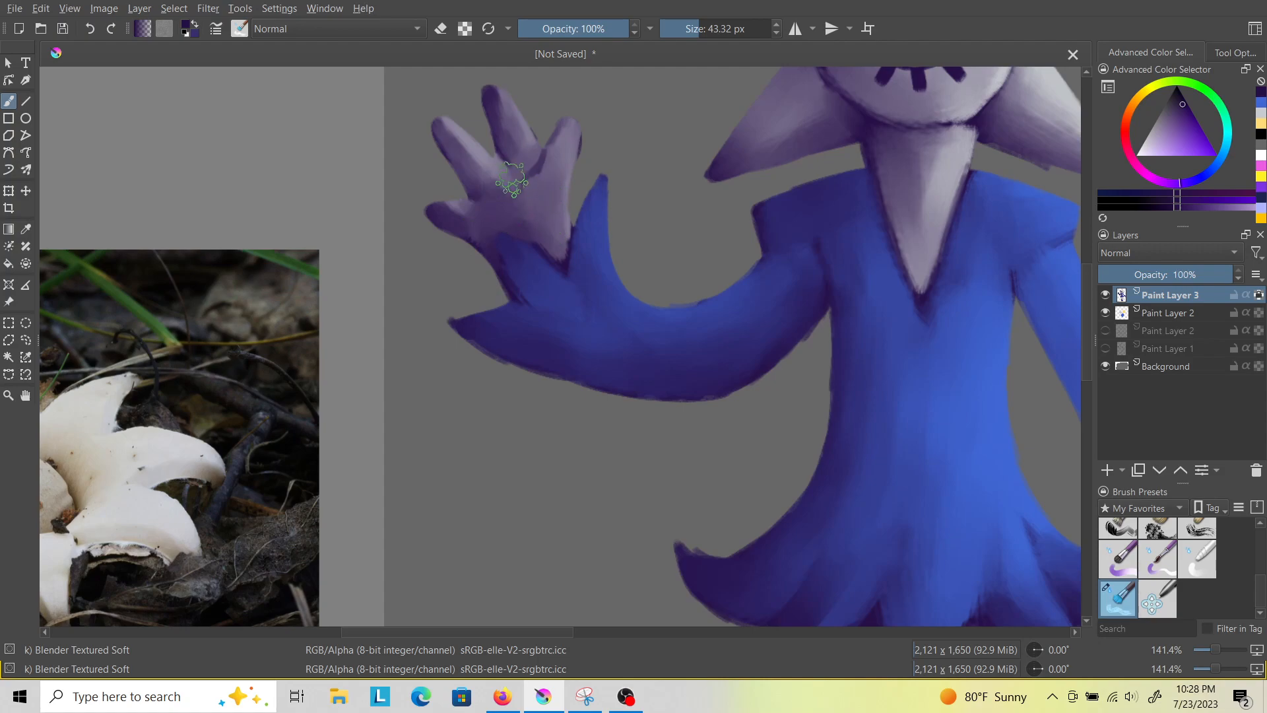
scroll(1042, 284, "up", 1)
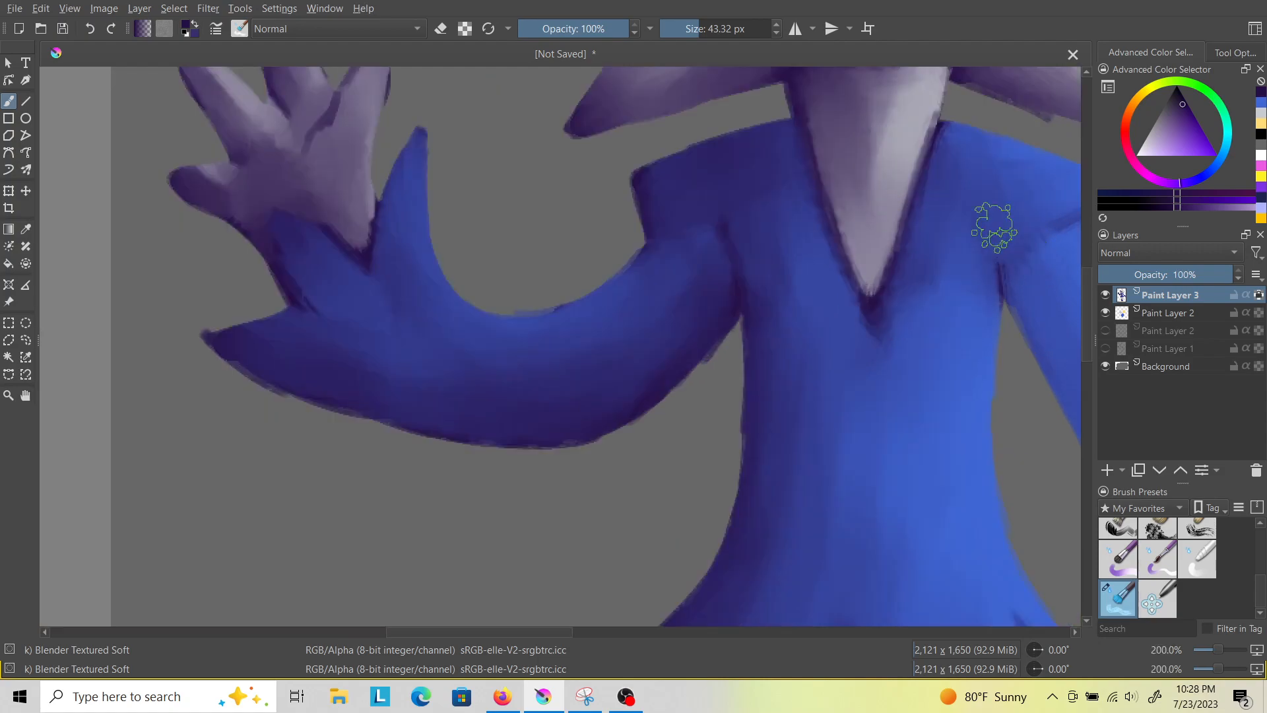
scroll(796, 363, "down", 6)
scroll(887, 420, "up", 1)
scroll(881, 416, "down", 1)
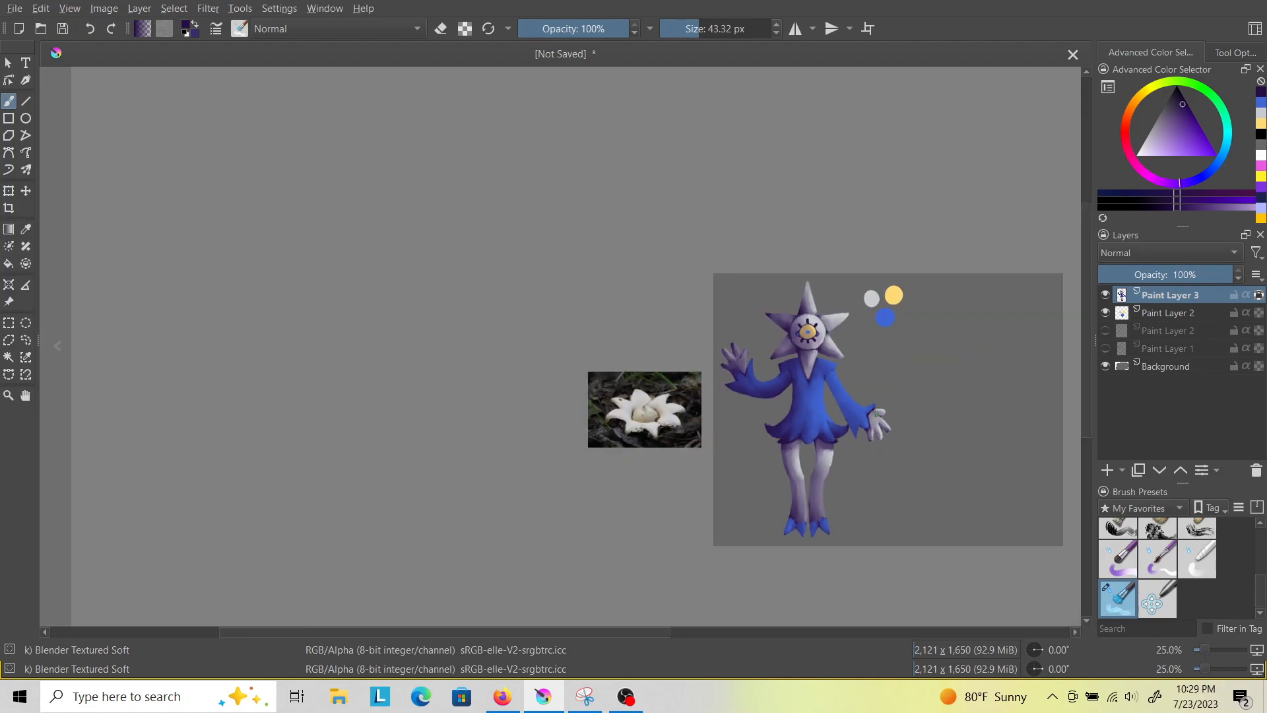
scroll(878, 415, "up", 2)
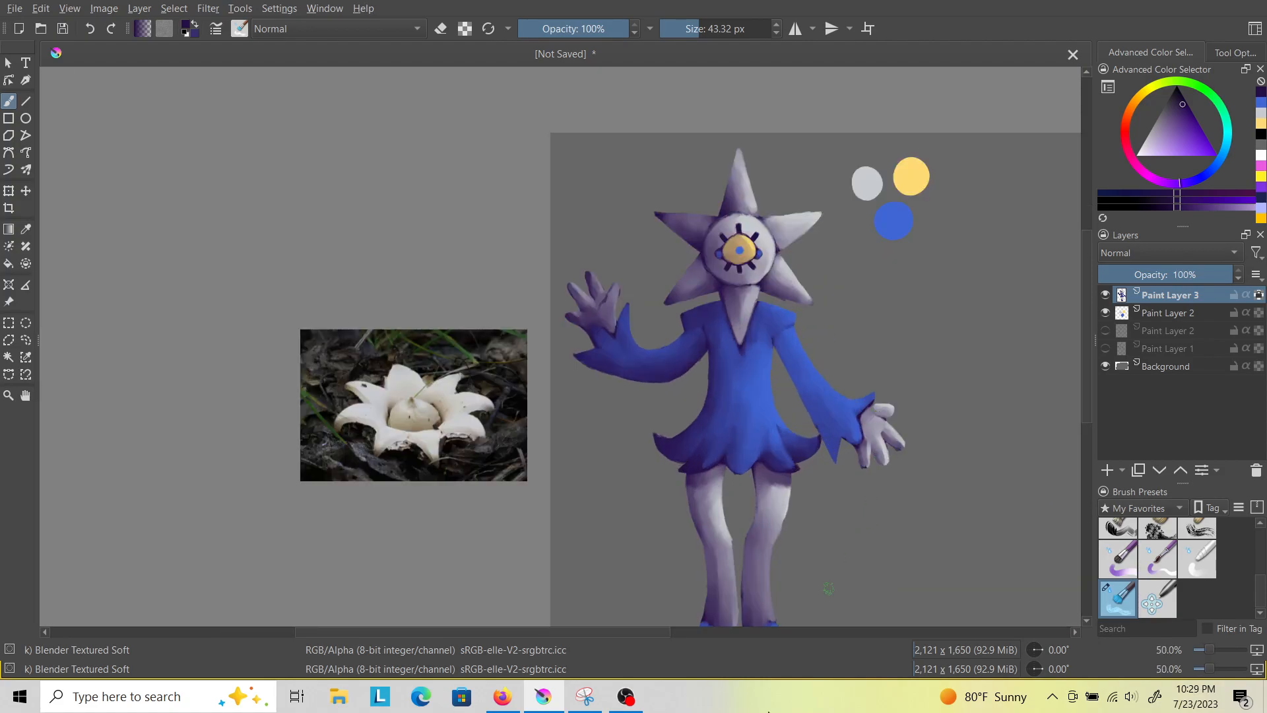
left_click_drag(606, 631, 671, 623)
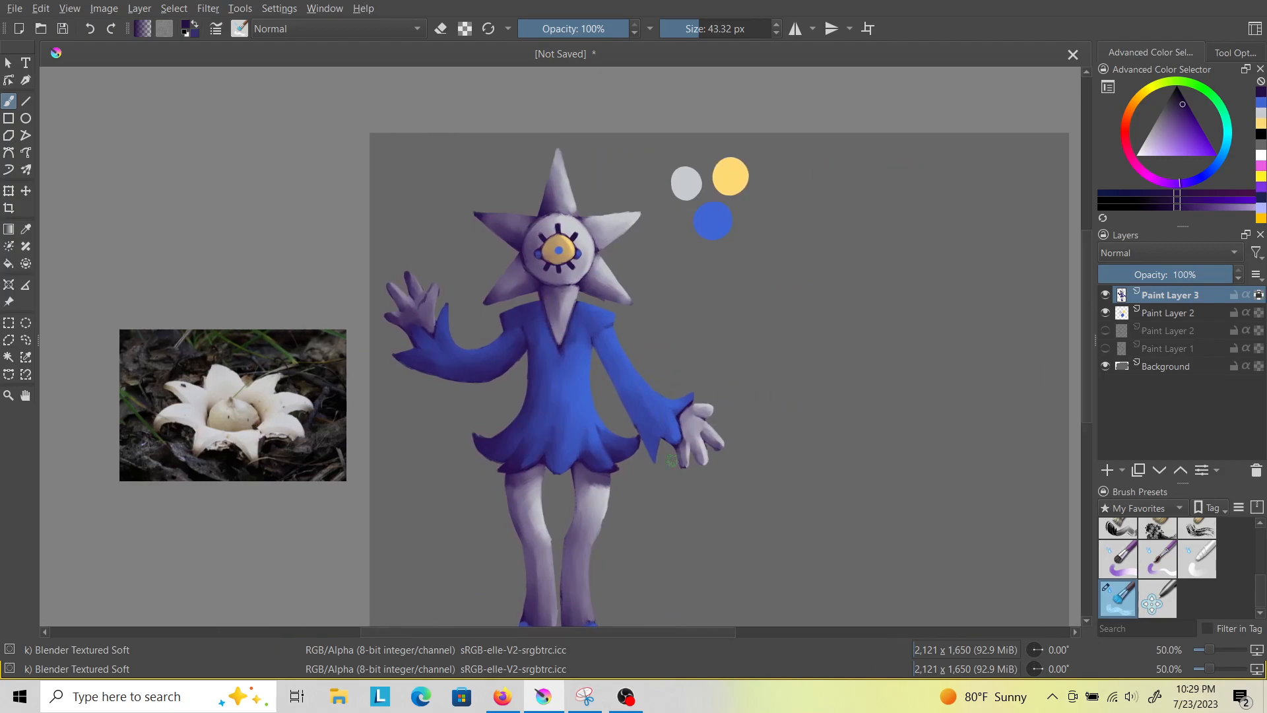
scroll(636, 326, "down", 1)
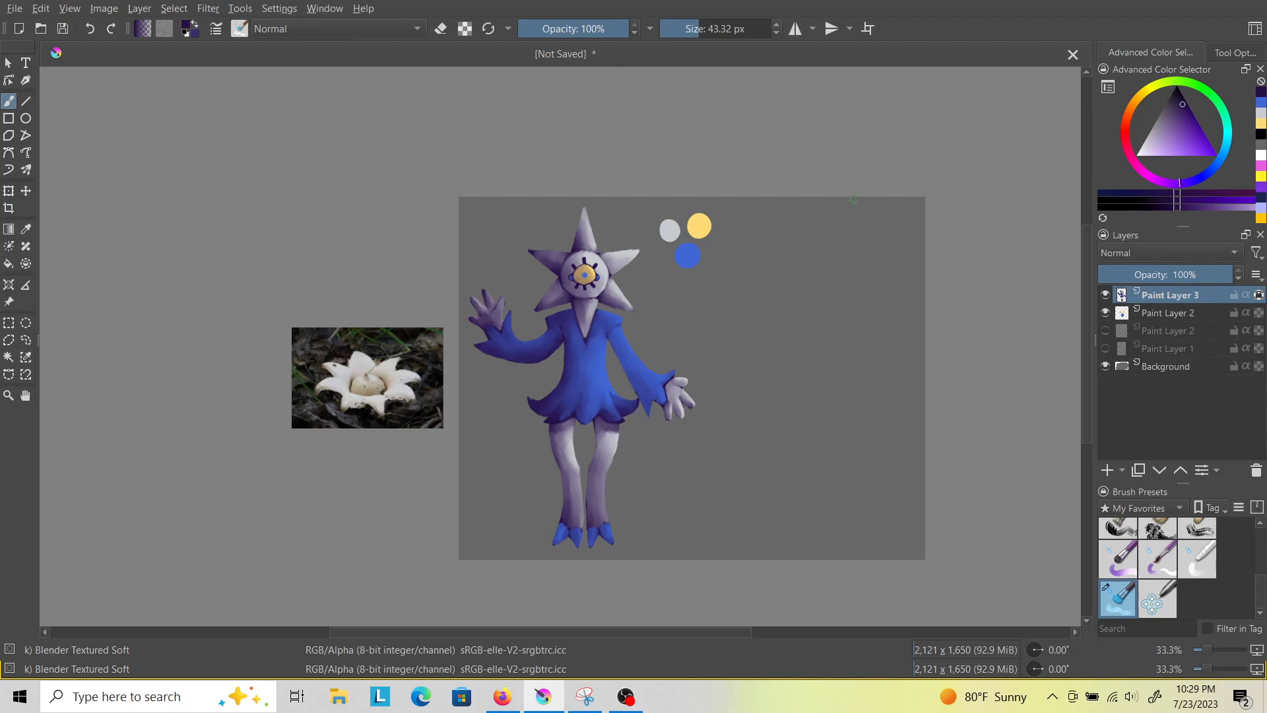
Paint pale green highlights along the light-facing edges of the star points and eye disc using Dry Bristles at 29.66 px.
left_click(1176, 85)
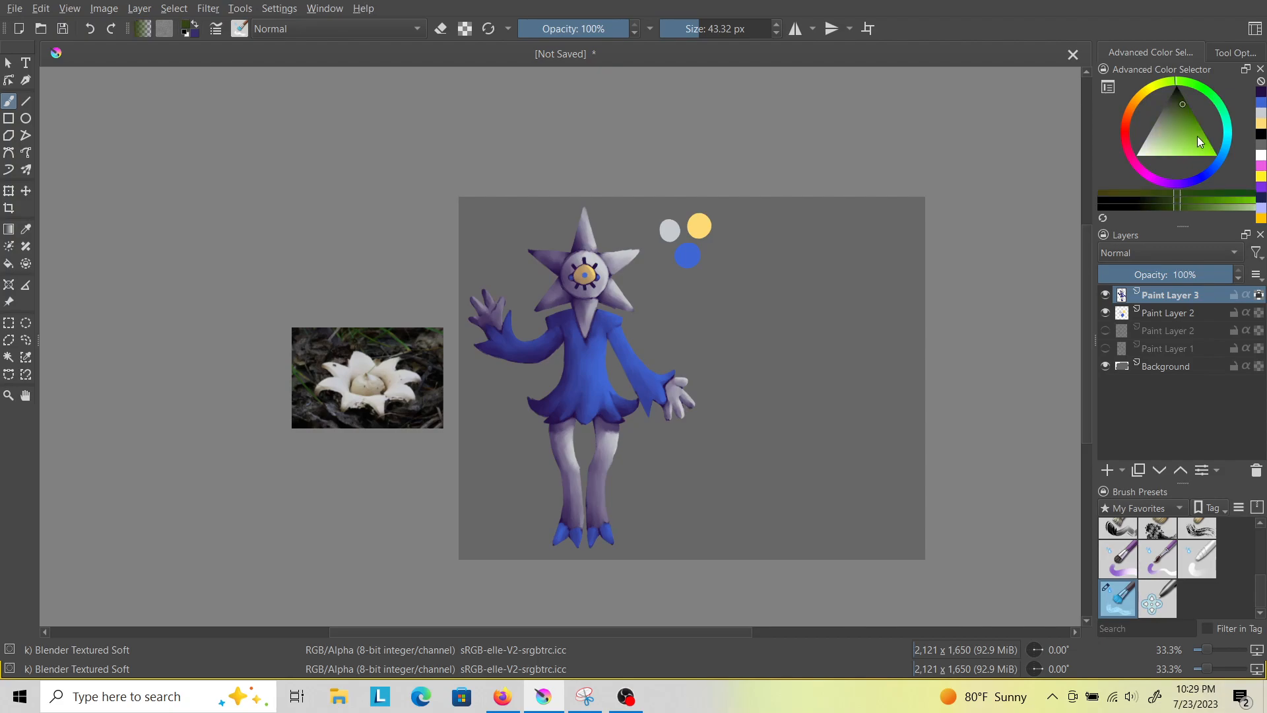
left_click_drag(1175, 143, 1156, 168)
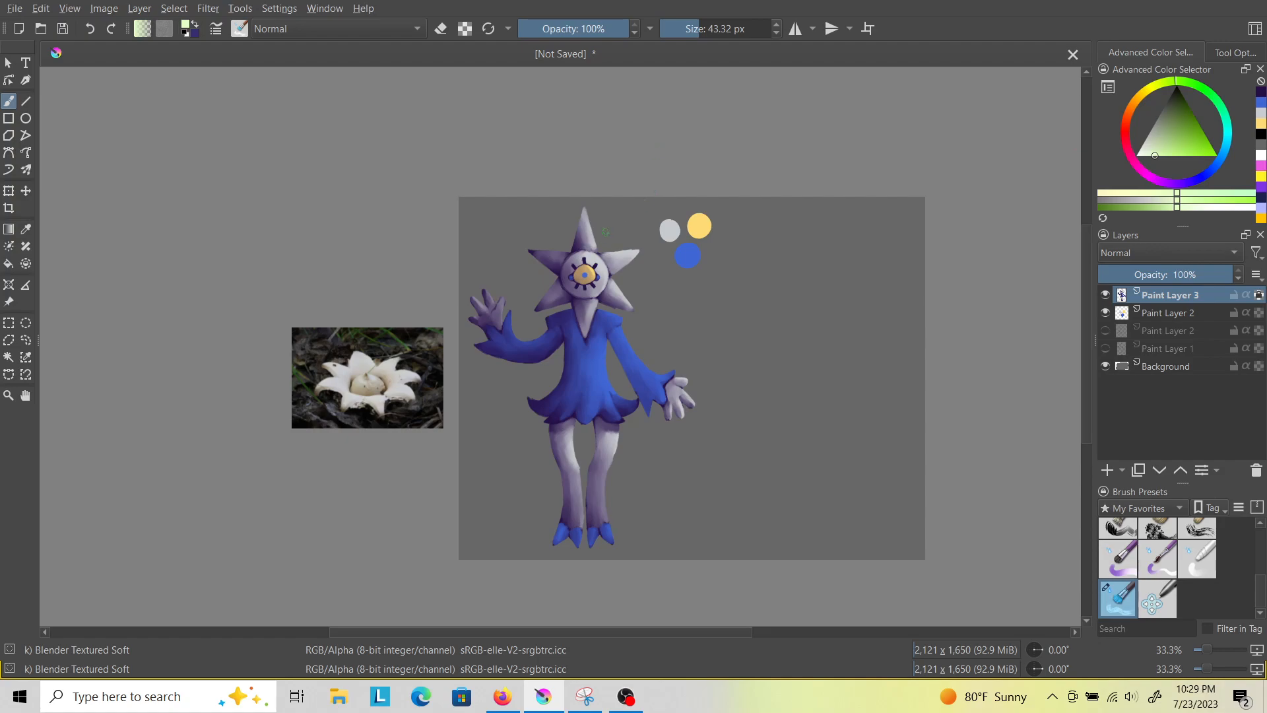
scroll(1156, 569, "up", 2)
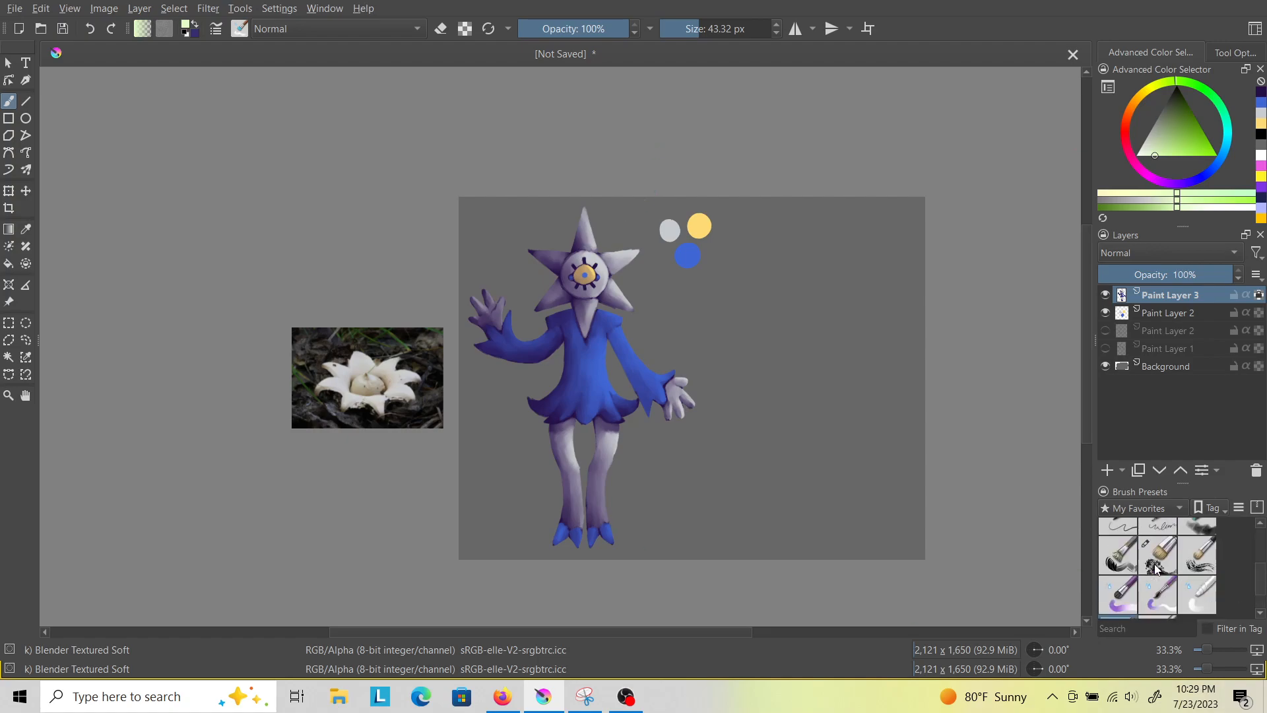
left_click(1156, 569)
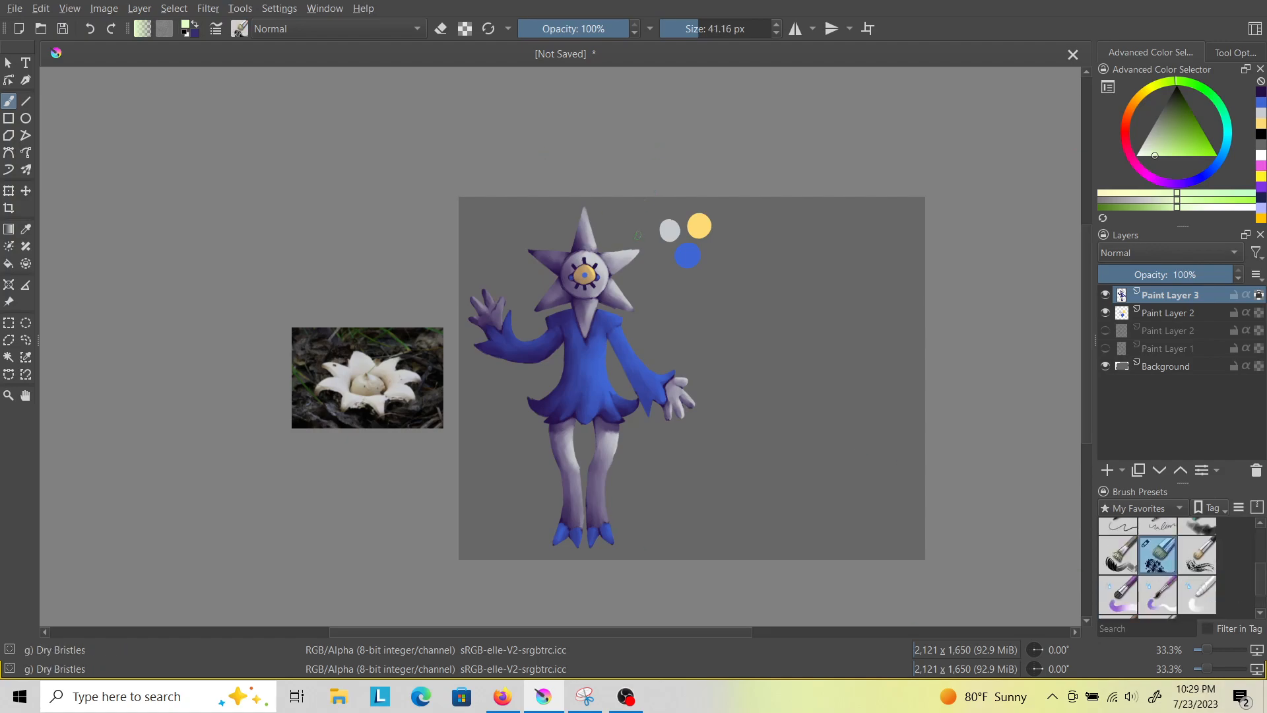
scroll(600, 231, "up", 4)
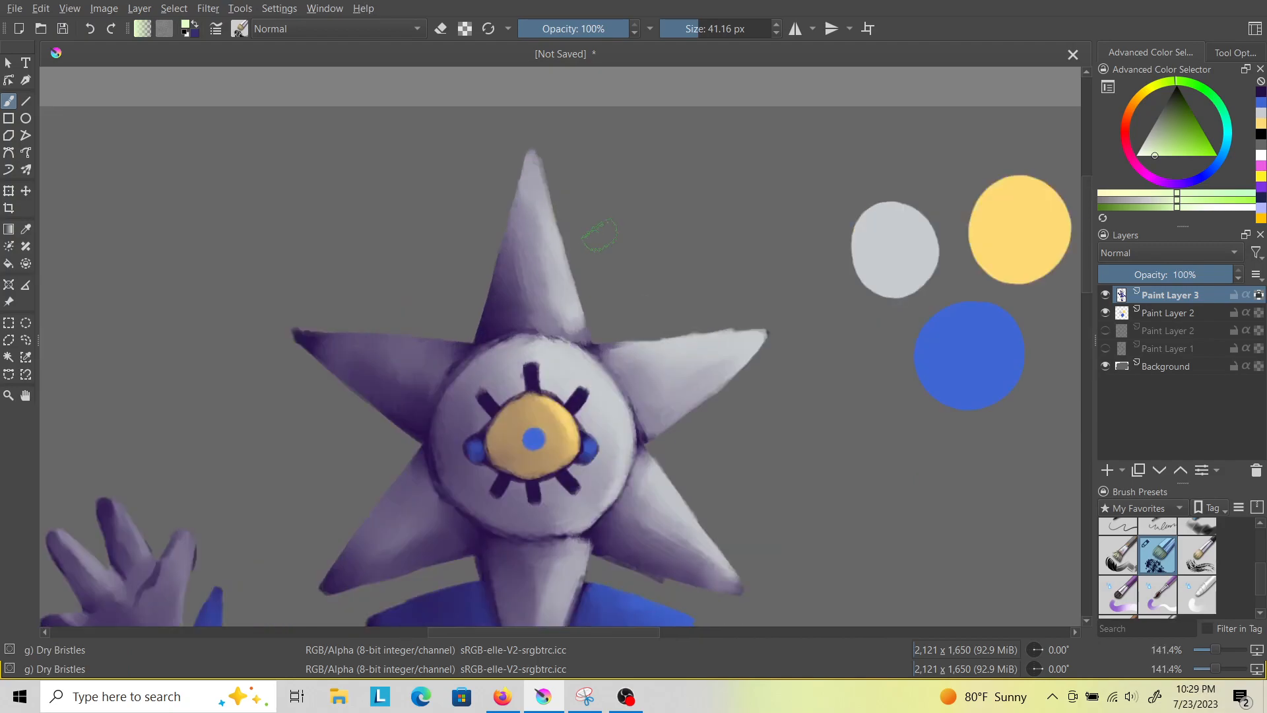
left_click(693, 28)
mouse_move(532, 169)
left_mouse_down()
mouse_move(553, 242)
mouse_move(535, 158)
mouse_move(578, 315)
mouse_move(657, 338)
mouse_move(625, 342)
mouse_move(764, 332)
left_mouse_up()
mouse_move(557, 351)
left_mouse_down()
mouse_move(615, 399)
mouse_move(626, 450)
mouse_move(676, 502)
left_mouse_up()
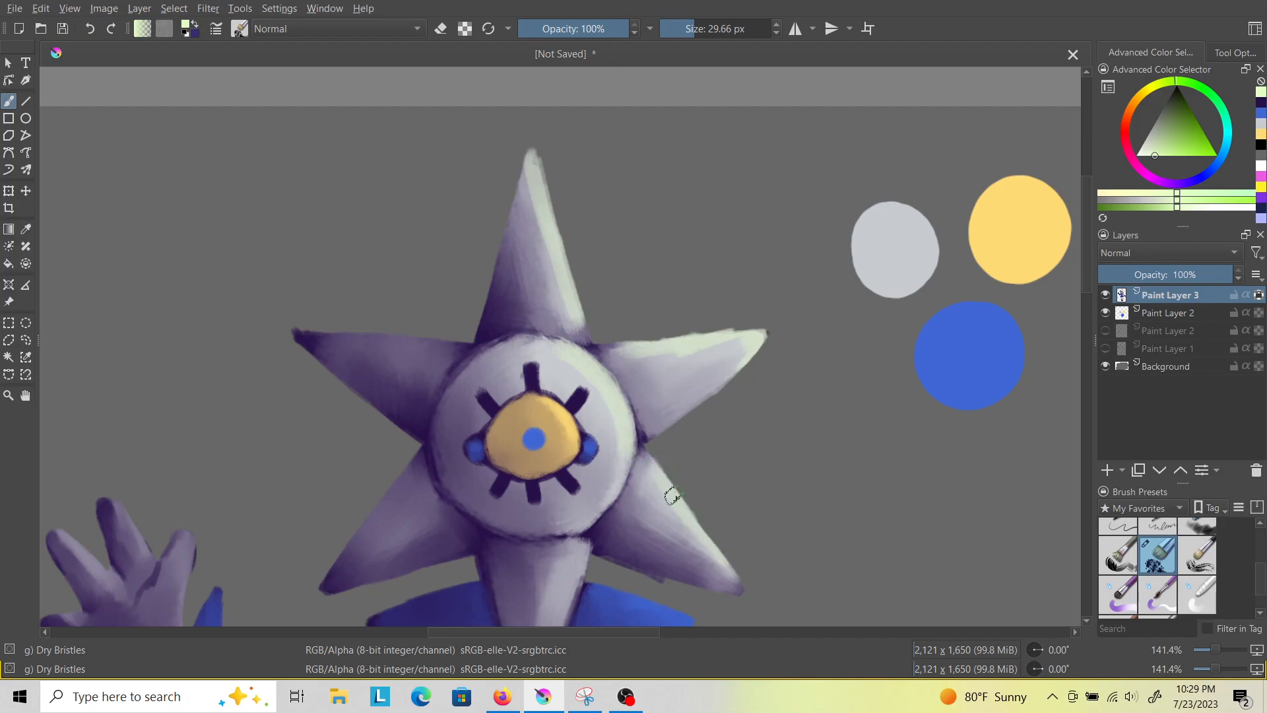
Paint pale green highlights on the star point below the face, the adjacent dress shoulder and the lowered arm's outer sleeve edge.
scroll(1070, 285, "down", 5)
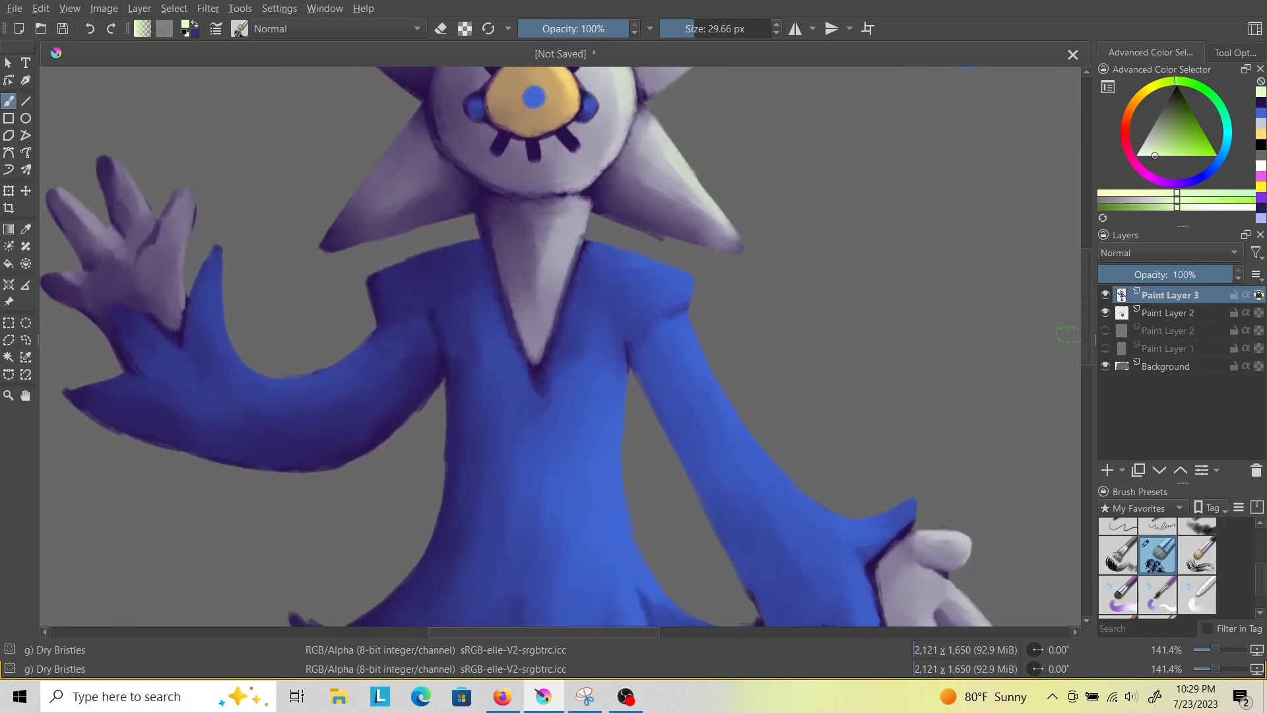
mouse_move(582, 200)
left_mouse_down()
mouse_move(573, 259)
mouse_move(577, 222)
mouse_move(536, 347)
left_mouse_up()
key("ctrl+z")
left_click_drag(569, 244, 536, 345)
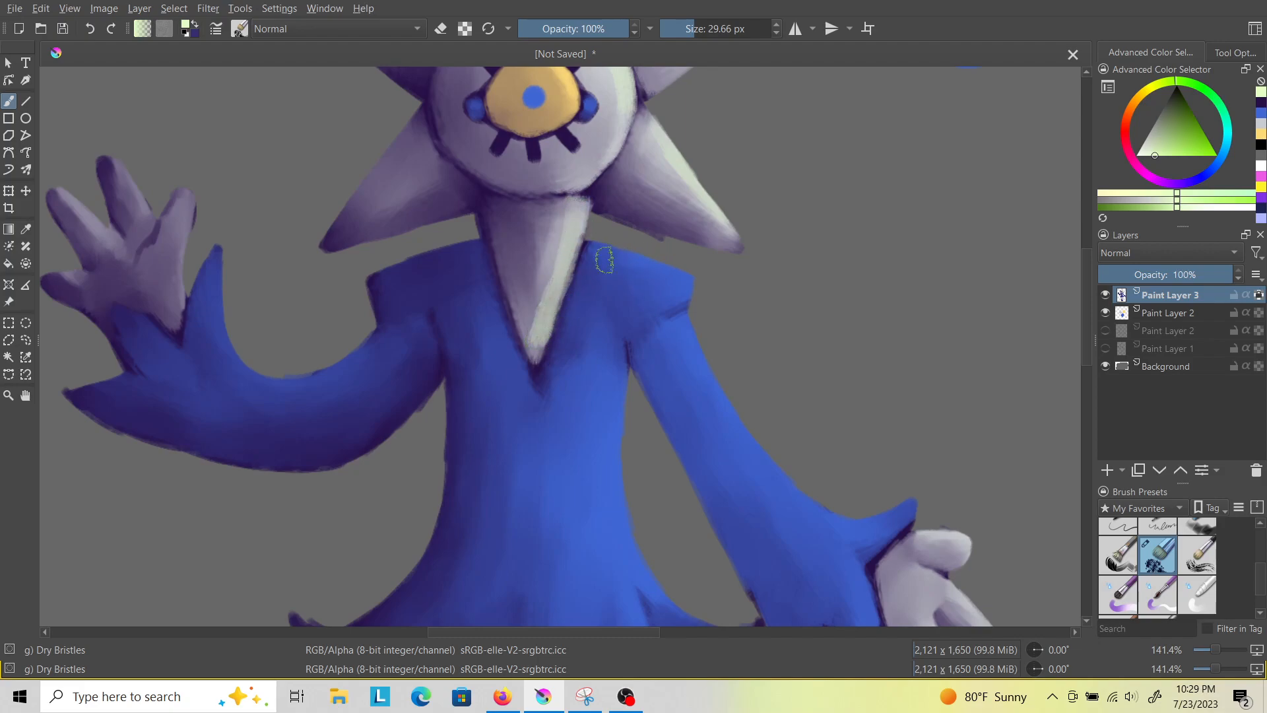
left_click_drag(606, 254, 689, 285)
mouse_move(700, 335)
left_mouse_down()
mouse_move(736, 417)
mouse_move(808, 503)
mouse_move(837, 518)
mouse_move(912, 496)
left_mouse_up()
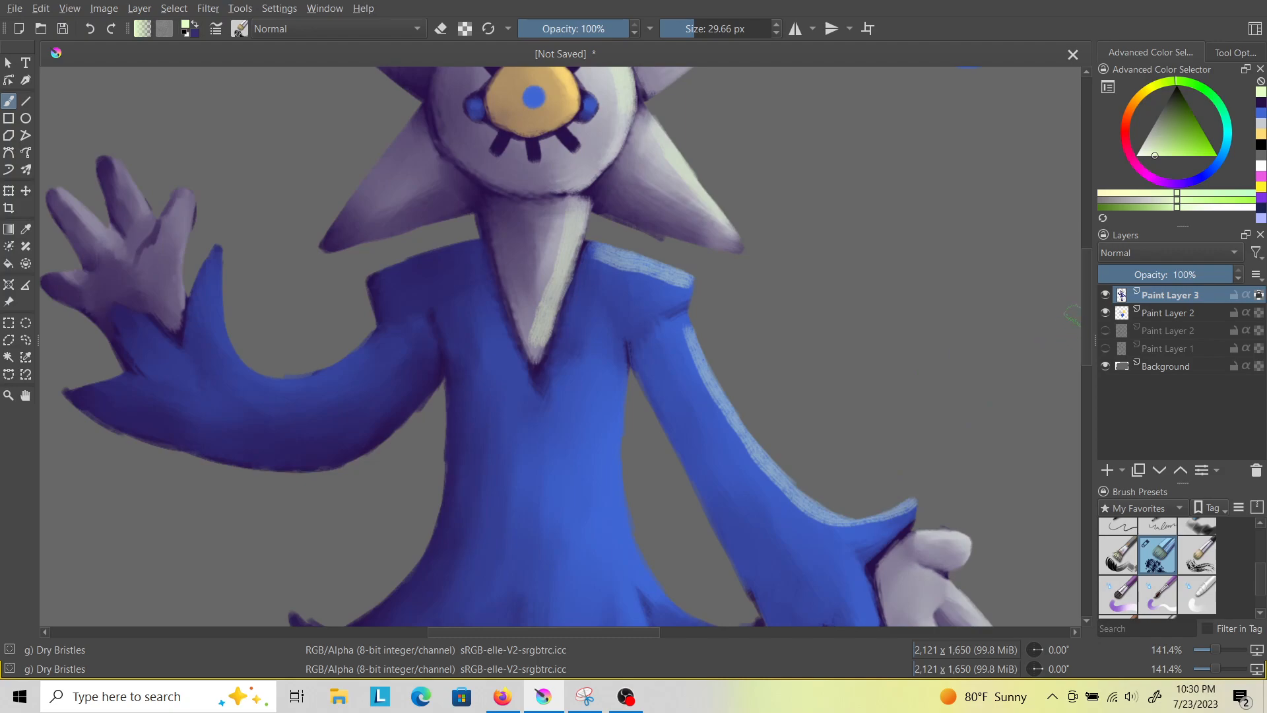
Paint pale green highlights down the dress side nearest the lowered arm and on that arm's hand.
scroll(580, 264, "down", 5)
mouse_move(627, 153)
left_mouse_down()
mouse_move(614, 192)
mouse_move(620, 241)
mouse_move(654, 347)
left_mouse_up()
mouse_move(934, 295)
left_mouse_down()
mouse_move(968, 309)
mouse_move(968, 383)
mouse_move(962, 372)
mouse_move(1002, 408)
mouse_move(928, 417)
mouse_move(943, 419)
mouse_move(949, 465)
left_mouse_up()
Paint pale green highlights along the light-facing upper edges of both legs.
scroll(1033, 441, "up", 6)
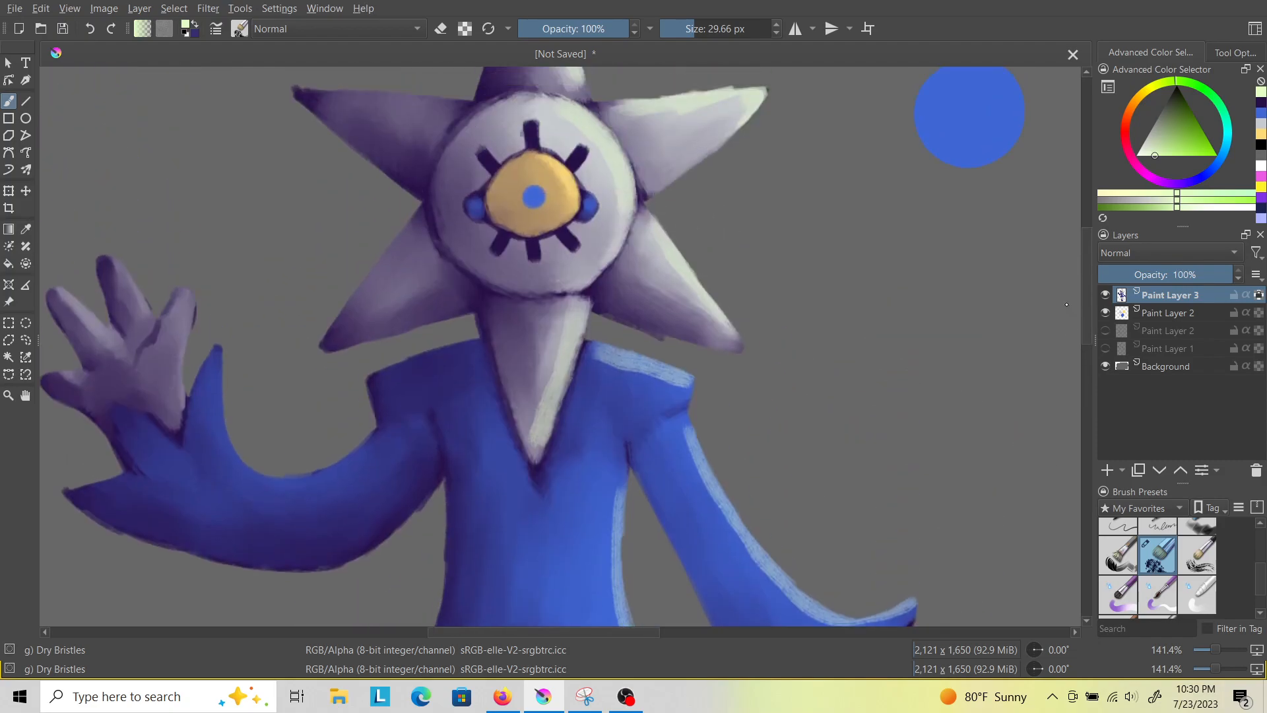
scroll(1033, 440, "down", 10)
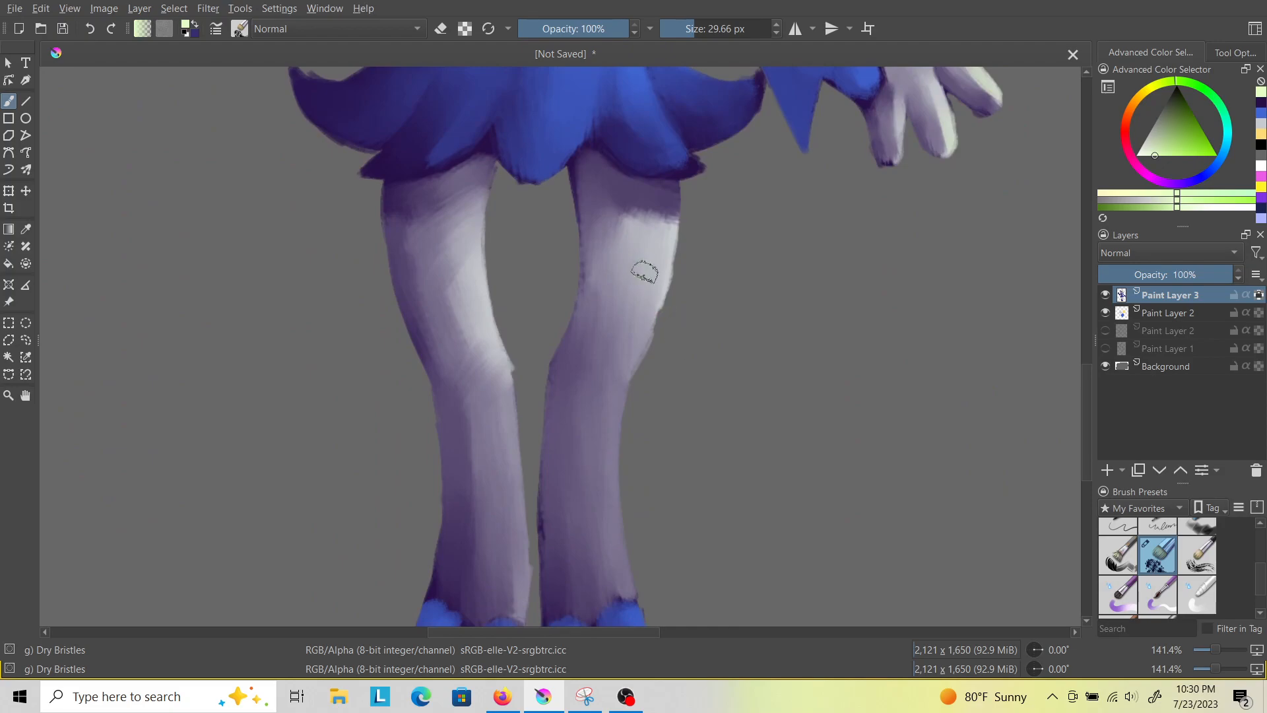
left_click_drag(668, 238, 653, 324)
mouse_move(471, 219)
left_mouse_down()
mouse_move(486, 319)
mouse_move(507, 338)
left_mouse_up()
left_click_drag(673, 247, 653, 329)
Add small pale green highlights to the blue toes of both feet.
left_click_drag(1086, 401, 1086, 443)
mouse_move(637, 414)
left_mouse_down()
mouse_move(650, 437)
mouse_move(583, 439)
mouse_move(566, 466)
left_mouse_up()
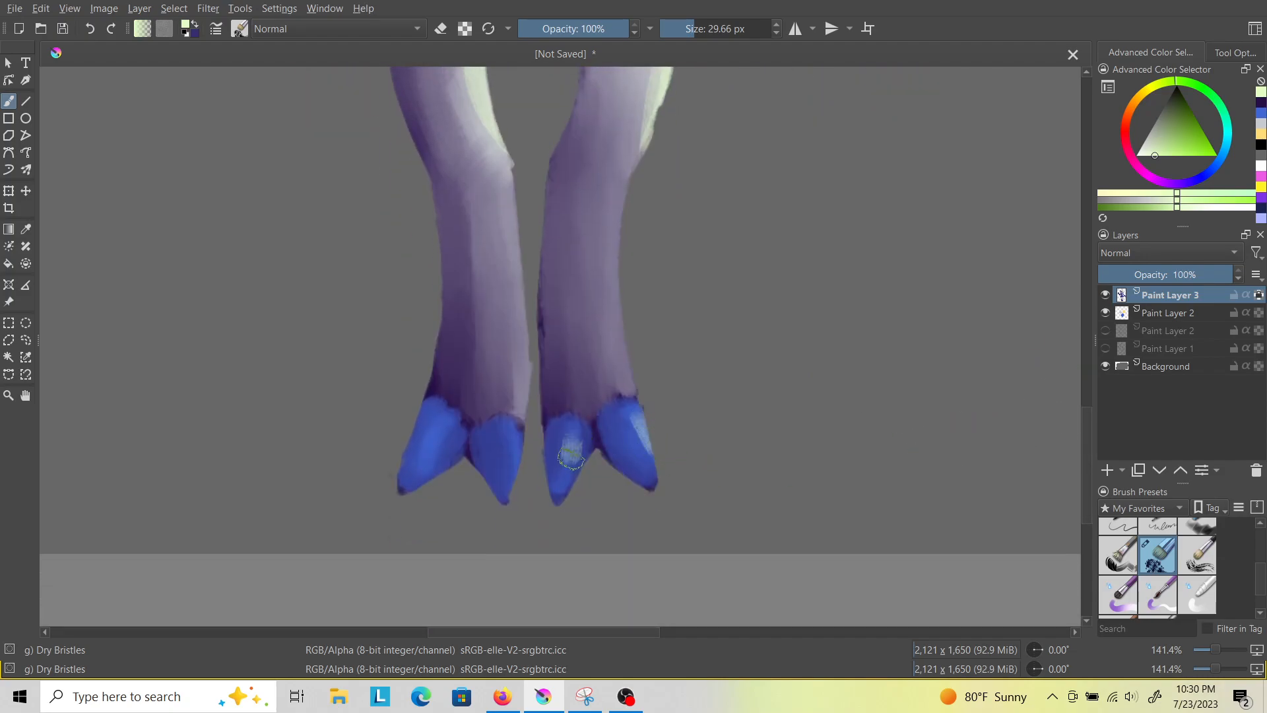
left_click_drag(511, 436, 516, 470)
left_click_drag(437, 420, 429, 453)
Blend the pale highlights on all four toes using Blender Textured Soft at 43.32 px.
scroll(1257, 587, "down", 1)
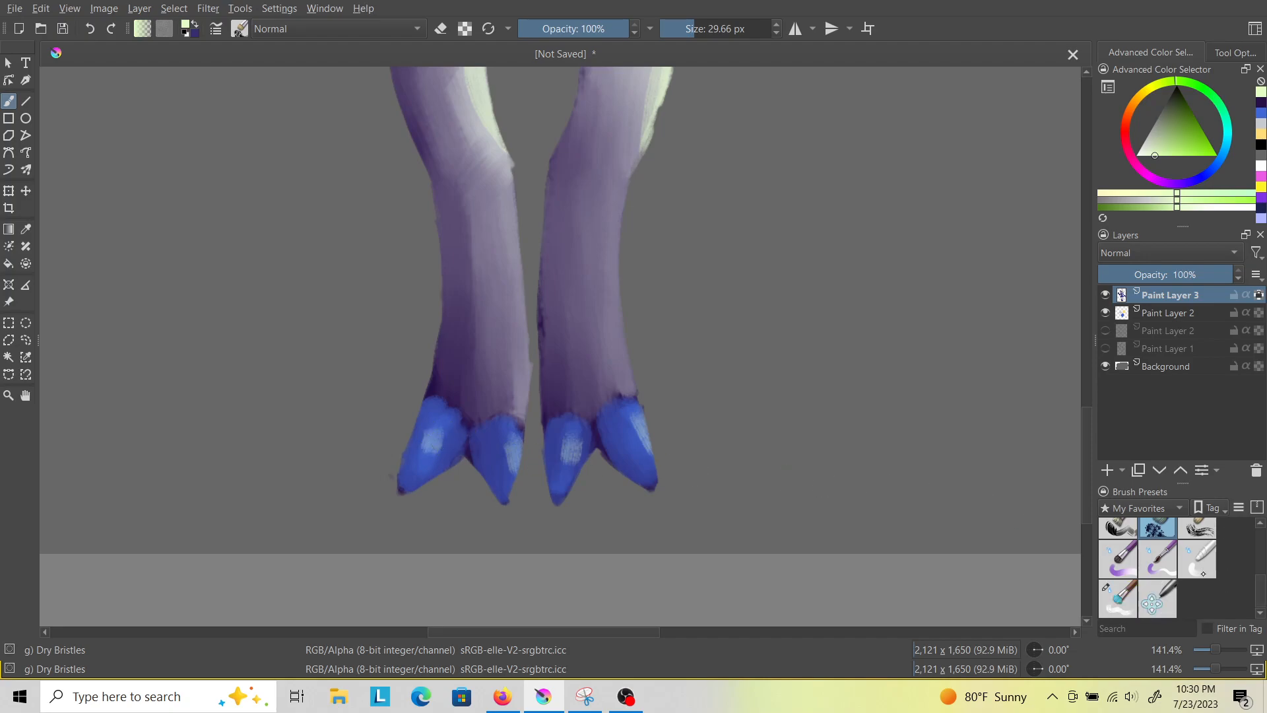
left_click(1116, 601)
mouse_move(628, 419)
left_mouse_down()
mouse_move(655, 466)
mouse_move(625, 438)
mouse_move(635, 463)
mouse_move(564, 465)
left_mouse_up()
mouse_move(475, 445)
left_mouse_down()
mouse_move(518, 461)
mouse_move(506, 444)
mouse_move(425, 435)
left_mouse_up()
Blend the pale green highlights along both legs into the purple-grey shading with Blender Textured Soft.
scroll(512, 400, "down", 5)
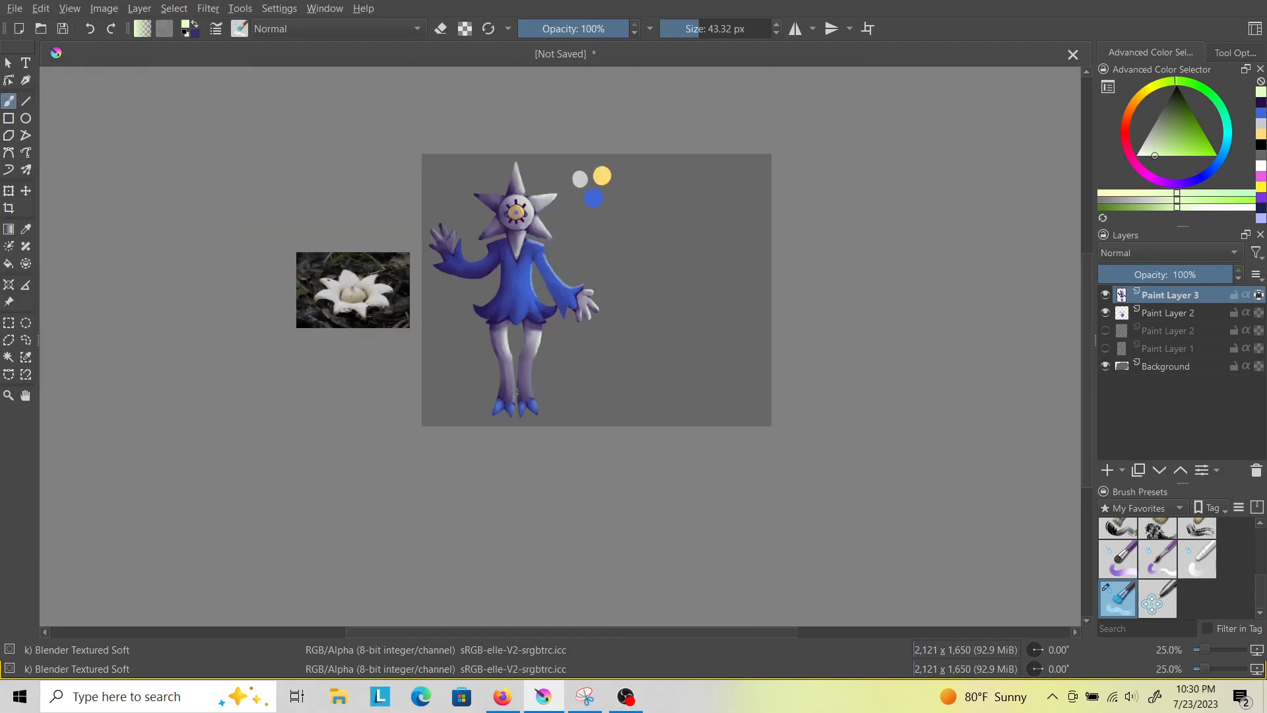
scroll(518, 328, "up", 3)
scroll(517, 328, "up", 4)
mouse_move(652, 354)
left_mouse_down()
mouse_move(620, 474)
mouse_move(623, 410)
mouse_move(604, 465)
left_mouse_up()
mouse_move(455, 396)
left_mouse_down()
mouse_move(446, 357)
mouse_move(459, 445)
mouse_move(437, 401)
mouse_move(435, 378)
mouse_move(474, 482)
left_mouse_up()
mouse_move(449, 343)
left_mouse_down()
mouse_move(442, 406)
mouse_move(429, 352)
mouse_move(451, 474)
left_mouse_up()
left_click_drag(422, 383, 439, 450)
Blend the pale green highlights on the dress shoulder and the upper-right star point with Blender Textured Soft.
scroll(468, 449, "down", 5)
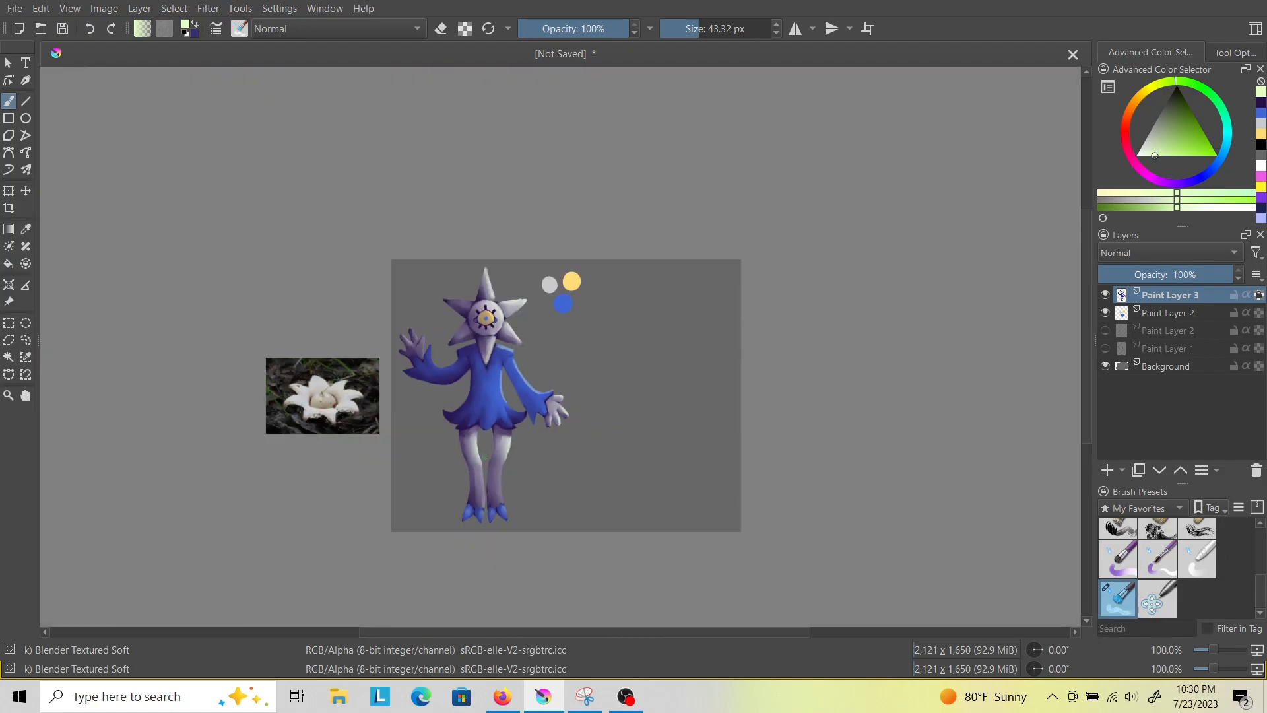
scroll(479, 410, "up", 3)
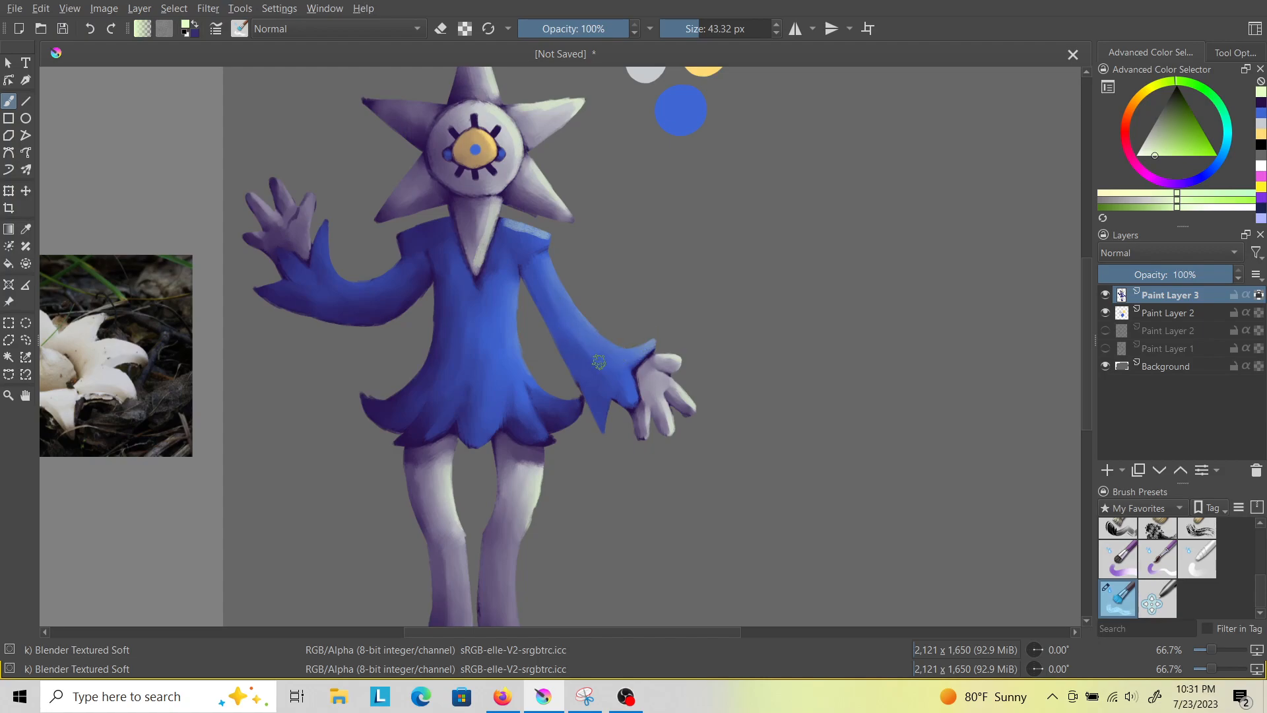
left_click_drag(524, 230, 536, 244)
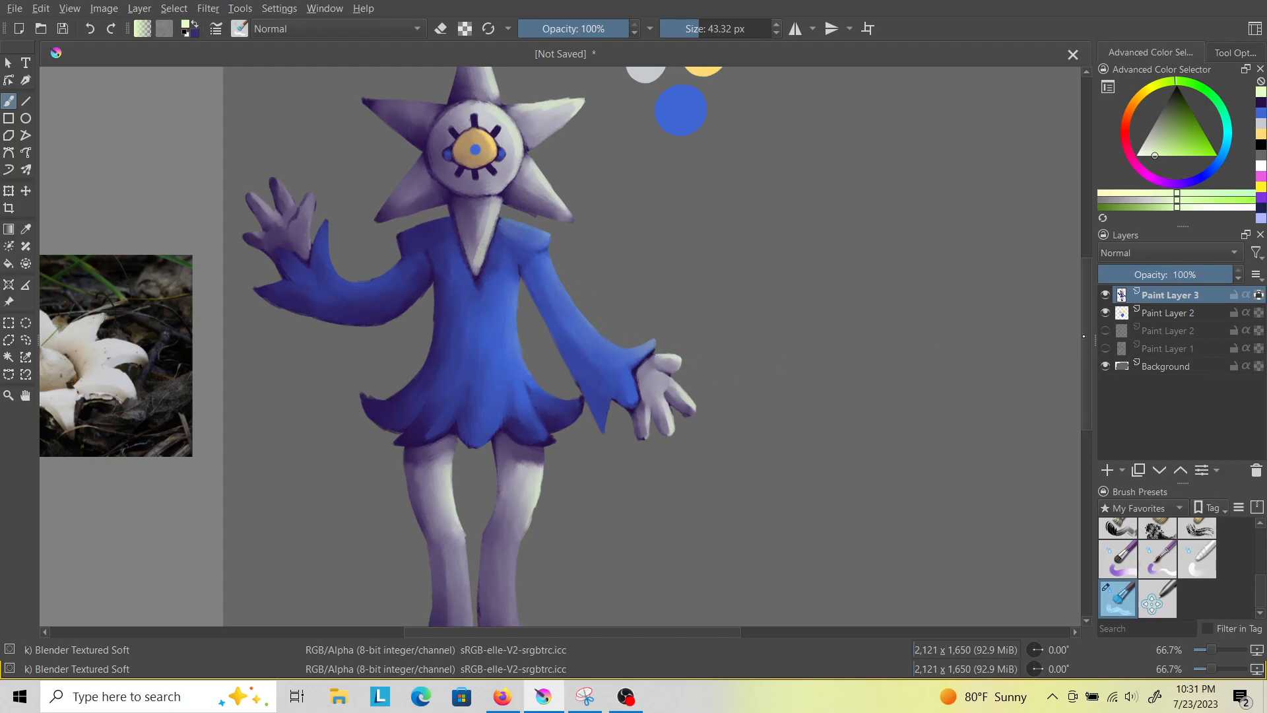
scroll(576, 314, "up", 2)
left_click_drag(506, 301, 515, 317)
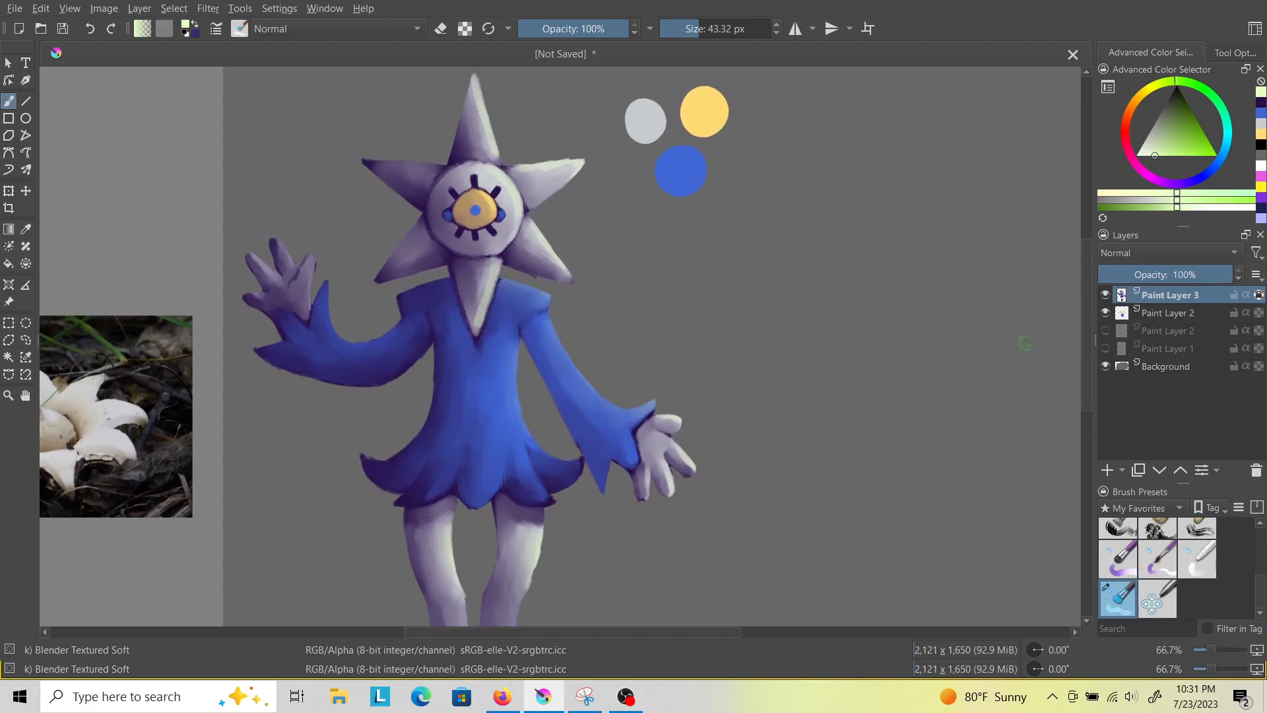
scroll(760, 349, "up", 3)
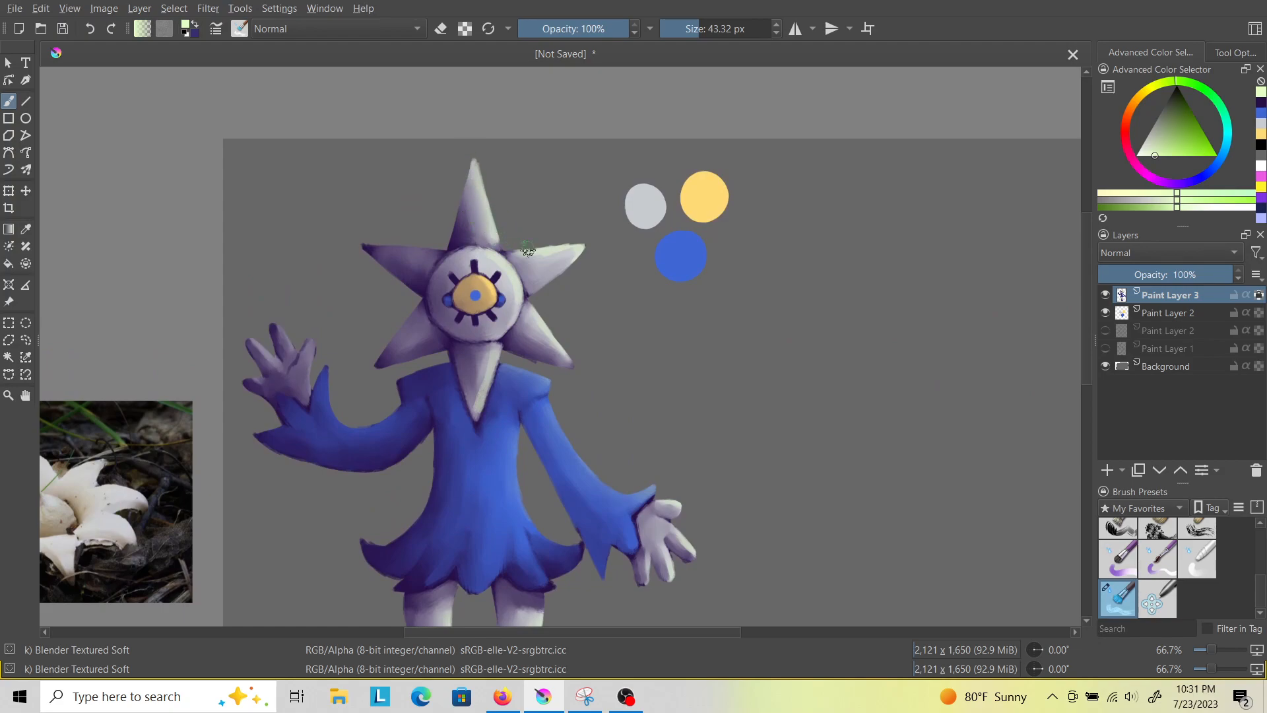
left_click_drag(527, 253, 581, 248)
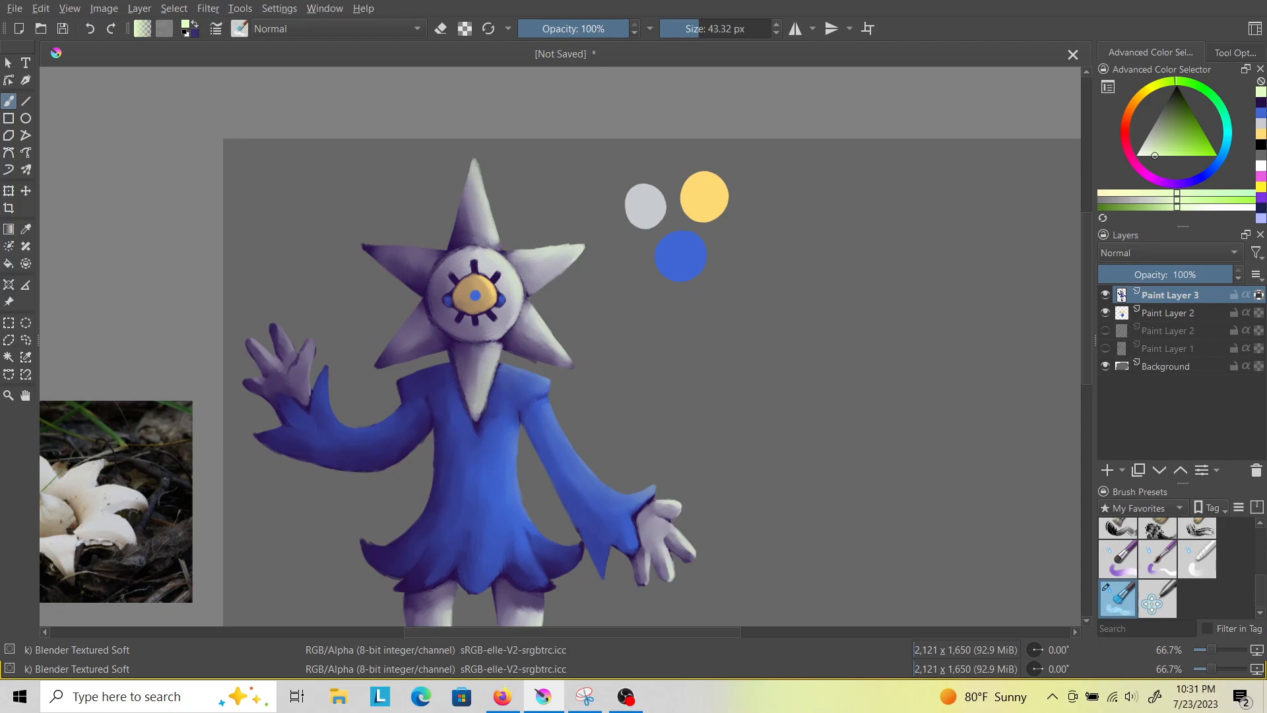
Duplicate Paint Layer 3 and recolor the selected character on the copy with a dark-purple-to-orange gradient map.
key("minus")
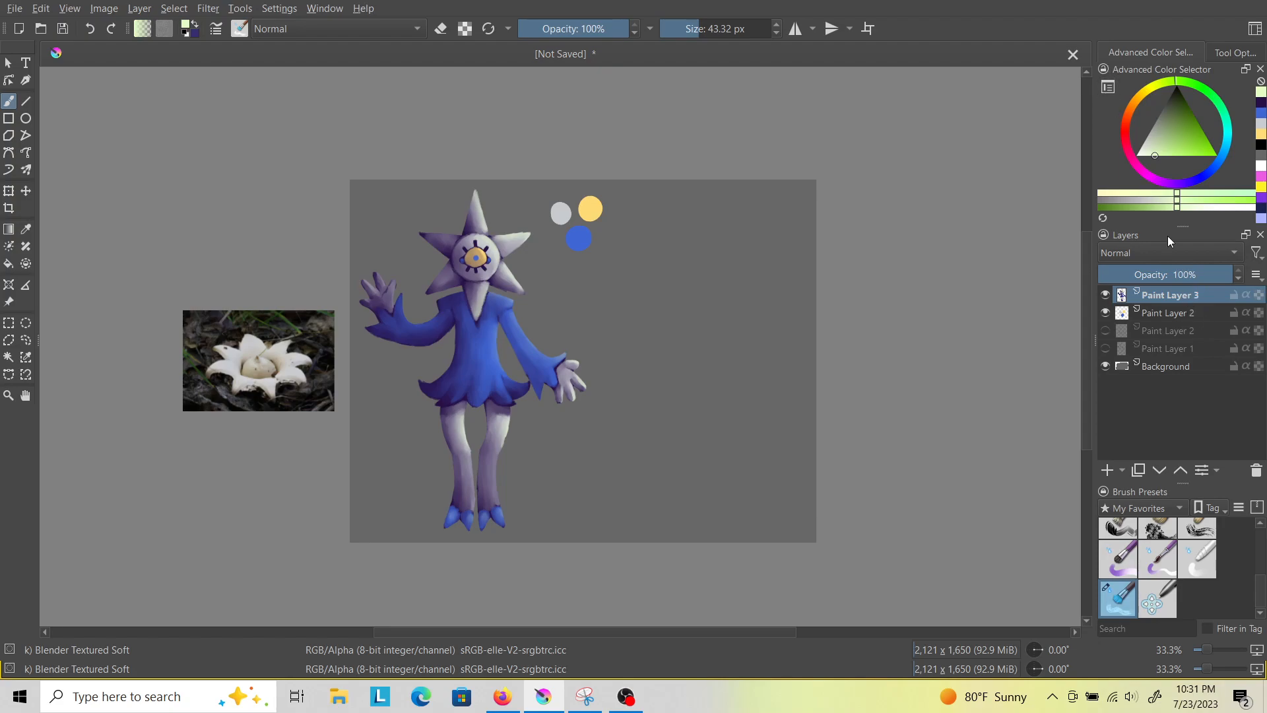
key("ctrl+j")
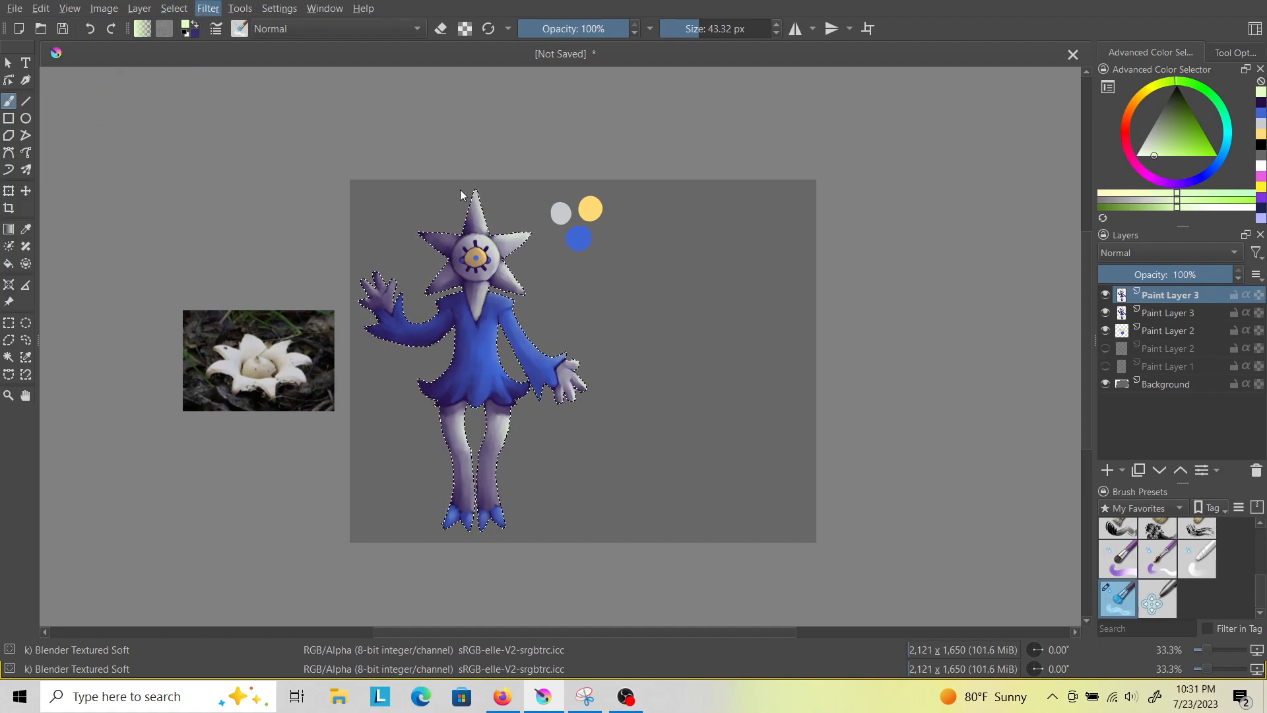
left_click(545, 200)
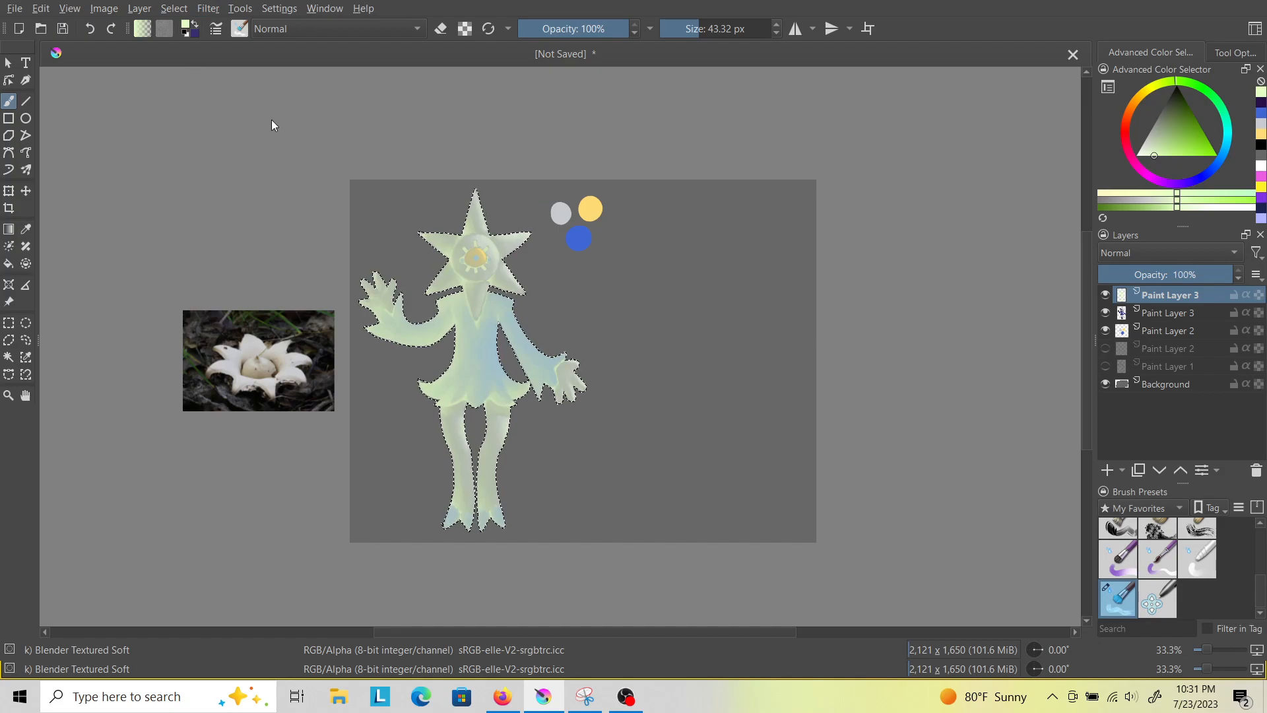
key("ctrl+z")
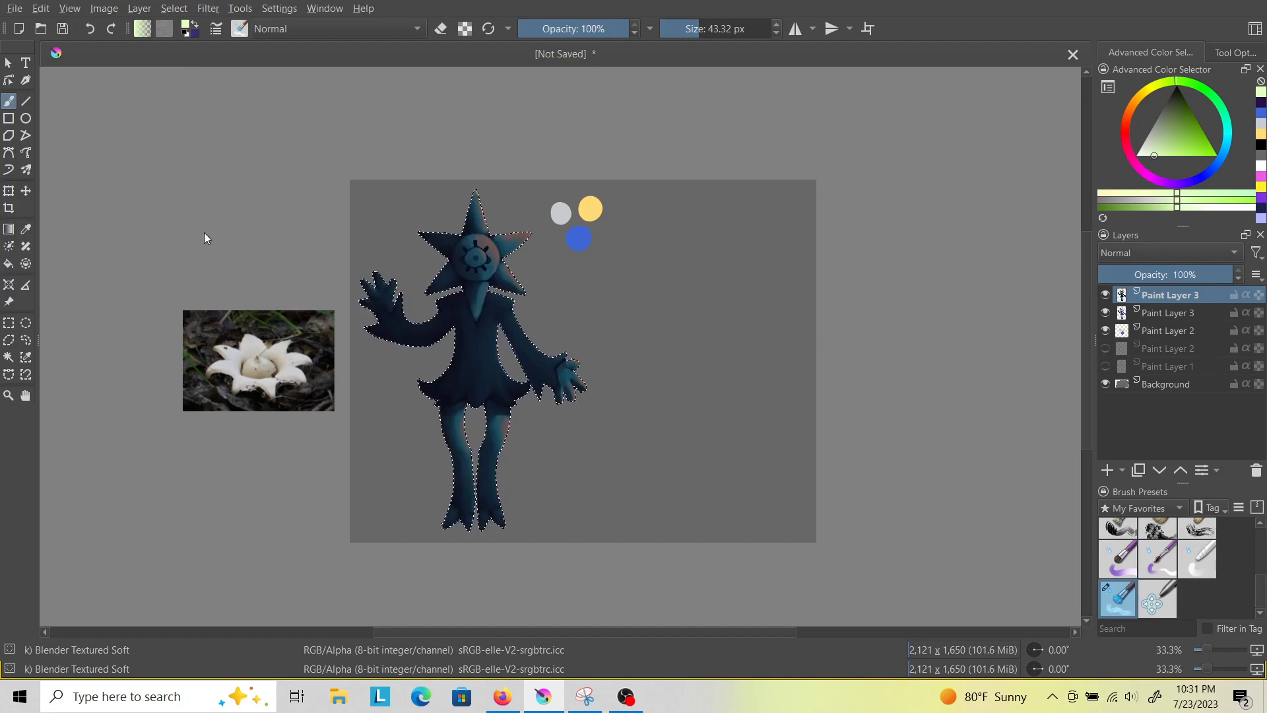
left_click_drag(247, 211, 83, 204)
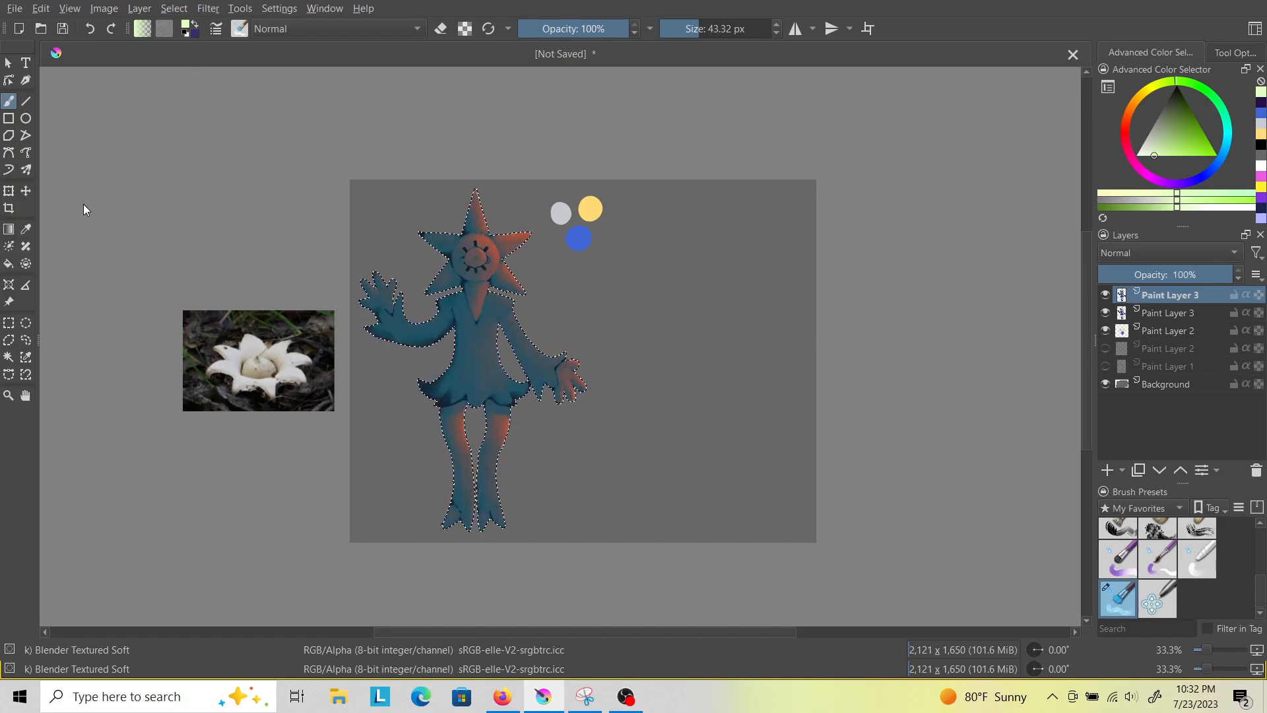
left_click(124, 136)
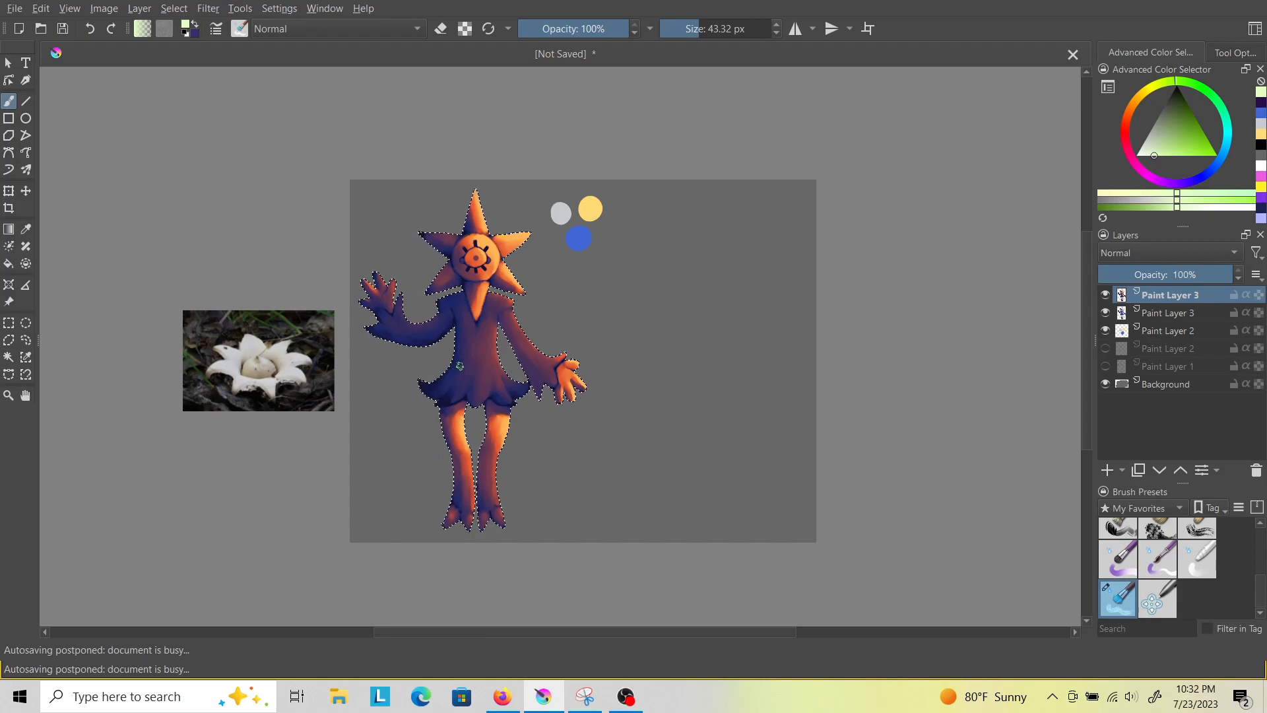
Blur the orange and purple recolored copy of the character.
scroll(526, 345, "up", 5)
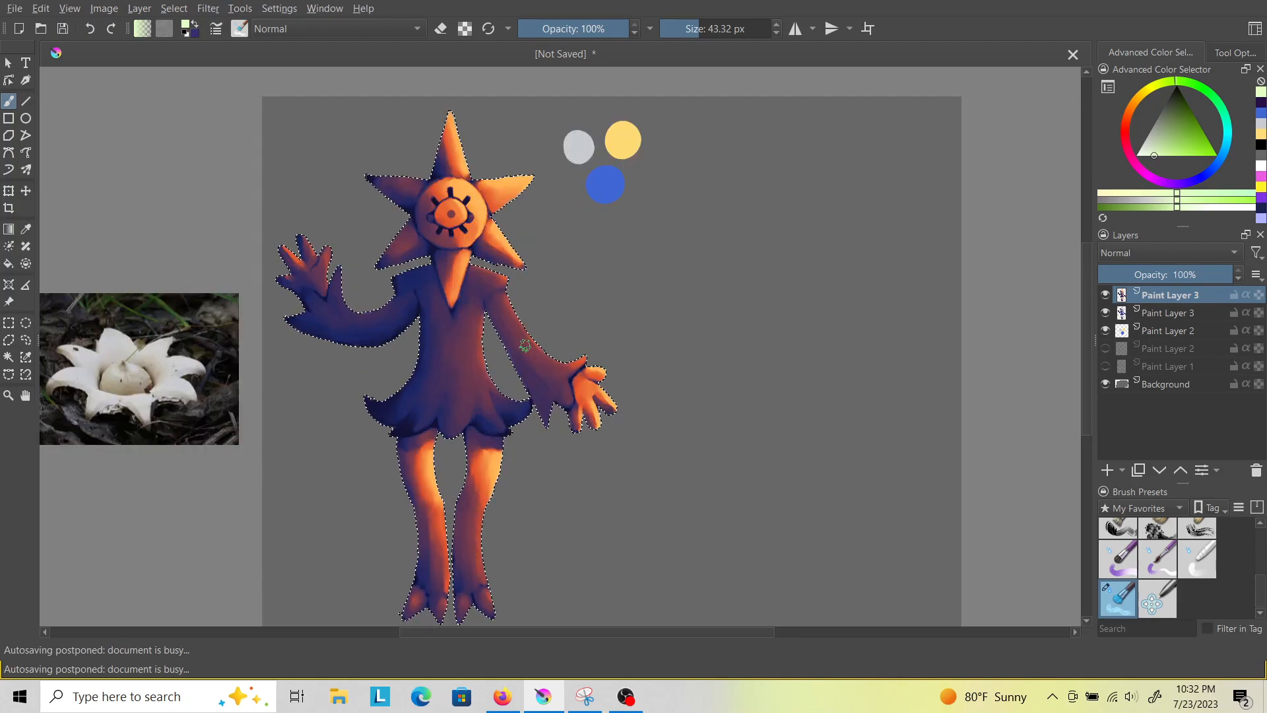
scroll(526, 344, "down", 3)
scroll(525, 344, "up", 5)
scroll(526, 344, "down", 8)
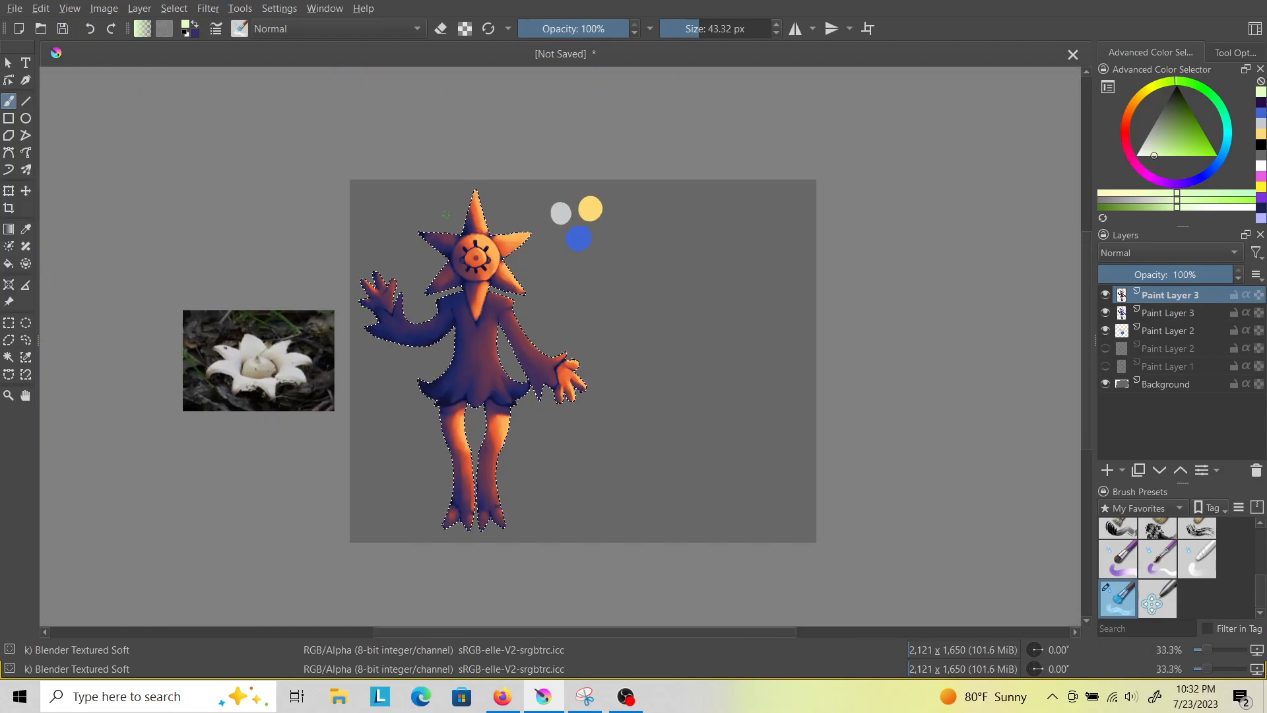
scroll(446, 217, "up", 4)
scroll(462, 218, "down", 6)
scroll(470, 228, "up", 5)
scroll(470, 311, "down", 4)
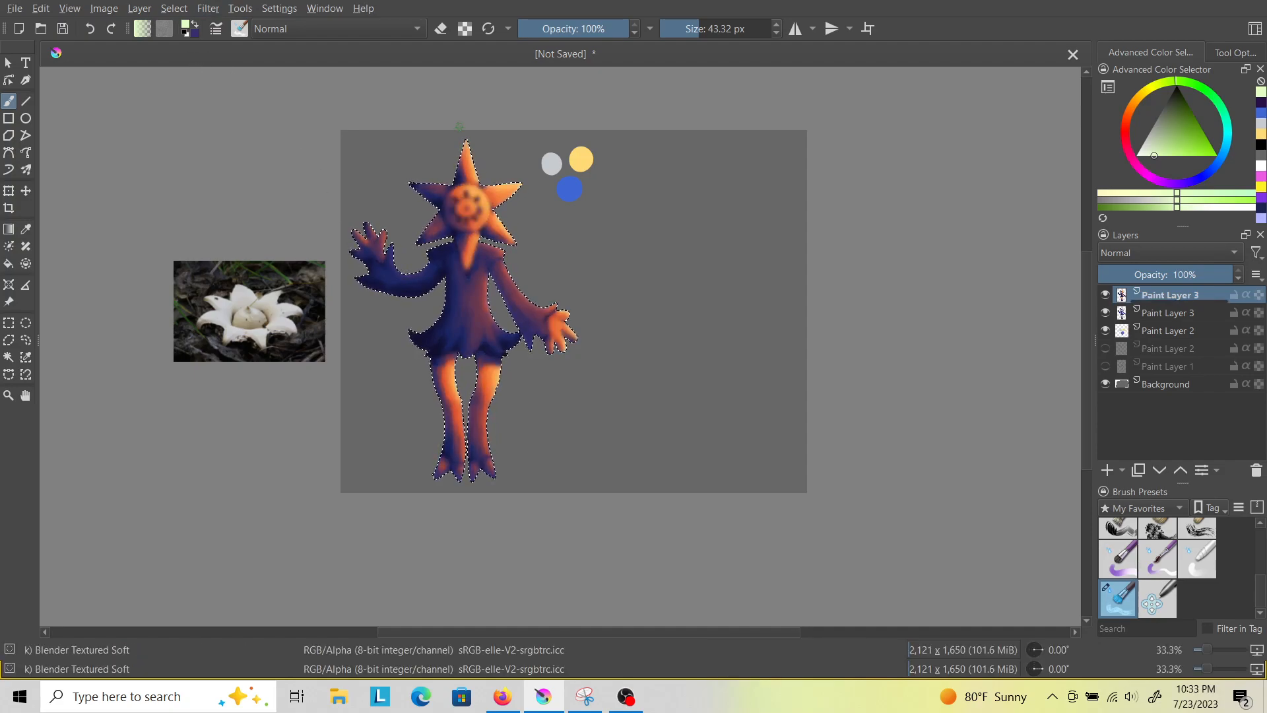
Set the blurred top layer's blending mode to Soft Light (SVG) and deselect the character.
scroll(460, 213, "up", 2)
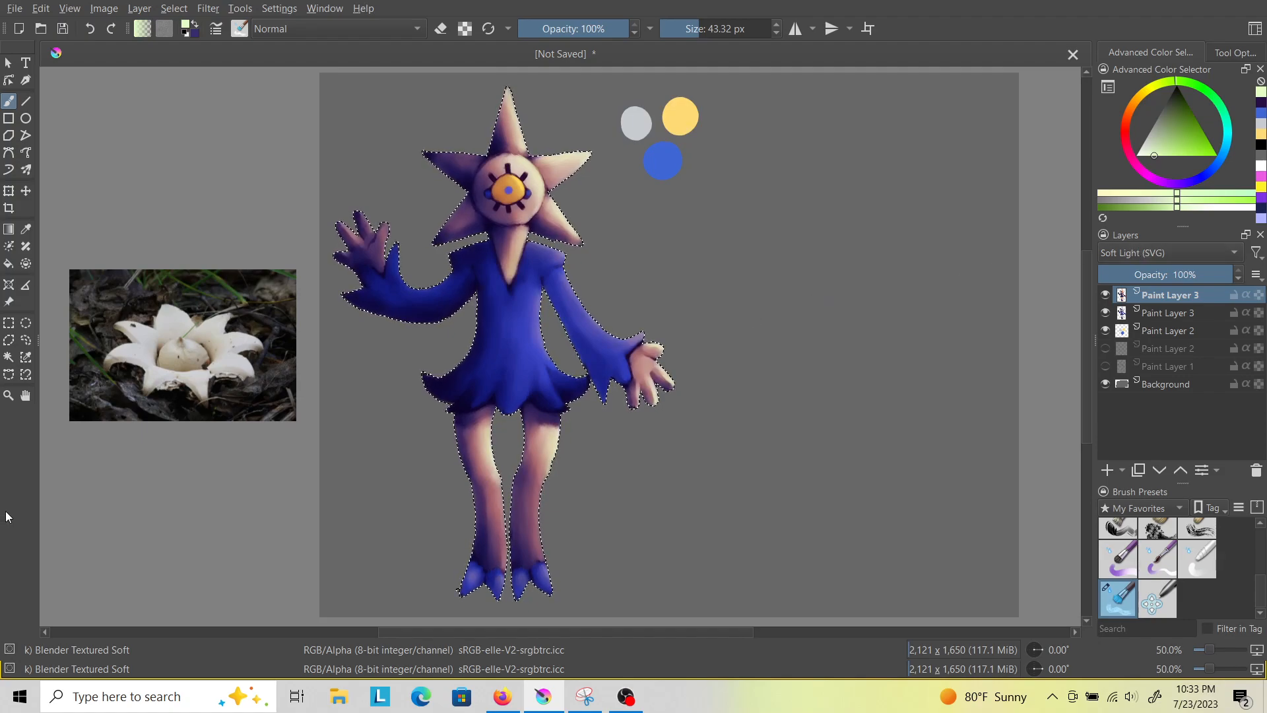
left_click(25, 340)
left_click(400, 380)
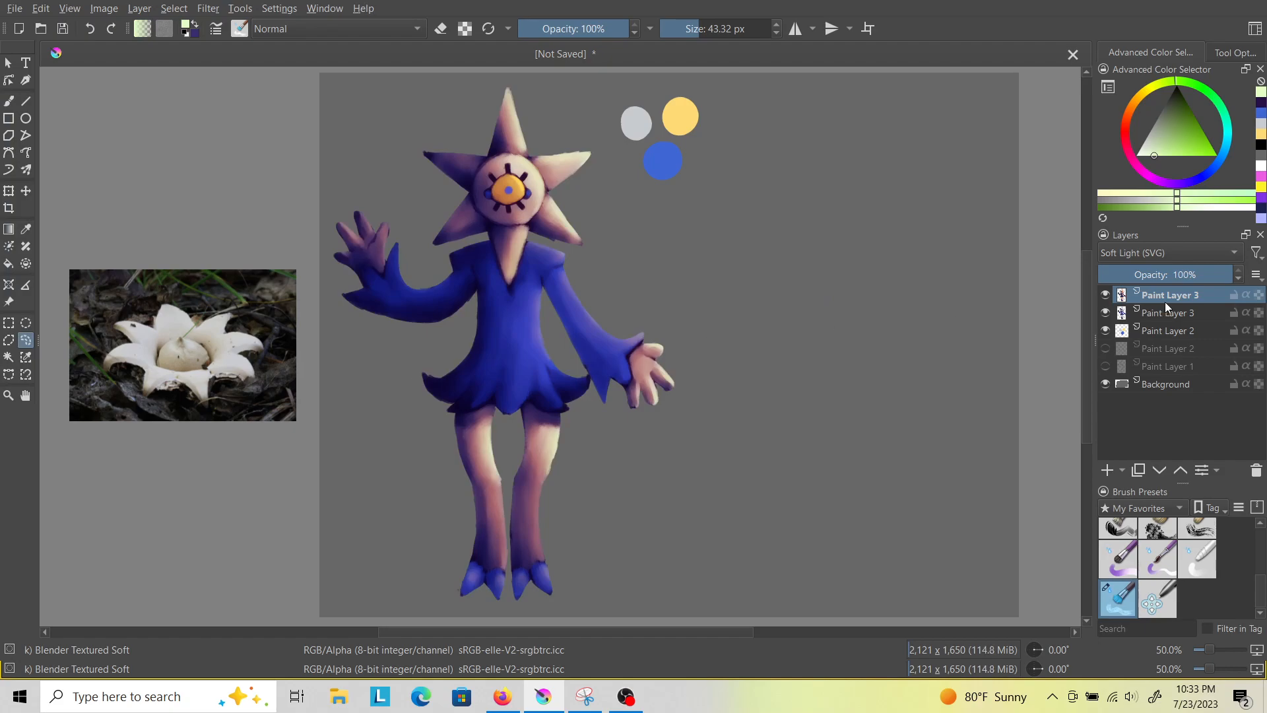
Crop the canvas at full height to about 1,194 x 1,650 px, keeping the character and color swatches and removing the empty area beside them.
scroll(779, 263, "down", 1)
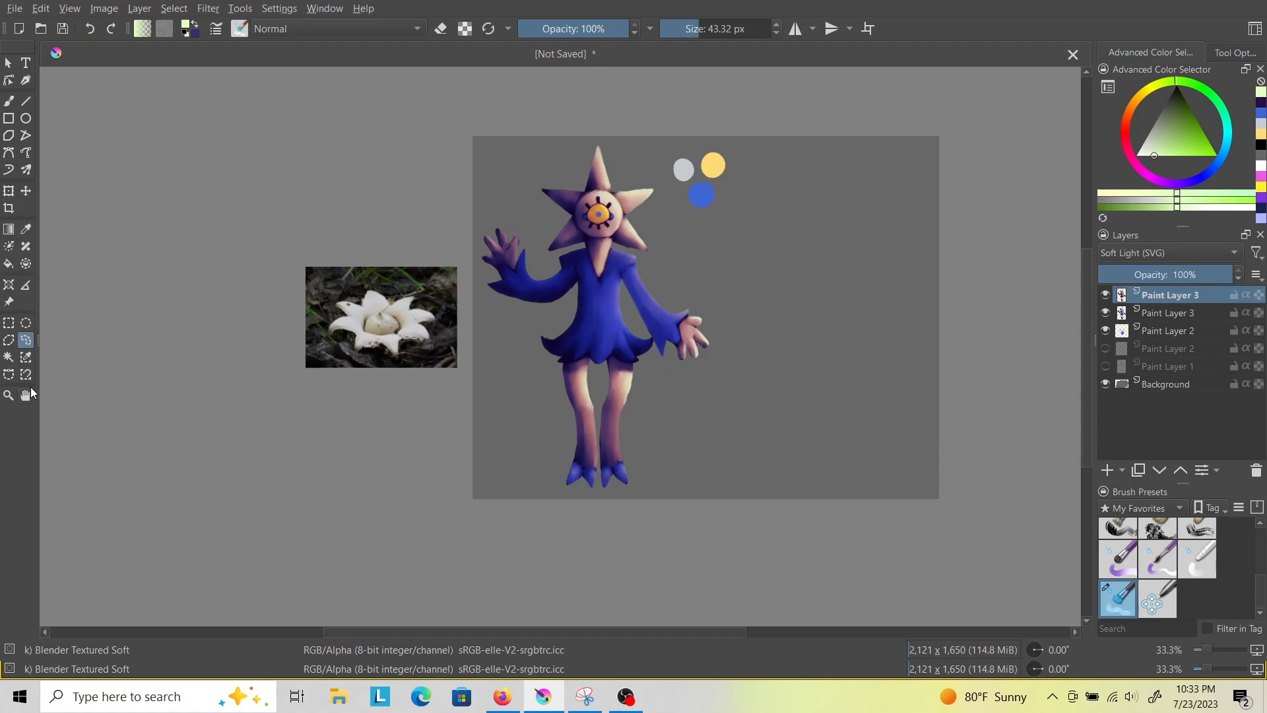
left_click(8, 208)
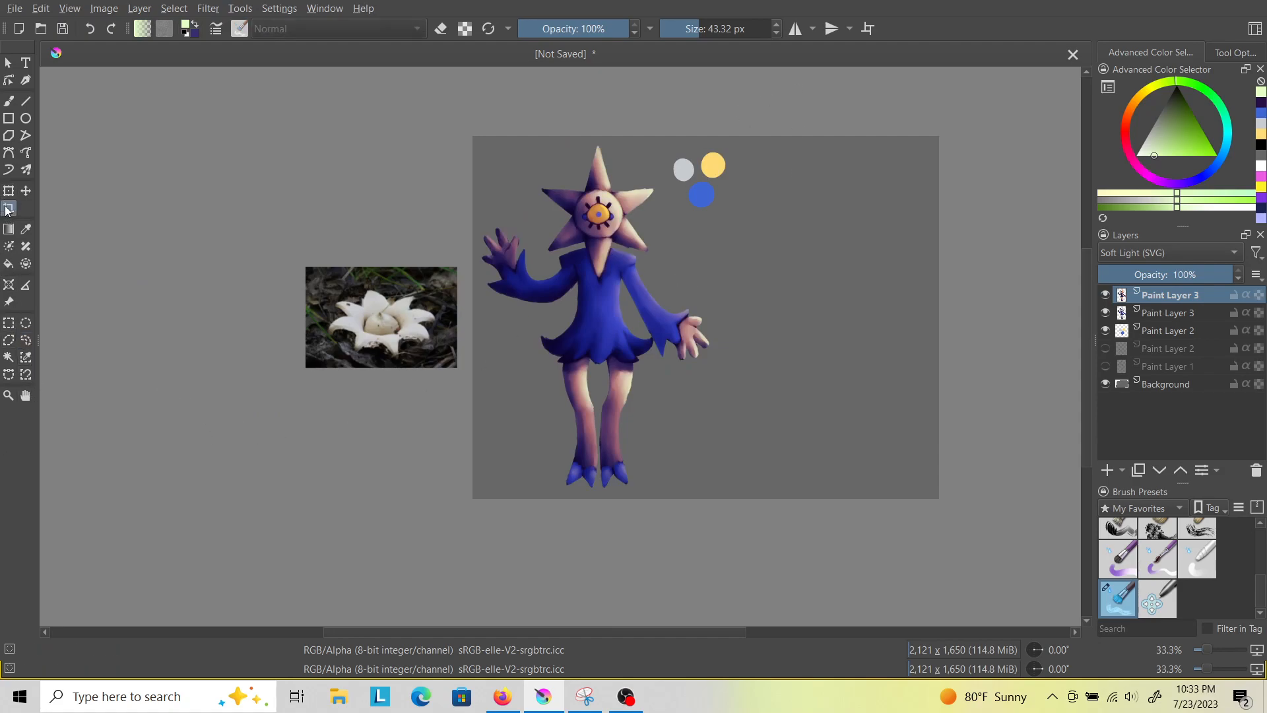
left_click_drag(473, 135, 735, 499)
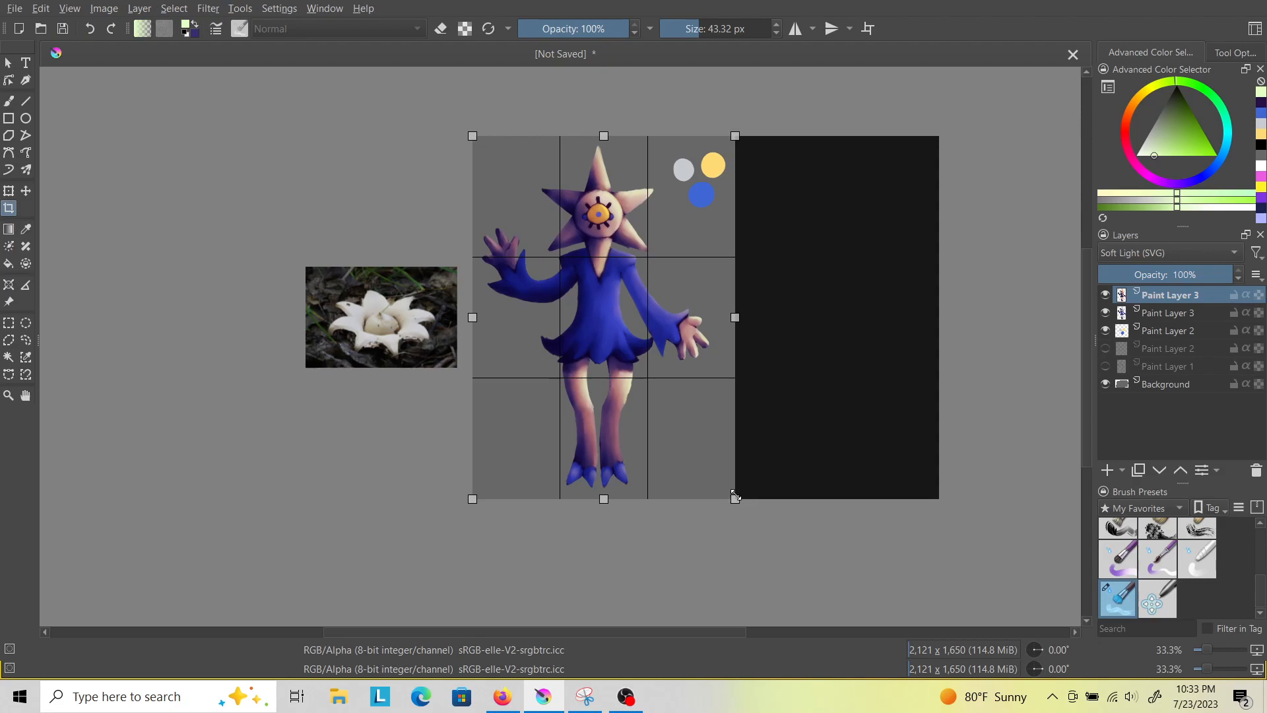
key("Return")
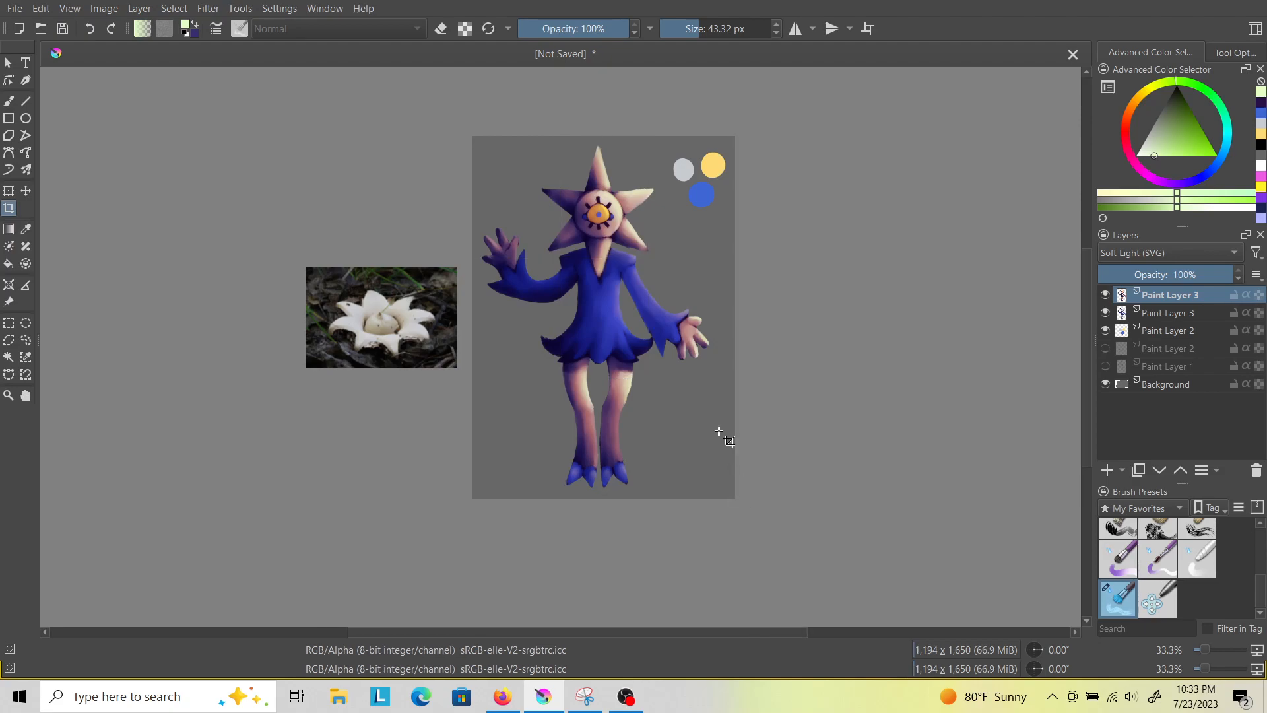
scroll(685, 291, "up", 1)
scroll(685, 291, "down", 1)
scroll(623, 160, "up", 1)
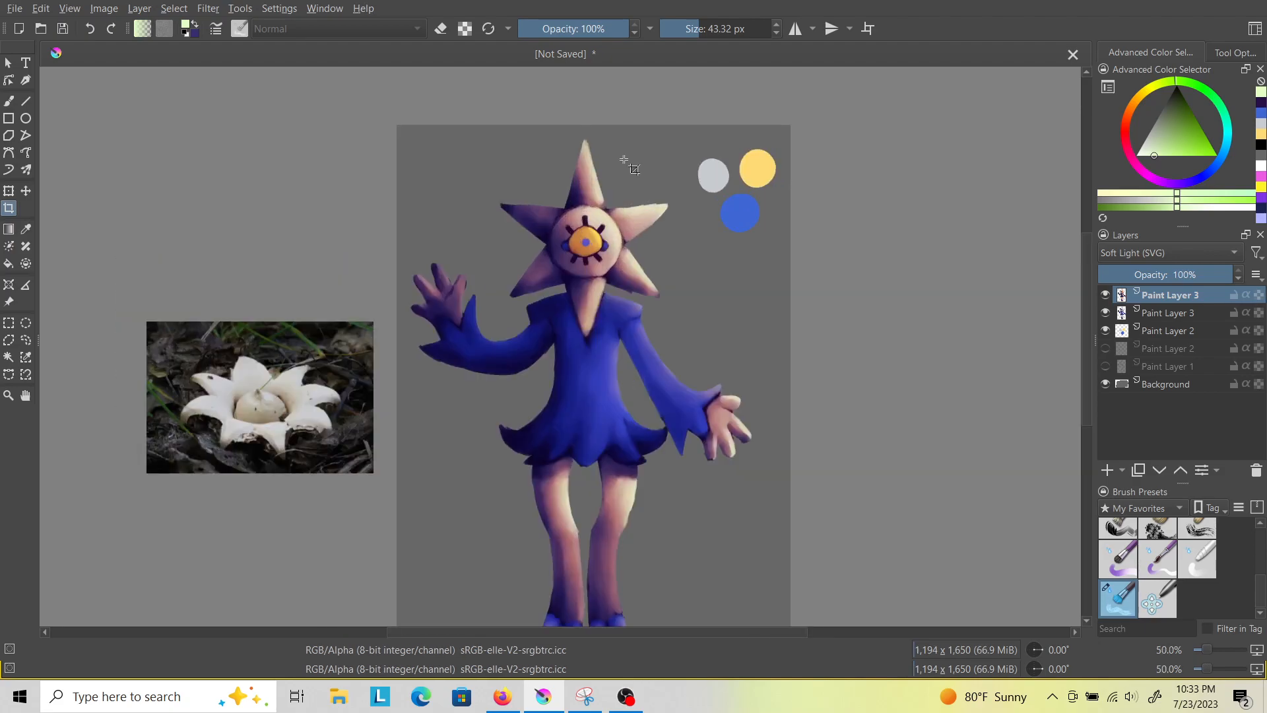
scroll(624, 186, "down", 1)
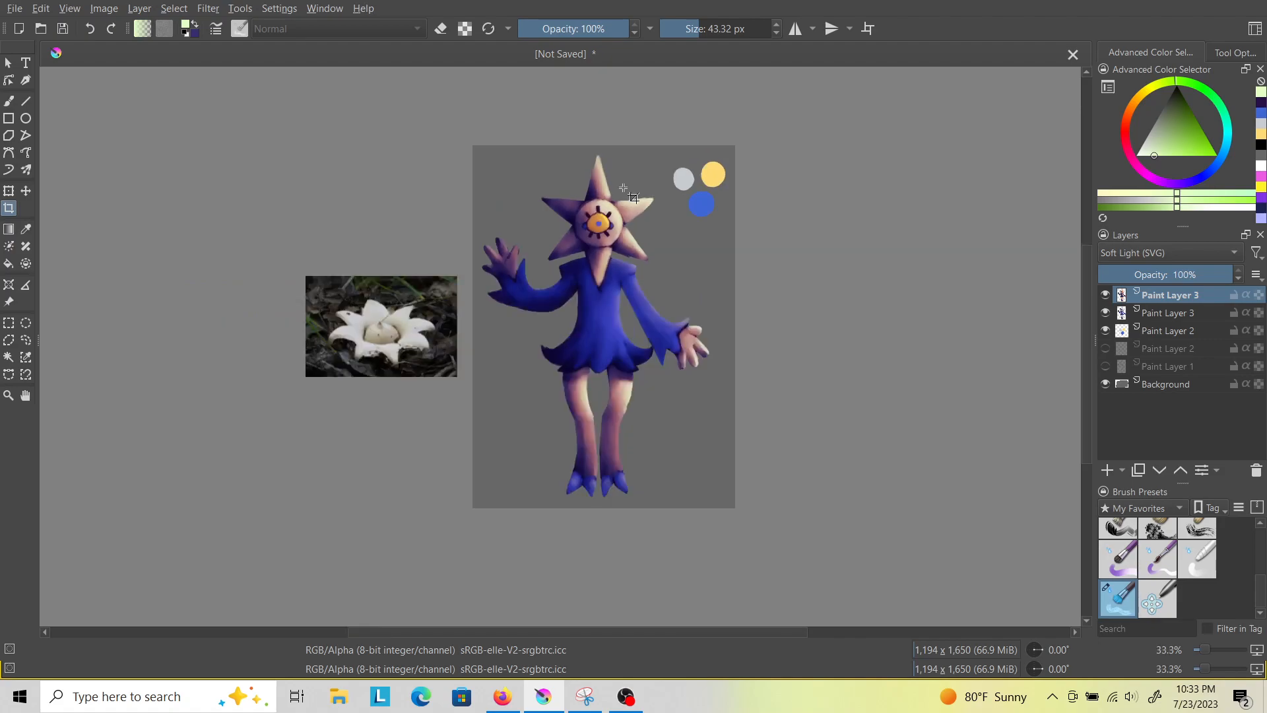
scroll(623, 189, "up", 1)
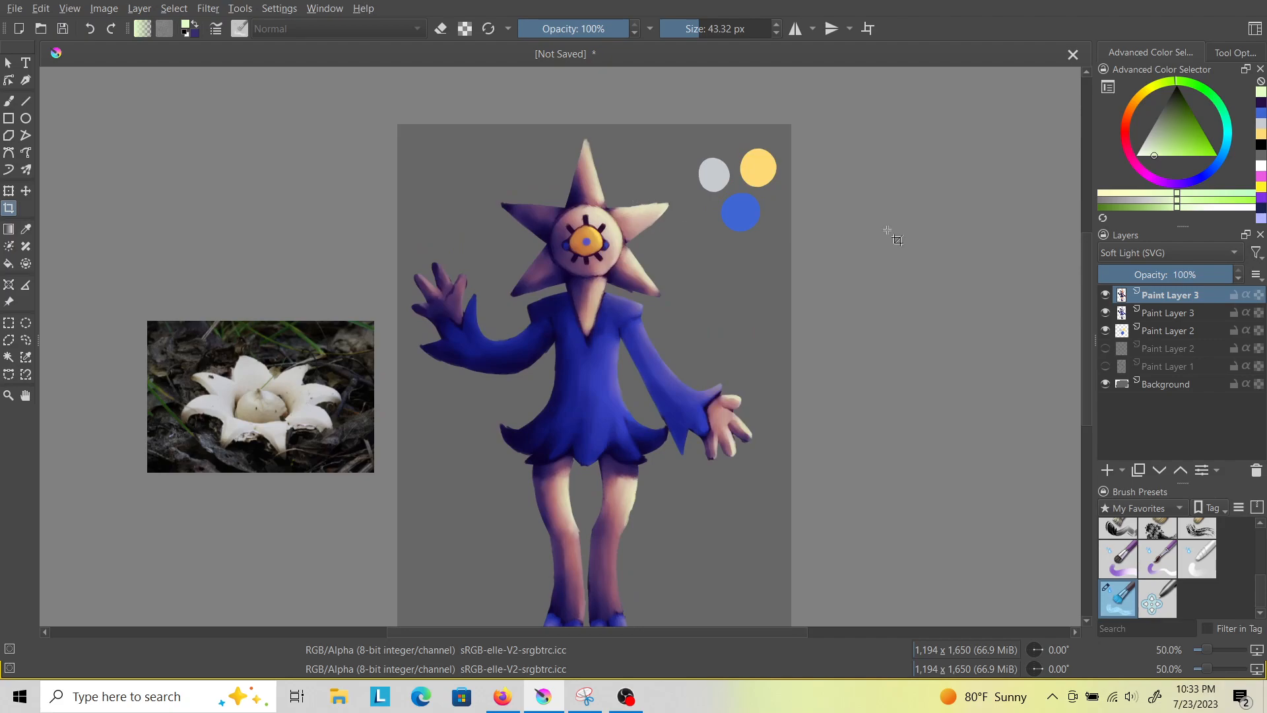
left_click_drag(1087, 275, 1088, 295)
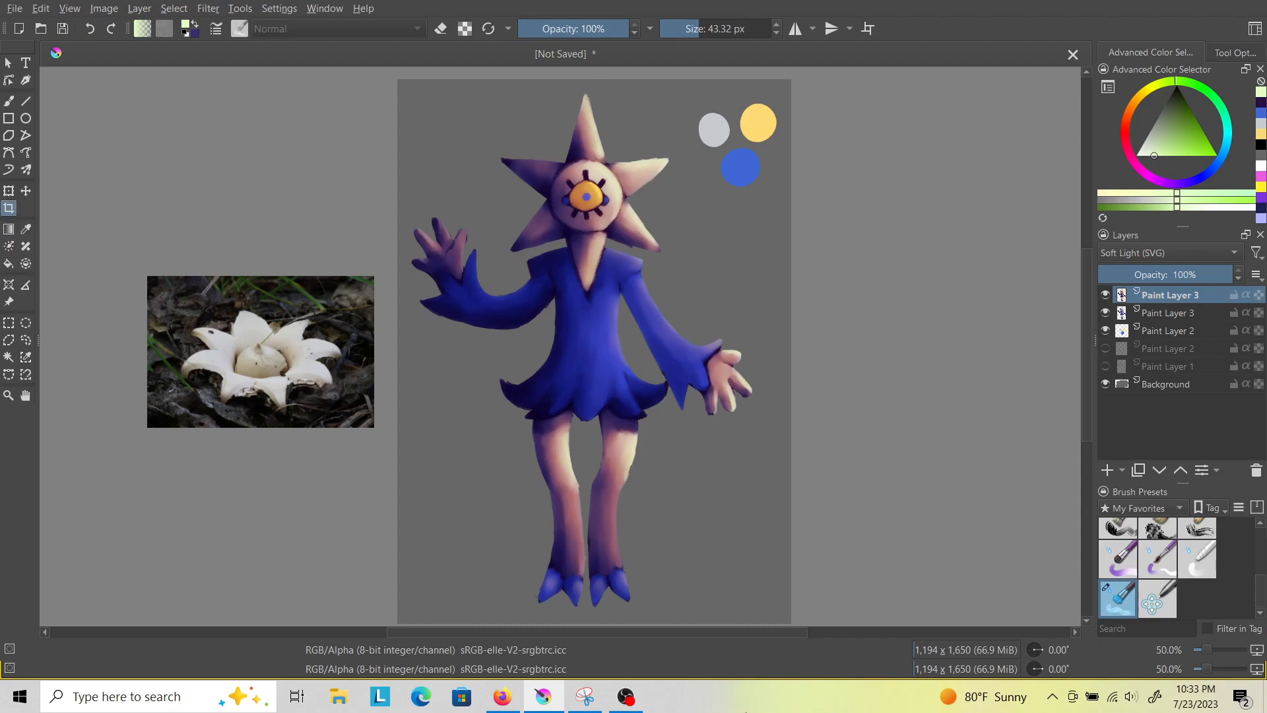
left_click(627, 699)
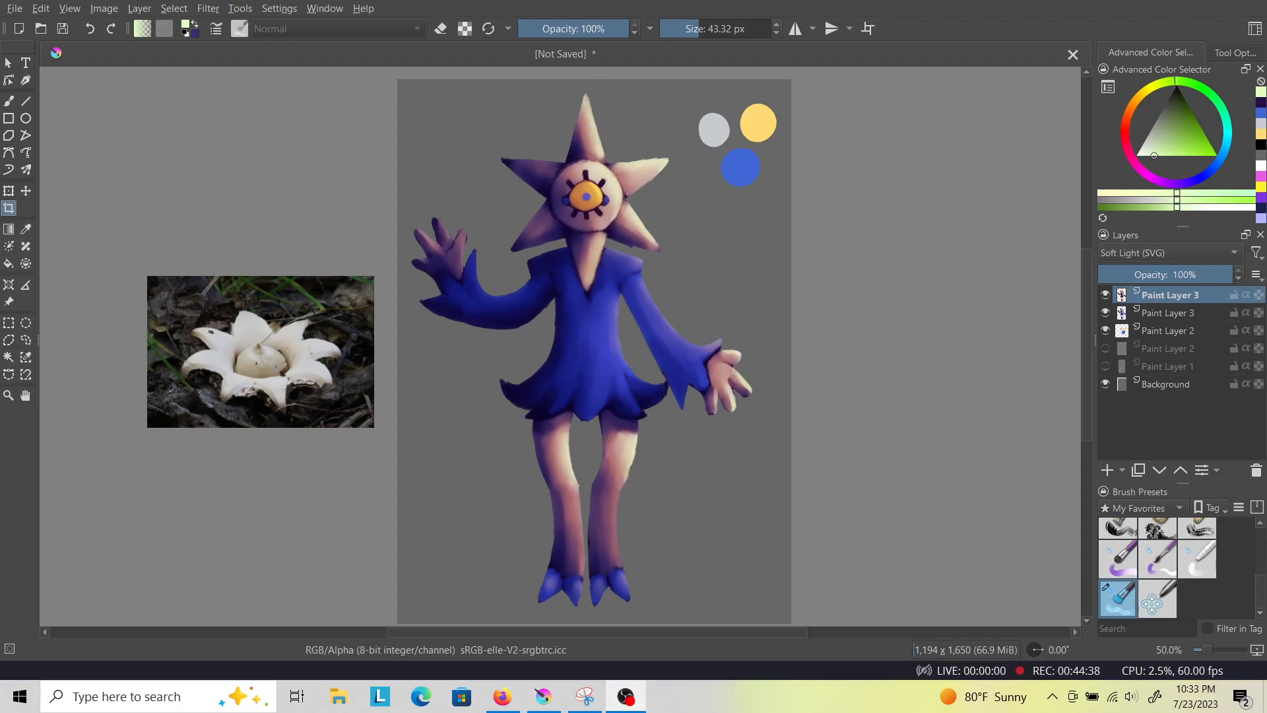